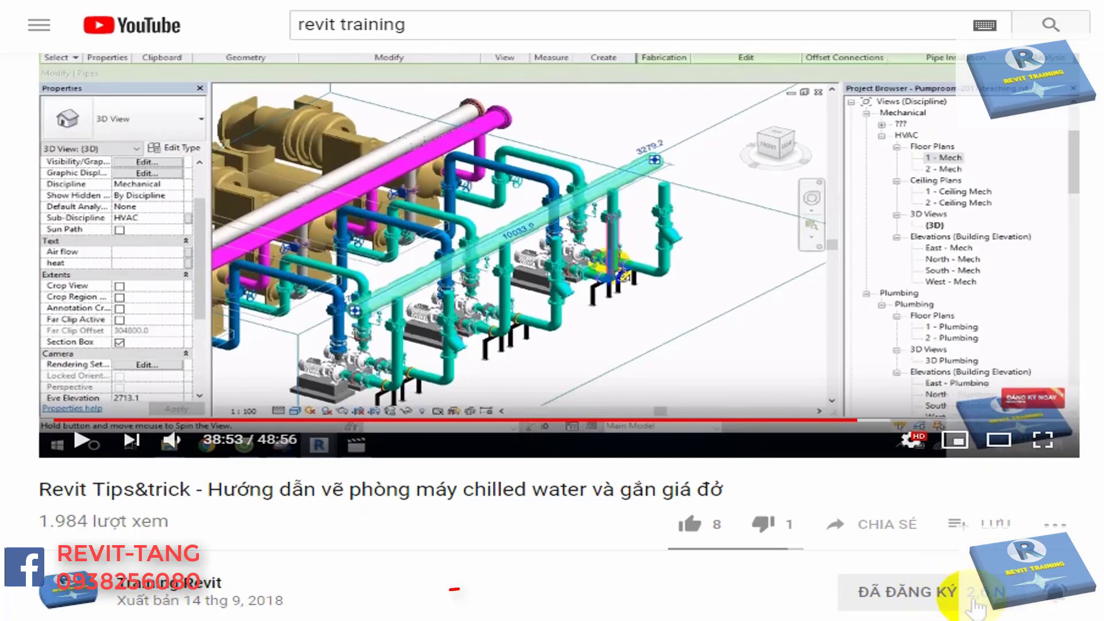
Scroll down the YouTube page of the chilled-water training video.
{"action": "scroll", "coordinate": [1068, 602], "scroll_direction": "down", "scroll_amount": 6}
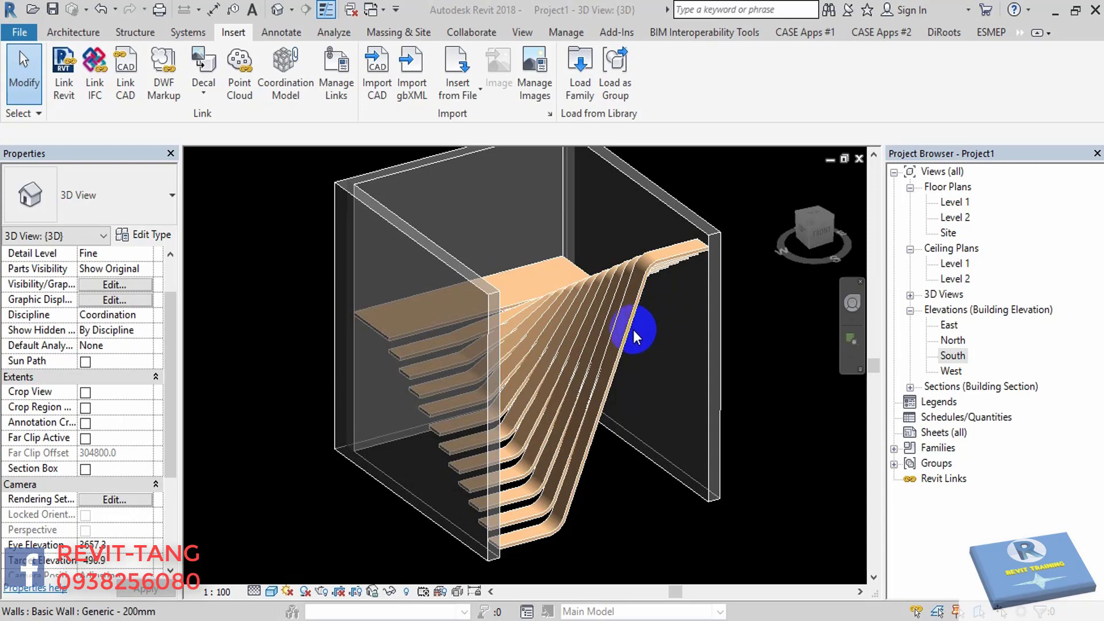
{"action": "mouse_move", "coordinate": [626, 360]}
{"action": "middle_mouse_down", "text": "shift"}
{"action": "mouse_move", "coordinate": [555, 363]}
{"action": "mouse_move", "coordinate": [547, 297]}
{"action": "middle_mouse_up", "text": "shift"}
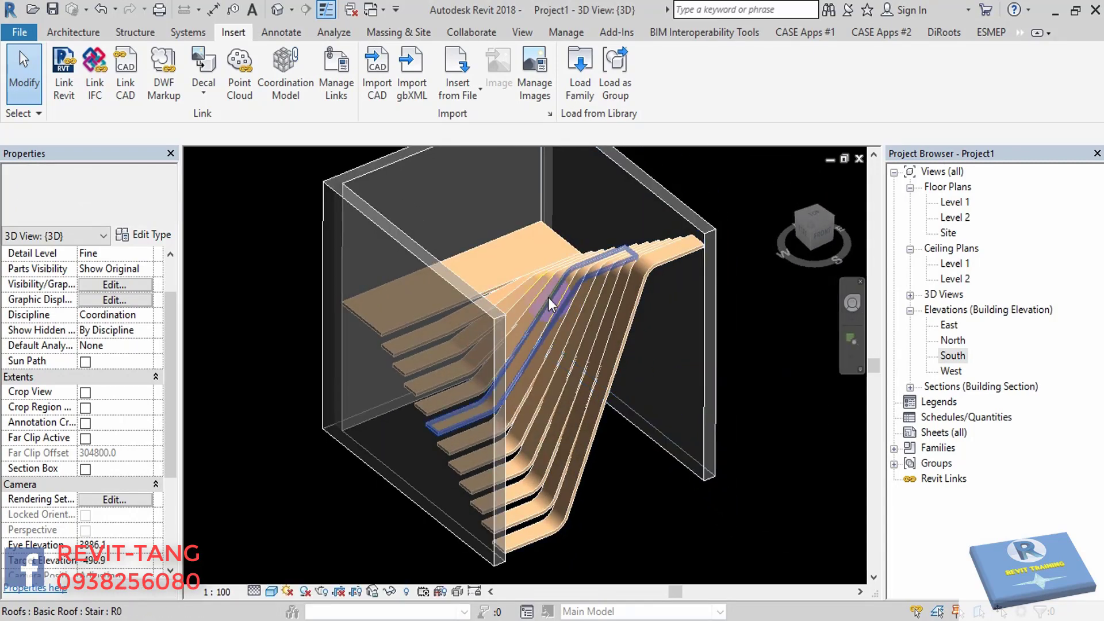
{"action": "middle_click_drag", "start_coordinate": [636, 412], "coordinate": [627, 414], "text": "shift"}
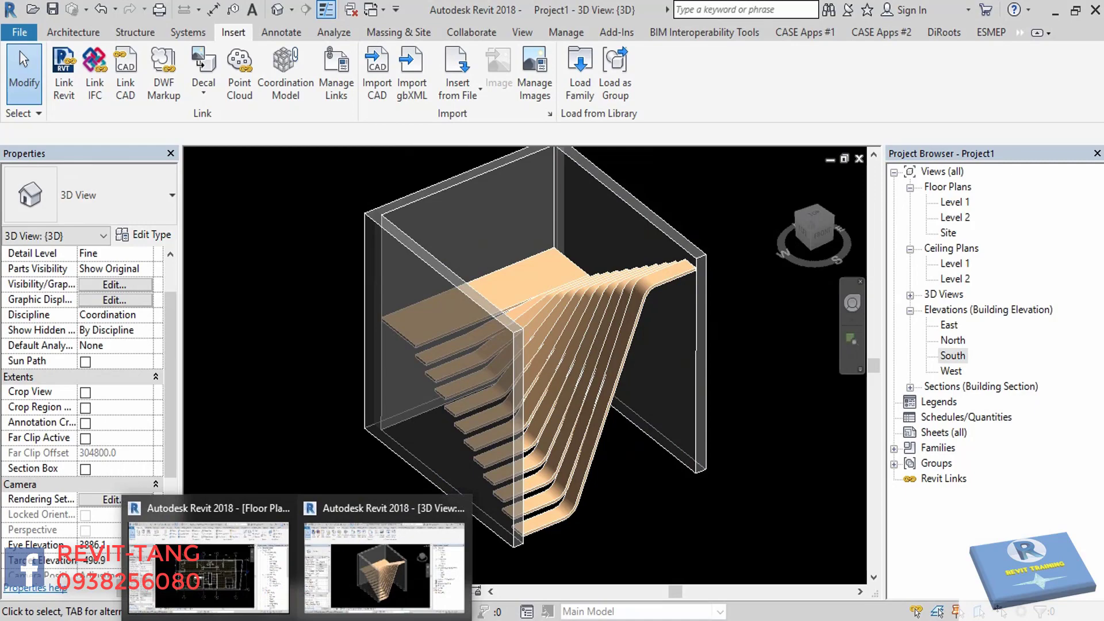
Bring up the house project's plan and select its precast stair.
{"action": "left_click", "coordinate": [208, 566]}
{"action": "scroll", "coordinate": [557, 385], "scroll_direction": "up", "scroll_amount": 3}
{"action": "scroll", "coordinate": [626, 364], "scroll_direction": "up", "scroll_amount": 2}
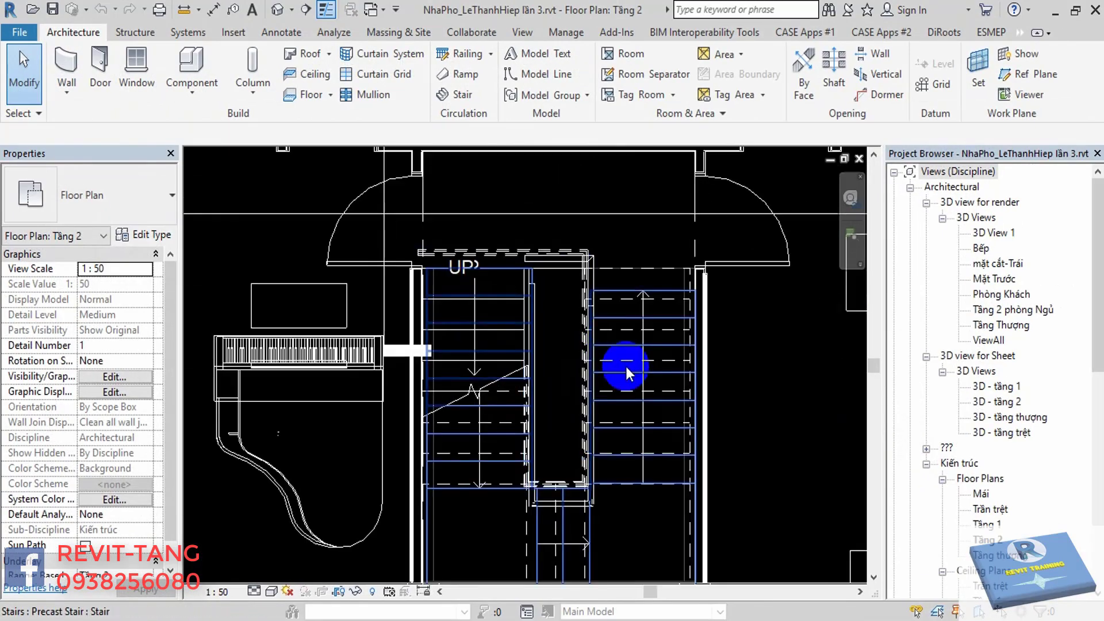
{"action": "scroll", "coordinate": [633, 340], "scroll_direction": "down", "scroll_amount": 2}
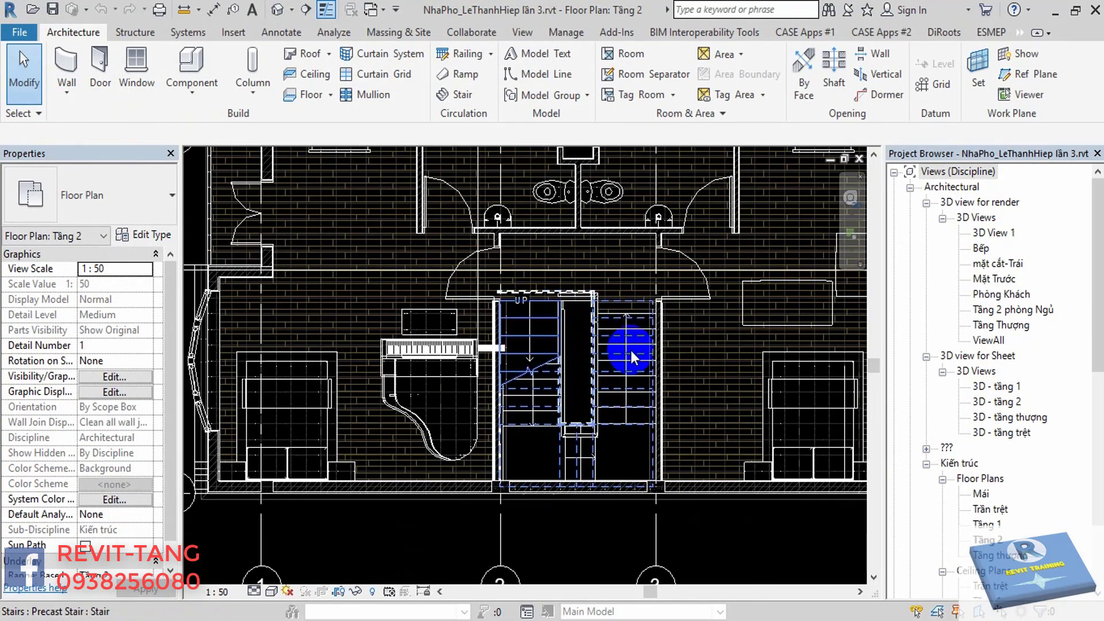
{"action": "left_click", "coordinate": [630, 350]}
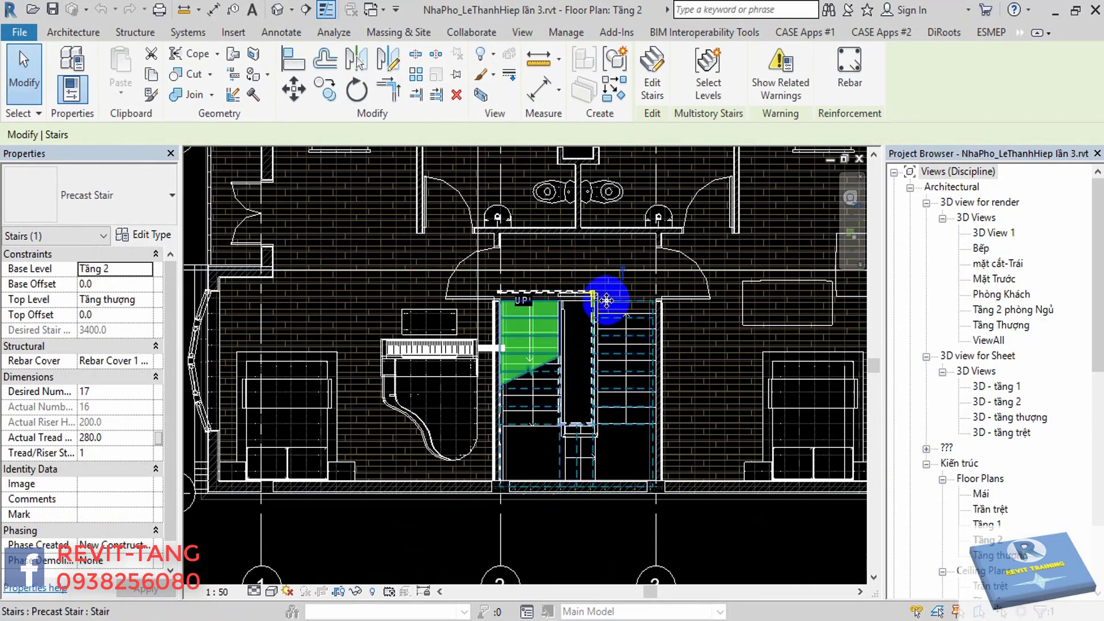
Isolate the stair in a 3D section box, orbit to an isometric view, then return to Tầng 2.
{"action": "left_click", "coordinate": [481, 99]}
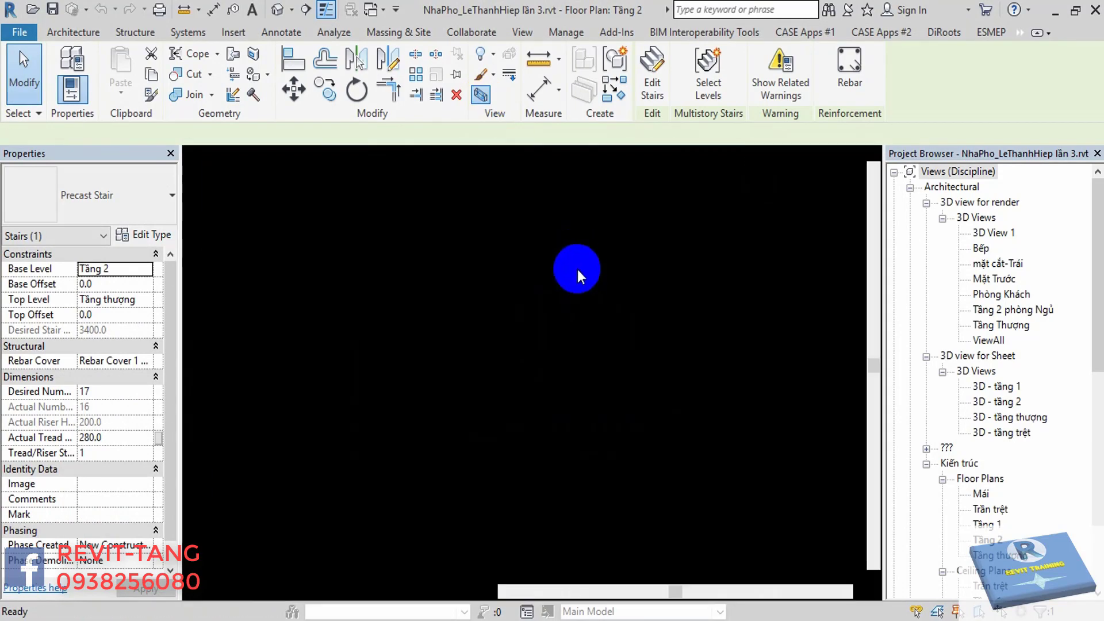
{"action": "mouse_move", "coordinate": [464, 402]}
{"action": "middle_mouse_down", "text": "shift"}
{"action": "mouse_move", "coordinate": [617, 311]}
{"action": "mouse_move", "coordinate": [664, 372]}
{"action": "middle_mouse_up", "text": "shift"}
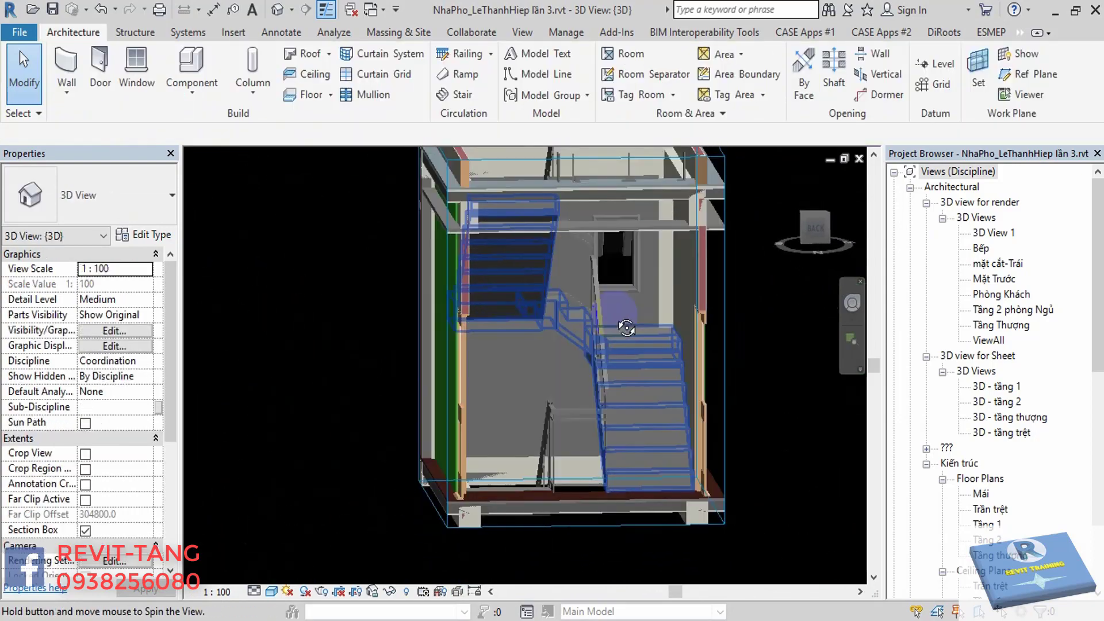
{"action": "scroll", "coordinate": [664, 372], "scroll_direction": "down", "scroll_amount": 3}
{"action": "left_click", "coordinate": [685, 300]}
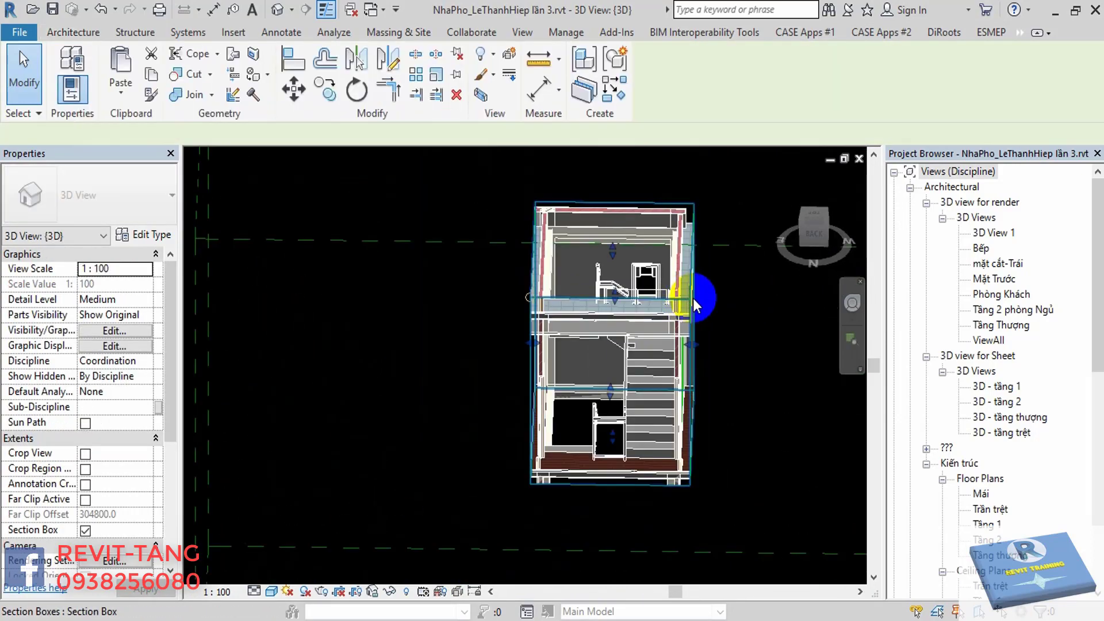
{"action": "mouse_move", "coordinate": [685, 300]}
{"action": "middle_mouse_down", "text": "shift"}
{"action": "mouse_move", "coordinate": [607, 364]}
{"action": "mouse_move", "coordinate": [605, 244]}
{"action": "middle_mouse_up", "text": "shift"}
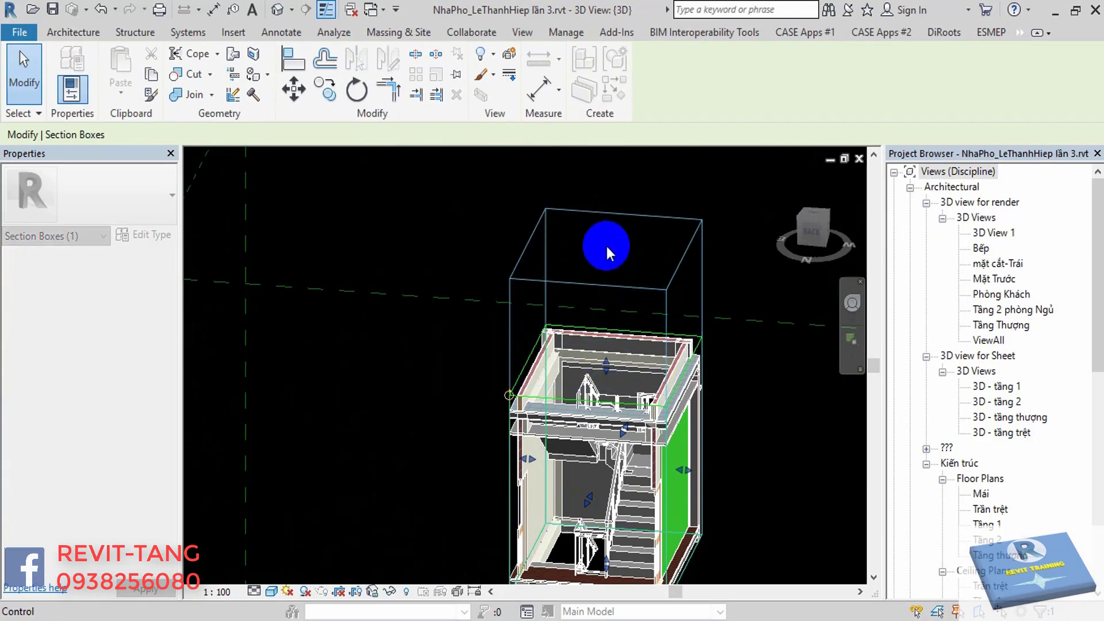
{"action": "key", "text": "Escape"}
{"action": "key", "text": "ctrl+Tab"}
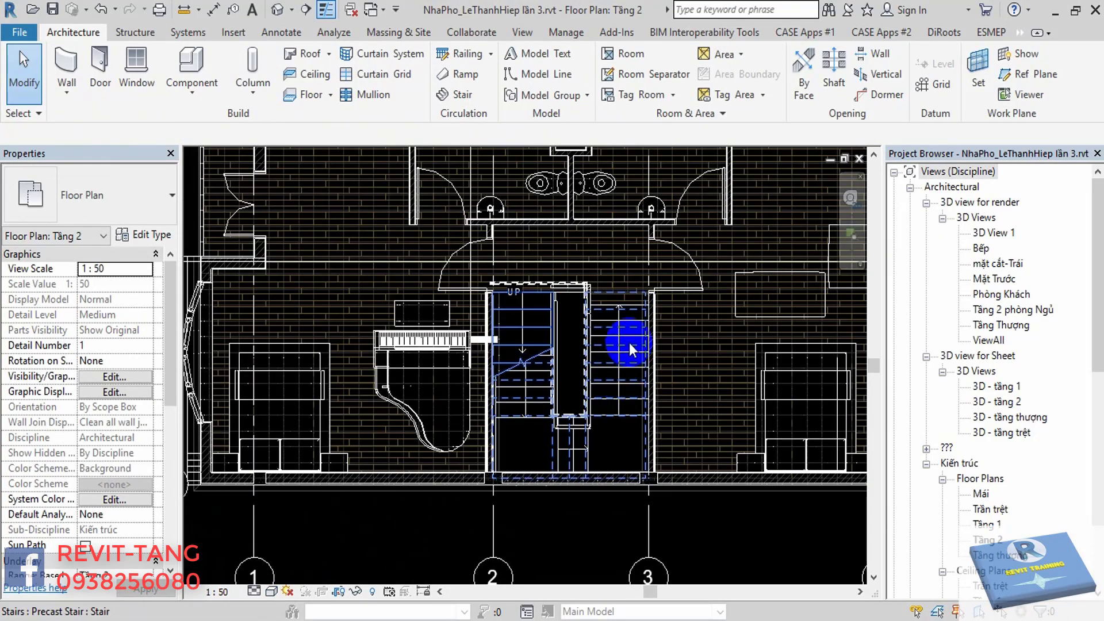
Deselect the stair and inspect the 3D - tầng trệt and Tầng thượng view properties.
{"action": "left_click", "coordinate": [626, 341]}
{"action": "scroll", "coordinate": [626, 342], "scroll_direction": "up", "scroll_amount": 2}
{"action": "key", "text": "Escape"}
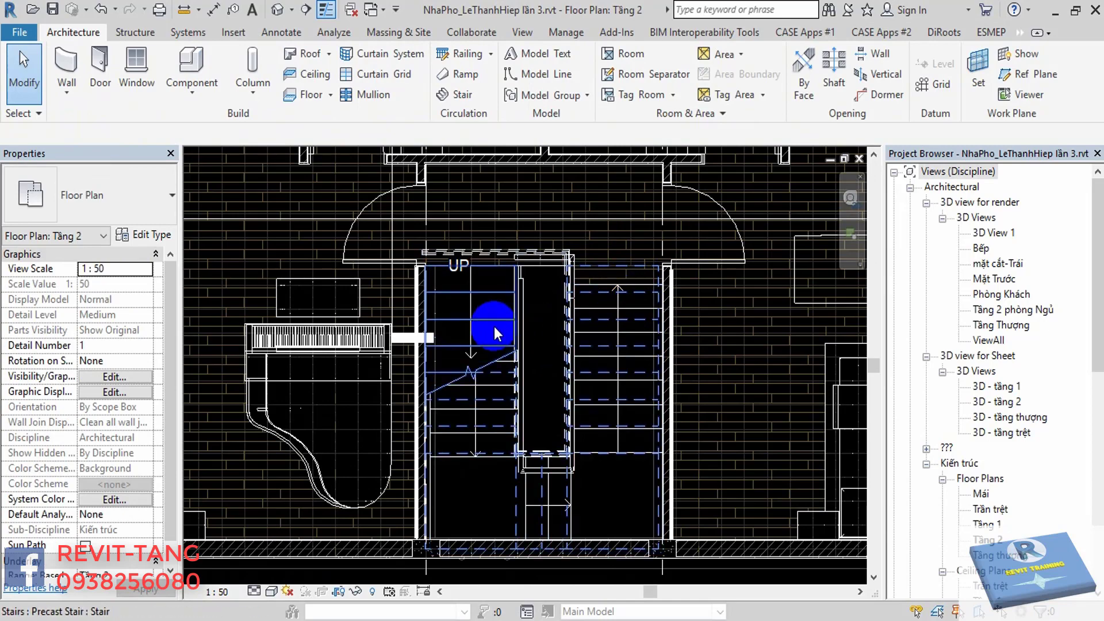
{"action": "scroll", "coordinate": [563, 257], "scroll_direction": "up", "scroll_amount": 2}
{"action": "scroll", "coordinate": [529, 241], "scroll_direction": "down", "scroll_amount": 1}
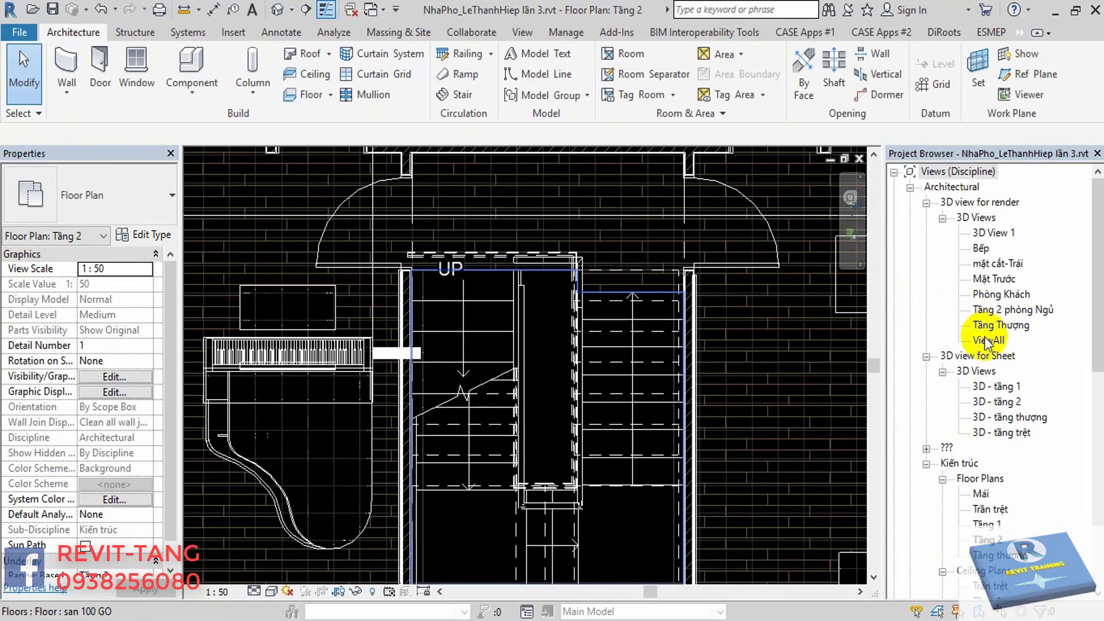
{"action": "left_click", "coordinate": [1012, 433]}
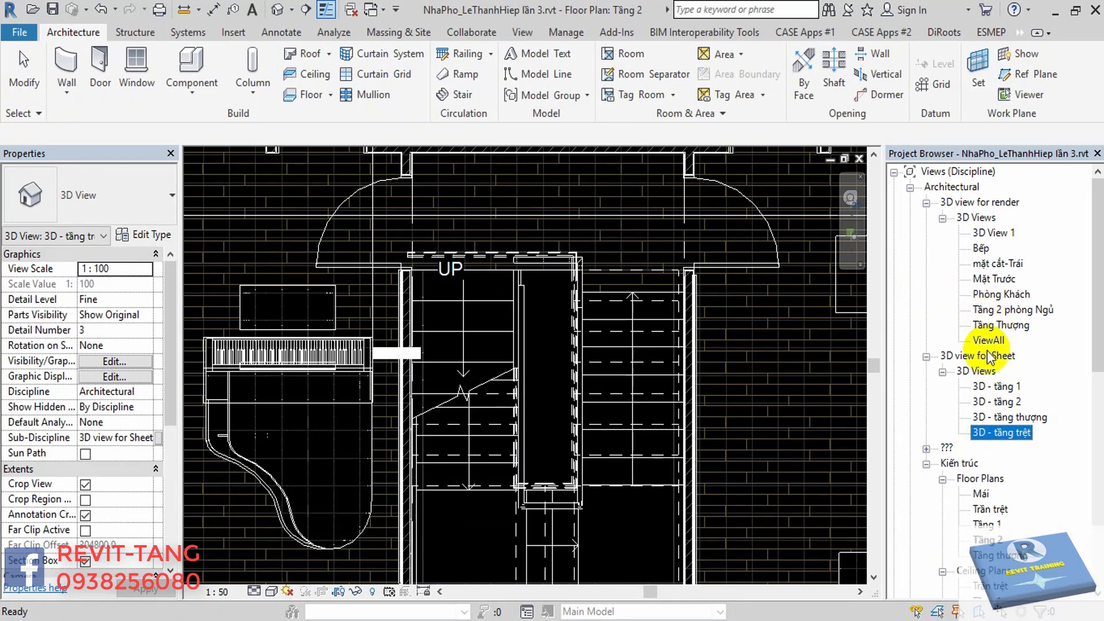
{"action": "left_click", "coordinate": [986, 561]}
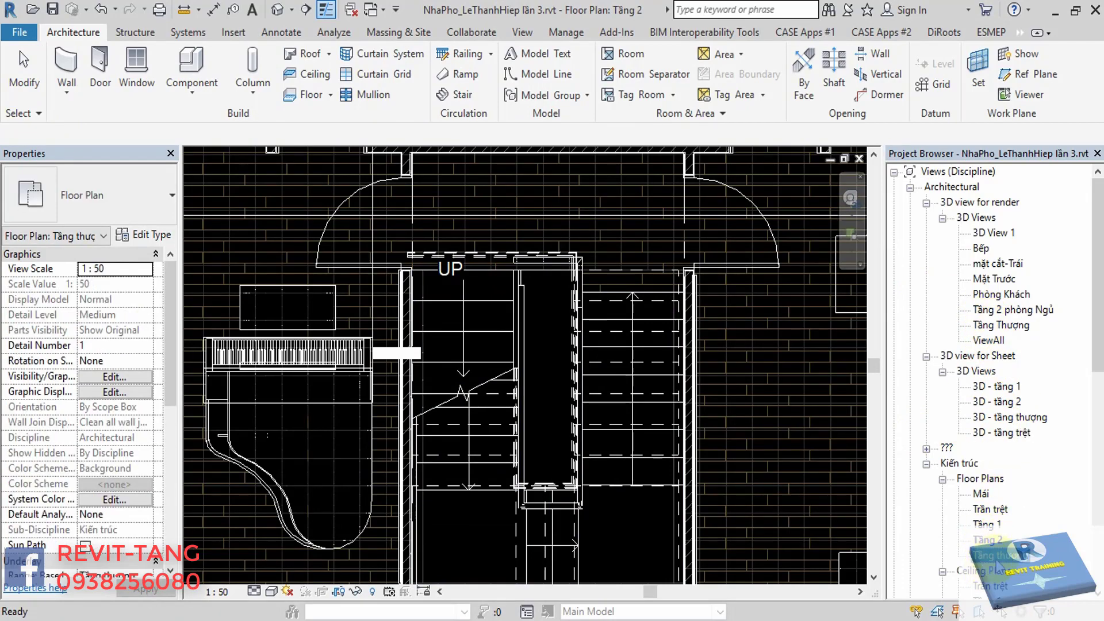
Open the Trần trệt floor plan centred on the stair, cancelling a stray Split Element command.
{"action": "double_click", "coordinate": [989, 510]}
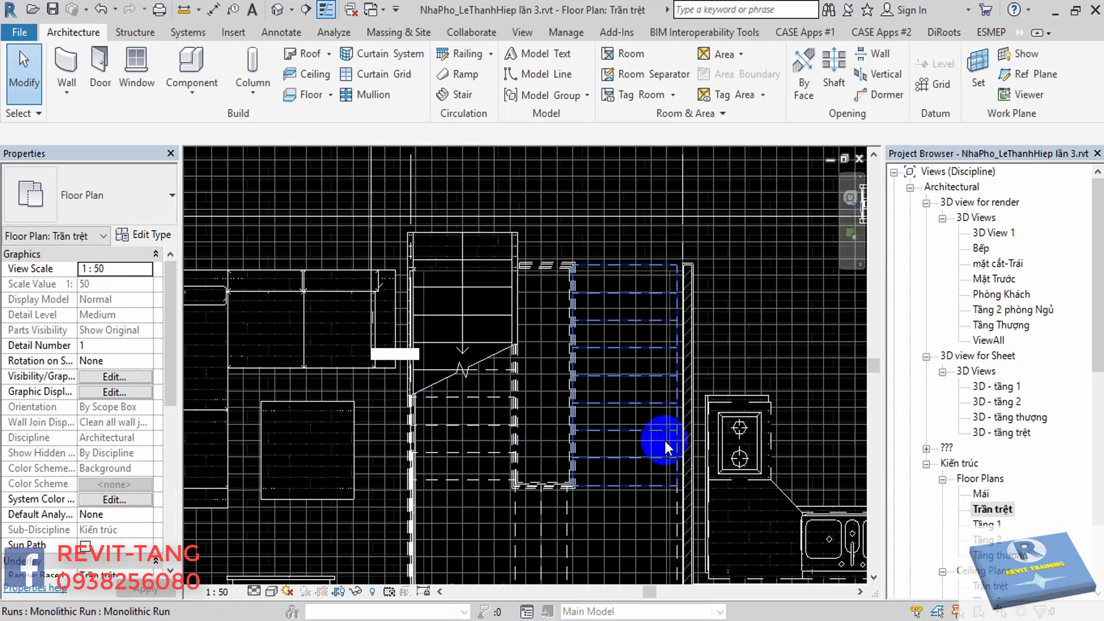
{"action": "scroll", "coordinate": [665, 441], "scroll_direction": "up", "scroll_amount": 3}
{"action": "scroll", "coordinate": [559, 313], "scroll_direction": "up", "scroll_amount": 2}
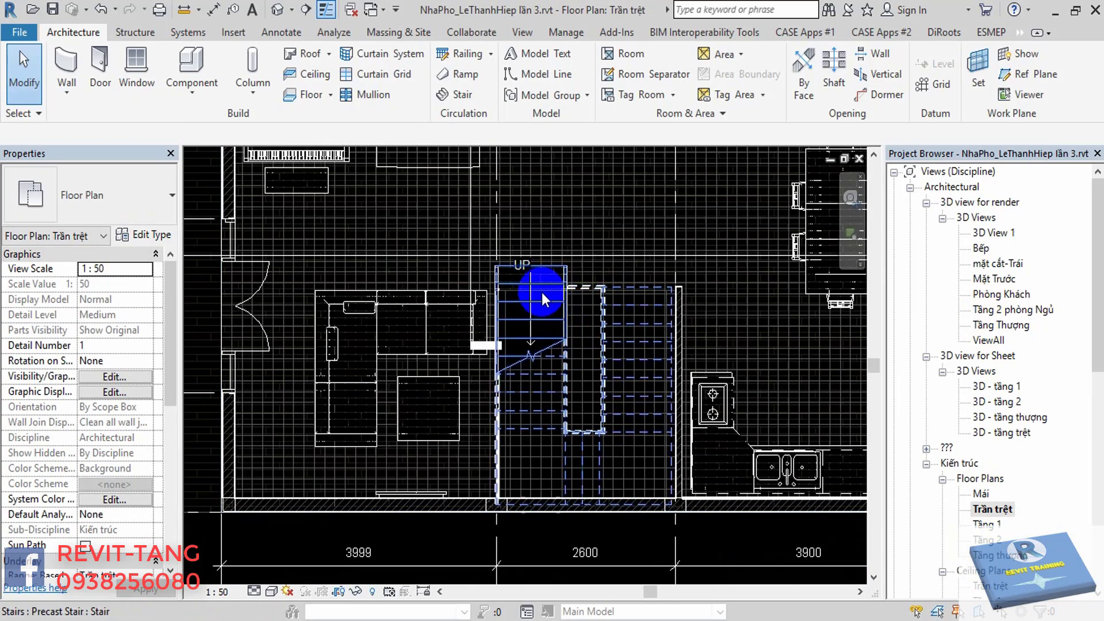
{"action": "middle_click_drag", "start_coordinate": [542, 292], "coordinate": [530, 284]}
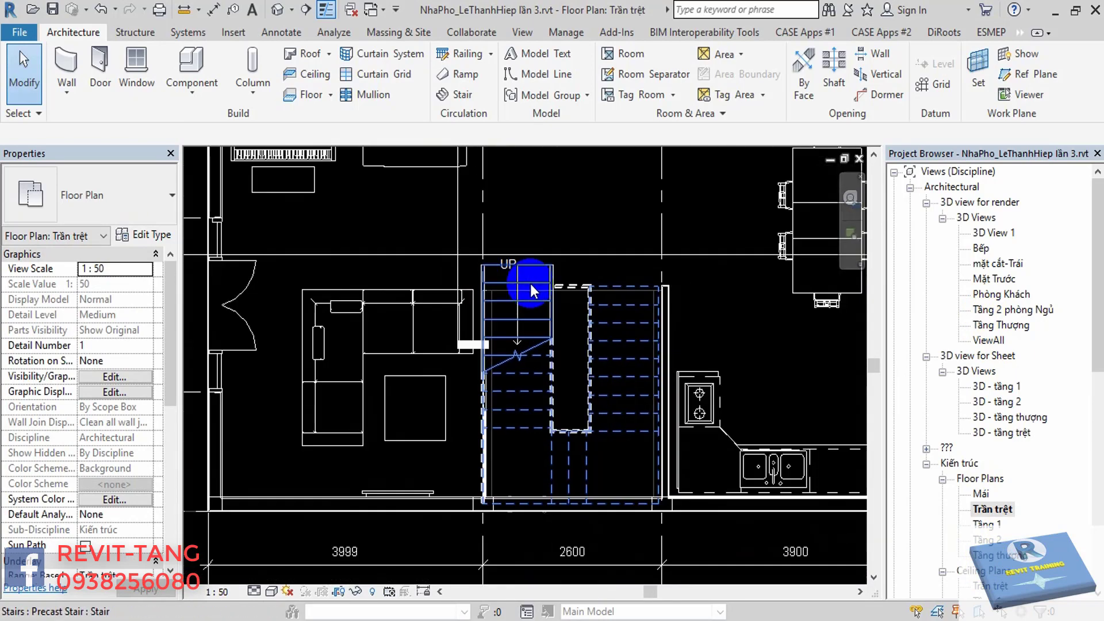
{"action": "scroll", "coordinate": [530, 284], "scroll_direction": "down", "scroll_amount": 1}
{"action": "key", "text": "s"}
{"action": "key", "text": "l"}
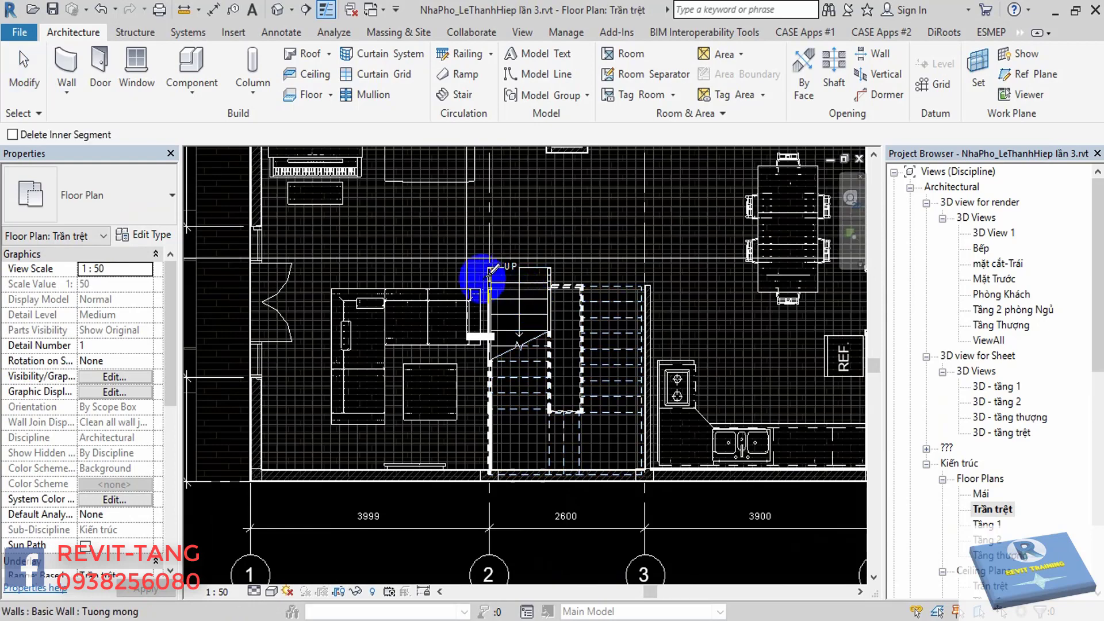
{"action": "key", "text": "Escape"}
Draw a section line across the stair, extend its depth, and open Section 5.
{"action": "key", "text": "s"}
{"action": "key", "text": "e"}
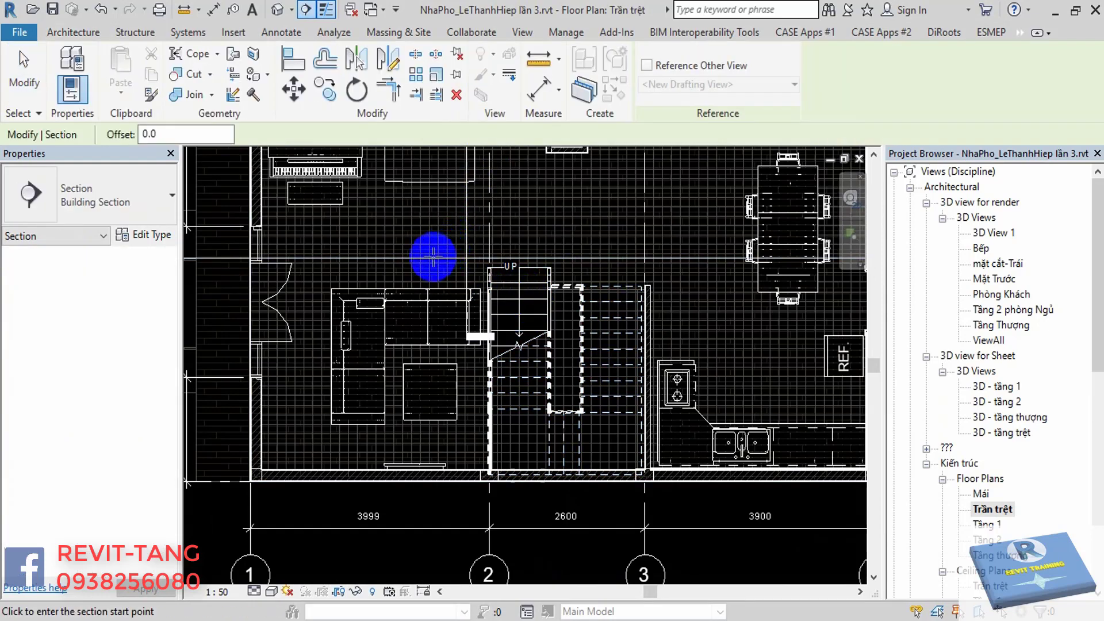
{"action": "left_click", "coordinate": [687, 272]}
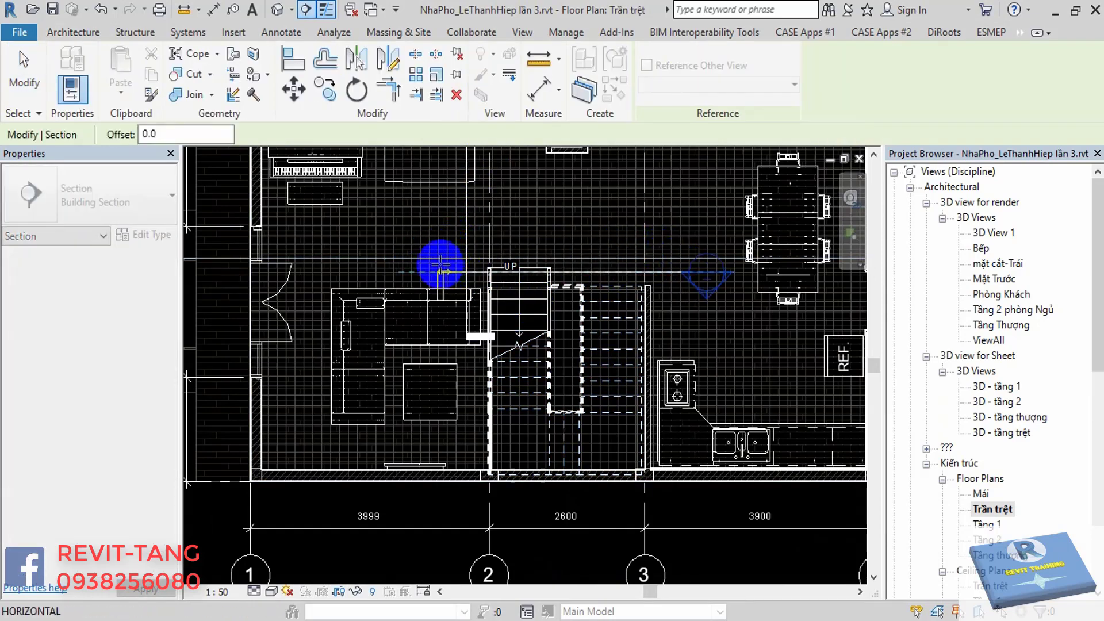
{"action": "left_click", "coordinate": [423, 271]}
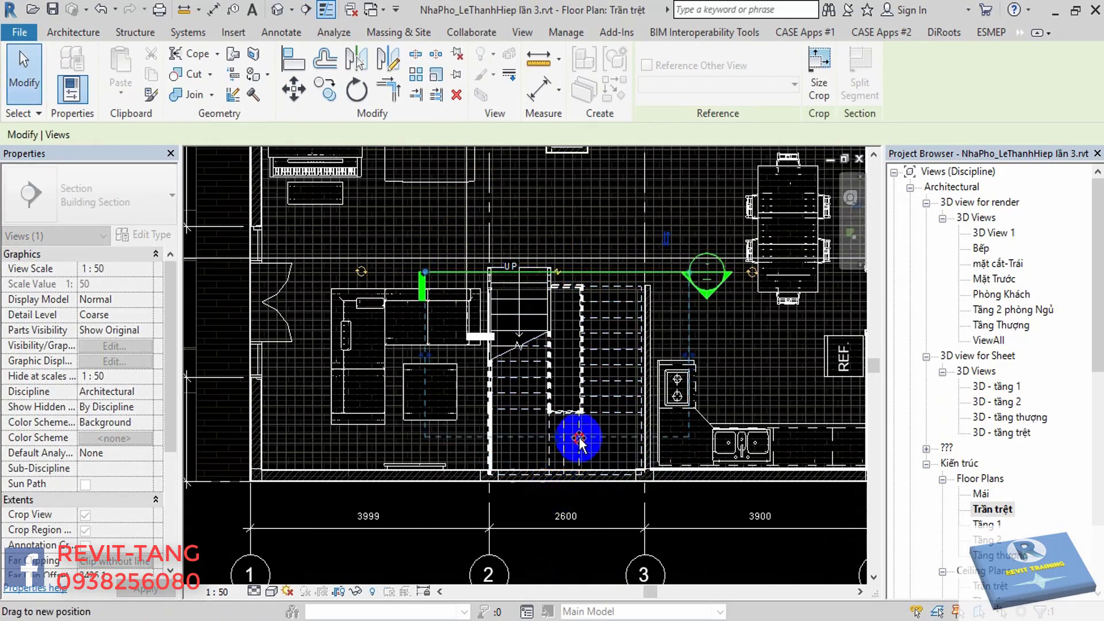
{"action": "left_click_drag", "start_coordinate": [577, 440], "coordinate": [578, 437]}
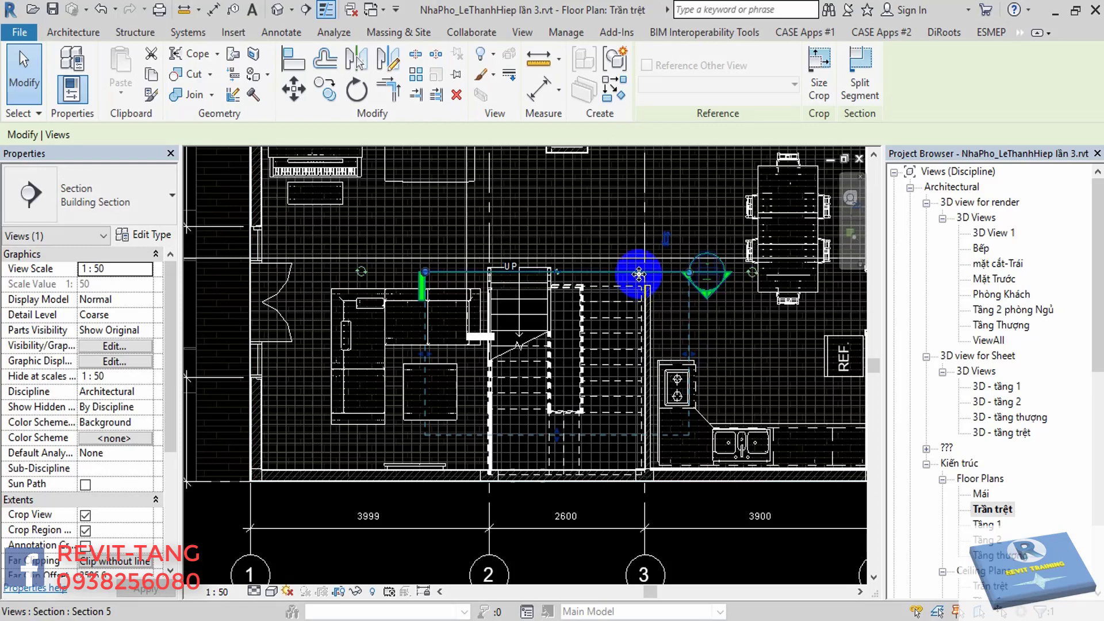
{"action": "right_click", "coordinate": [639, 274]}
{"action": "left_click", "coordinate": [692, 278]}
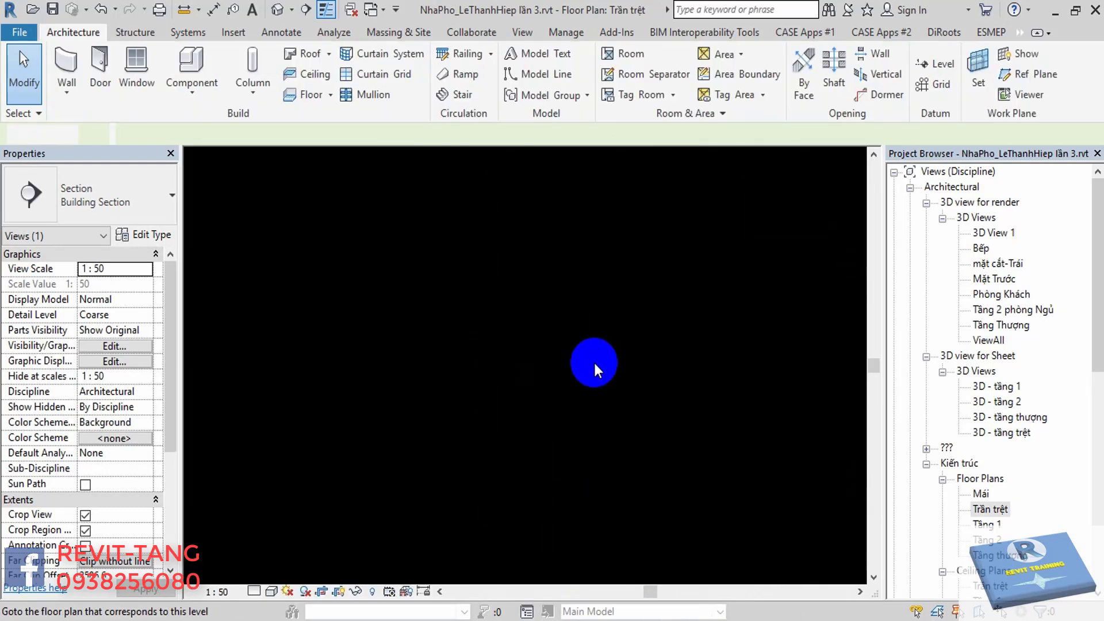
{"action": "scroll", "coordinate": [551, 457], "scroll_direction": "up", "scroll_amount": 5}
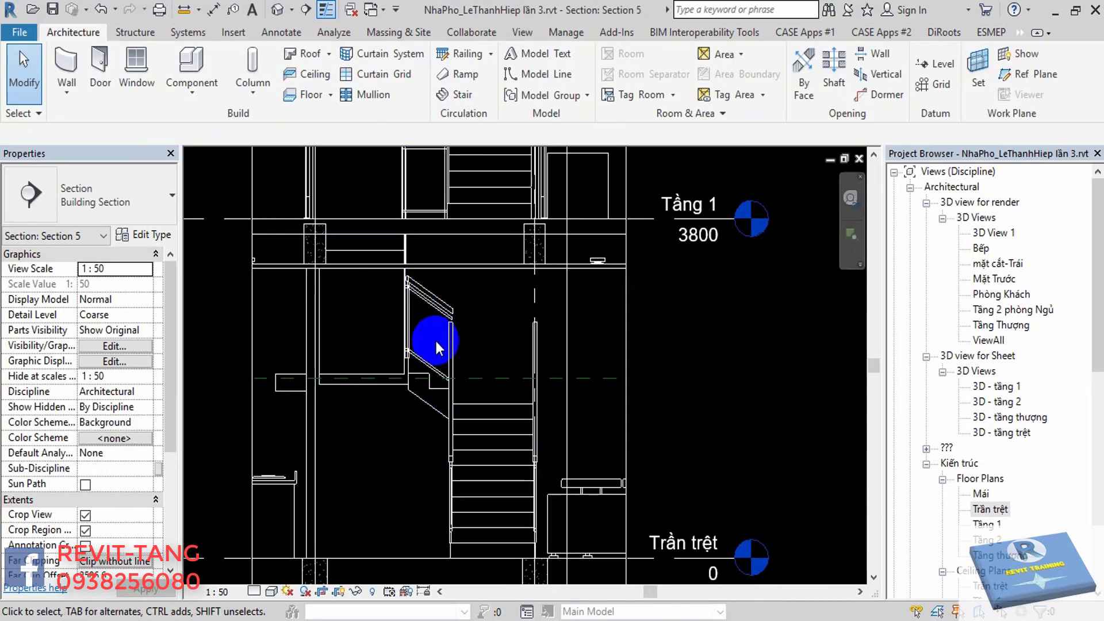
Set Section 5's detail level to Fine and its visual style to Wireframe.
{"action": "middle_click_drag", "start_coordinate": [425, 311], "coordinate": [436, 318]}
{"action": "left_click", "coordinate": [333, 486]}
{"action": "left_click", "coordinate": [256, 596]}
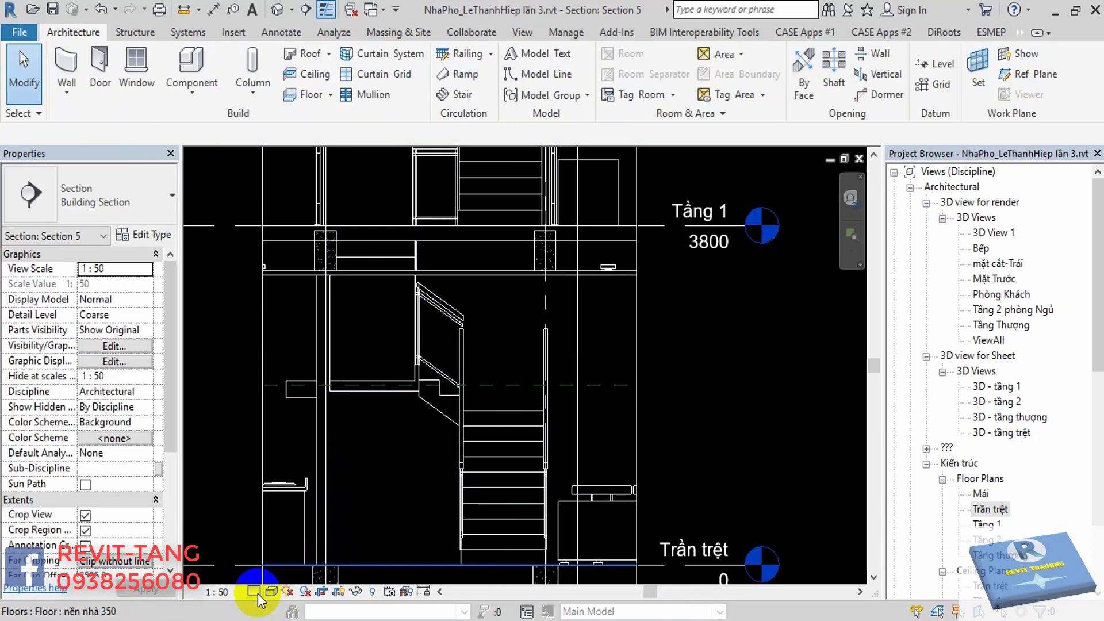
{"action": "left_click", "coordinate": [261, 573]}
{"action": "left_click", "coordinate": [276, 450]}
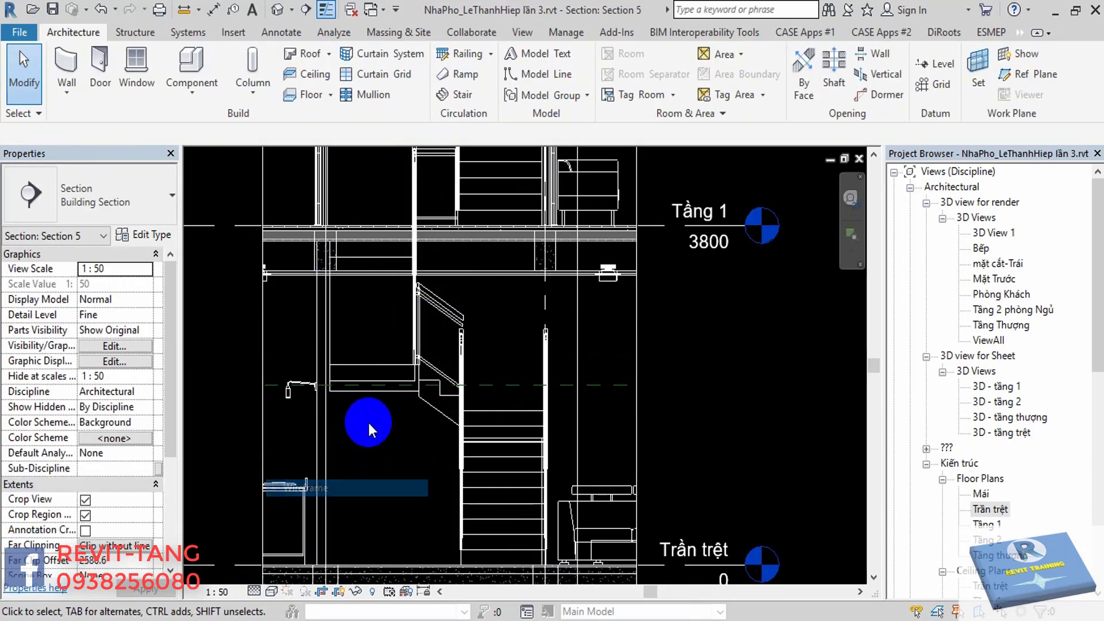
{"action": "left_click", "coordinate": [399, 363]}
{"action": "left_click", "coordinate": [347, 537]}
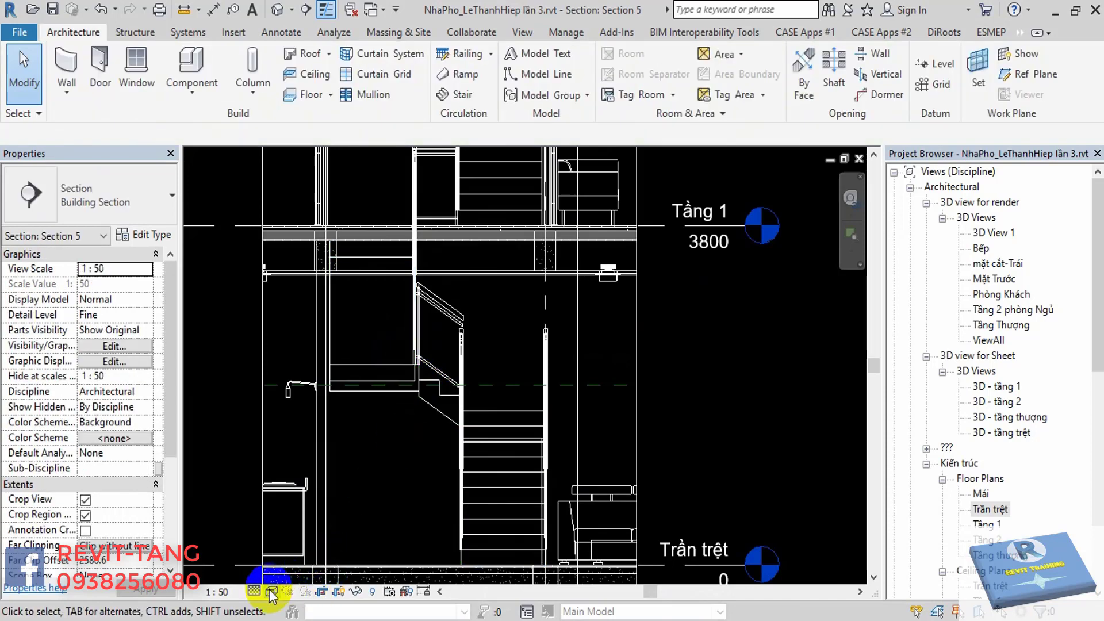
In Graphic Display Options, choose Hidden Line style with transparency 50.
{"action": "left_click", "coordinate": [271, 591]}
{"action": "left_click", "coordinate": [337, 463]}
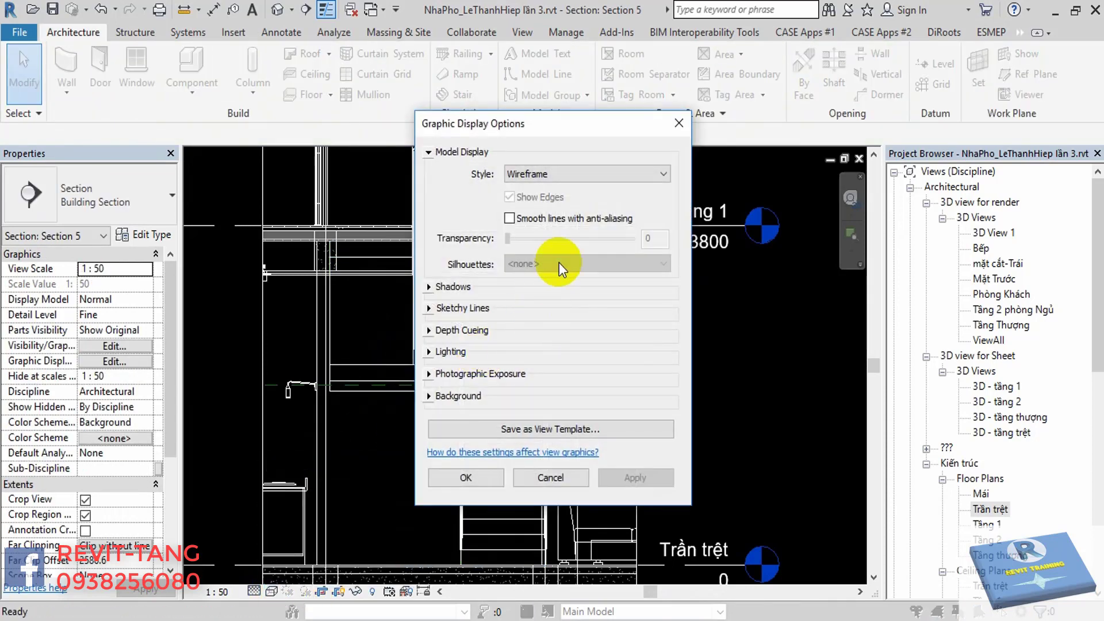
{"action": "left_click", "coordinate": [569, 177]}
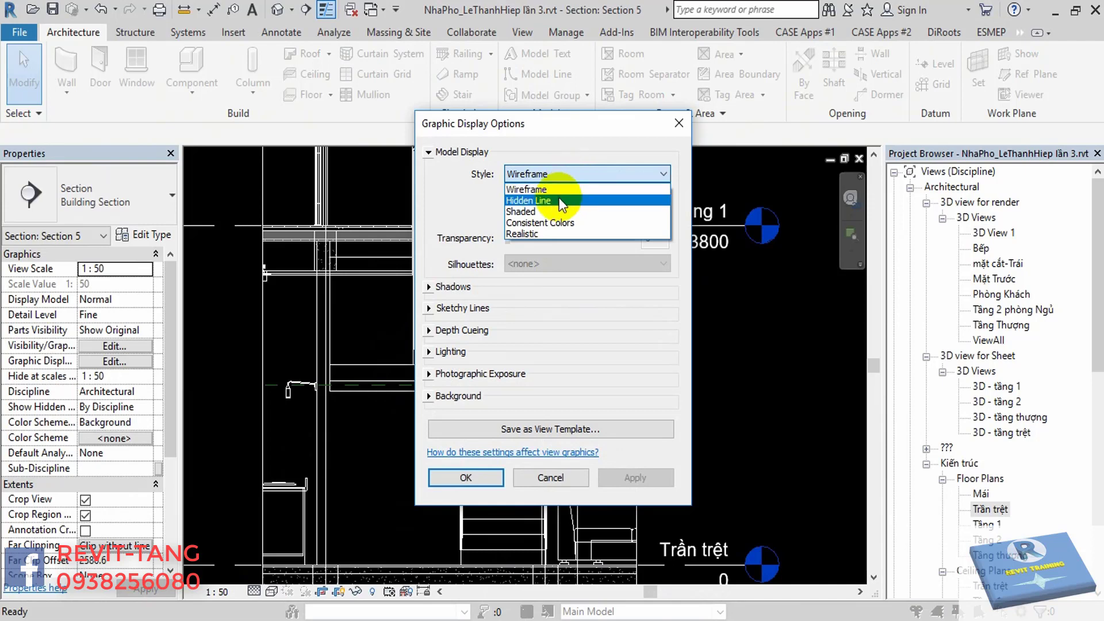
{"action": "left_click", "coordinate": [557, 198]}
{"action": "double_click", "coordinate": [655, 238]}
{"action": "type", "text": "5"}
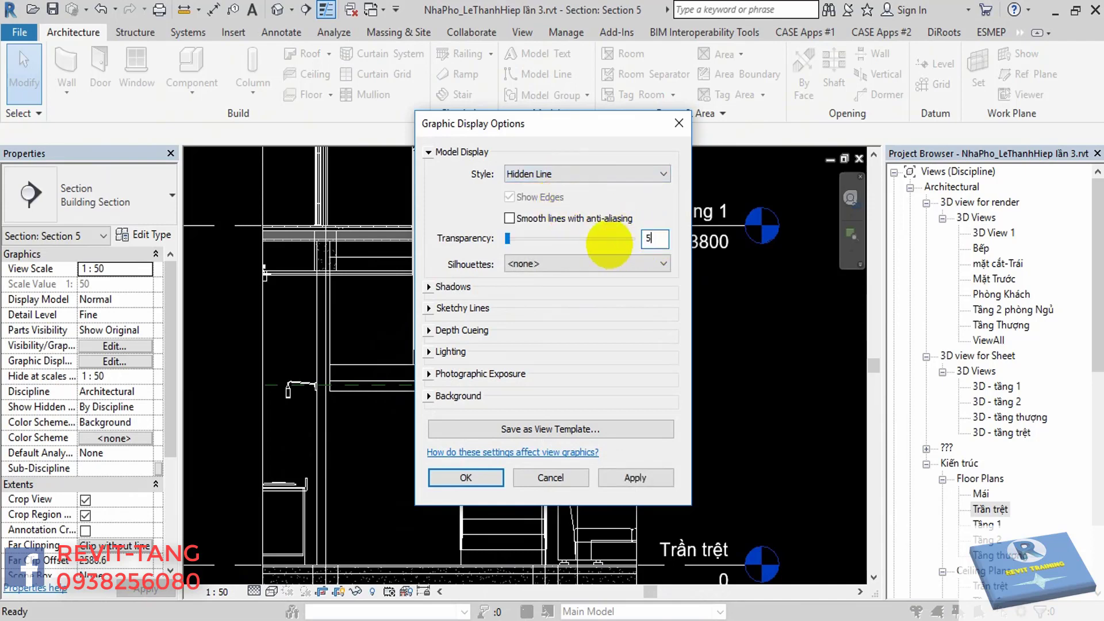
{"action": "type", "text": "0"}
{"action": "left_click", "coordinate": [605, 477]}
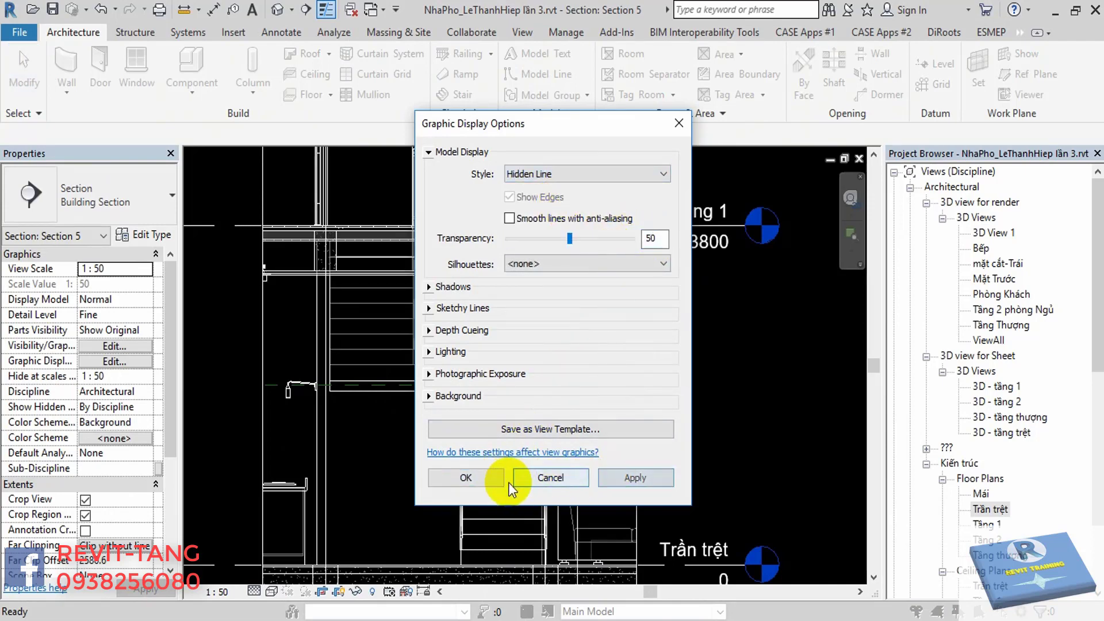
{"action": "left_click", "coordinate": [495, 478]}
{"action": "scroll", "coordinate": [402, 350], "scroll_direction": "up", "scroll_amount": 3}
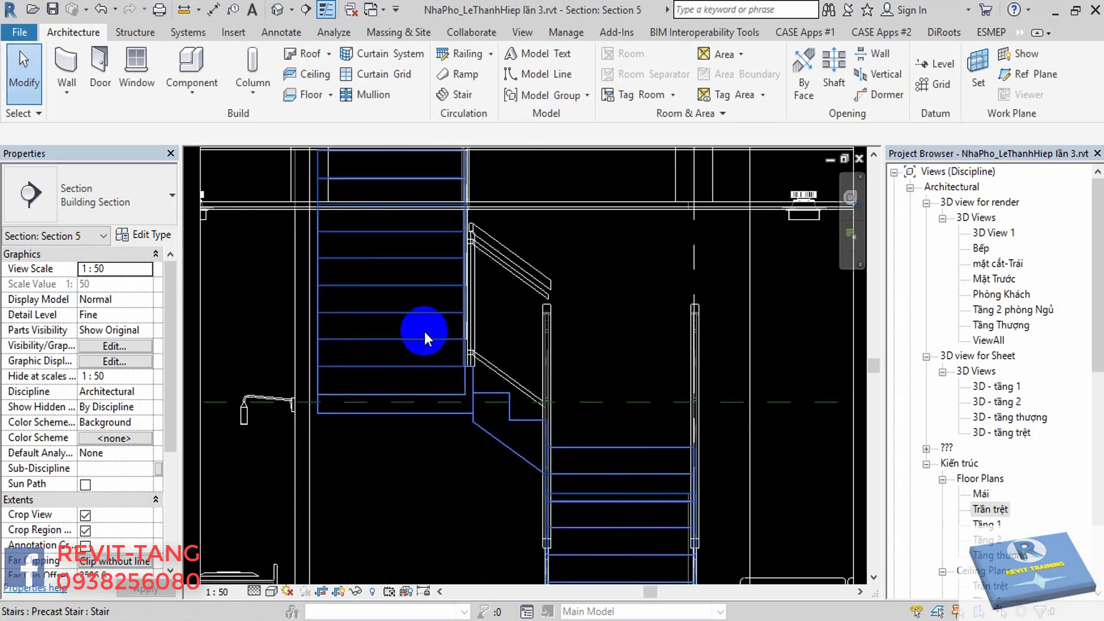
{"action": "scroll", "coordinate": [523, 322], "scroll_direction": "down", "scroll_amount": 3}
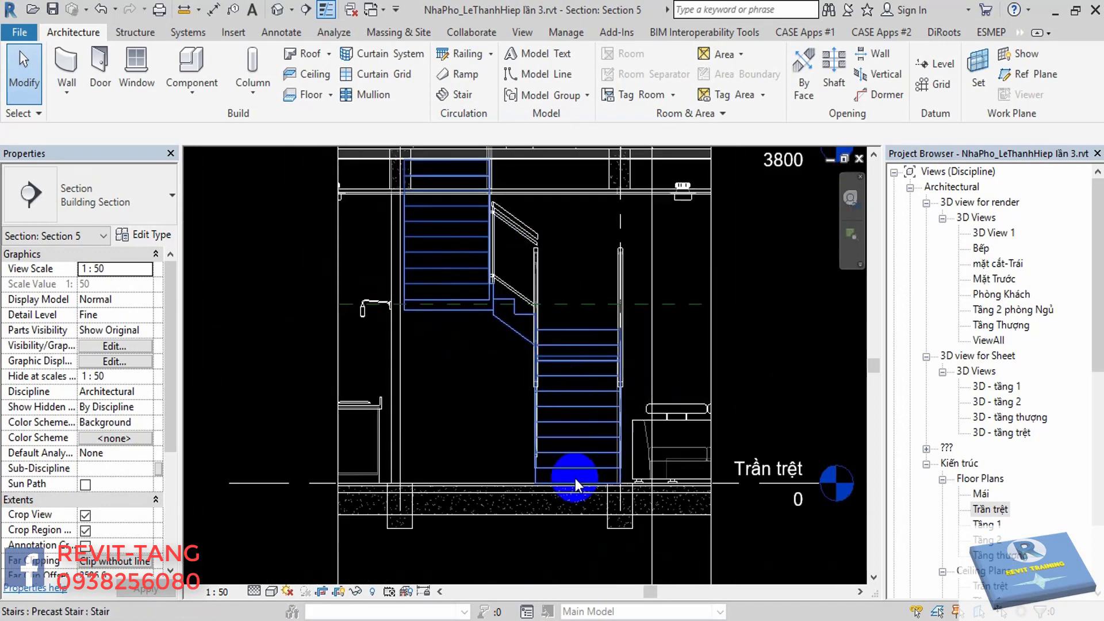
{"action": "mouse_move", "coordinate": [574, 486]}
{"action": "middle_mouse_down"}
{"action": "mouse_move", "coordinate": [592, 505]}
{"action": "mouse_move", "coordinate": [585, 411]}
{"action": "mouse_move", "coordinate": [596, 413]}
{"action": "mouse_move", "coordinate": [599, 345]}
{"action": "middle_mouse_up"}
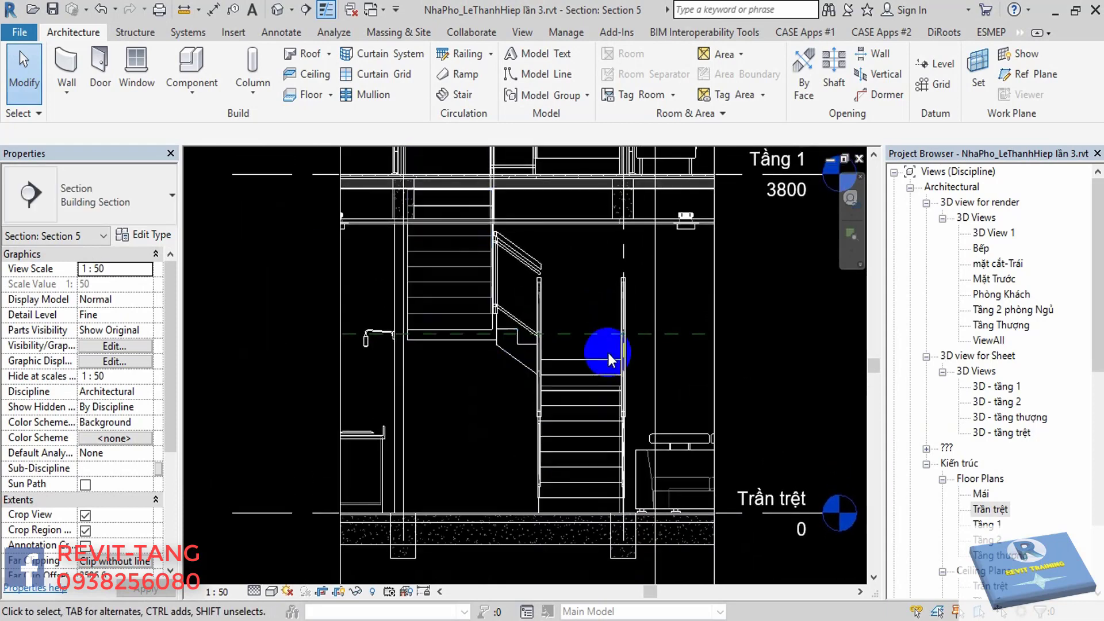
{"action": "left_click", "coordinate": [467, 282]}
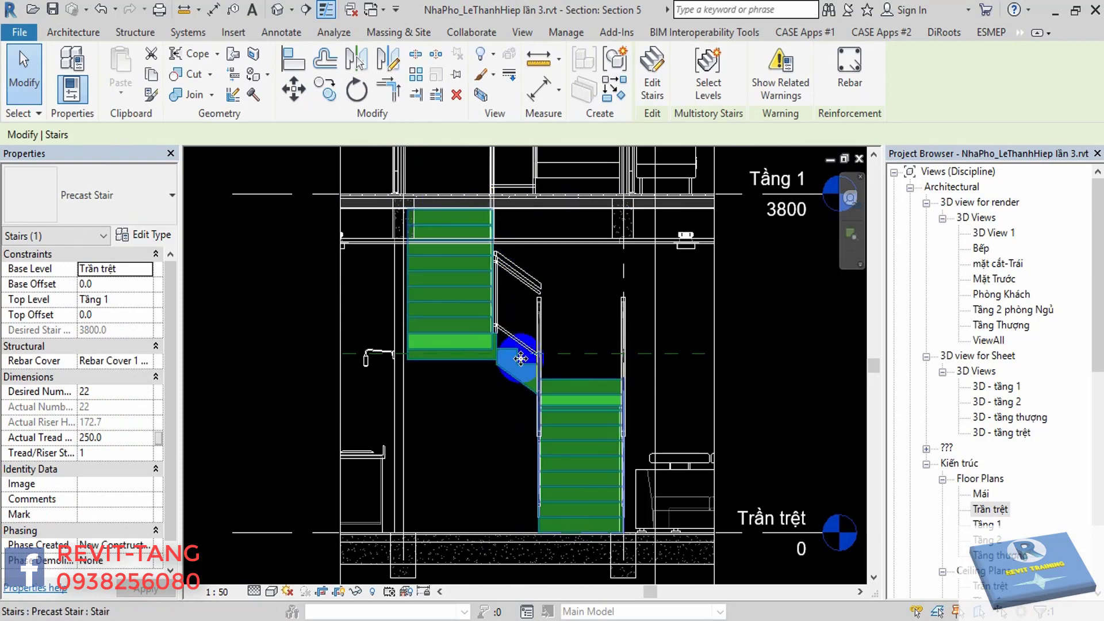
{"action": "middle_click_drag", "start_coordinate": [437, 272], "coordinate": [530, 357]}
{"action": "scroll", "coordinate": [524, 333], "scroll_direction": "down", "scroll_amount": 2}
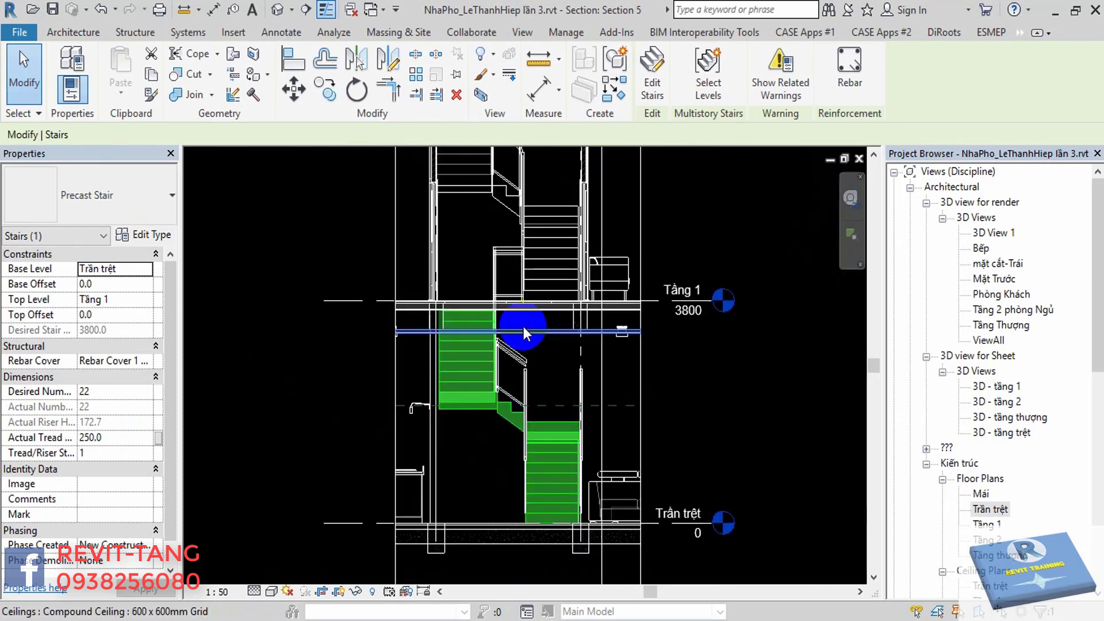
{"action": "scroll", "coordinate": [509, 378], "scroll_direction": "down", "scroll_amount": 1}
{"action": "scroll", "coordinate": [570, 443], "scroll_direction": "up", "scroll_amount": 1}
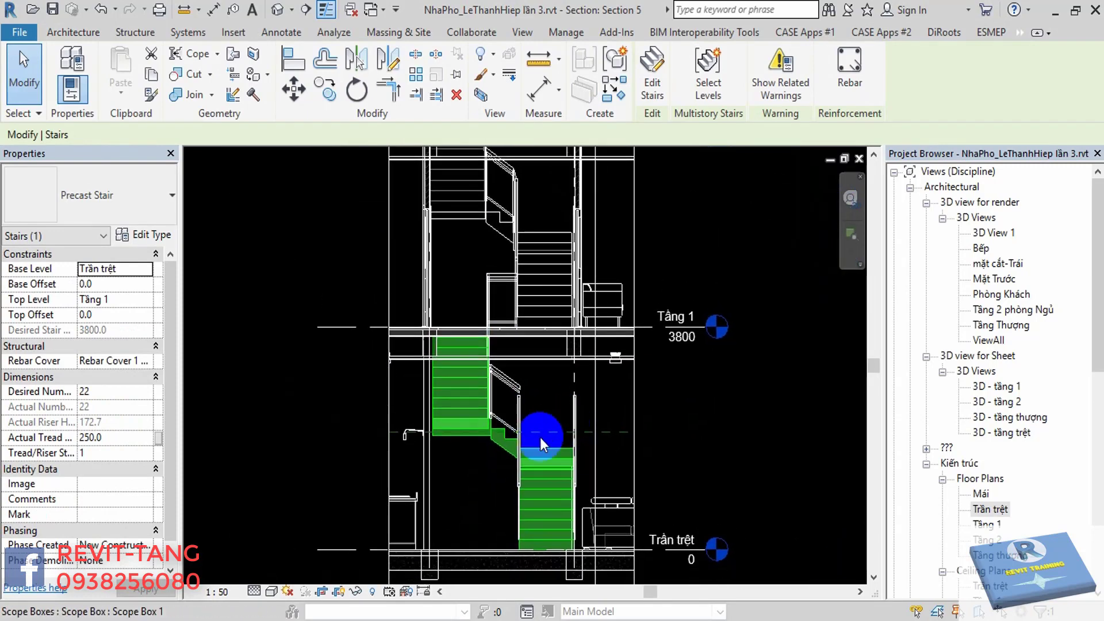
{"action": "middle_click_drag", "start_coordinate": [540, 437], "coordinate": [505, 375]}
{"action": "scroll", "coordinate": [520, 377], "scroll_direction": "up", "scroll_amount": 1}
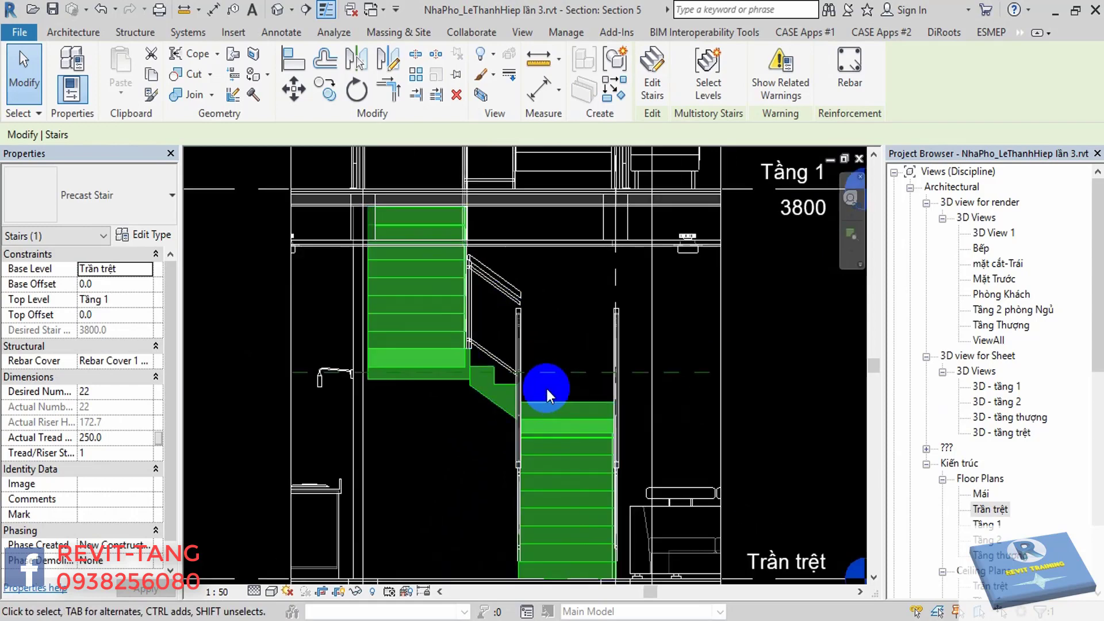
{"action": "scroll", "coordinate": [574, 387], "scroll_direction": "up", "scroll_amount": 1}
{"action": "middle_click_drag", "start_coordinate": [575, 386], "coordinate": [572, 423]}
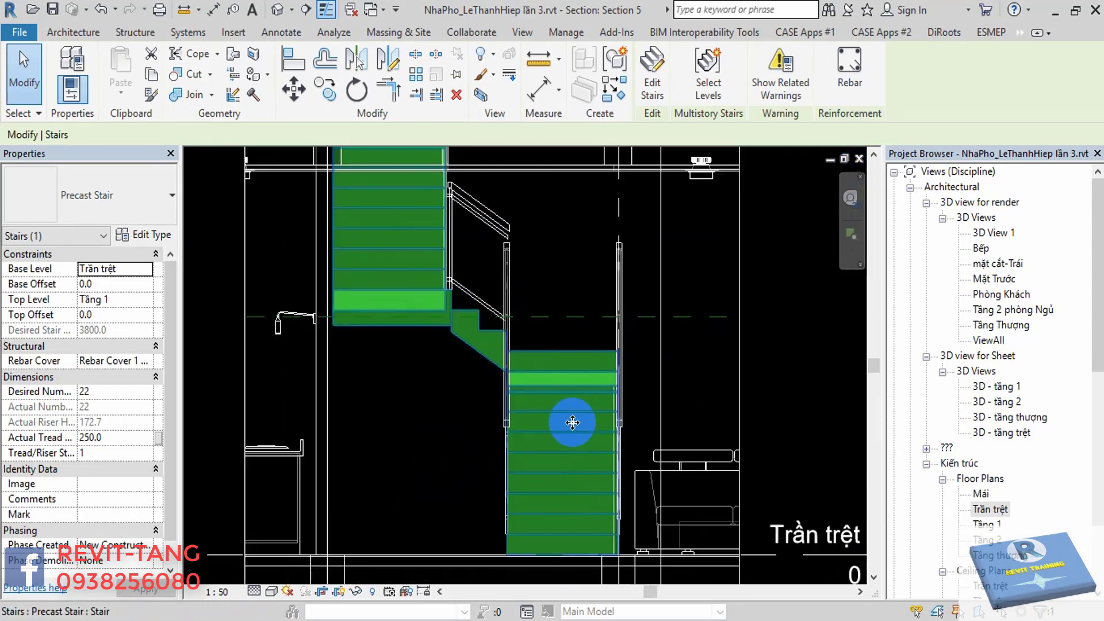
{"action": "key", "text": "Escape"}
{"action": "left_click", "coordinate": [512, 292]}
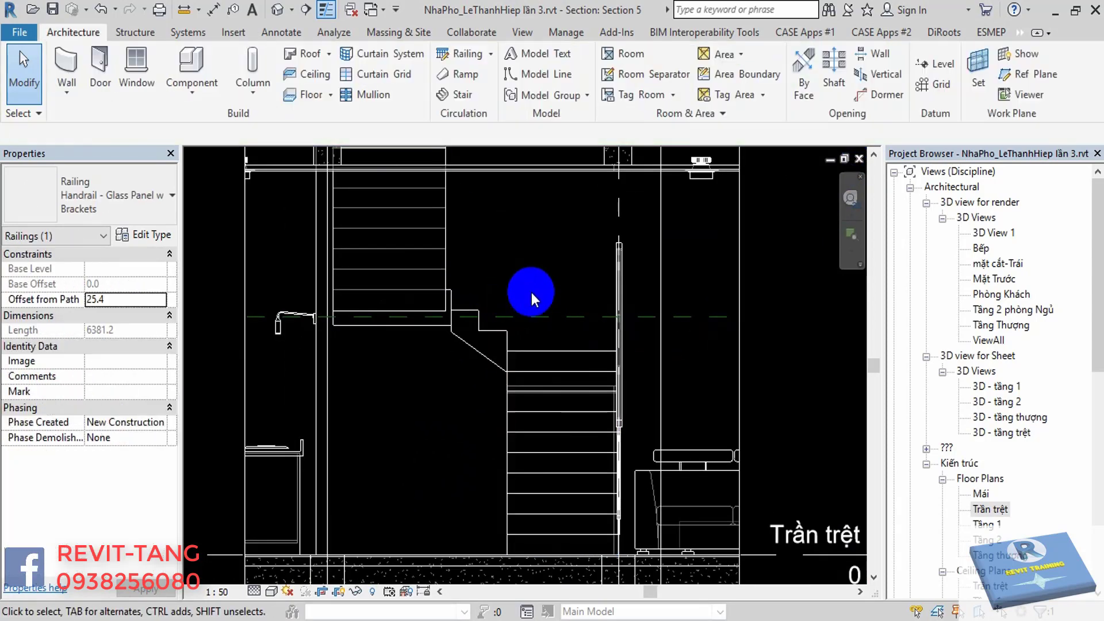
{"action": "left_click", "coordinate": [616, 288]}
{"action": "key", "text": "Escape"}
{"action": "scroll", "coordinate": [574, 367], "scroll_direction": "down", "scroll_amount": 2}
{"action": "scroll", "coordinate": [544, 375], "scroll_direction": "down", "scroll_amount": 1}
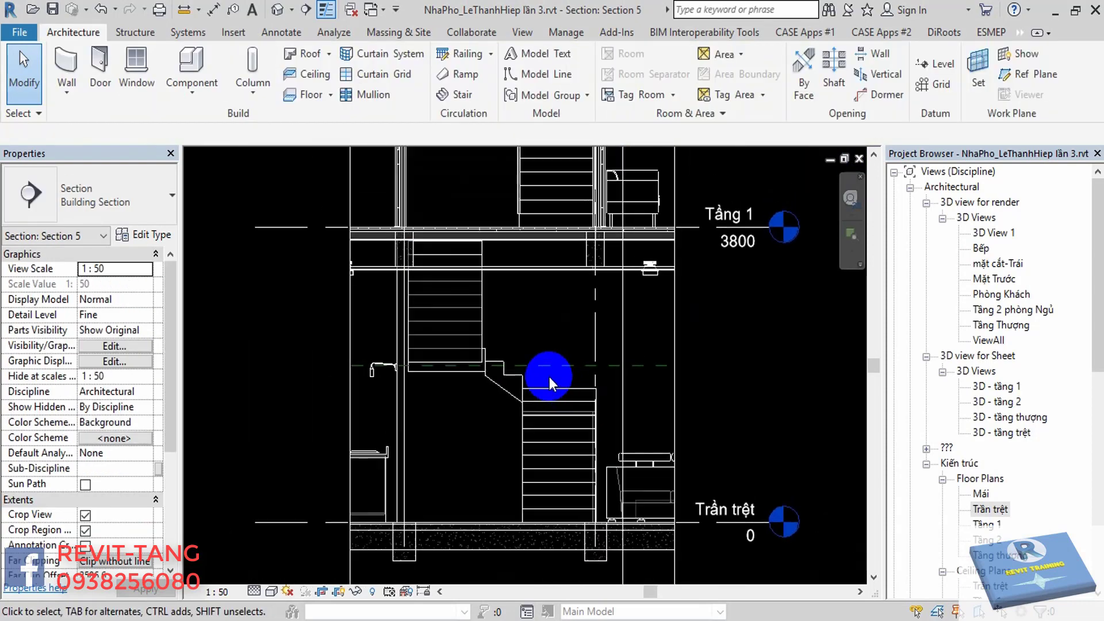
{"action": "mouse_move", "coordinate": [550, 377]}
{"action": "middle_mouse_down"}
{"action": "mouse_move", "coordinate": [534, 428]}
{"action": "mouse_move", "coordinate": [486, 357]}
{"action": "middle_mouse_up"}
Start a Roof by Extrusion in Section 5 with Pick a plane as the work plane.
{"action": "left_click", "coordinate": [109, 72]}
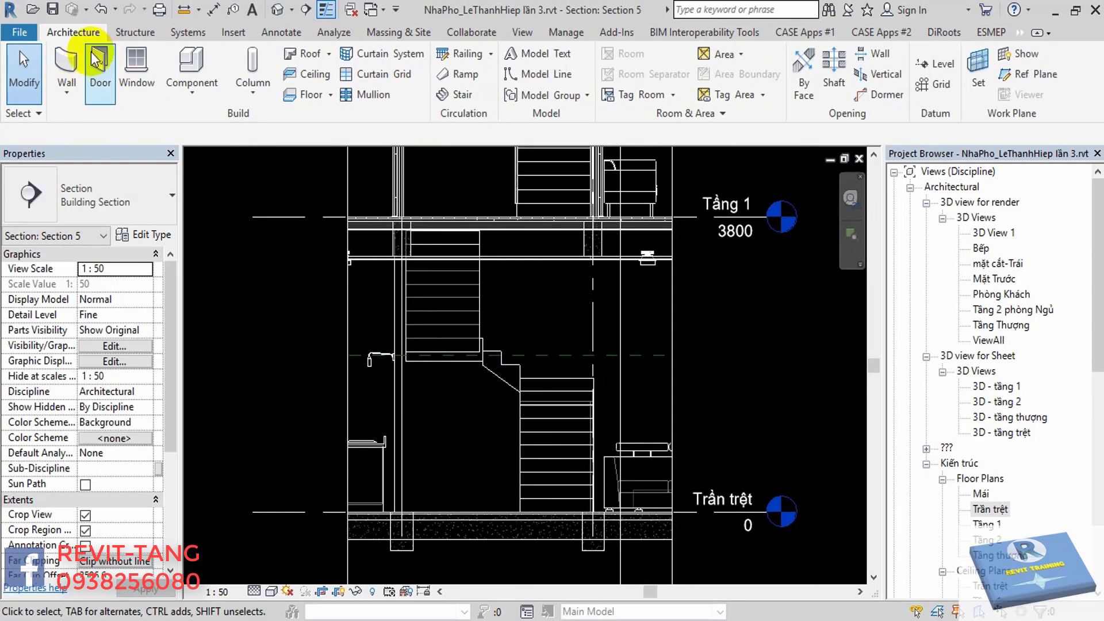
{"action": "left_click", "coordinate": [305, 53]}
{"action": "left_click", "coordinate": [345, 83]}
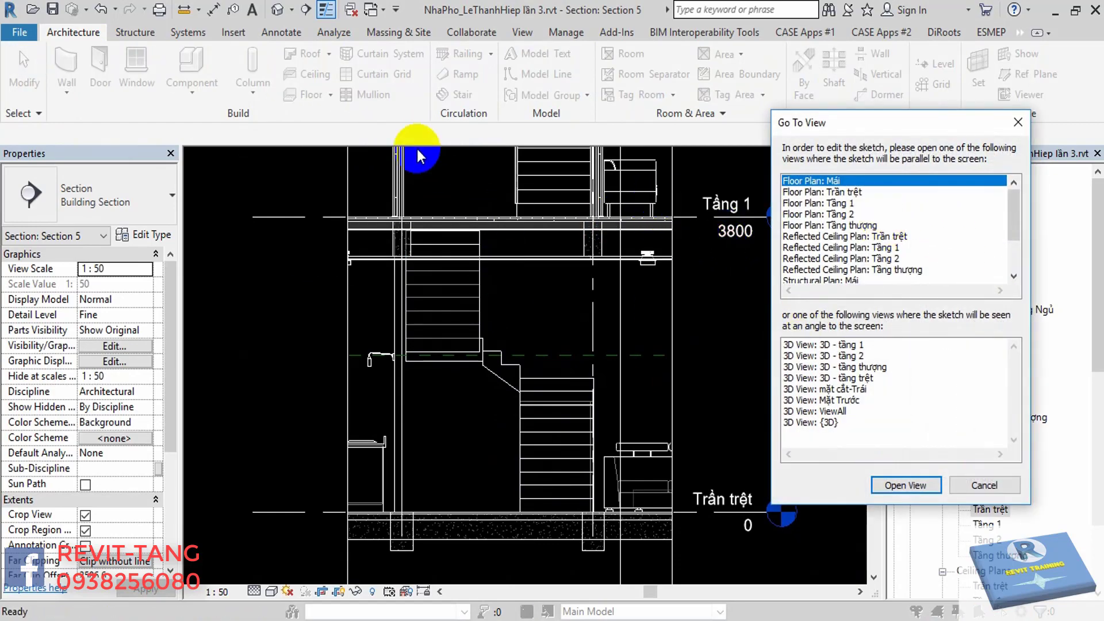
{"action": "left_click", "coordinate": [328, 55]}
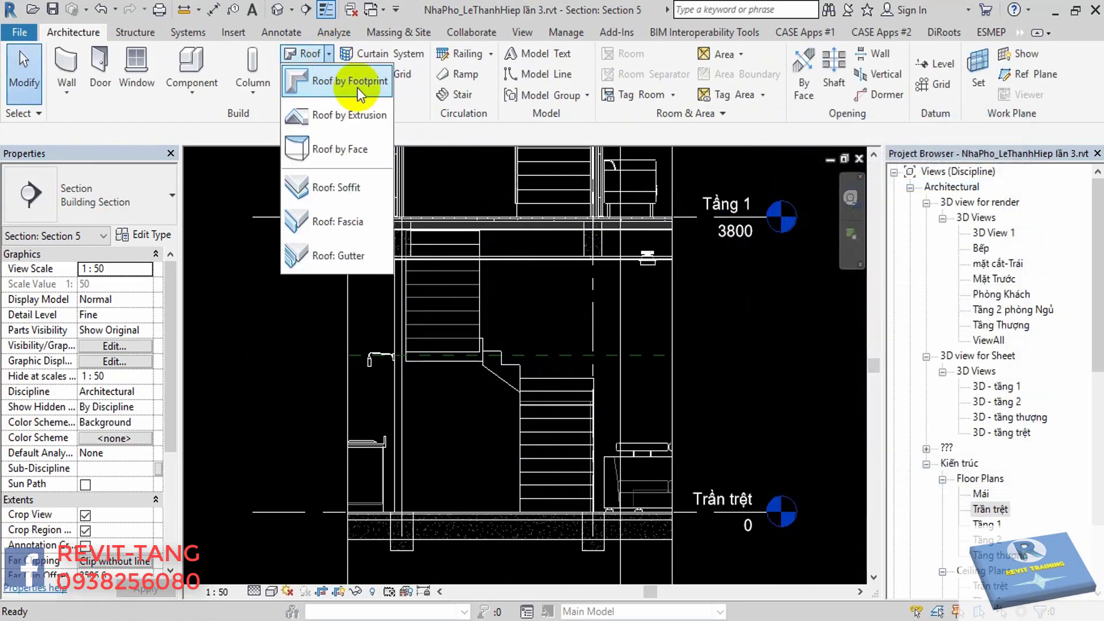
{"action": "left_click", "coordinate": [365, 114]}
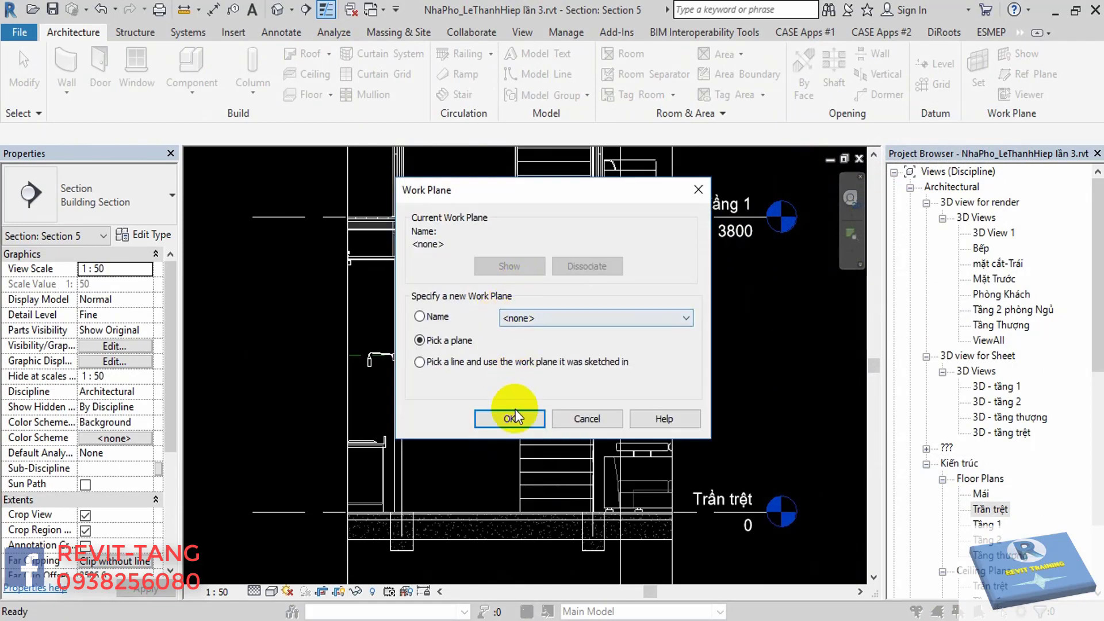
{"action": "left_click", "coordinate": [516, 415]}
{"action": "scroll", "coordinate": [504, 471], "scroll_direction": "up", "scroll_amount": 2}
{"action": "scroll", "coordinate": [497, 454], "scroll_direction": "up", "scroll_amount": 3}
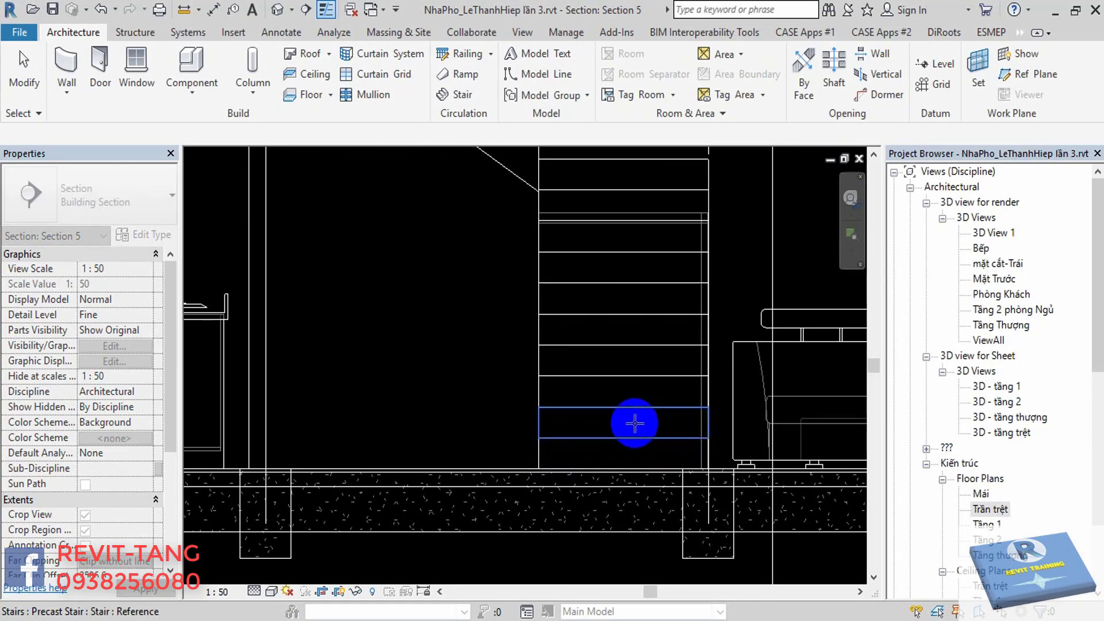
{"action": "scroll", "coordinate": [632, 437], "scroll_direction": "up", "scroll_amount": 2}
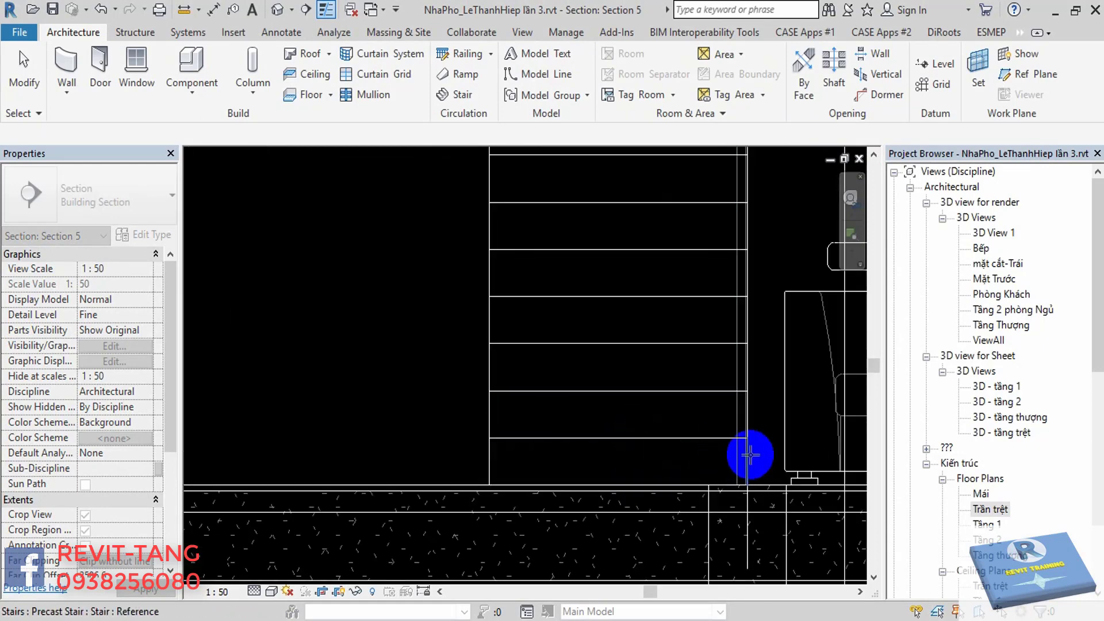
Move the Section 5 line down across the stair in Trần trệt and reopen Section 5.
{"action": "scroll", "coordinate": [661, 444], "scroll_direction": "down", "scroll_amount": 3}
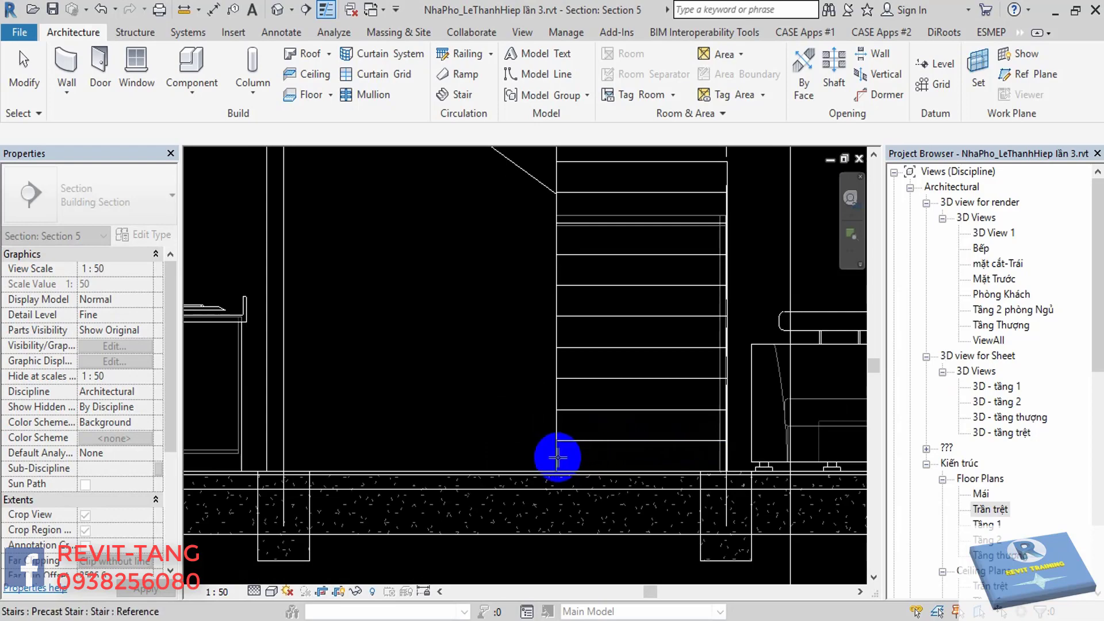
{"action": "scroll", "coordinate": [564, 457], "scroll_direction": "down", "scroll_amount": 2}
{"action": "key", "text": "ctrl+Tab"}
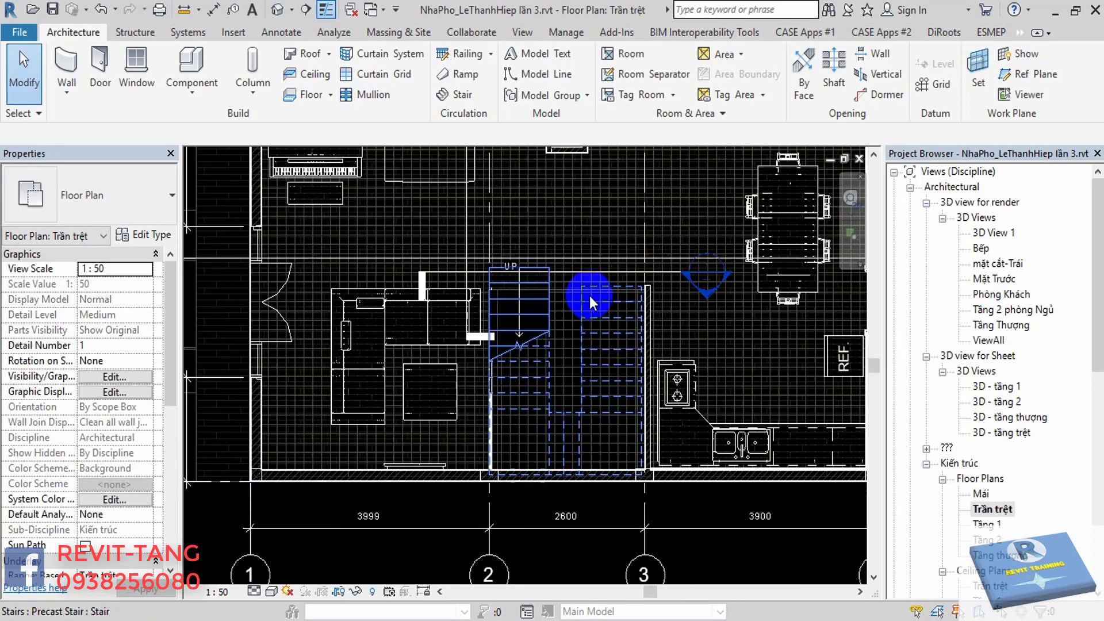
{"action": "scroll", "coordinate": [590, 292], "scroll_direction": "up", "scroll_amount": 1}
{"action": "left_click", "coordinate": [572, 262]}
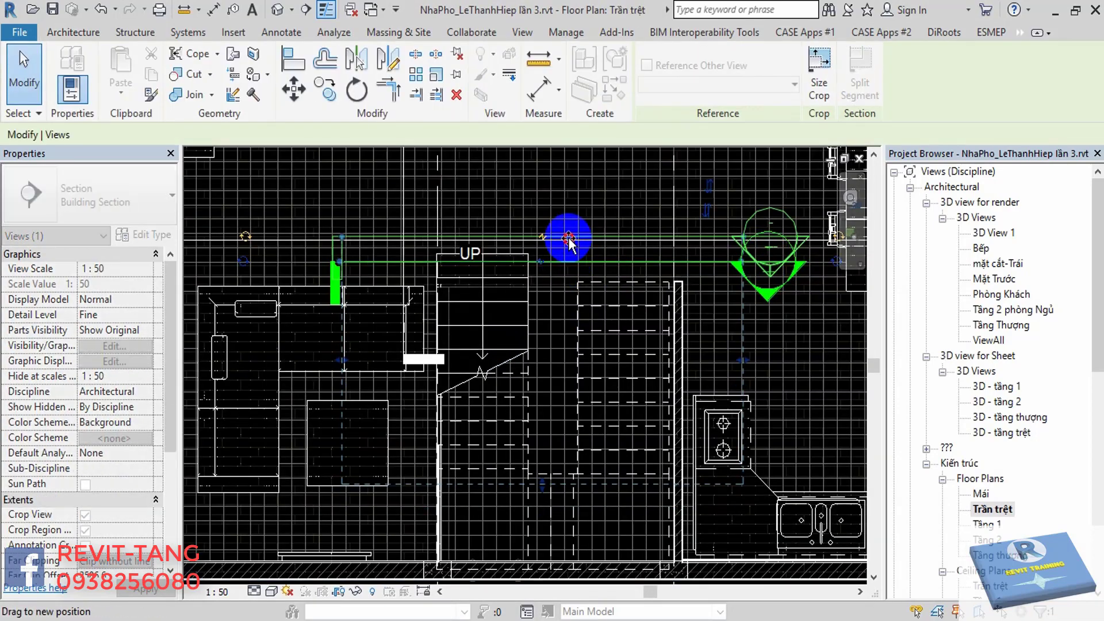
{"action": "left_click_drag", "start_coordinate": [568, 238], "coordinate": [567, 251]}
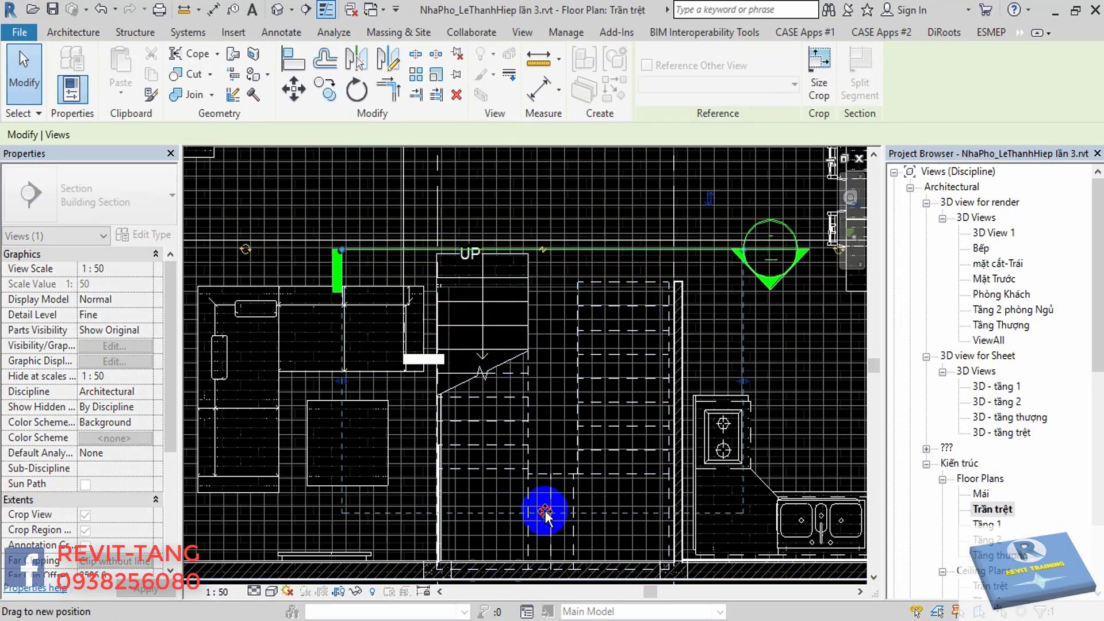
{"action": "right_click", "coordinate": [560, 251]}
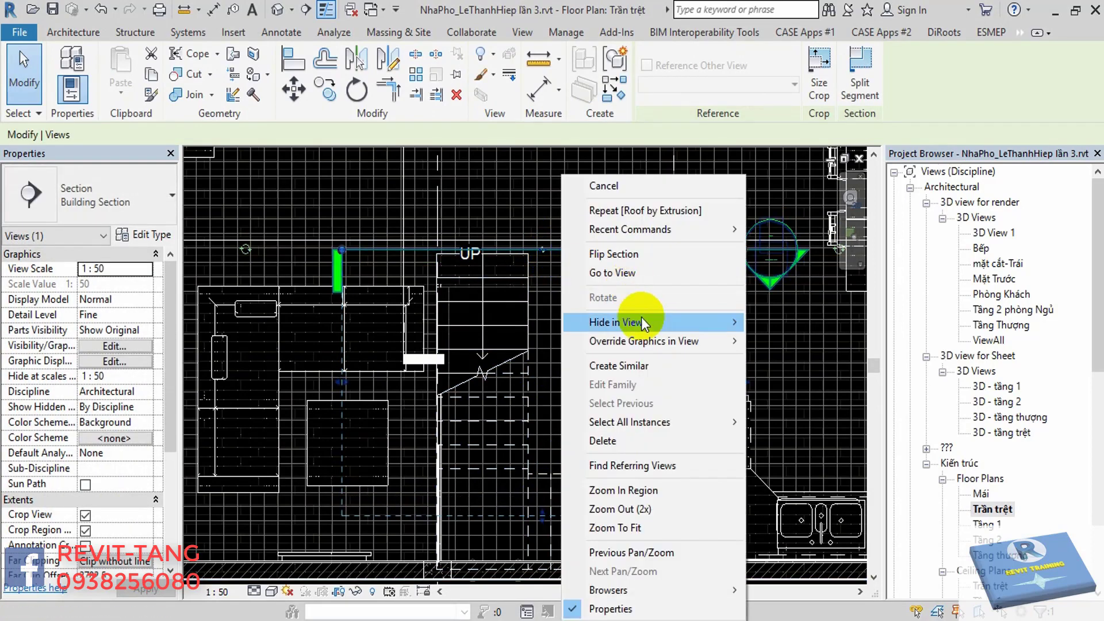
{"action": "left_click", "coordinate": [641, 279]}
Start another Roof by Extrusion in the re-cut Section 5.
{"action": "scroll", "coordinate": [584, 466], "scroll_direction": "up", "scroll_amount": 3}
{"action": "scroll", "coordinate": [557, 516], "scroll_direction": "up", "scroll_amount": 2}
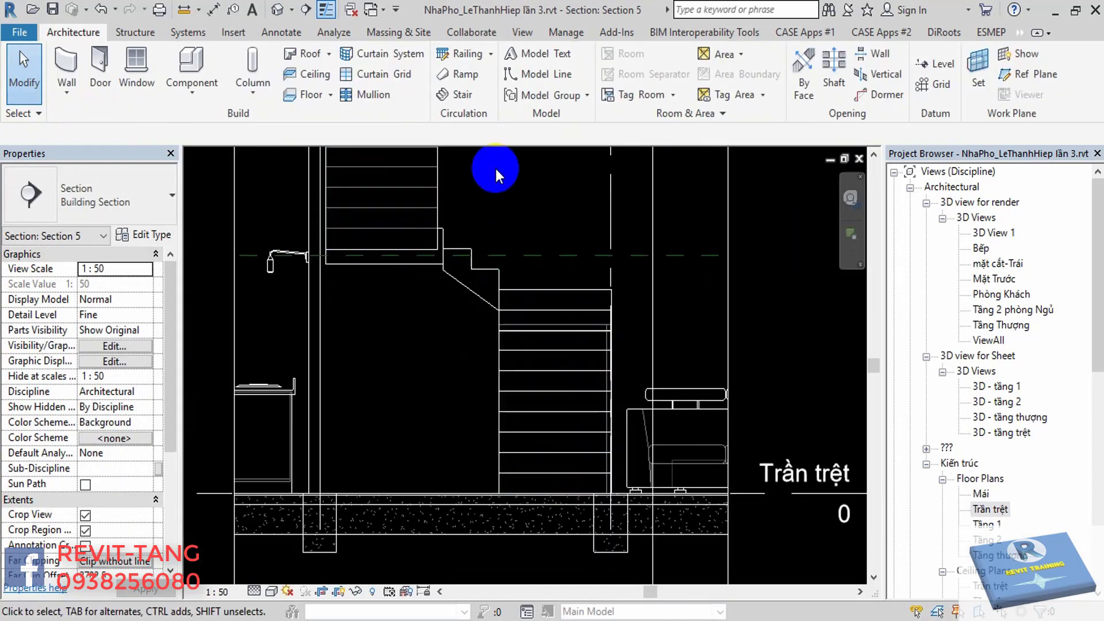
{"action": "left_click", "coordinate": [332, 55]}
{"action": "left_click", "coordinate": [345, 112]}
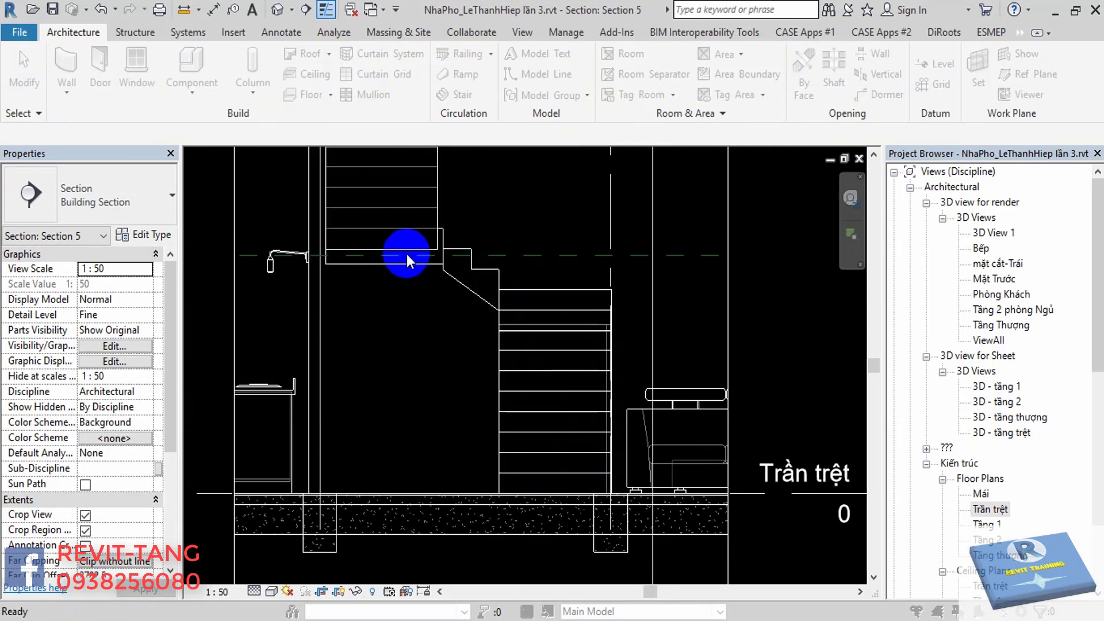
Pick the stair's reference plane as work plane and set the roof reference level to Trần trệt.
{"action": "left_click", "coordinate": [510, 419]}
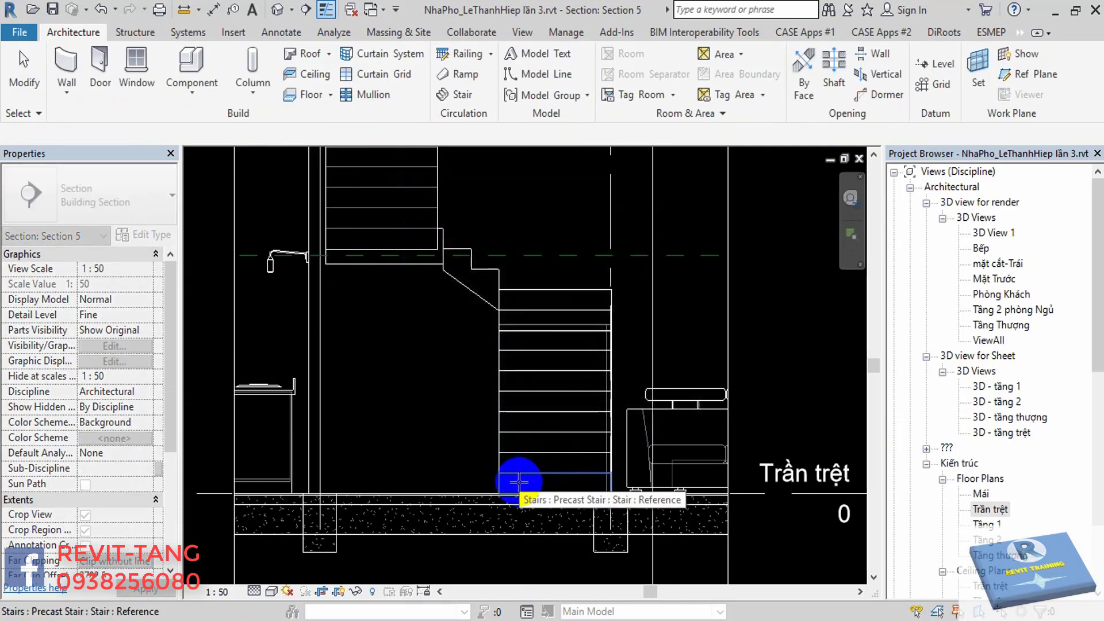
{"action": "left_click", "coordinate": [519, 480]}
{"action": "left_click", "coordinate": [545, 292]}
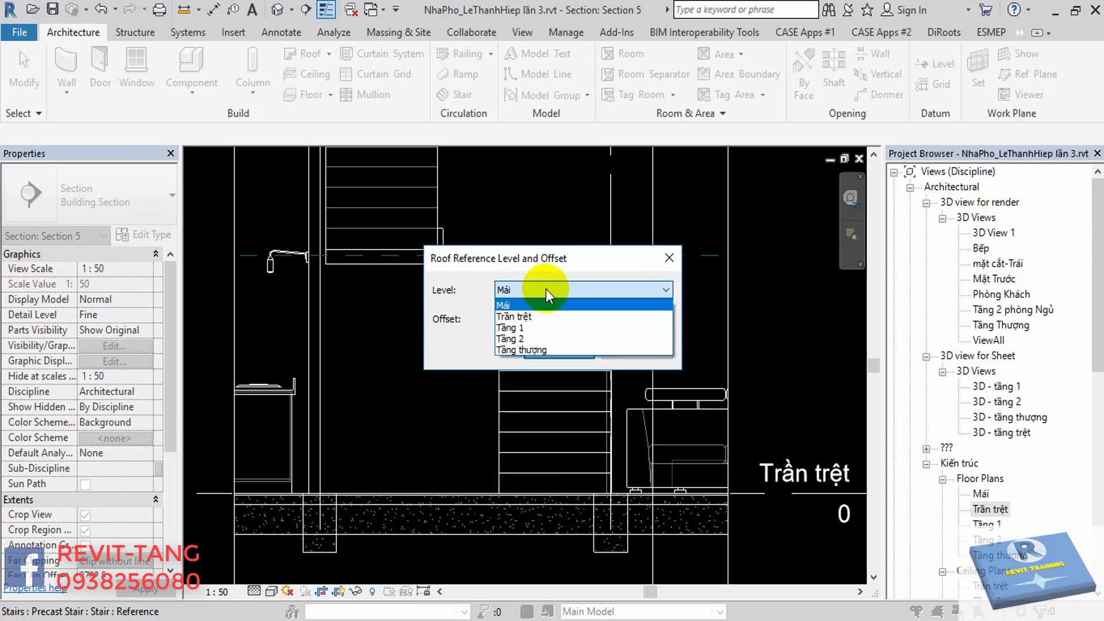
{"action": "left_click", "coordinate": [530, 310]}
{"action": "left_click", "coordinate": [555, 351]}
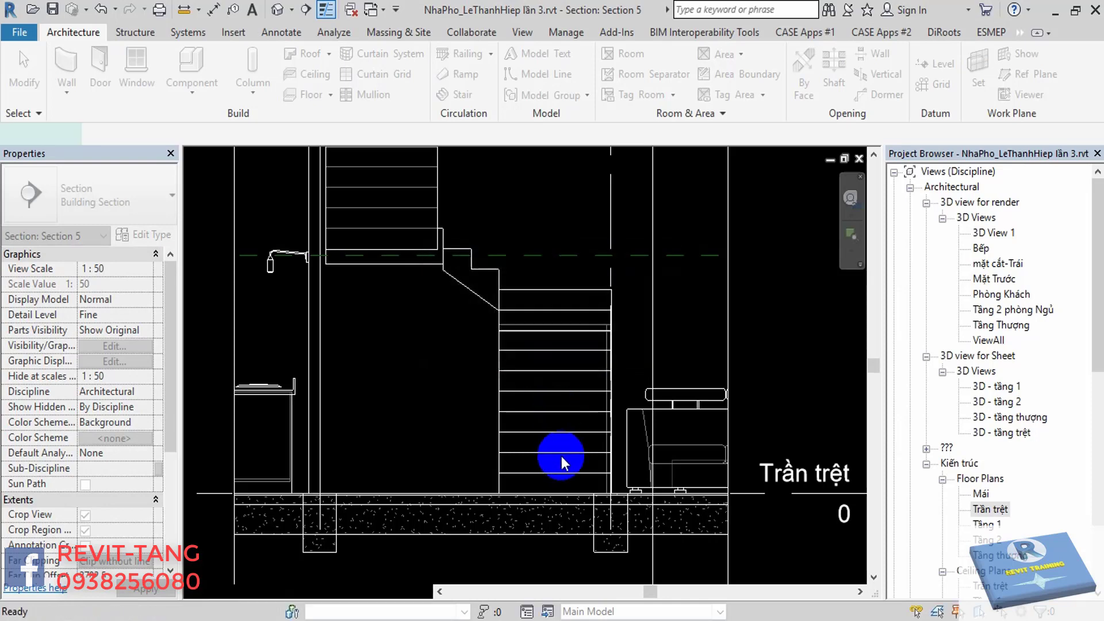
Sketch chained profile lines along the stair's upper landing, sloping flight and bottom run.
{"action": "left_click", "coordinate": [683, 56]}
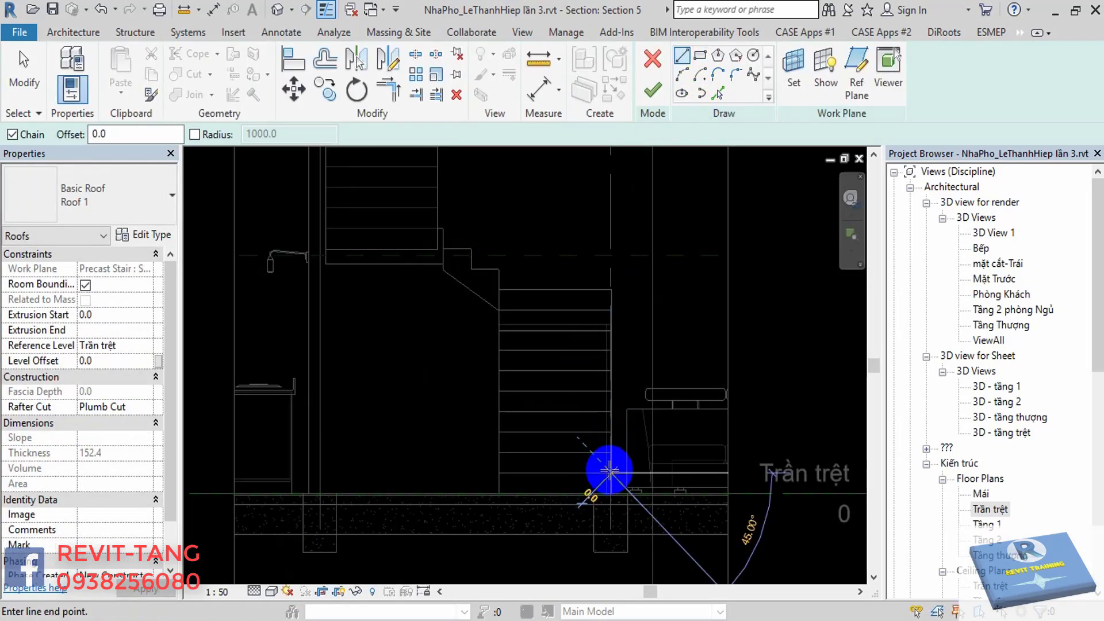
{"action": "left_click", "coordinate": [496, 468]}
{"action": "middle_click_drag", "start_coordinate": [455, 319], "coordinate": [521, 480]}
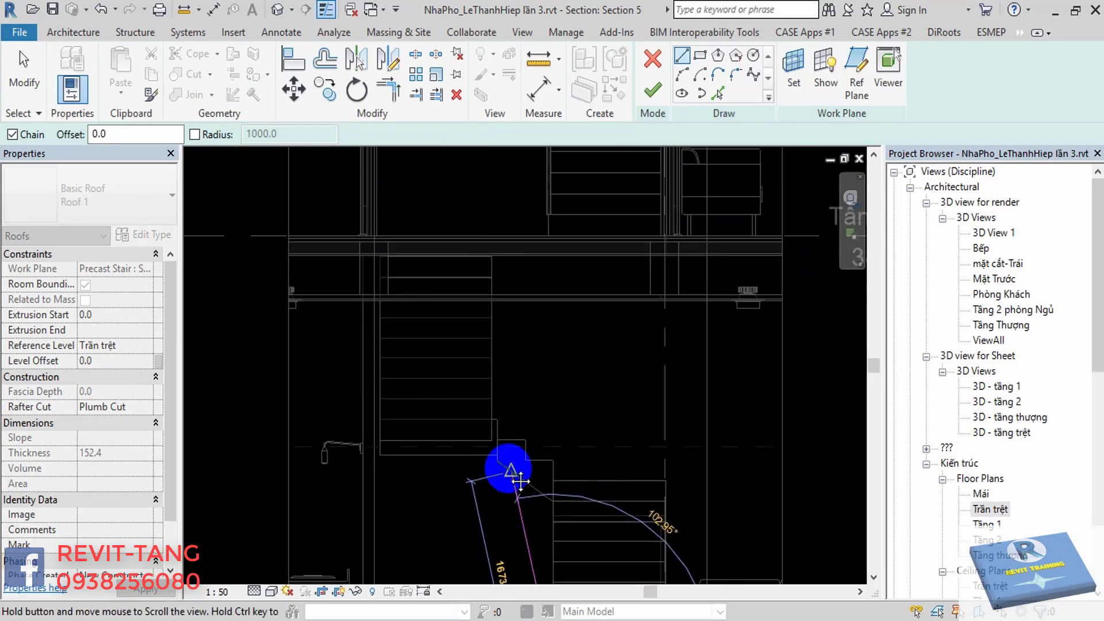
{"action": "scroll", "coordinate": [492, 272], "scroll_direction": "up", "scroll_amount": 2}
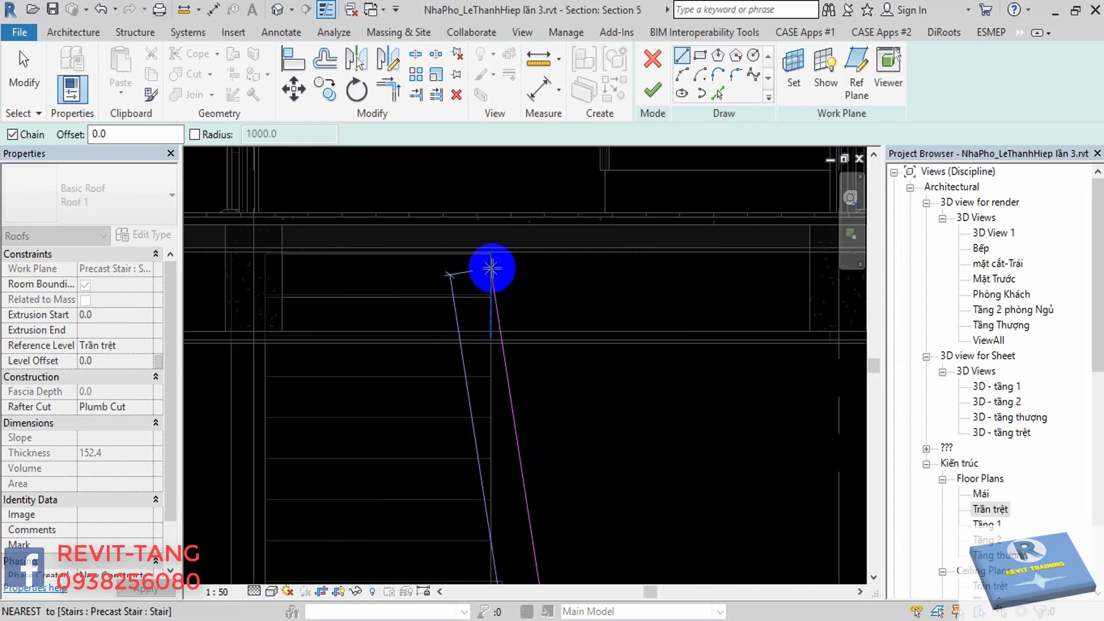
{"action": "scroll", "coordinate": [490, 239], "scroll_direction": "up", "scroll_amount": 4}
{"action": "middle_click_drag", "start_coordinate": [400, 251], "coordinate": [598, 304]}
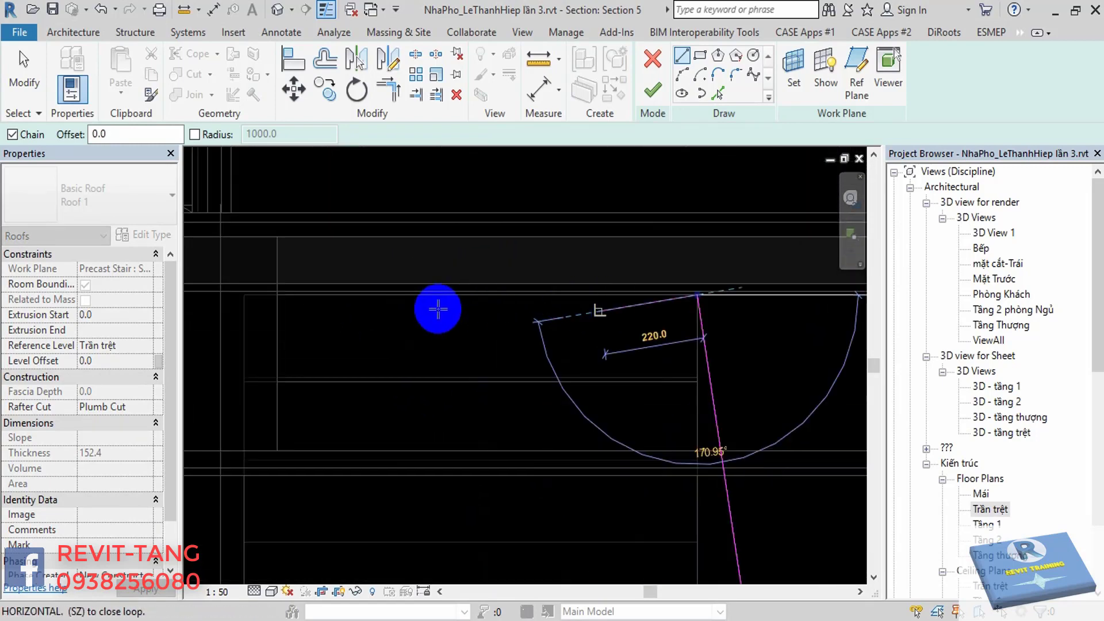
{"action": "middle_click_drag", "start_coordinate": [370, 304], "coordinate": [308, 300]}
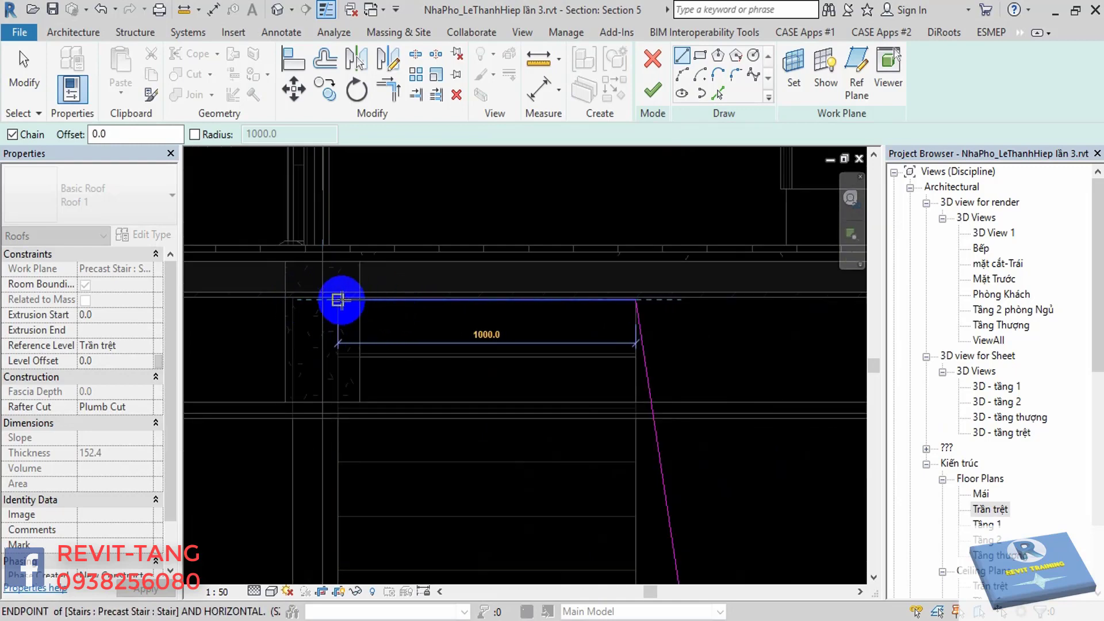
{"action": "left_click", "coordinate": [339, 300]}
{"action": "scroll", "coordinate": [500, 320], "scroll_direction": "down", "scroll_amount": 2}
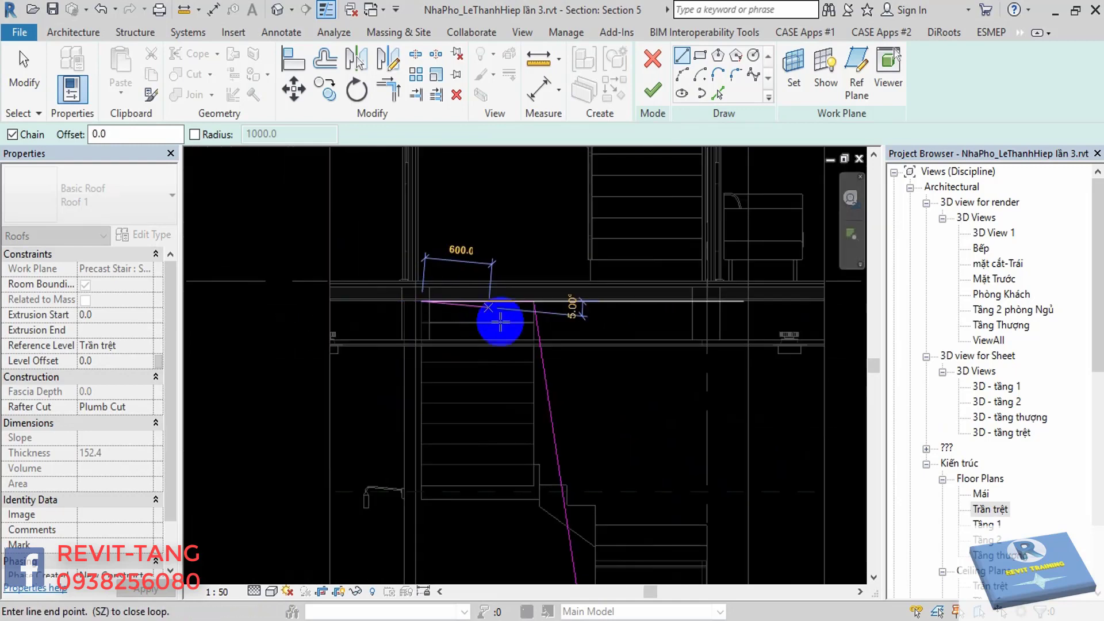
{"action": "scroll", "coordinate": [563, 329], "scroll_direction": "down", "scroll_amount": 2}
{"action": "scroll", "coordinate": [563, 330], "scroll_direction": "down", "scroll_amount": 1}
{"action": "scroll", "coordinate": [554, 283], "scroll_direction": "down", "scroll_amount": 2}
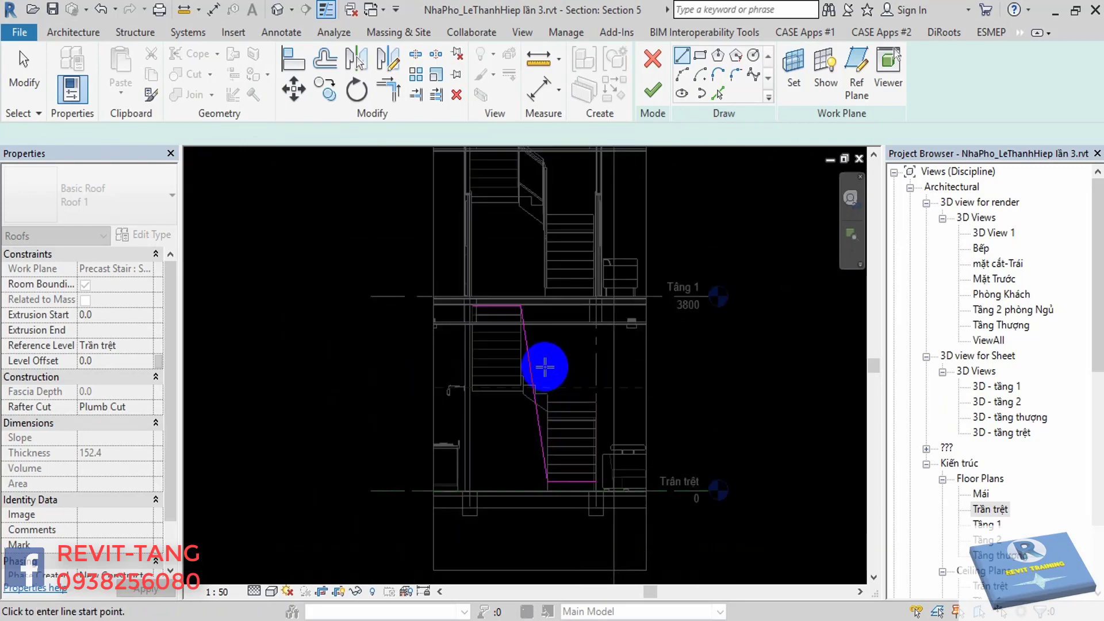
{"action": "scroll", "coordinate": [542, 370], "scroll_direction": "up", "scroll_amount": 1}
{"action": "left_click", "coordinate": [435, 314]}
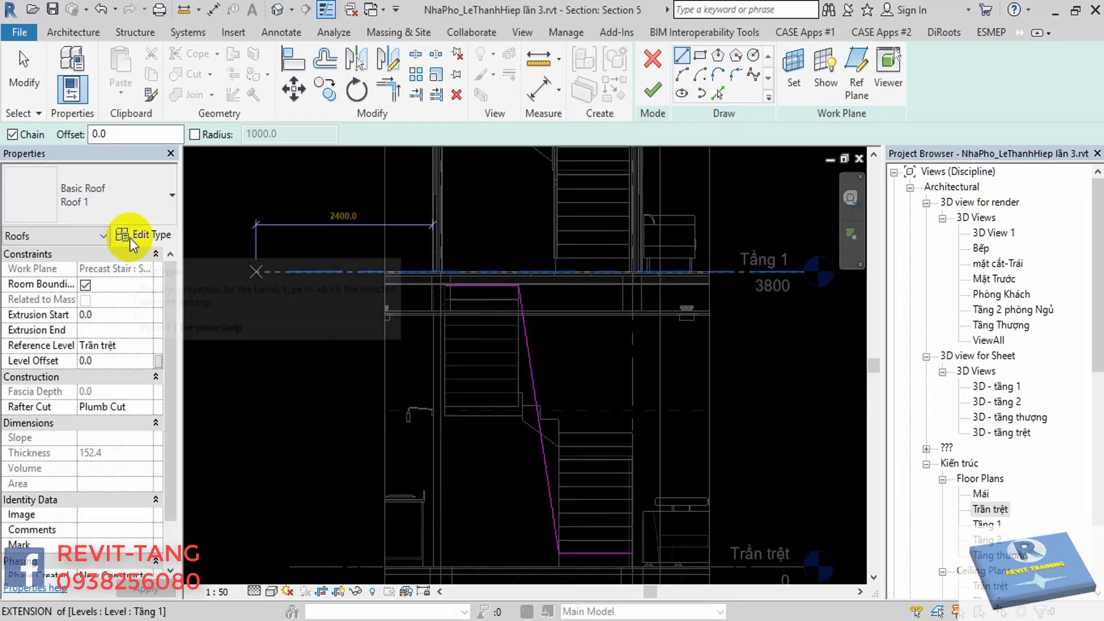
Duplicate the roof type as a new type named Stair.
{"action": "left_click", "coordinate": [160, 239]}
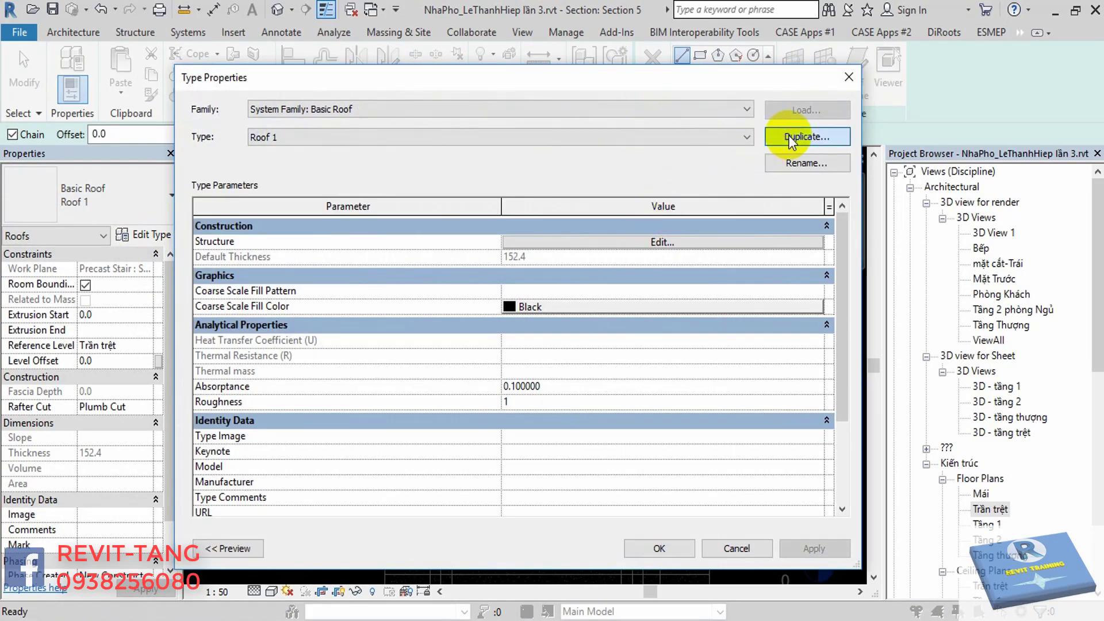
{"action": "left_click", "coordinate": [791, 139]}
{"action": "type", "text": "Stair"}
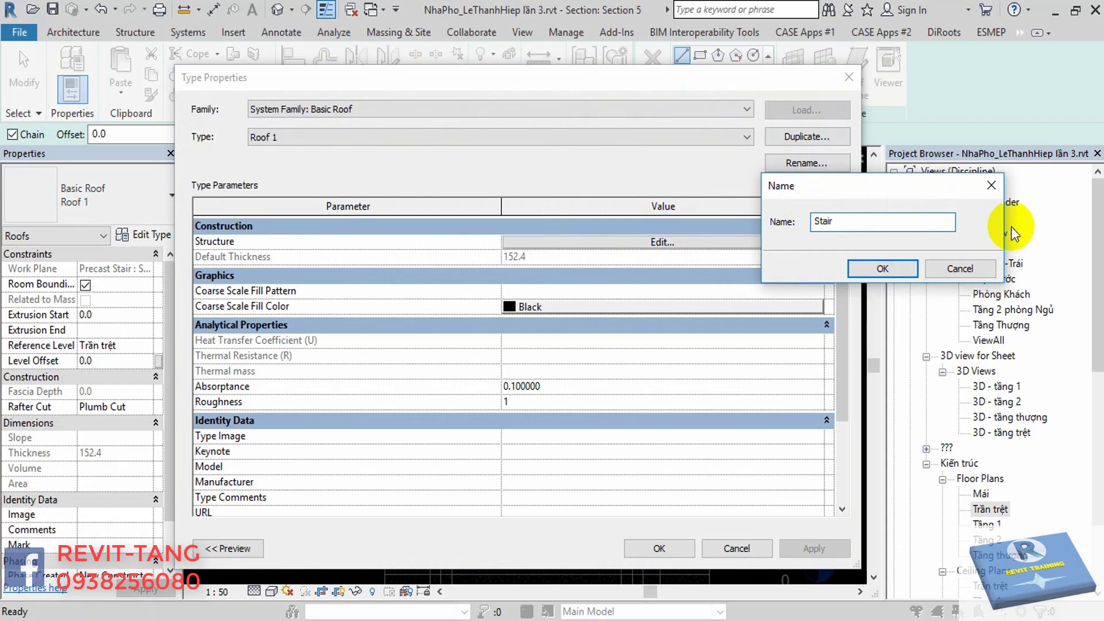
{"action": "left_click", "coordinate": [878, 268]}
{"action": "left_click", "coordinate": [670, 242]}
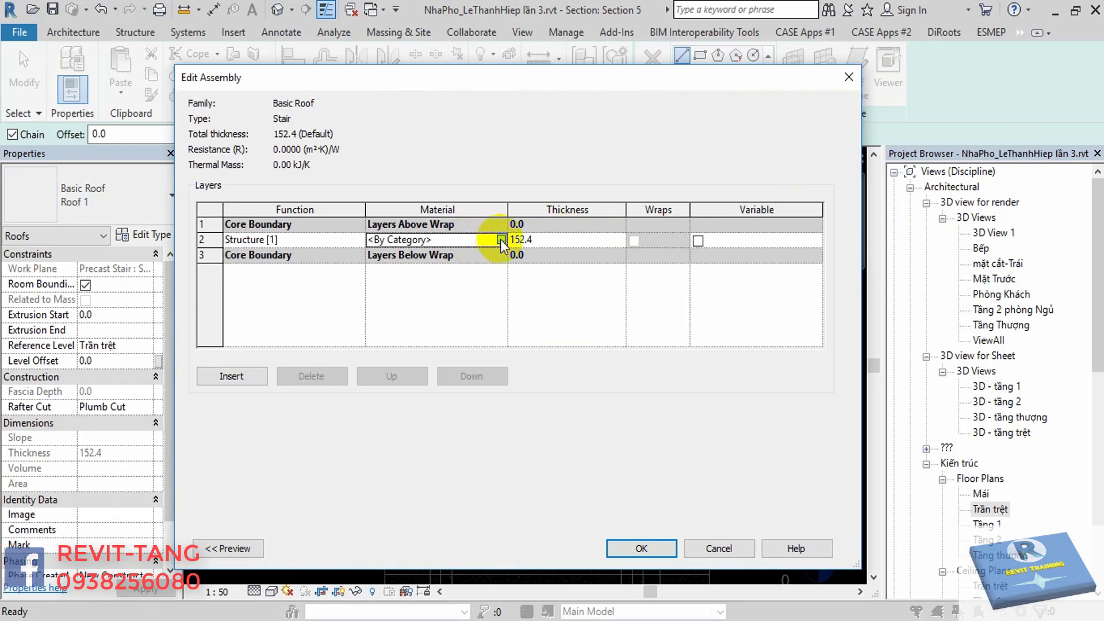
Give the Stair type's structure layer Wood - Cherry material and 50 mm thickness.
{"action": "left_click", "coordinate": [500, 239]}
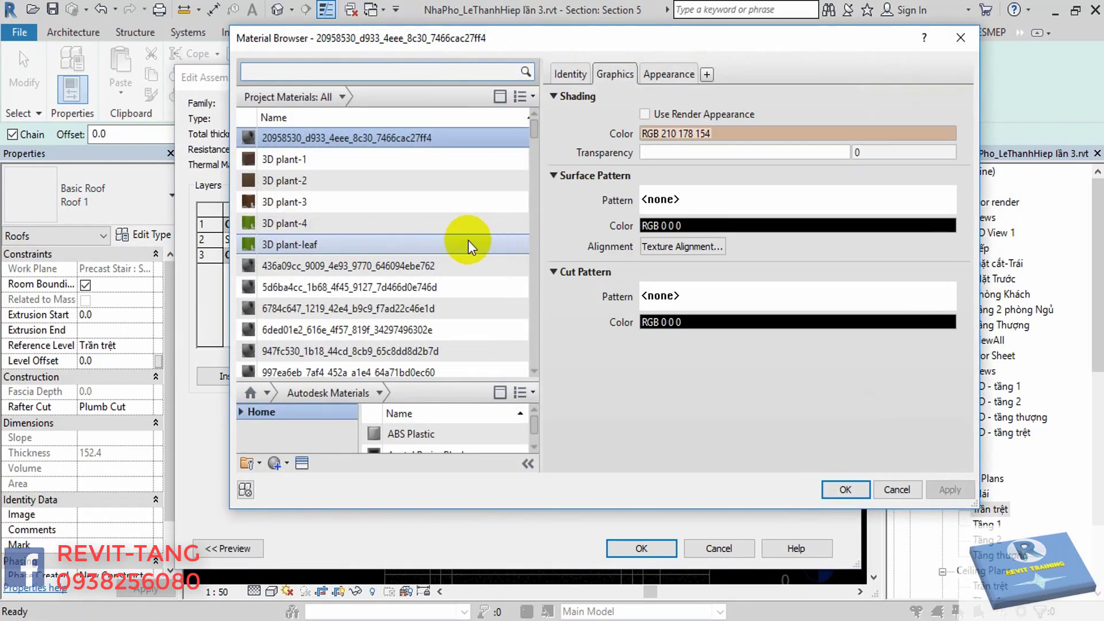
{"action": "left_click", "coordinate": [393, 262]}
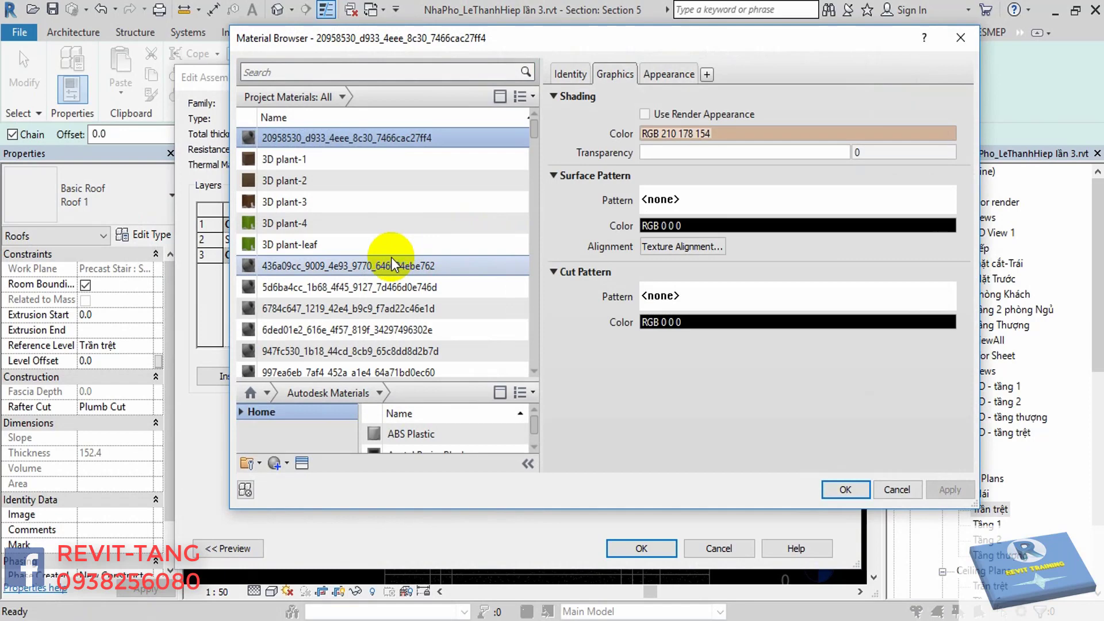
{"action": "scroll", "coordinate": [391, 267], "scroll_direction": "down", "scroll_amount": 1}
{"action": "scroll", "coordinate": [391, 274], "scroll_direction": "down", "scroll_amount": 4}
{"action": "scroll", "coordinate": [391, 268], "scroll_direction": "up", "scroll_amount": 5}
{"action": "scroll", "coordinate": [385, 253], "scroll_direction": "down", "scroll_amount": 3}
{"action": "type", "text": "Che"}
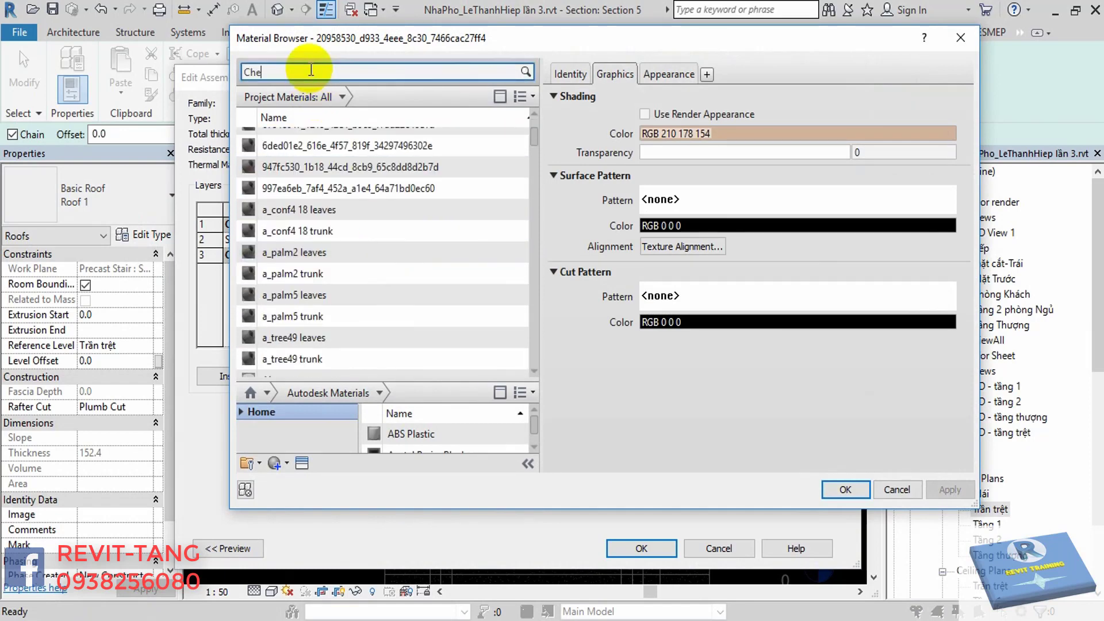
{"action": "type", "text": "rry"}
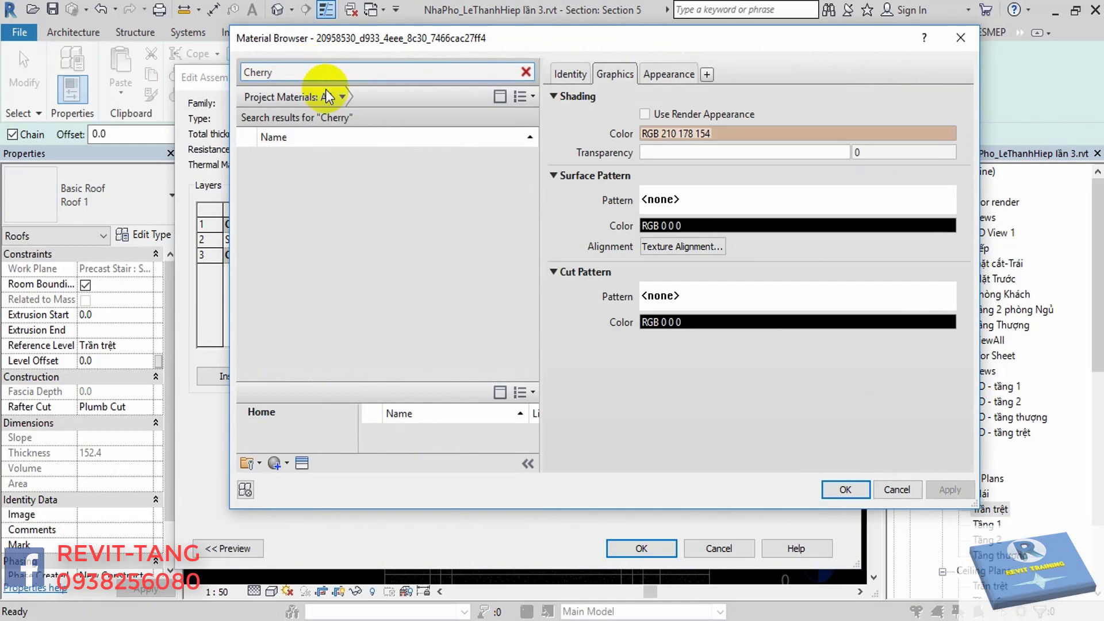
{"action": "left_click", "coordinate": [298, 221]}
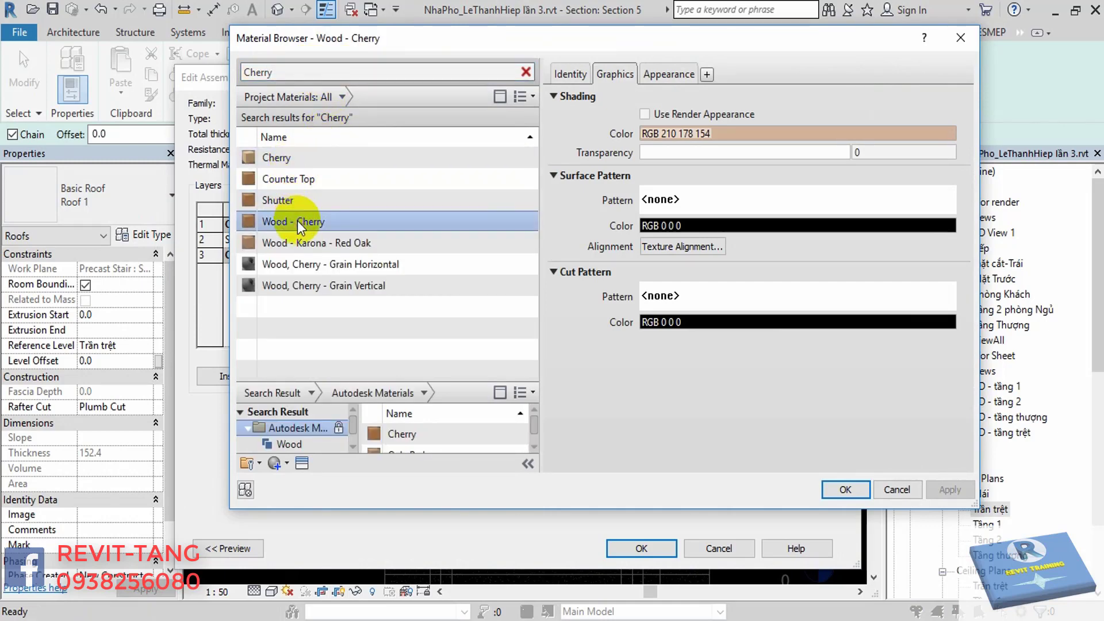
{"action": "left_click", "coordinate": [843, 491]}
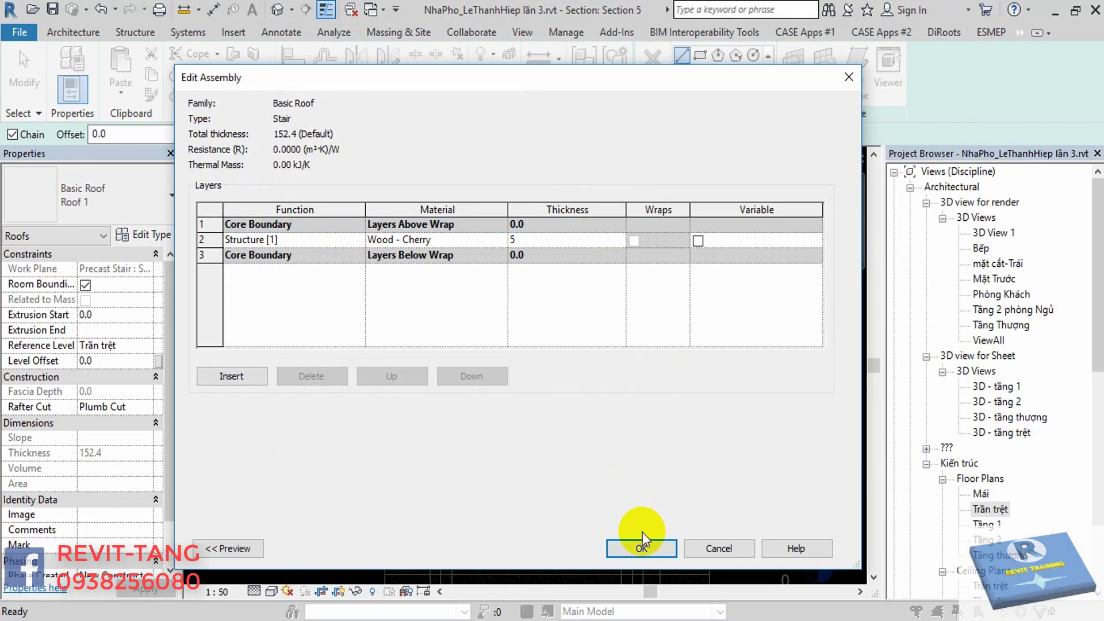
{"action": "left_click", "coordinate": [641, 547]}
{"action": "left_click", "coordinate": [603, 244]}
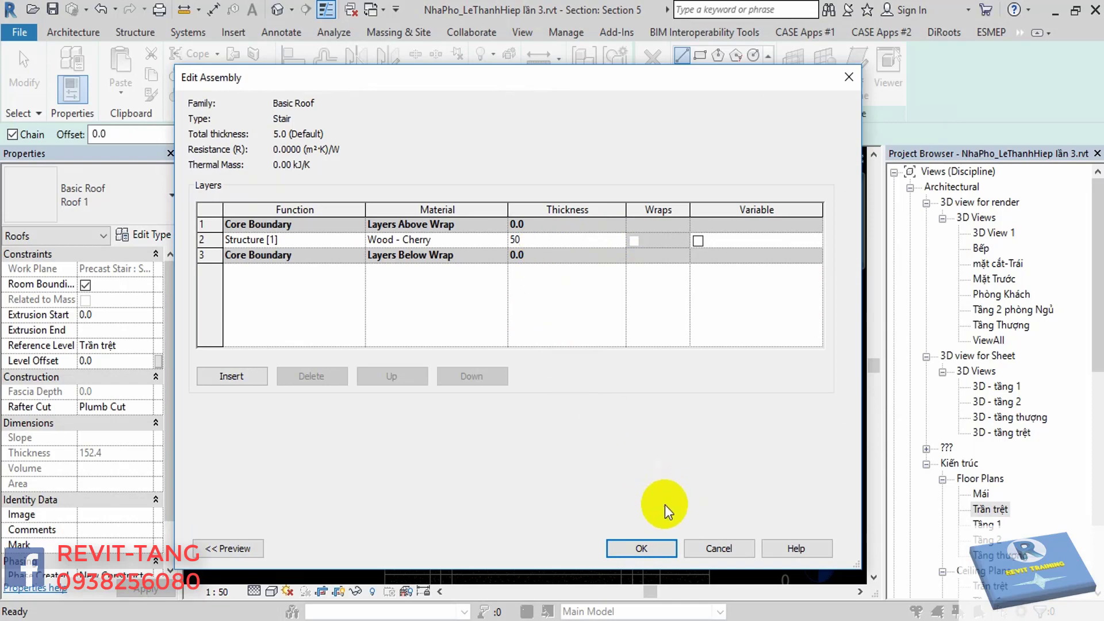
{"action": "left_click", "coordinate": [657, 544]}
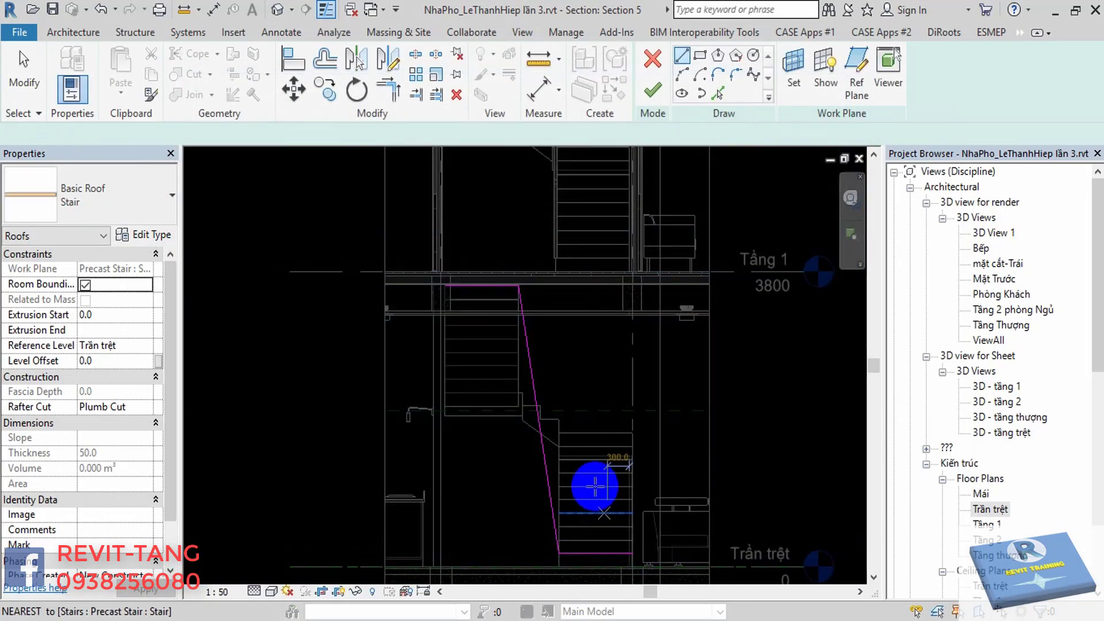
Finish the Stair roof, set Extrusion End to -300, and reopen its profile sketch.
{"action": "left_click", "coordinate": [656, 91]}
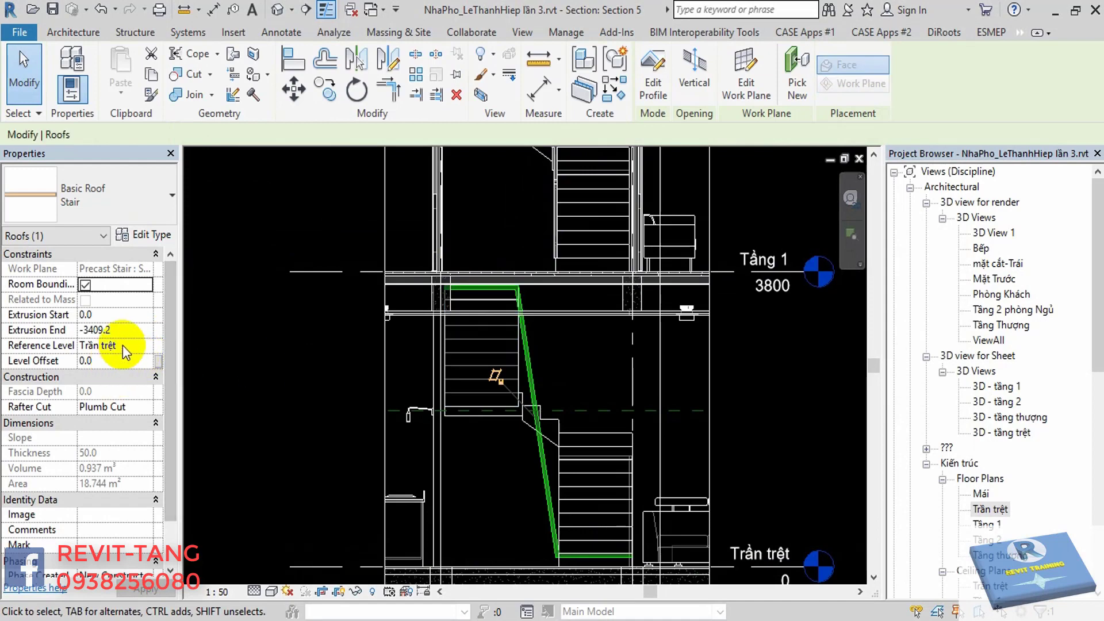
{"action": "type", "text": "-300"}
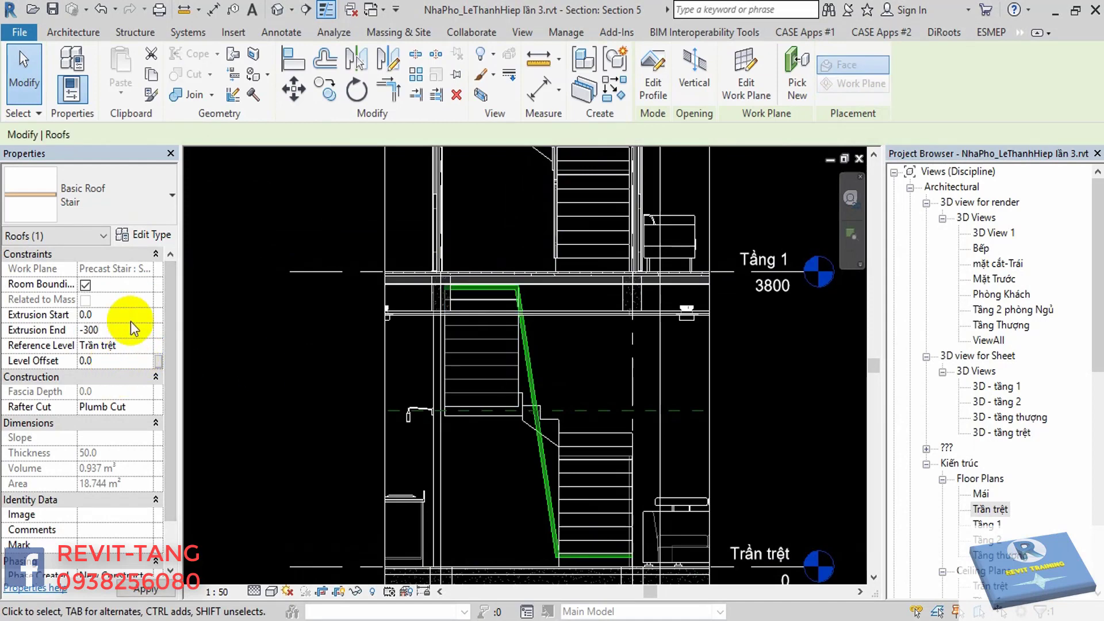
{"action": "left_click", "coordinate": [518, 229]}
{"action": "scroll", "coordinate": [506, 281], "scroll_direction": "up", "scroll_amount": 3}
{"action": "scroll", "coordinate": [534, 282], "scroll_direction": "up", "scroll_amount": 3}
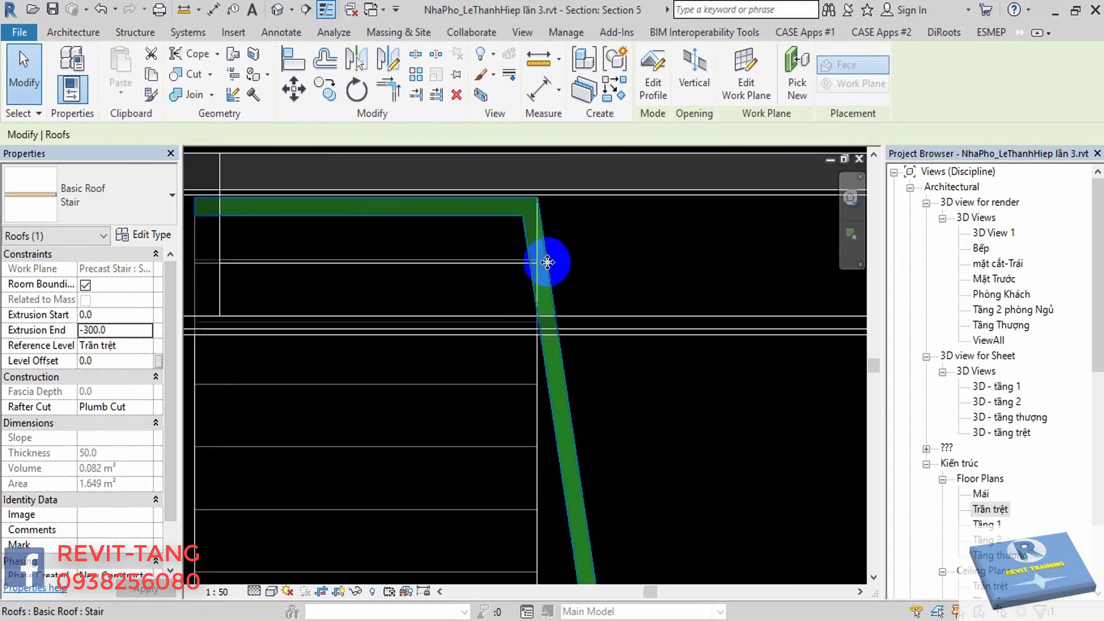
{"action": "double_click", "coordinate": [538, 237]}
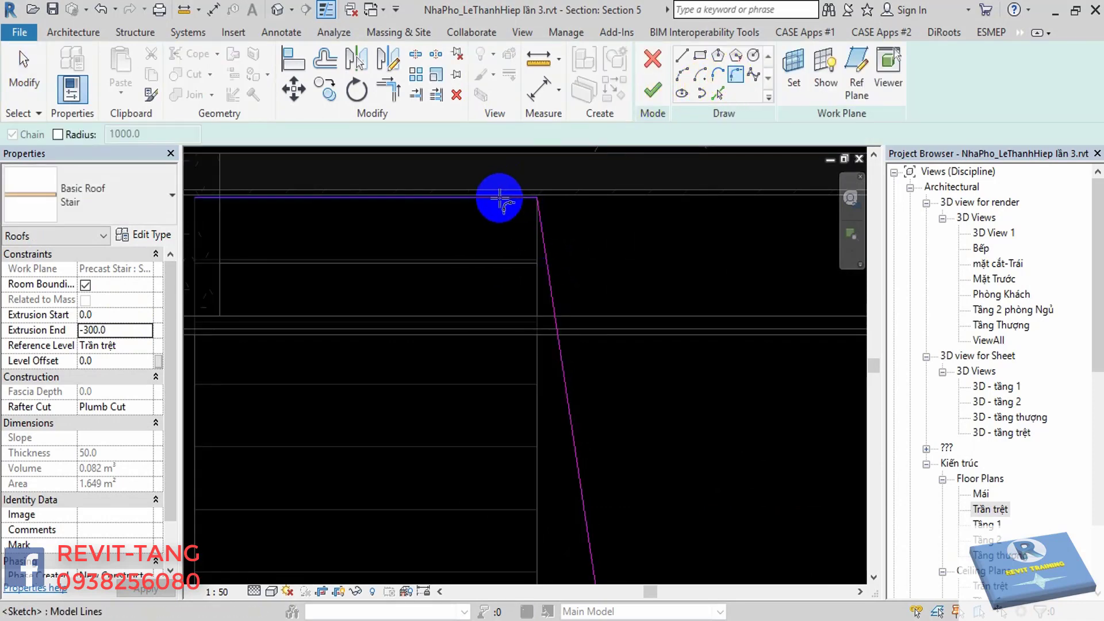
Round the top profile corner with a fillet arc of radius 200.
{"action": "left_click", "coordinate": [529, 214]}
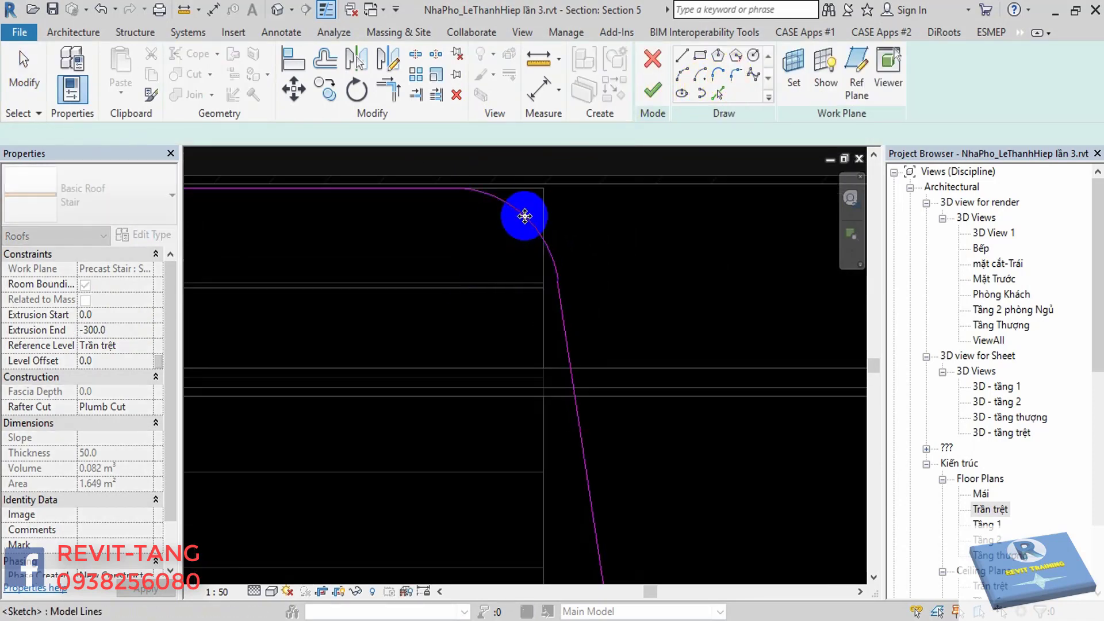
{"action": "left_click", "coordinate": [467, 240]}
{"action": "type", "text": "250"}
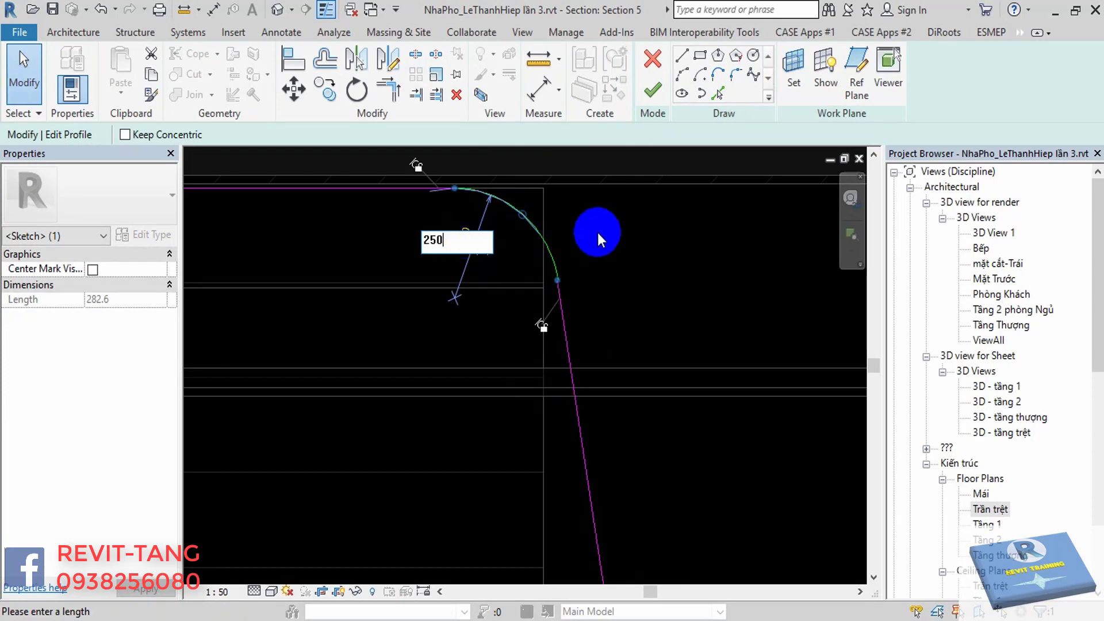
{"action": "key", "text": "Return"}
{"action": "scroll", "coordinate": [604, 235], "scroll_direction": "down", "scroll_amount": 3}
{"action": "key", "text": "Escape"}
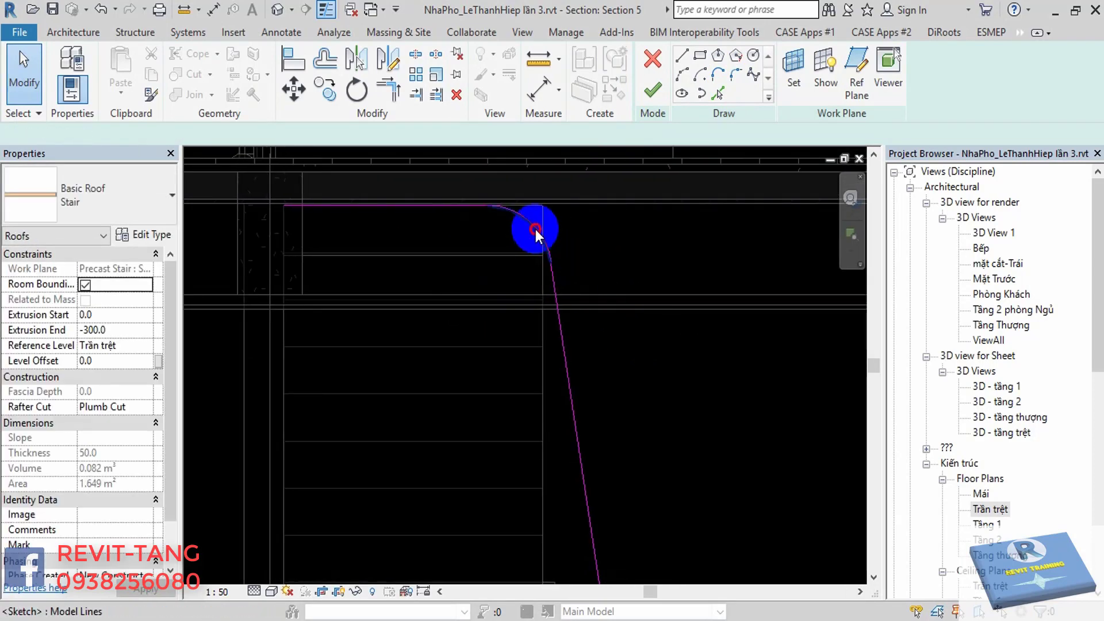
{"action": "left_click", "coordinate": [536, 233]}
{"action": "type", "text": "200"}
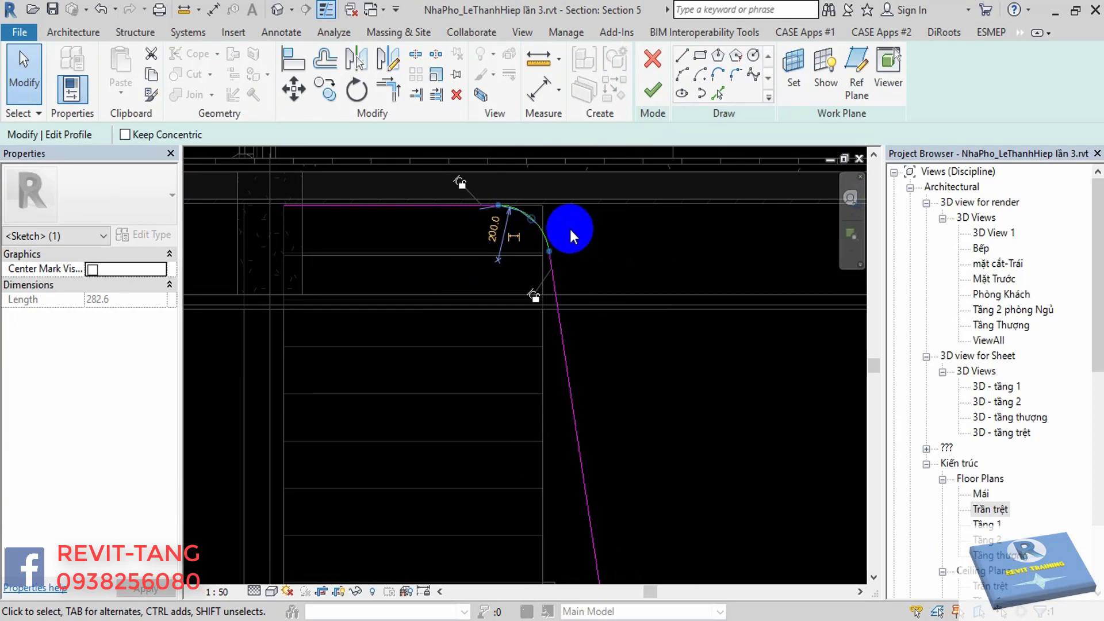
{"action": "scroll", "coordinate": [546, 227], "scroll_direction": "up", "scroll_amount": 2}
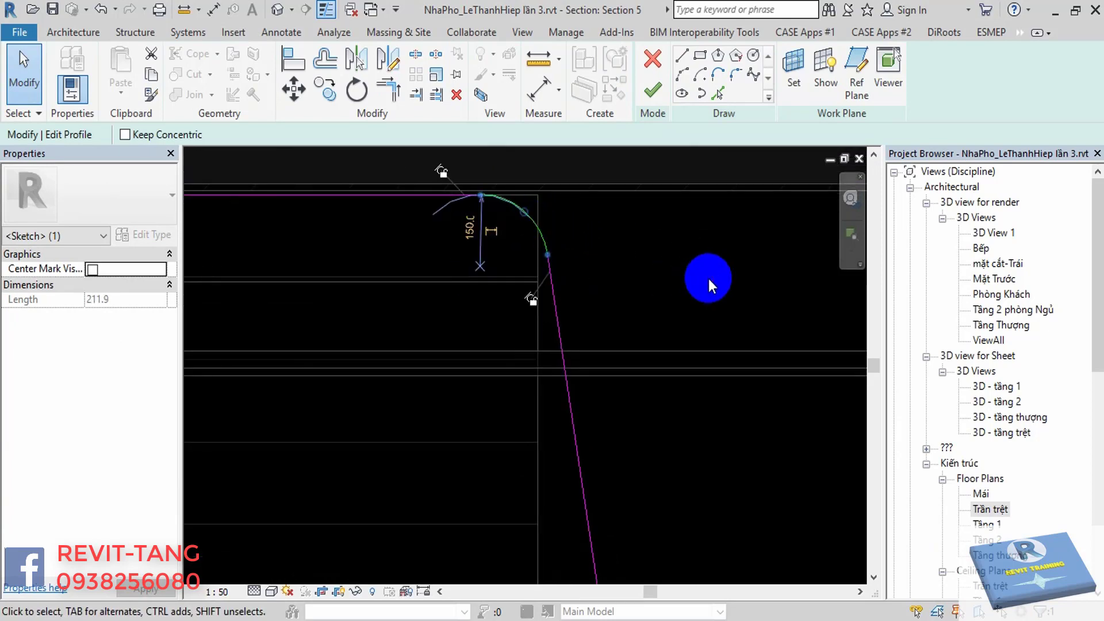
{"action": "scroll", "coordinate": [566, 209], "scroll_direction": "down", "scroll_amount": 1}
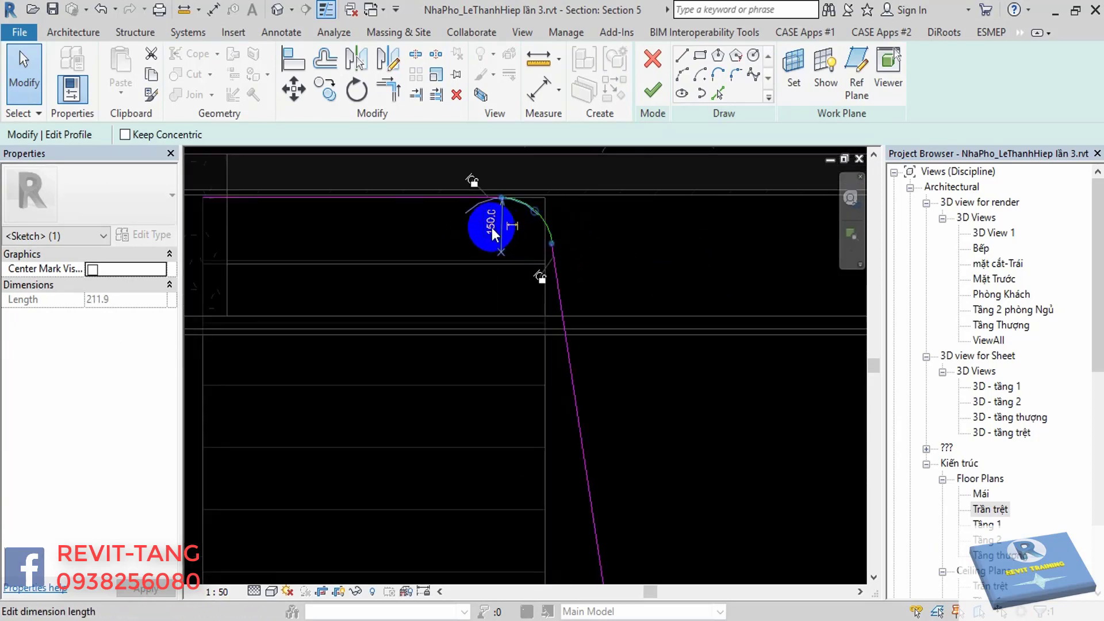
{"action": "left_click", "coordinate": [491, 228]}
{"action": "type", "text": "200"}
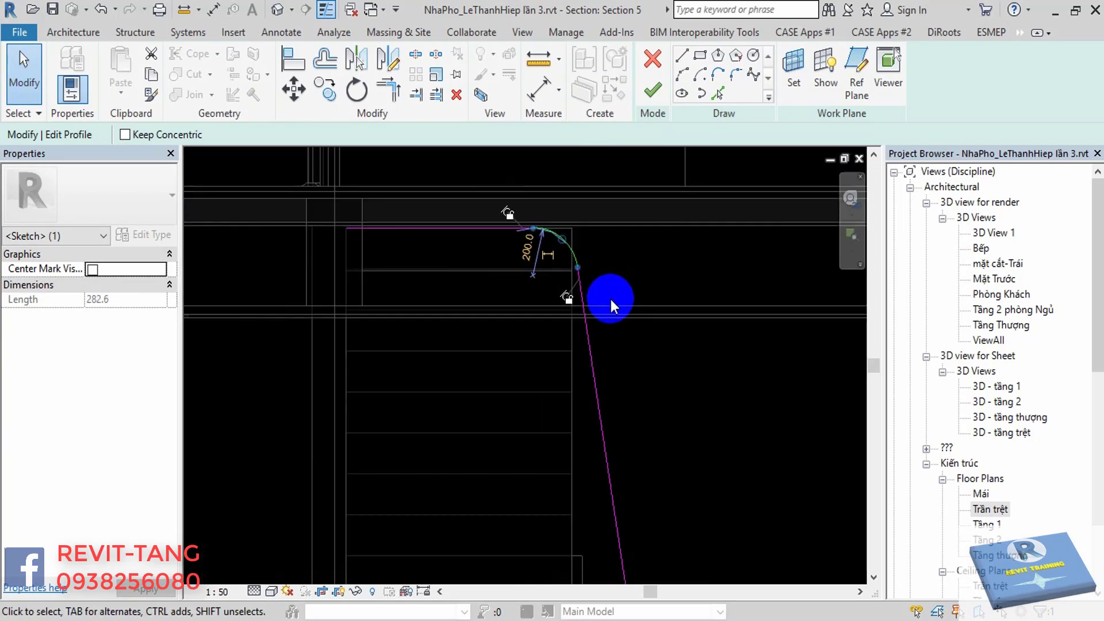
{"action": "scroll", "coordinate": [611, 299], "scroll_direction": "down", "scroll_amount": 2}
Add a fillet arc at the bottom profile corner and check its properties.
{"action": "left_click", "coordinate": [740, 86]}
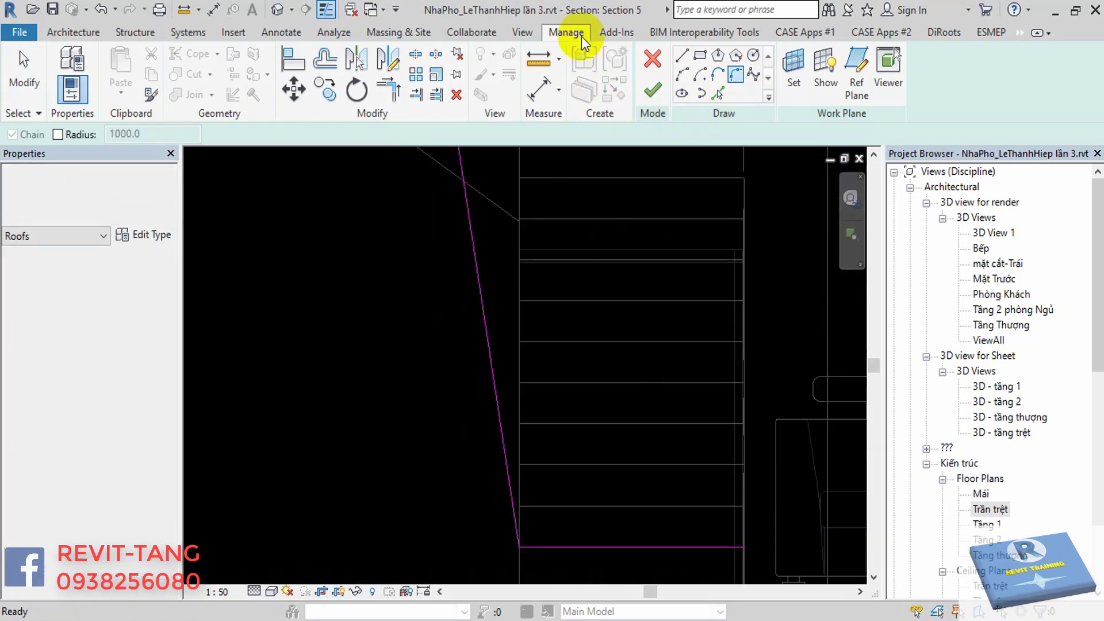
{"action": "middle_click_drag", "start_coordinate": [702, 291], "coordinate": [485, 323]}
{"action": "scroll", "coordinate": [535, 278], "scroll_direction": "up", "scroll_amount": 2}
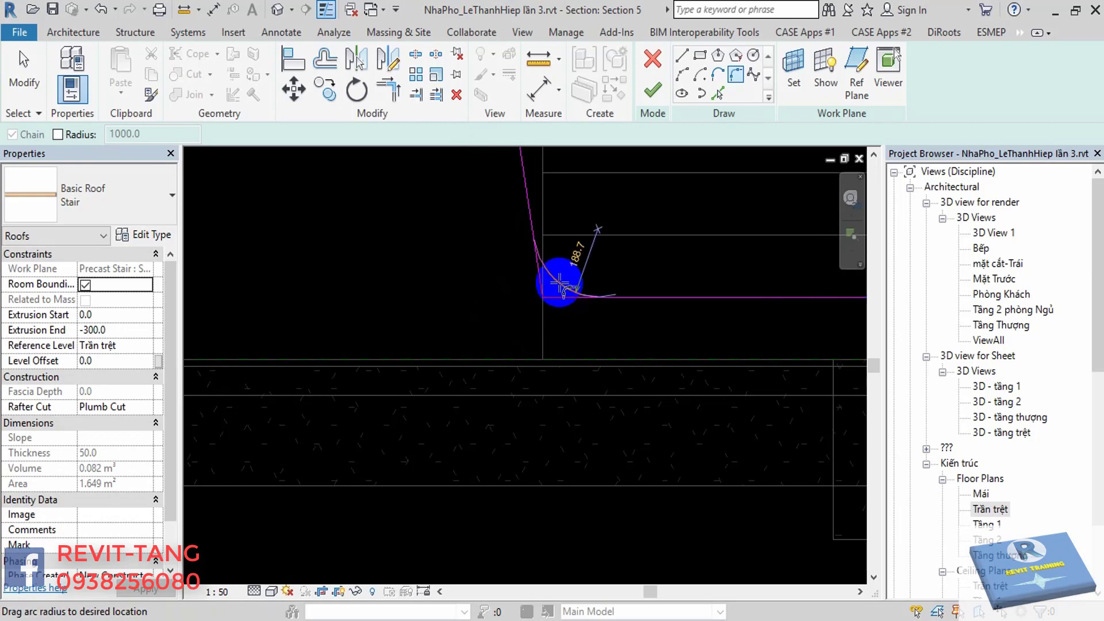
{"action": "left_click", "coordinate": [559, 283]}
{"action": "scroll", "coordinate": [561, 285], "scroll_direction": "up", "scroll_amount": 2}
{"action": "left_click", "coordinate": [572, 267]}
{"action": "scroll", "coordinate": [621, 271], "scroll_direction": "down", "scroll_amount": 2}
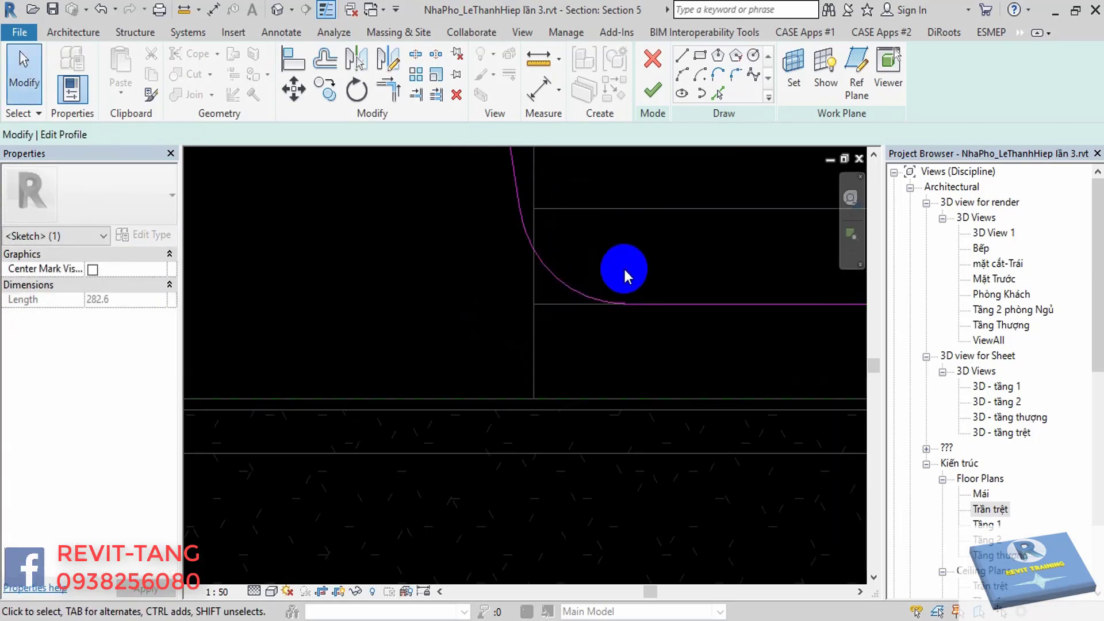
{"action": "key", "text": "Escape"}
{"action": "scroll", "coordinate": [624, 281], "scroll_direction": "down", "scroll_amount": 3}
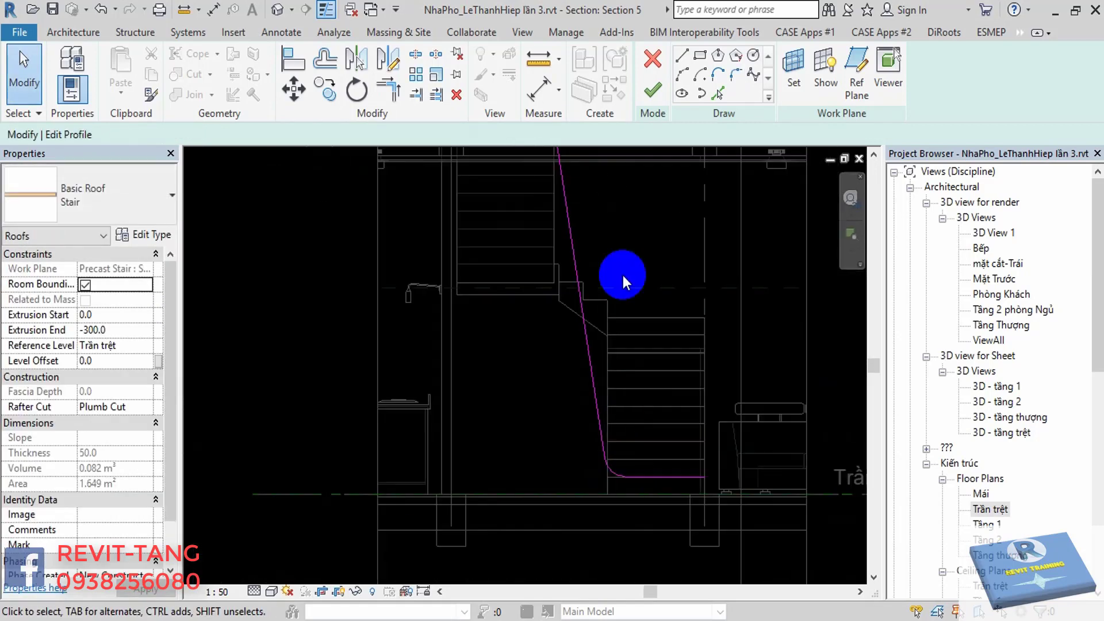
Finish editing the stair roof profile and deselect the roof.
{"action": "left_click", "coordinate": [653, 92]}
{"action": "key", "text": "Escape"}
{"action": "scroll", "coordinate": [679, 362], "scroll_direction": "up", "scroll_amount": 2}
Re-host the stair roof on a picked stair face, with Trần trệt as reference level.
{"action": "scroll", "coordinate": [640, 326], "scroll_direction": "up", "scroll_amount": 2}
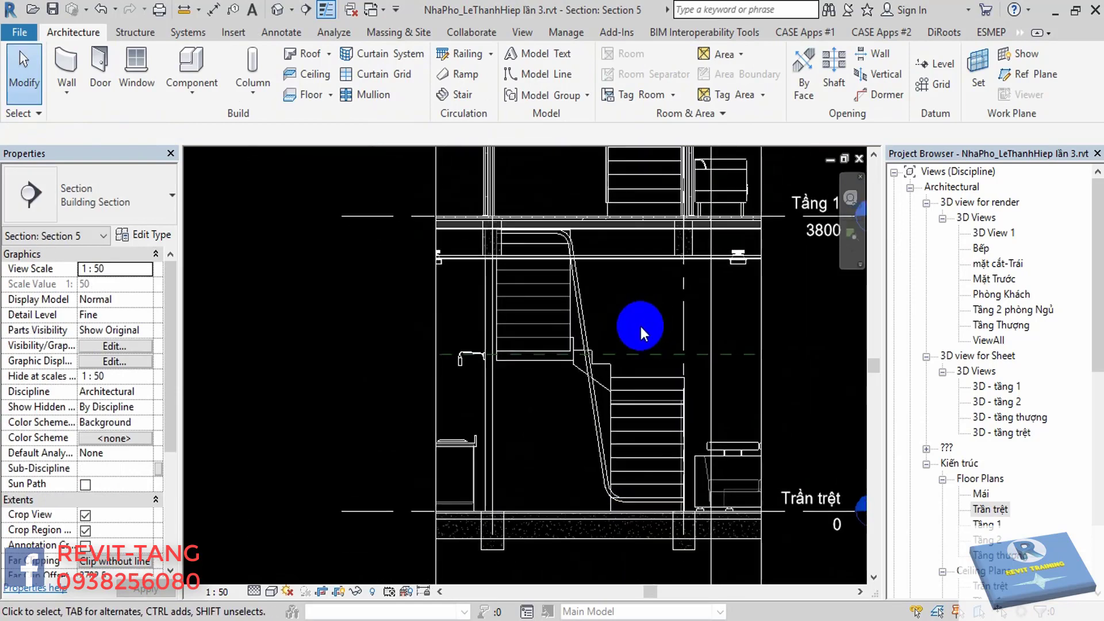
{"action": "left_click", "coordinate": [580, 313]}
{"action": "scroll", "coordinate": [591, 406], "scroll_direction": "up", "scroll_amount": 2}
{"action": "scroll", "coordinate": [617, 427], "scroll_direction": "up", "scroll_amount": 2}
{"action": "left_click", "coordinate": [745, 83]}
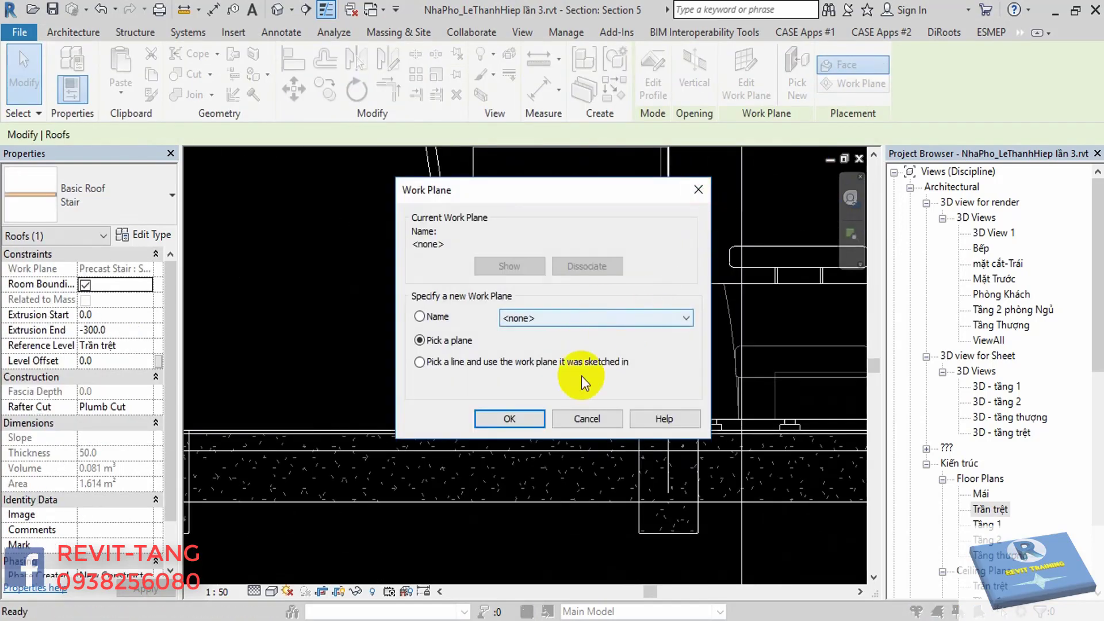
{"action": "left_click", "coordinate": [502, 413]}
{"action": "left_click", "coordinate": [580, 378]}
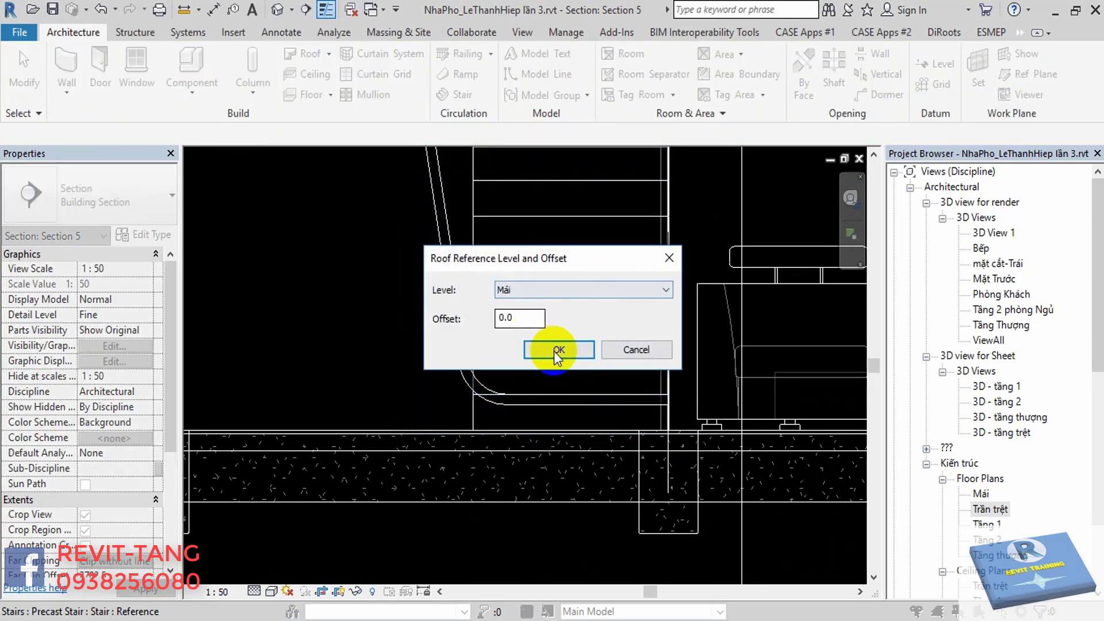
{"action": "left_click", "coordinate": [581, 296]}
{"action": "left_click", "coordinate": [543, 306]}
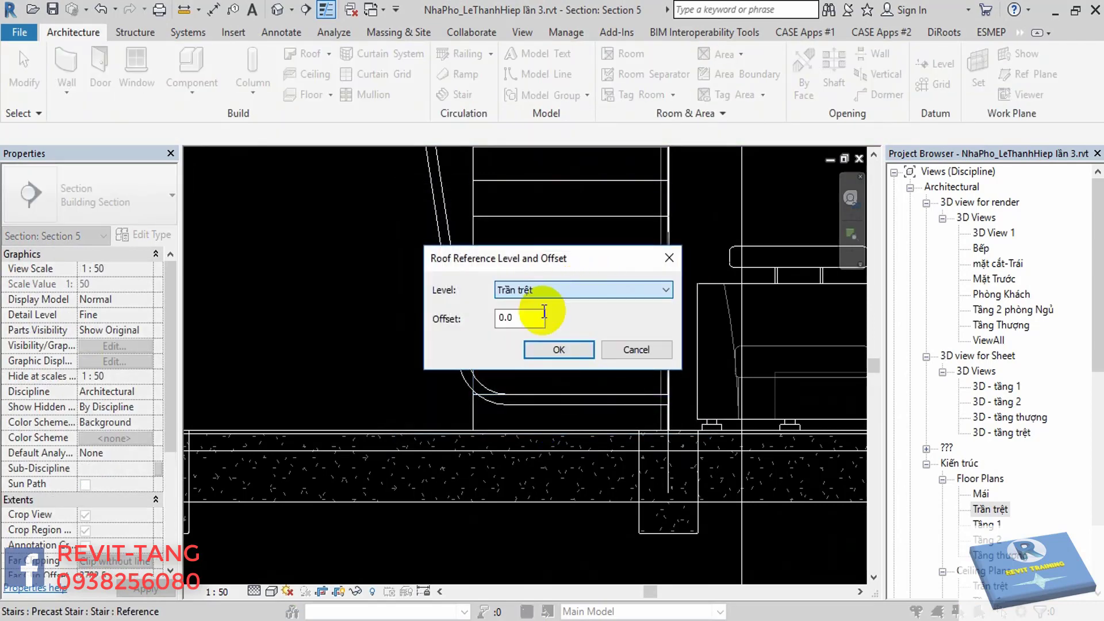
Confirm Trần trệt and draw the inclined profile line from the stair endpoint.
{"action": "left_click", "coordinate": [550, 347]}
{"action": "scroll", "coordinate": [673, 259], "scroll_direction": "up", "scroll_amount": 2}
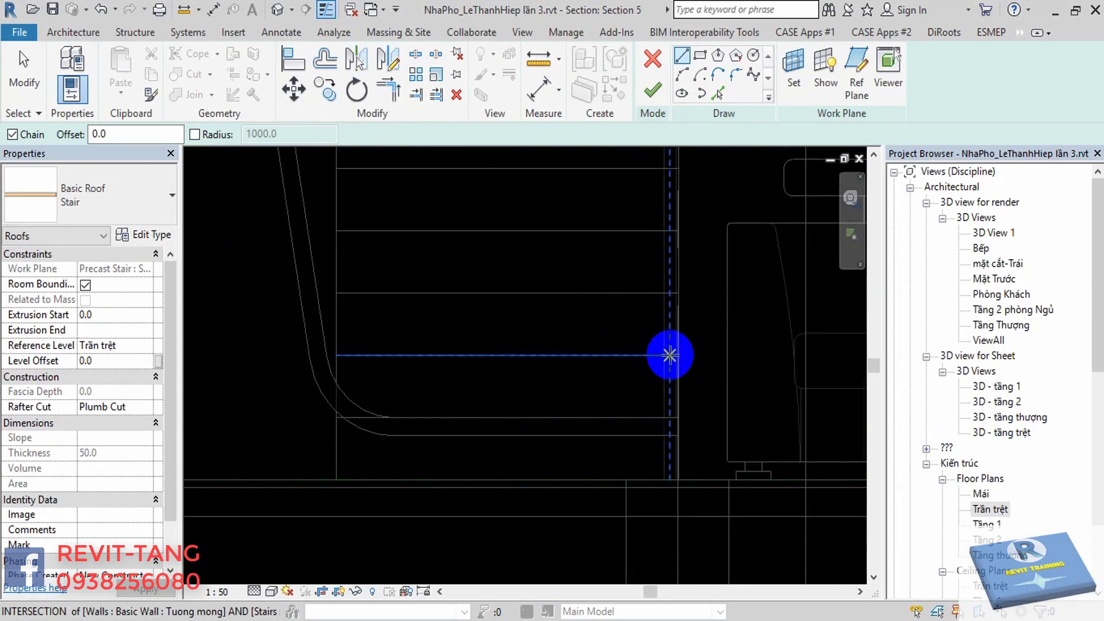
{"action": "left_click", "coordinate": [631, 352]}
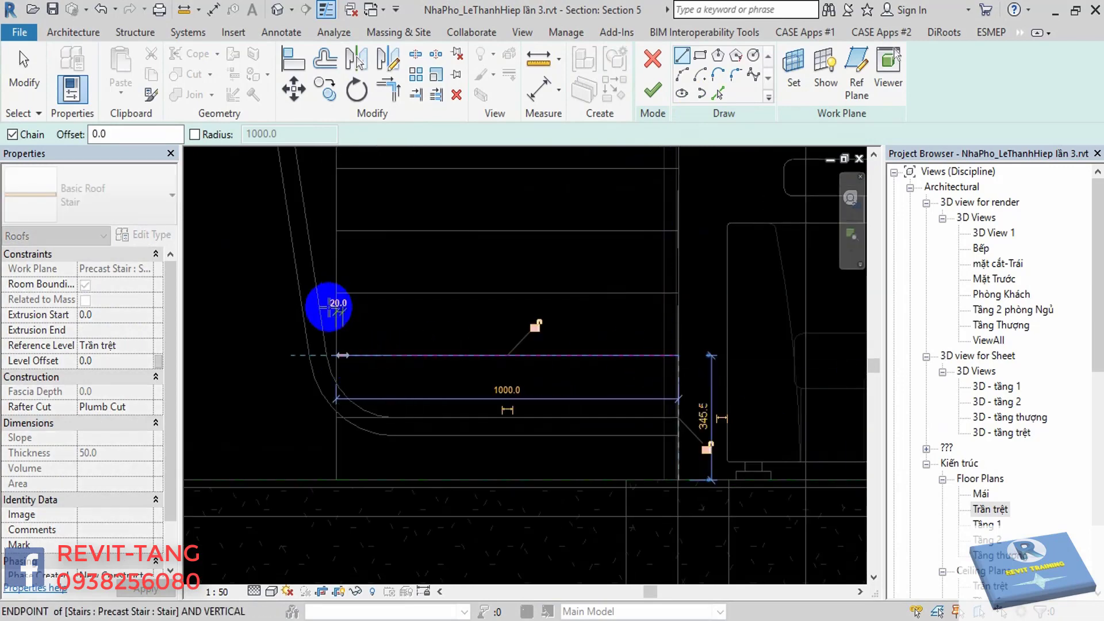
{"action": "scroll", "coordinate": [481, 483], "scroll_direction": "down", "scroll_amount": 3}
{"action": "middle_click_drag", "start_coordinate": [506, 420], "coordinate": [486, 419]}
{"action": "scroll", "coordinate": [493, 371], "scroll_direction": "up", "scroll_amount": 3}
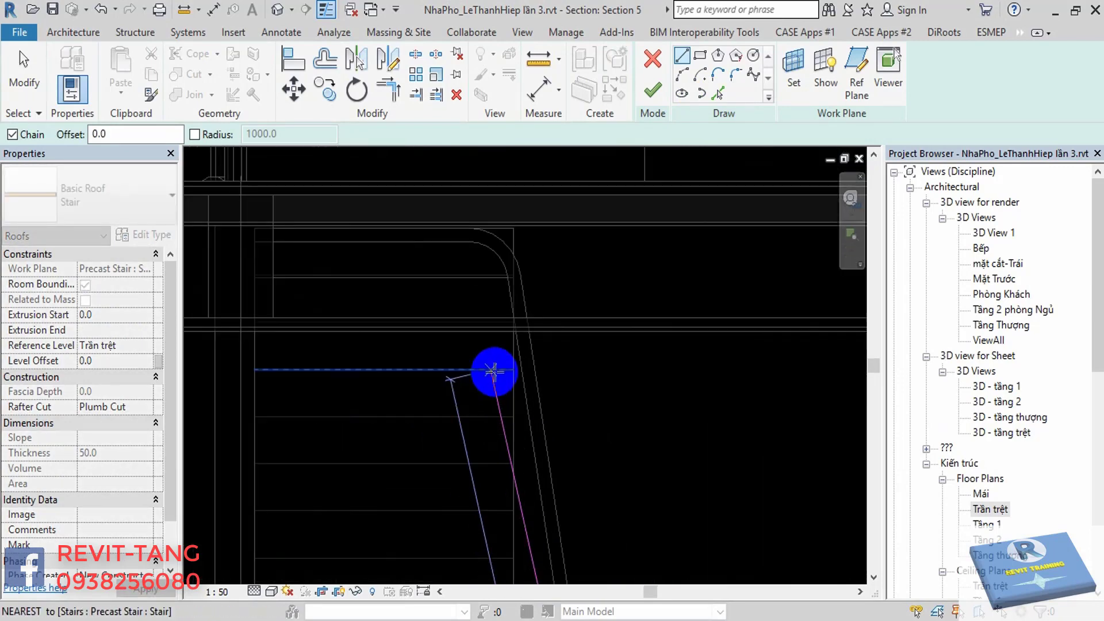
{"action": "mouse_move", "coordinate": [493, 370]}
{"action": "middle_mouse_down"}
{"action": "mouse_move", "coordinate": [516, 285]}
{"action": "mouse_move", "coordinate": [518, 172]}
{"action": "mouse_move", "coordinate": [501, 328]}
{"action": "mouse_move", "coordinate": [629, 321]}
{"action": "mouse_move", "coordinate": [640, 350]}
{"action": "middle_mouse_up"}
{"action": "scroll", "coordinate": [641, 351], "scroll_direction": "up", "scroll_amount": 2}
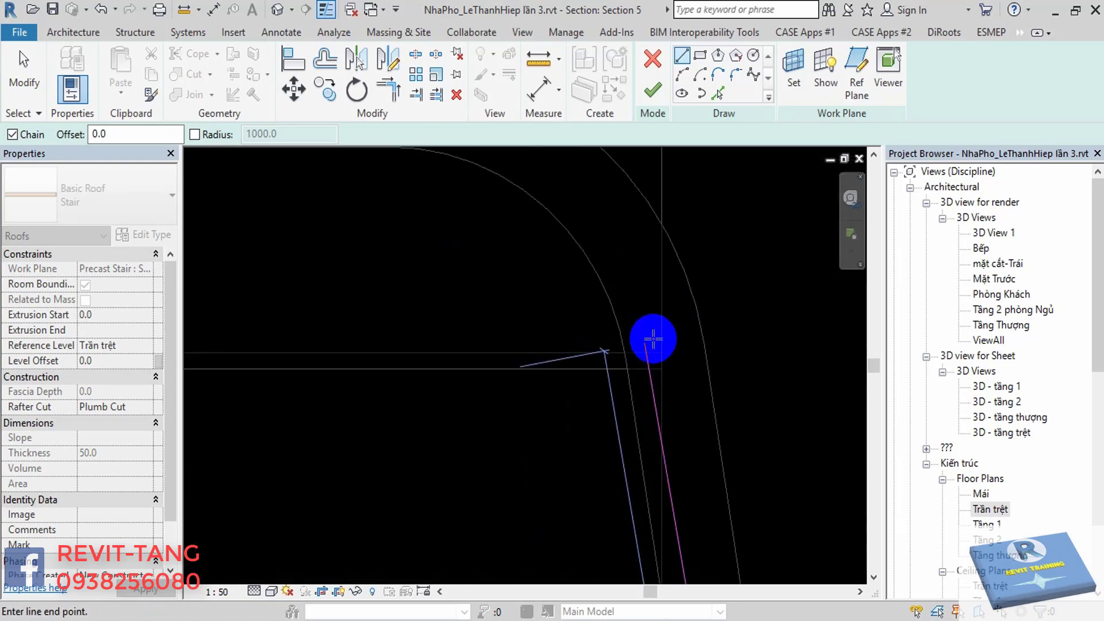
{"action": "scroll", "coordinate": [535, 368], "scroll_direction": "down", "scroll_amount": 2}
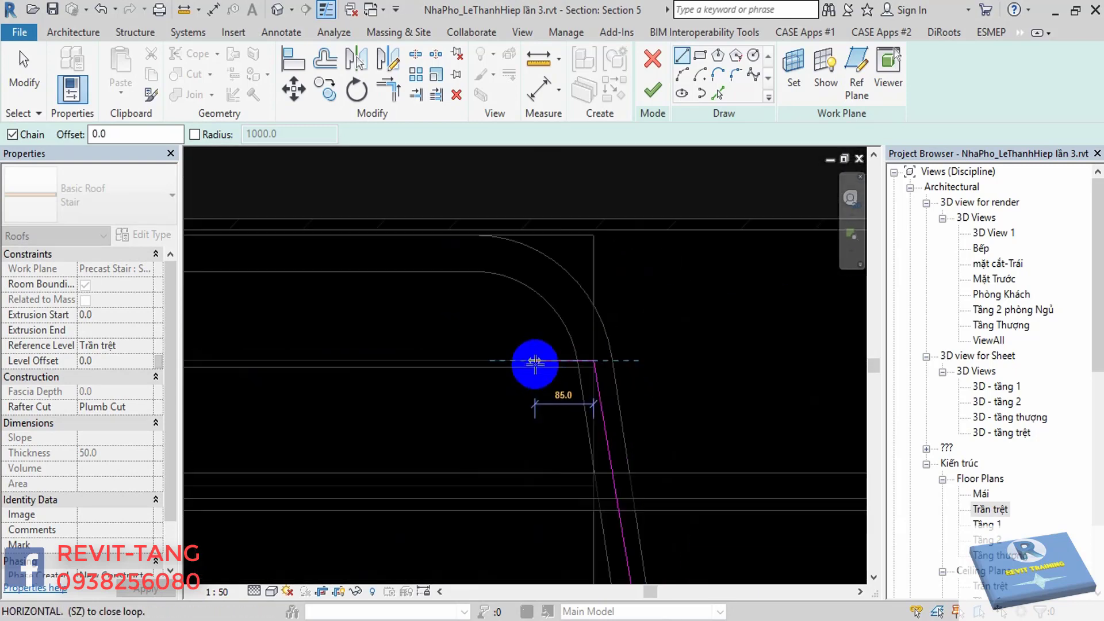
{"action": "scroll", "coordinate": [591, 363], "scroll_direction": "up", "scroll_amount": 2}
Try moving the inclined line's end onto the horizontal reference, then undo it.
{"action": "key", "text": "Escape"}
{"action": "key", "text": "Escape"}
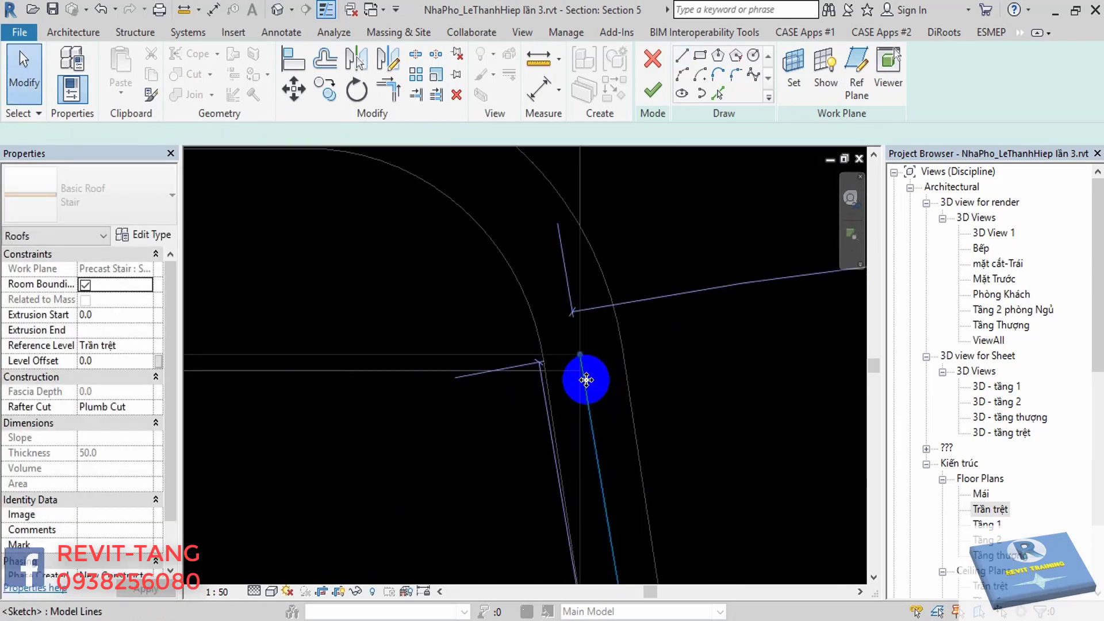
{"action": "scroll", "coordinate": [584, 377], "scroll_direction": "up", "scroll_amount": 2}
{"action": "left_click", "coordinate": [581, 353]}
{"action": "left_click_drag", "start_coordinate": [581, 356], "coordinate": [574, 374]}
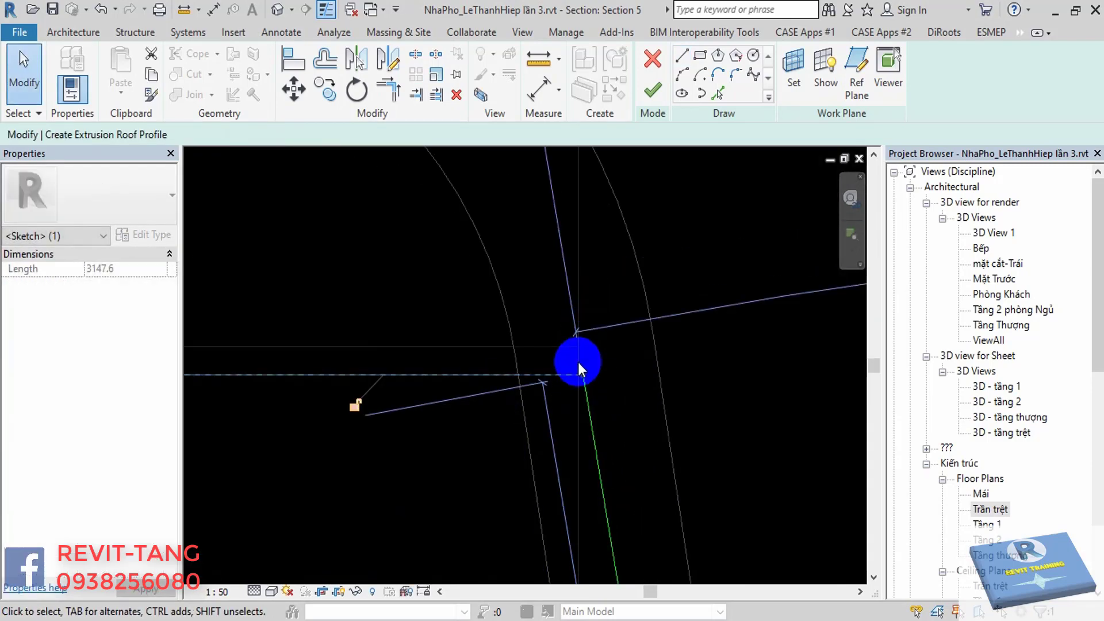
{"action": "key", "text": "ctrl+z"}
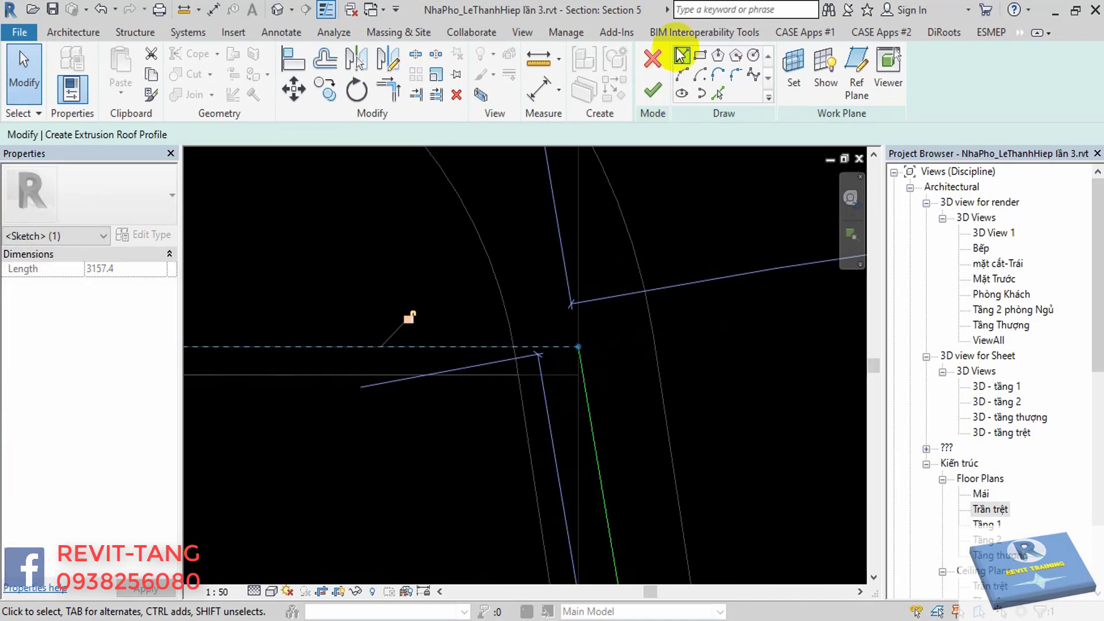
Draw the 1000-long horizontal top line to the stair's left endpoint.
{"action": "left_click", "coordinate": [681, 55]}
{"action": "left_click", "coordinate": [577, 352]}
{"action": "scroll", "coordinate": [310, 317], "scroll_direction": "down", "scroll_amount": 3}
{"action": "scroll", "coordinate": [410, 336], "scroll_direction": "up", "scroll_amount": 2}
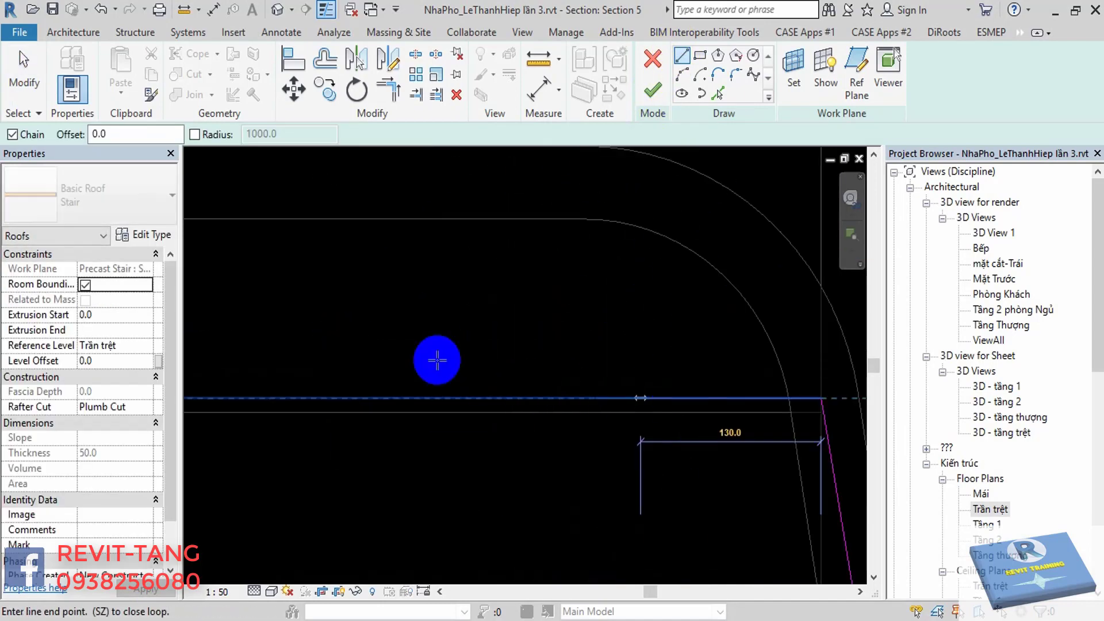
{"action": "scroll", "coordinate": [530, 379], "scroll_direction": "up", "scroll_amount": 2}
{"action": "scroll", "coordinate": [373, 434], "scroll_direction": "down", "scroll_amount": 2}
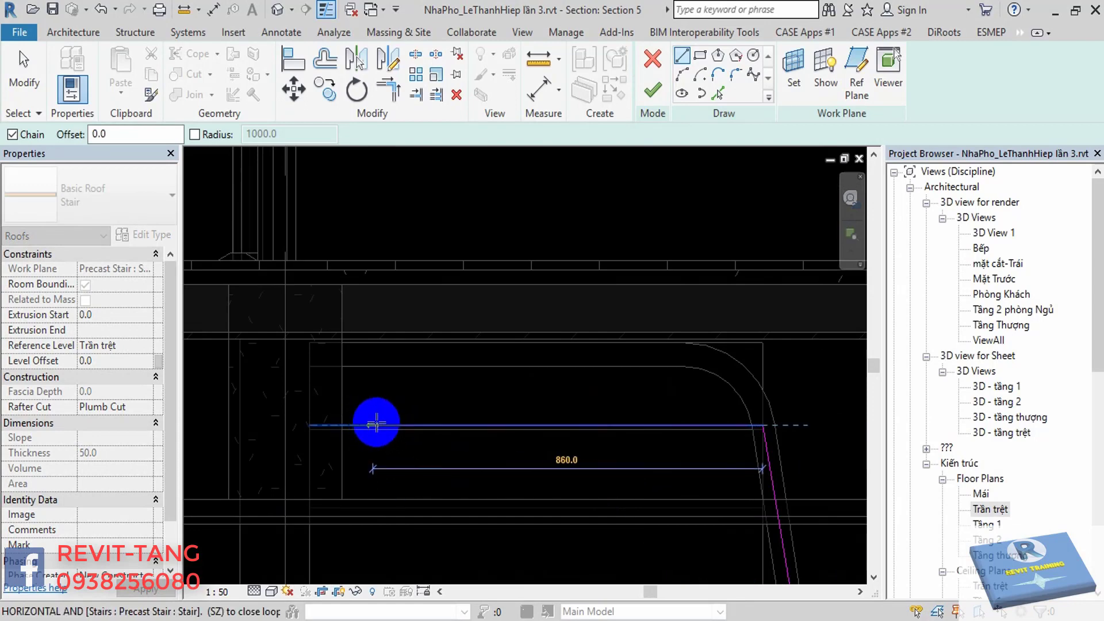
{"action": "left_click", "coordinate": [310, 425]}
{"action": "scroll", "coordinate": [451, 434], "scroll_direction": "down", "scroll_amount": 2}
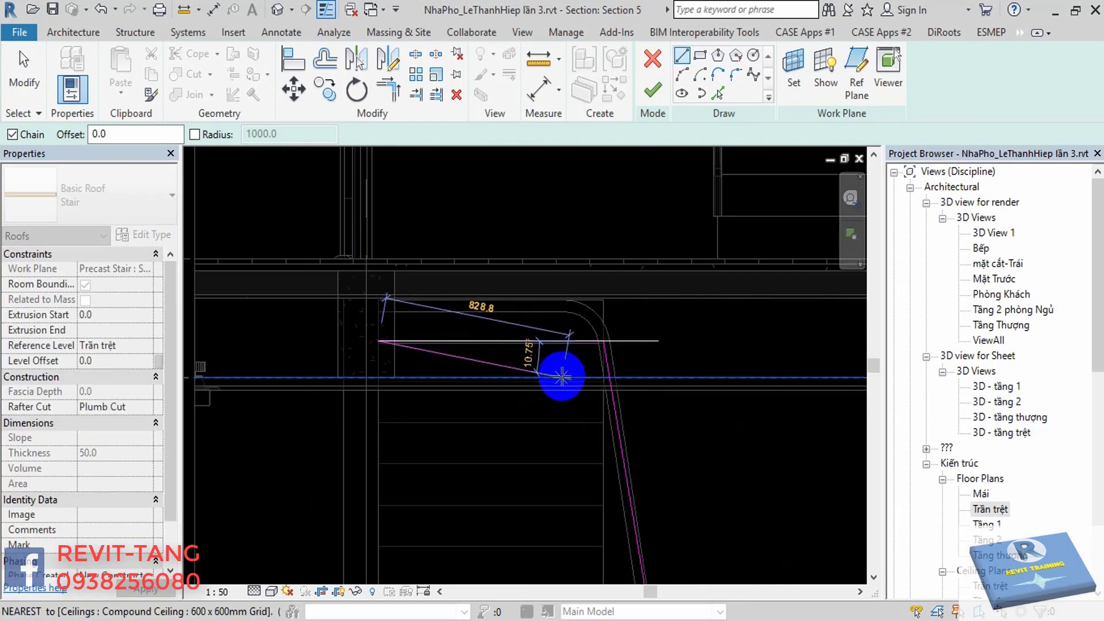
{"action": "key", "text": "Escape"}
{"action": "left_click", "coordinate": [735, 75]}
{"action": "scroll", "coordinate": [607, 349], "scroll_direction": "up", "scroll_amount": 2}
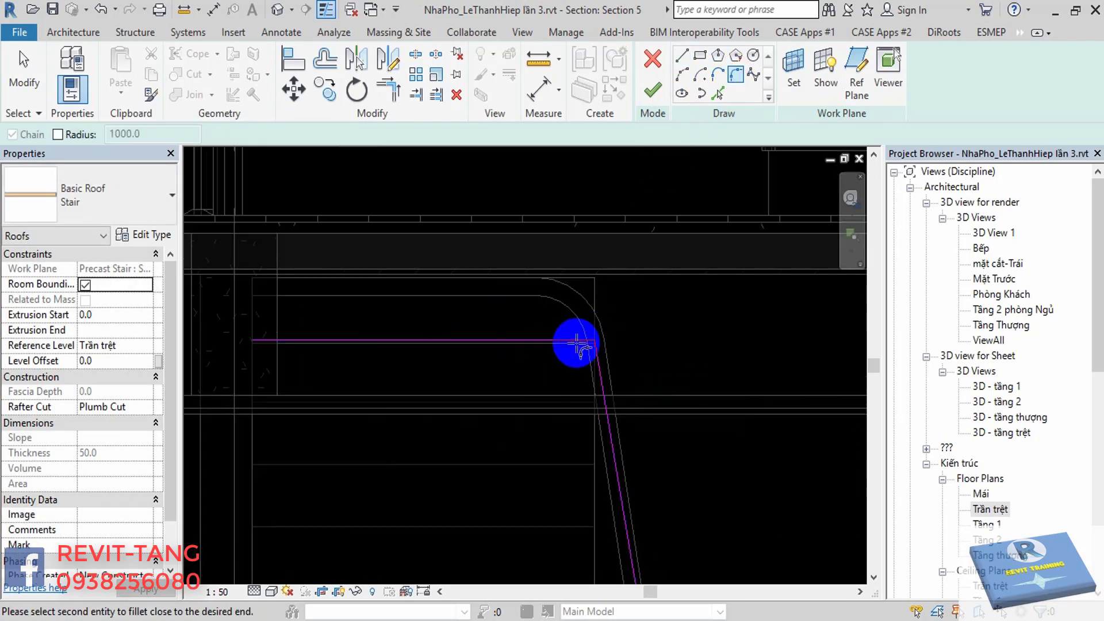
Fillet the top corner between the horizontal and inclined lines with radius 200.
{"action": "left_click", "coordinate": [592, 341]}
{"action": "left_click", "coordinate": [601, 368]}
{"action": "left_click", "coordinate": [591, 357]}
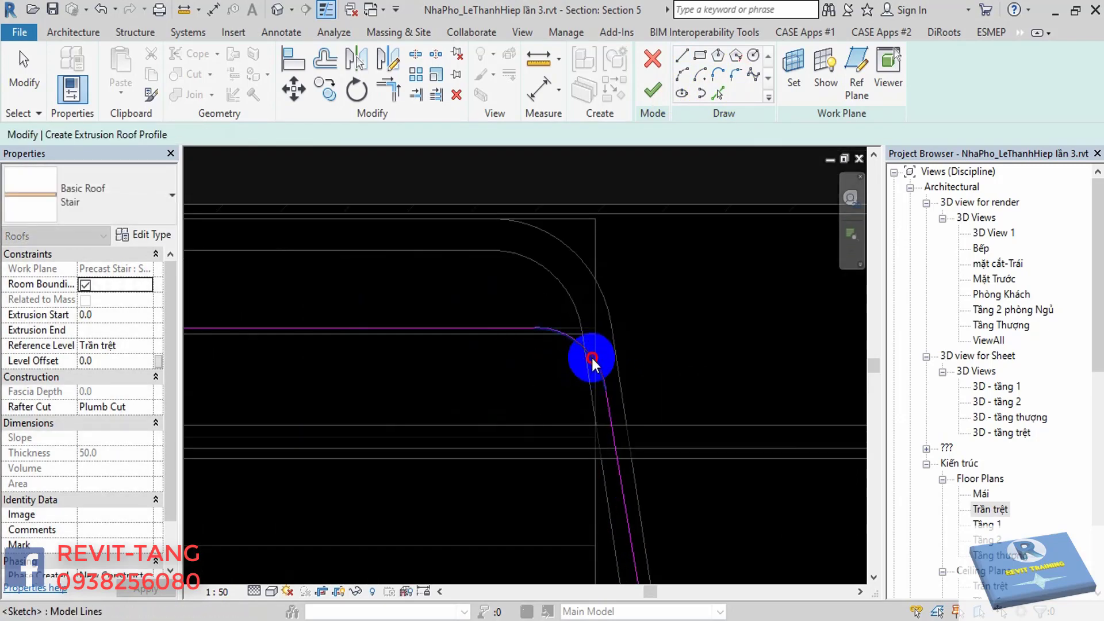
{"action": "left_click", "coordinate": [545, 361]}
{"action": "type", "text": "0"}
{"action": "key", "text": "Return"}
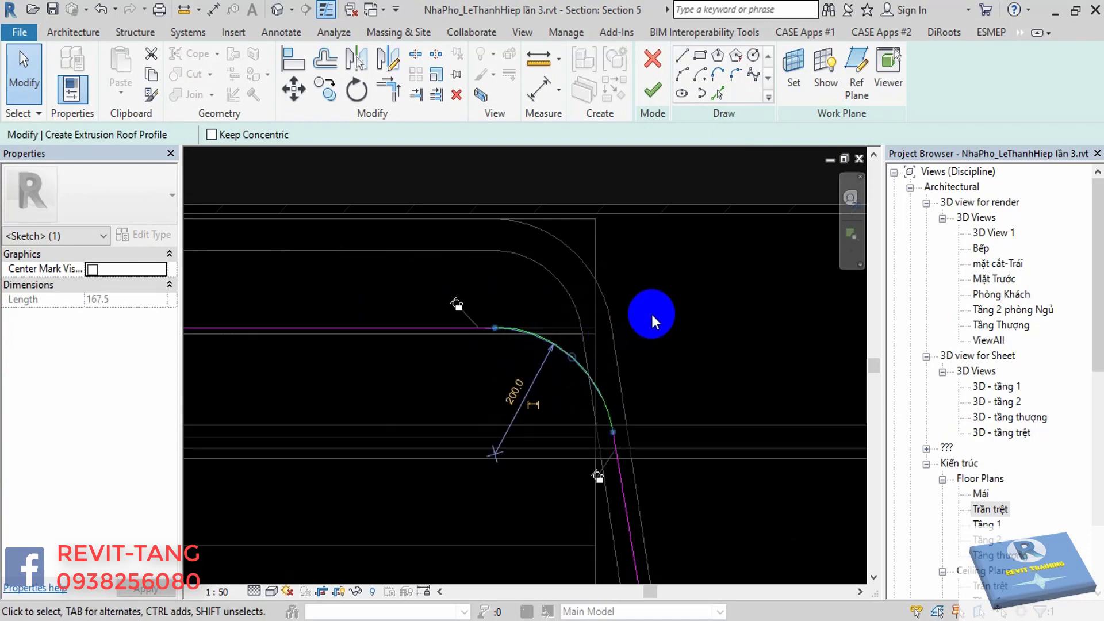
{"action": "scroll", "coordinate": [665, 431], "scroll_direction": "down", "scroll_amount": 3}
{"action": "left_click", "coordinate": [708, 474]}
Fillet the bottom corner of the profile with radius 200.
{"action": "mouse_move", "coordinate": [639, 330]}
{"action": "middle_mouse_down"}
{"action": "mouse_move", "coordinate": [658, 489]}
{"action": "mouse_move", "coordinate": [587, 431]}
{"action": "mouse_move", "coordinate": [537, 451]}
{"action": "middle_mouse_up"}
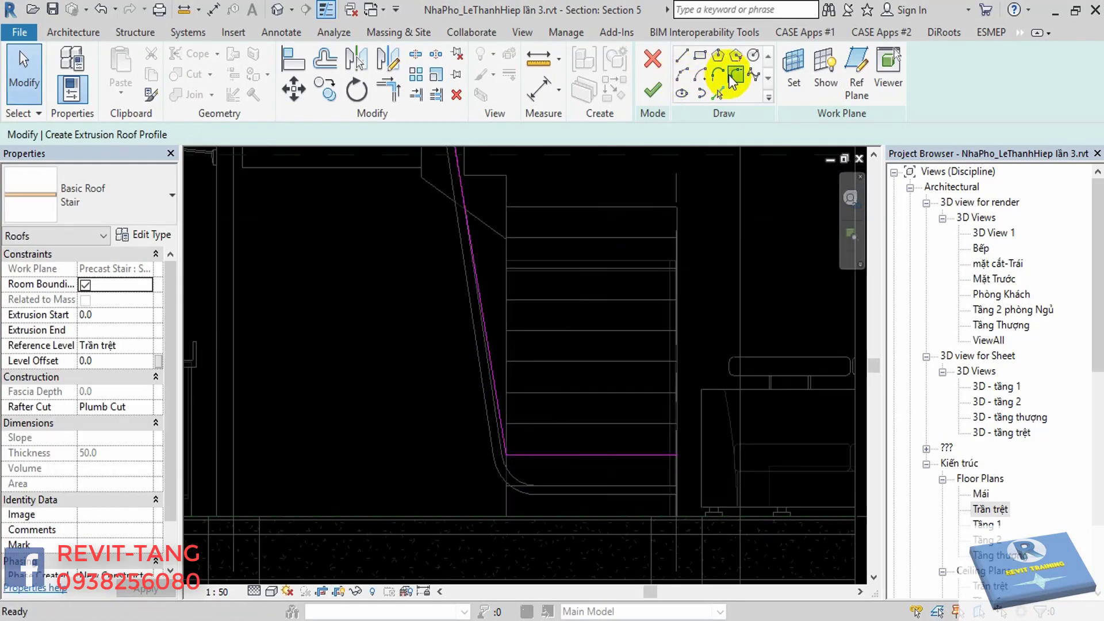
{"action": "left_click", "coordinate": [730, 77]}
{"action": "scroll", "coordinate": [529, 458], "scroll_direction": "up", "scroll_amount": 2}
{"action": "left_click", "coordinate": [510, 444]}
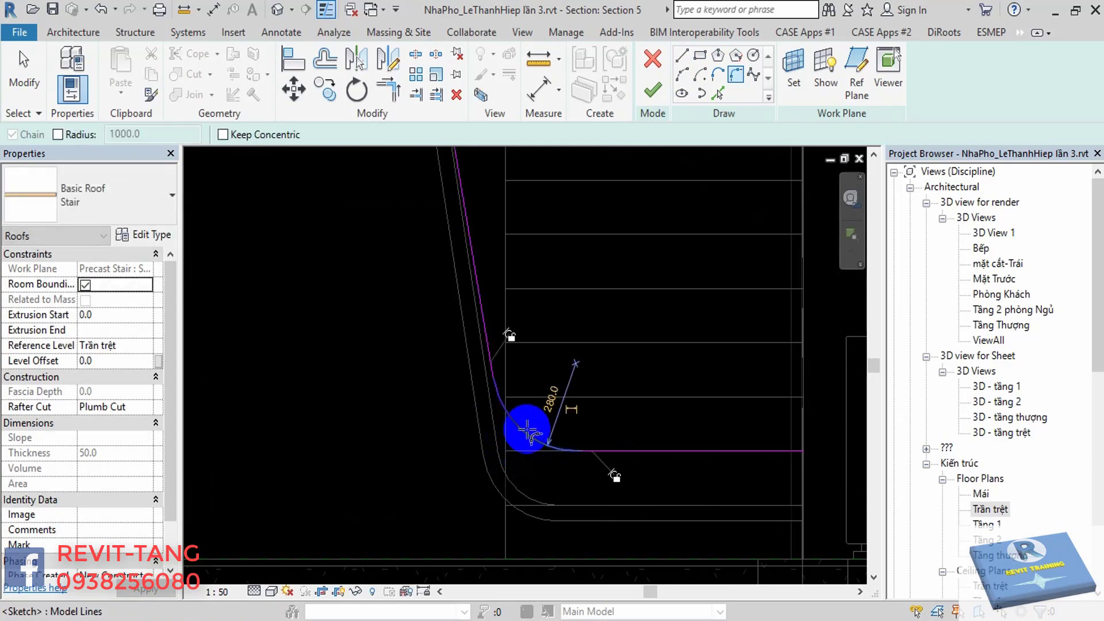
{"action": "left_click", "coordinate": [553, 401]}
{"action": "type", "text": "200"}
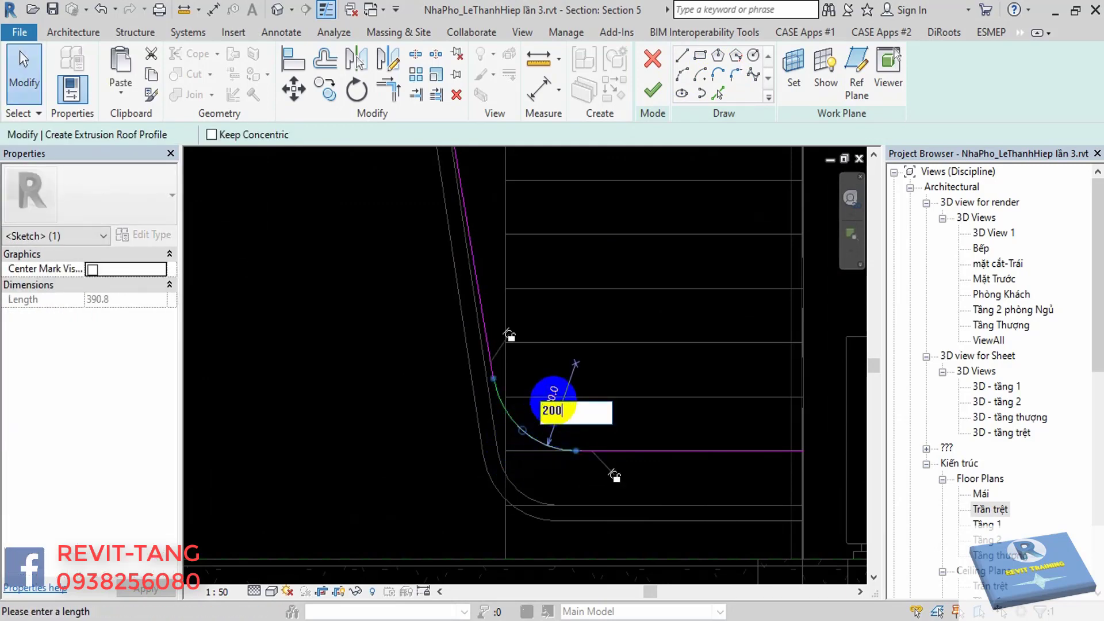
{"action": "key", "text": "Escape"}
{"action": "scroll", "coordinate": [611, 360], "scroll_direction": "down", "scroll_amount": 3}
{"action": "scroll", "coordinate": [611, 360], "scroll_direction": "down", "scroll_amount": 2}
{"action": "scroll", "coordinate": [599, 381], "scroll_direction": "down", "scroll_amount": 2}
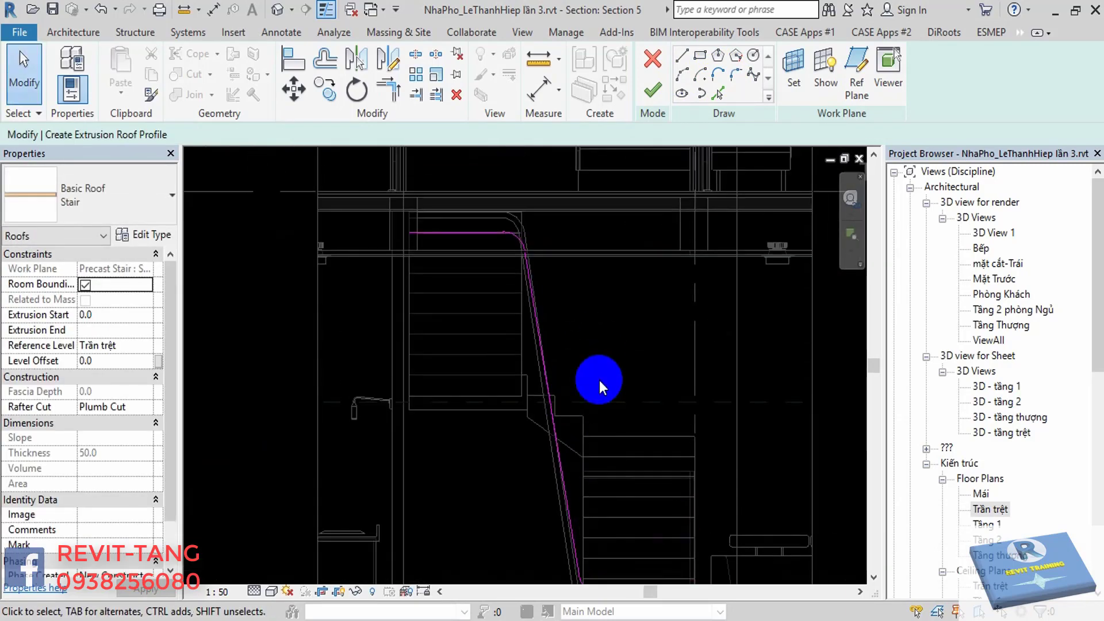
Finish the roof sketch and orbit the default 3D view to inspect the new roof.
{"action": "left_click", "coordinate": [666, 101]}
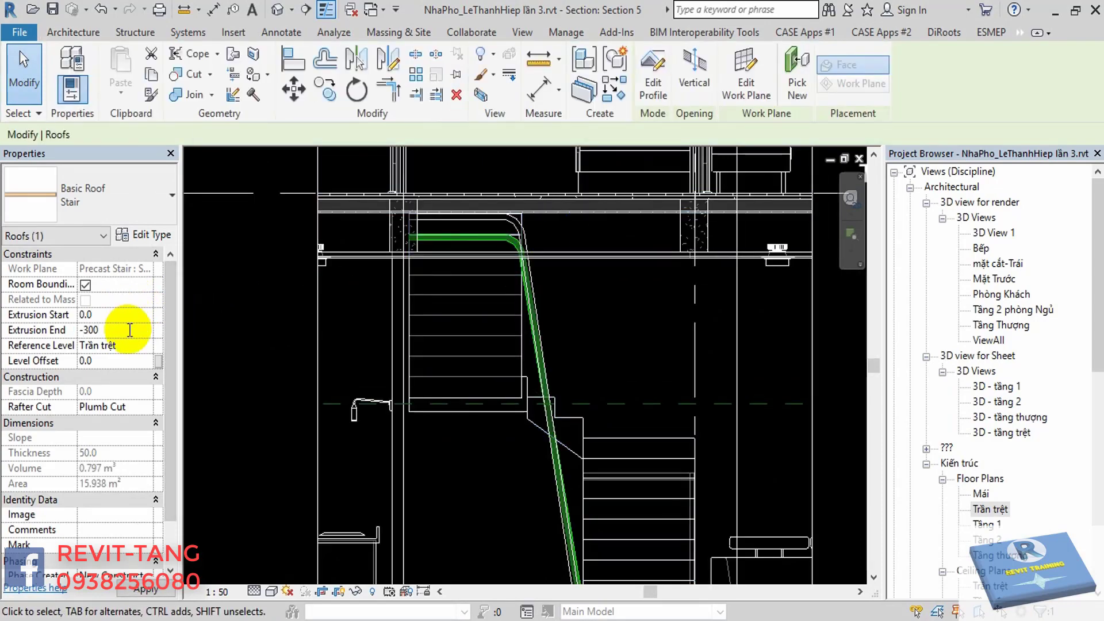
{"action": "left_click", "coordinate": [278, 9]}
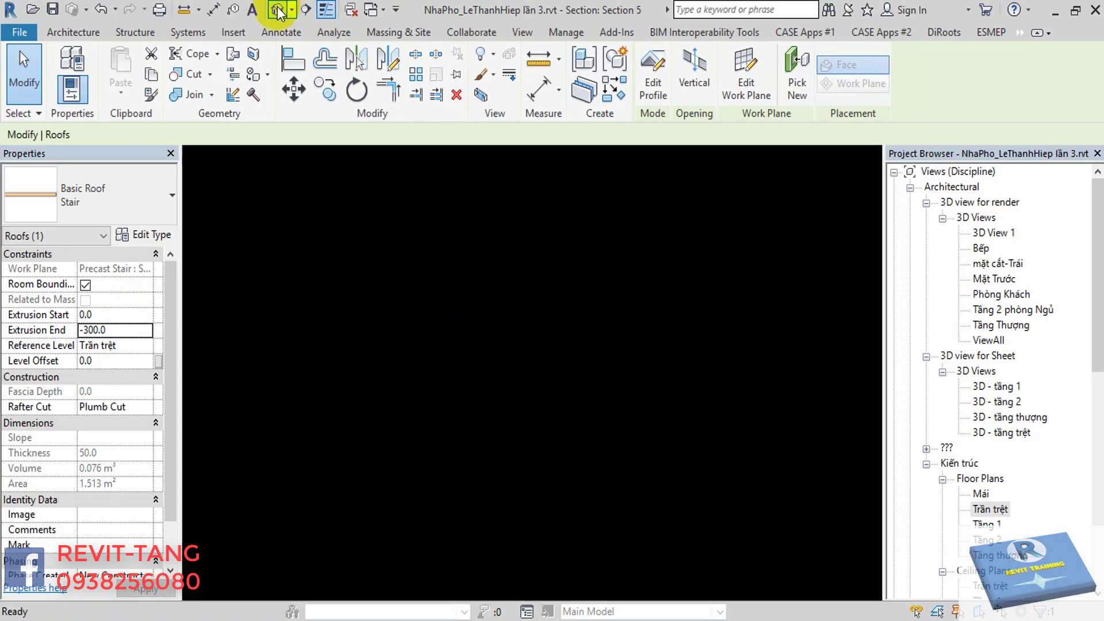
{"action": "mouse_move", "coordinate": [549, 205]}
{"action": "middle_mouse_down", "text": "shift"}
{"action": "mouse_move", "coordinate": [631, 406]}
{"action": "mouse_move", "coordinate": [575, 416]}
{"action": "mouse_move", "coordinate": [563, 391]}
{"action": "middle_mouse_up", "text": "shift"}
Back in Section 5, select both stair roofs and show them in 3D.
{"action": "key", "text": "ctrl+Tab"}
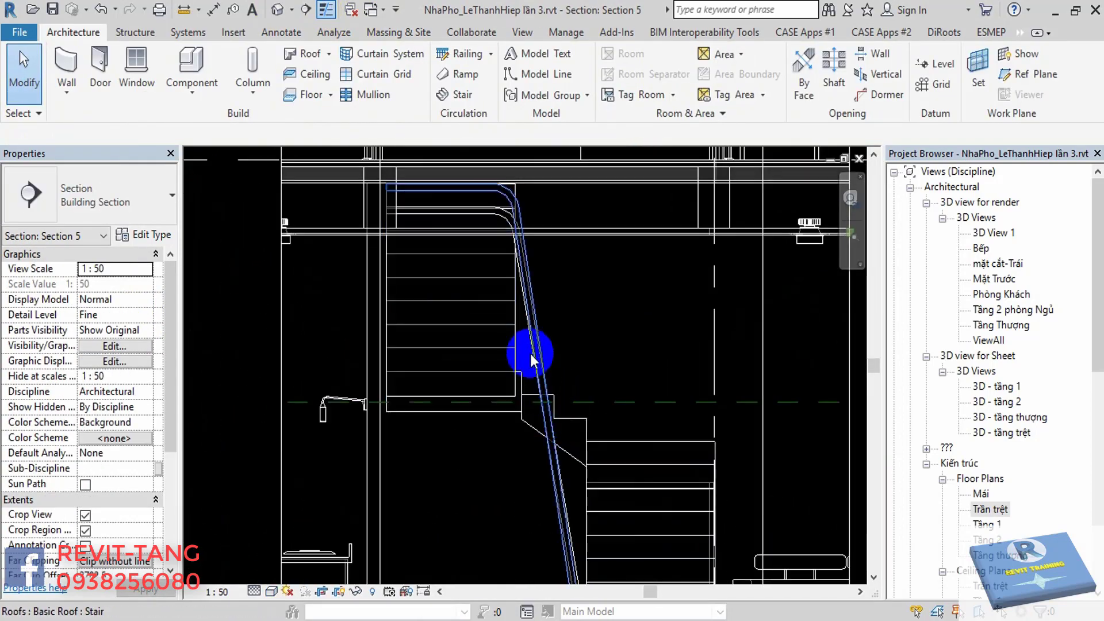
{"action": "left_click", "coordinate": [525, 278]}
{"action": "scroll", "coordinate": [518, 270], "scroll_direction": "up", "scroll_amount": 2}
{"action": "left_click", "coordinate": [476, 191], "text": "ctrl"}
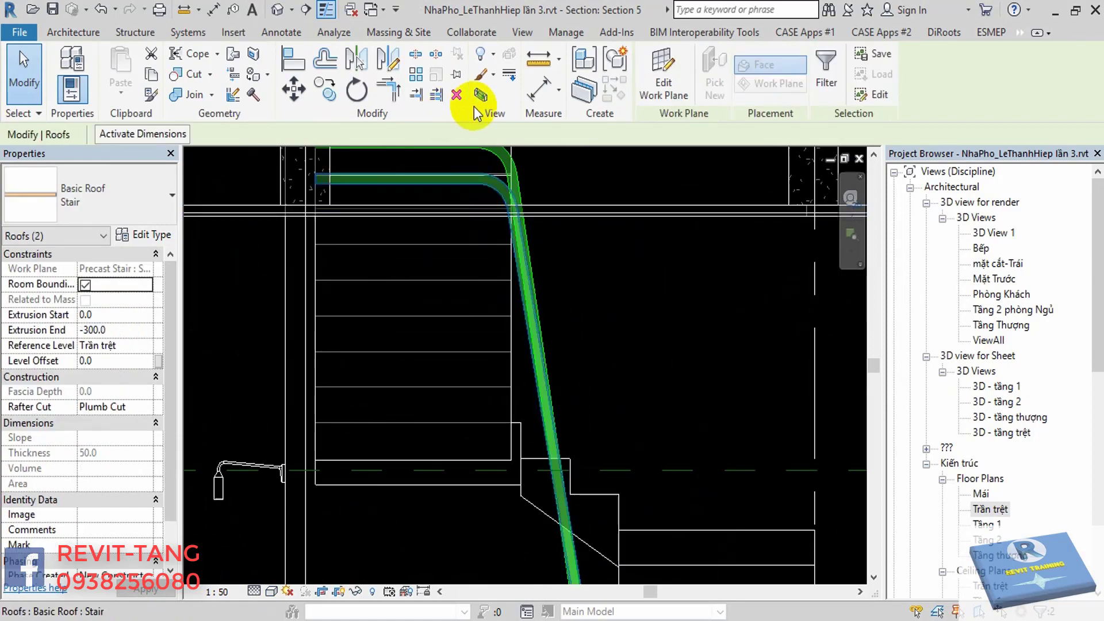
{"action": "left_click", "coordinate": [477, 96]}
Orbit and zoom around the stair to inspect the finish roof in 3D.
{"action": "scroll", "coordinate": [475, 538], "scroll_direction": "up", "scroll_amount": 3}
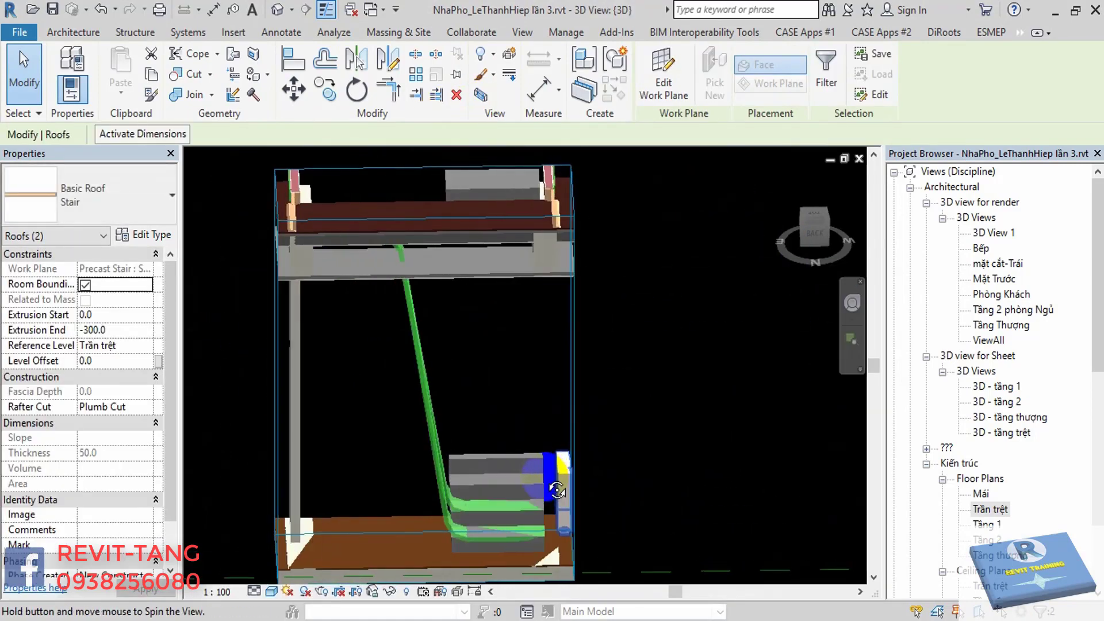
{"action": "key", "text": "Escape"}
{"action": "scroll", "coordinate": [515, 518], "scroll_direction": "up", "scroll_amount": 3}
{"action": "scroll", "coordinate": [509, 528], "scroll_direction": "down", "scroll_amount": 3}
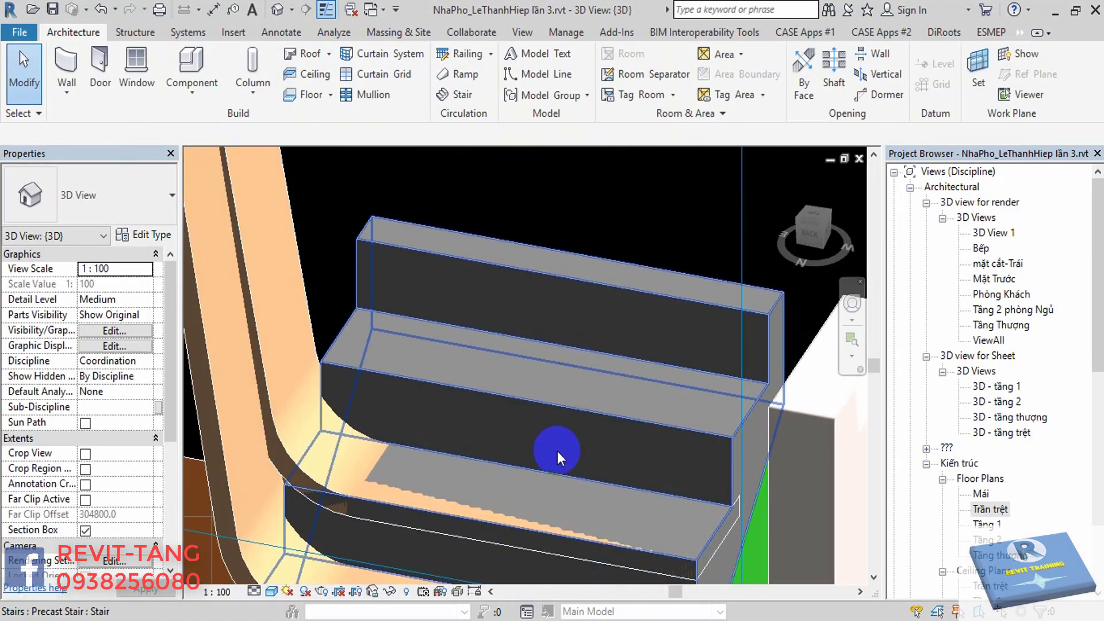
{"action": "scroll", "coordinate": [557, 450], "scroll_direction": "up", "scroll_amount": 3}
{"action": "left_click", "coordinate": [315, 425]}
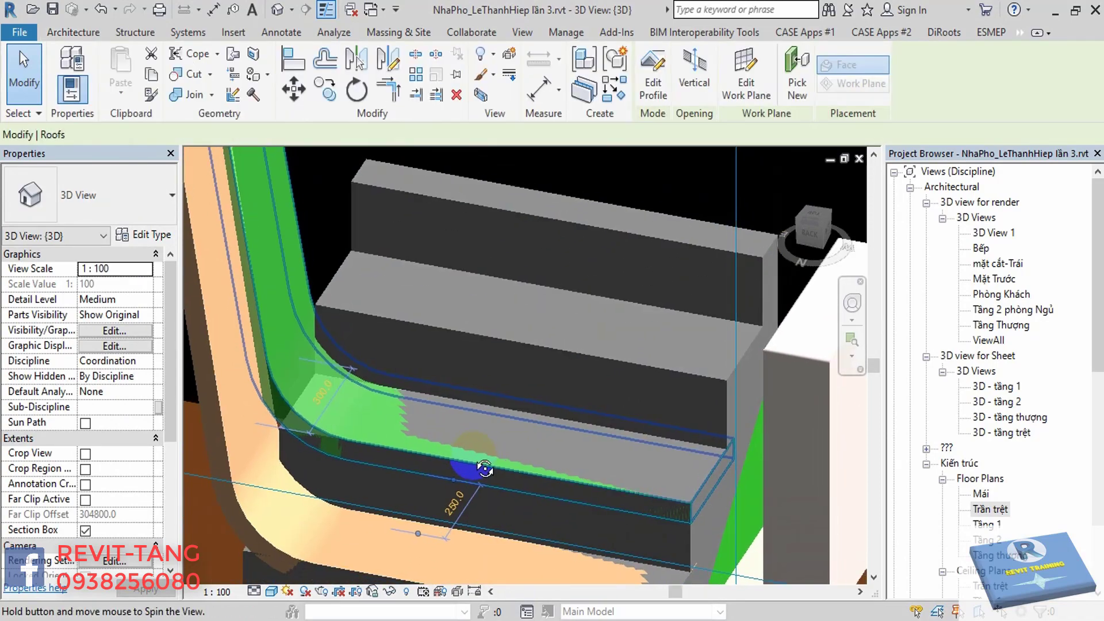
{"action": "middle_click_drag", "start_coordinate": [320, 458], "coordinate": [369, 466], "text": "shift"}
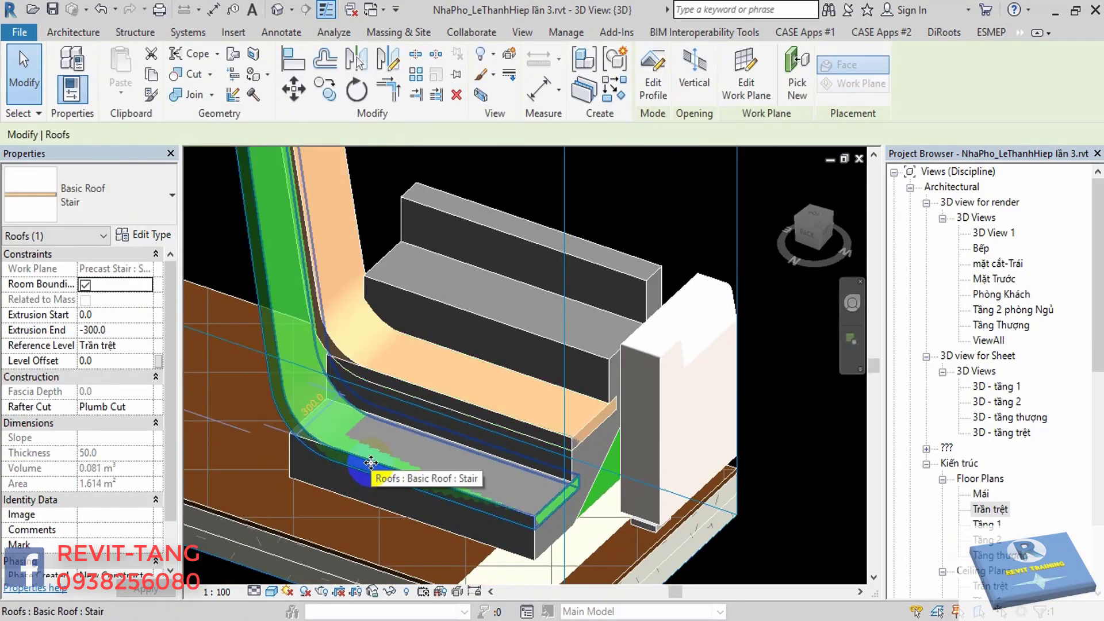
{"action": "key", "text": "Escape"}
{"action": "scroll", "coordinate": [427, 495], "scroll_direction": "up", "scroll_amount": 4}
{"action": "scroll", "coordinate": [427, 495], "scroll_direction": "down", "scroll_amount": 4}
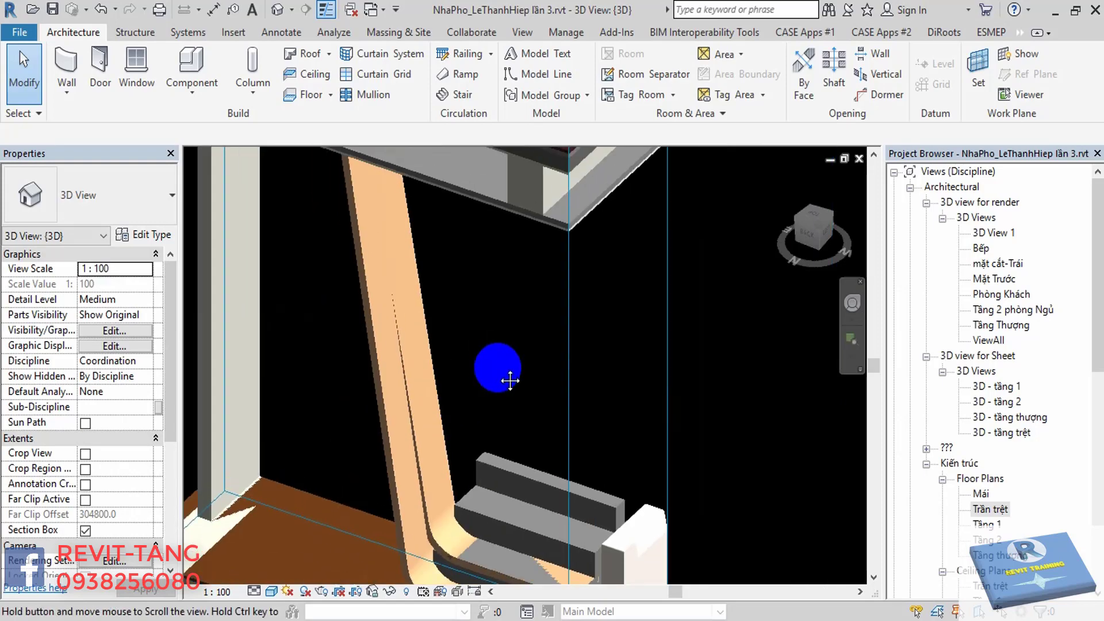
{"action": "scroll", "coordinate": [498, 473], "scroll_direction": "down", "scroll_amount": 3}
Inspect the ceiling and section box from several angles, then return to Section 5.
{"action": "mouse_move", "coordinate": [498, 474]}
{"action": "middle_mouse_down", "text": "shift"}
{"action": "mouse_move", "coordinate": [507, 287]}
{"action": "mouse_move", "coordinate": [463, 430]}
{"action": "mouse_move", "coordinate": [506, 405]}
{"action": "mouse_move", "coordinate": [555, 412]}
{"action": "middle_mouse_up", "text": "shift"}
{"action": "left_click", "coordinate": [500, 340]}
{"action": "key", "text": "Escape"}
{"action": "left_click", "coordinate": [555, 413]}
{"action": "middle_click_drag", "start_coordinate": [571, 454], "coordinate": [539, 327], "text": "shift"}
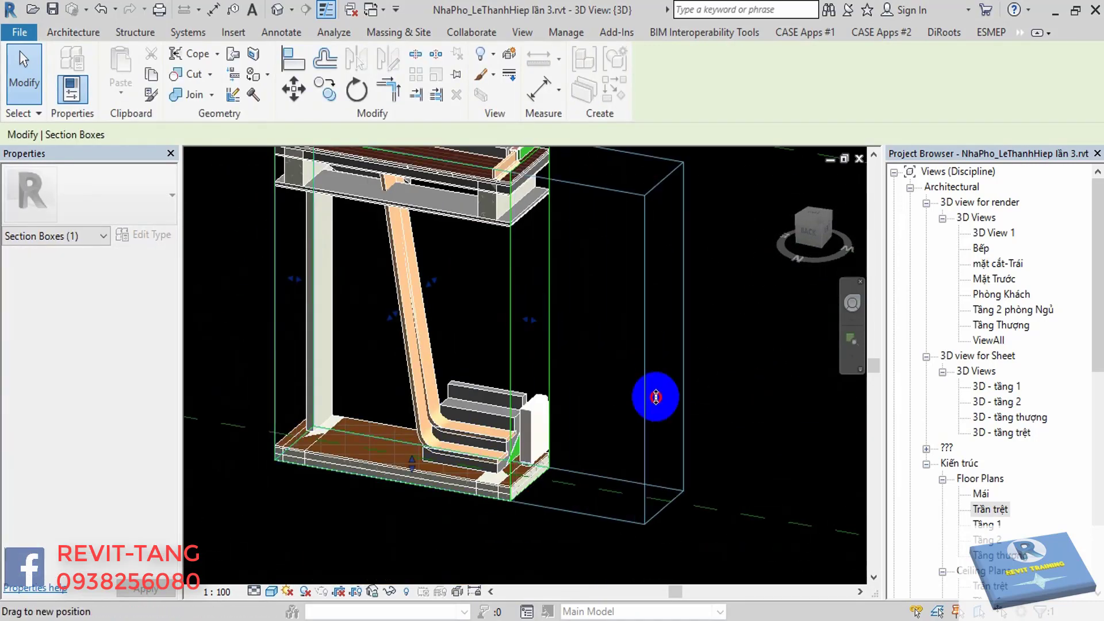
{"action": "mouse_move", "coordinate": [653, 395]}
{"action": "middle_mouse_down", "text": "shift"}
{"action": "mouse_move", "coordinate": [540, 428]}
{"action": "mouse_move", "coordinate": [382, 444]}
{"action": "mouse_move", "coordinate": [387, 395]}
{"action": "mouse_move", "coordinate": [305, 357]}
{"action": "mouse_move", "coordinate": [357, 271]}
{"action": "mouse_move", "coordinate": [345, 251]}
{"action": "mouse_move", "coordinate": [365, 246]}
{"action": "mouse_move", "coordinate": [458, 332]}
{"action": "middle_mouse_up", "text": "shift"}
{"action": "scroll", "coordinate": [388, 412], "scroll_direction": "up", "scroll_amount": 2}
{"action": "scroll", "coordinate": [532, 318], "scroll_direction": "up", "scroll_amount": 3}
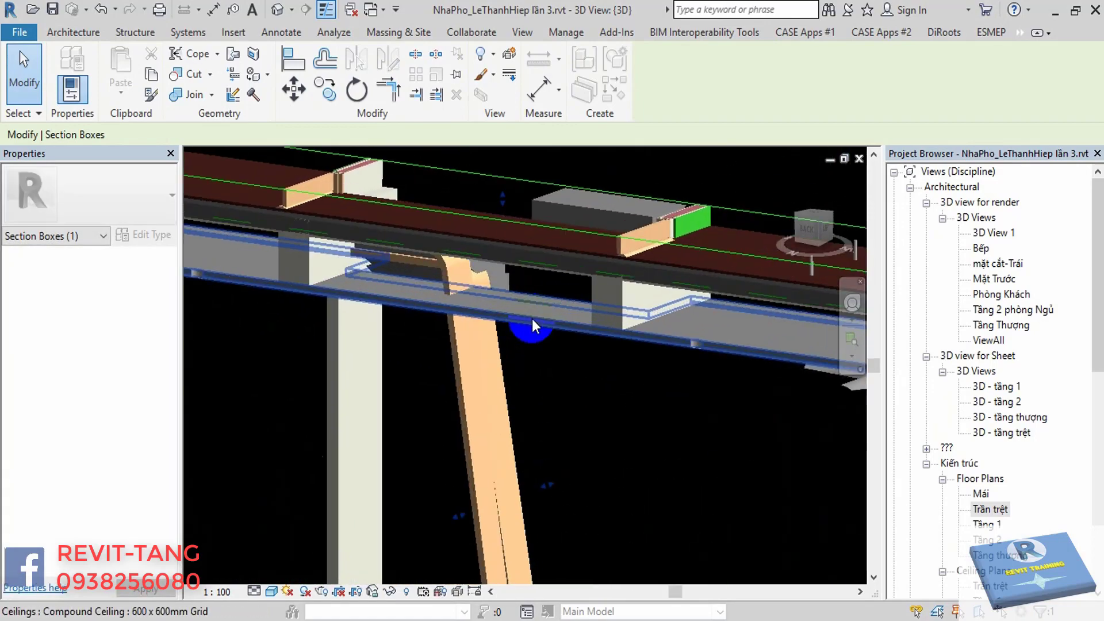
{"action": "mouse_move", "coordinate": [532, 319]}
{"action": "middle_mouse_down", "text": "shift"}
{"action": "mouse_move", "coordinate": [574, 320]}
{"action": "mouse_move", "coordinate": [534, 306]}
{"action": "mouse_move", "coordinate": [500, 234]}
{"action": "mouse_move", "coordinate": [547, 345]}
{"action": "middle_mouse_up", "text": "shift"}
{"action": "key", "text": "ctrl+Tab"}
Pick the stair face as the roof's work plane with reference level Trần trệt.
{"action": "middle_click_drag", "start_coordinate": [569, 394], "coordinate": [619, 452]}
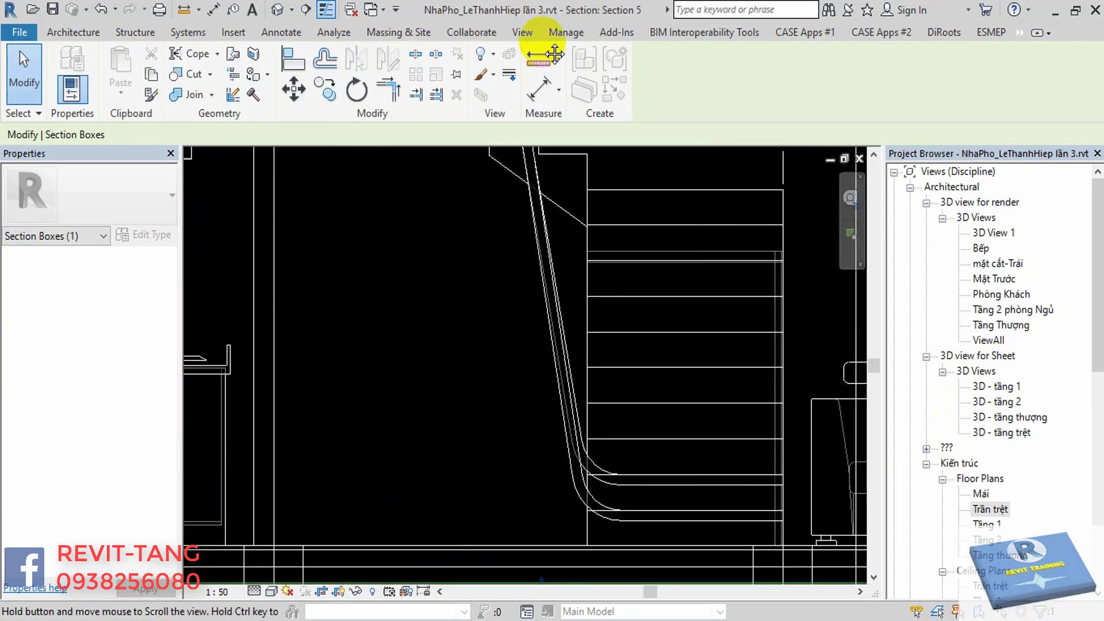
{"action": "scroll", "coordinate": [619, 453], "scroll_direction": "up", "scroll_amount": 2}
{"action": "left_click", "coordinate": [689, 455]}
{"action": "scroll", "coordinate": [690, 456], "scroll_direction": "down", "scroll_amount": 2}
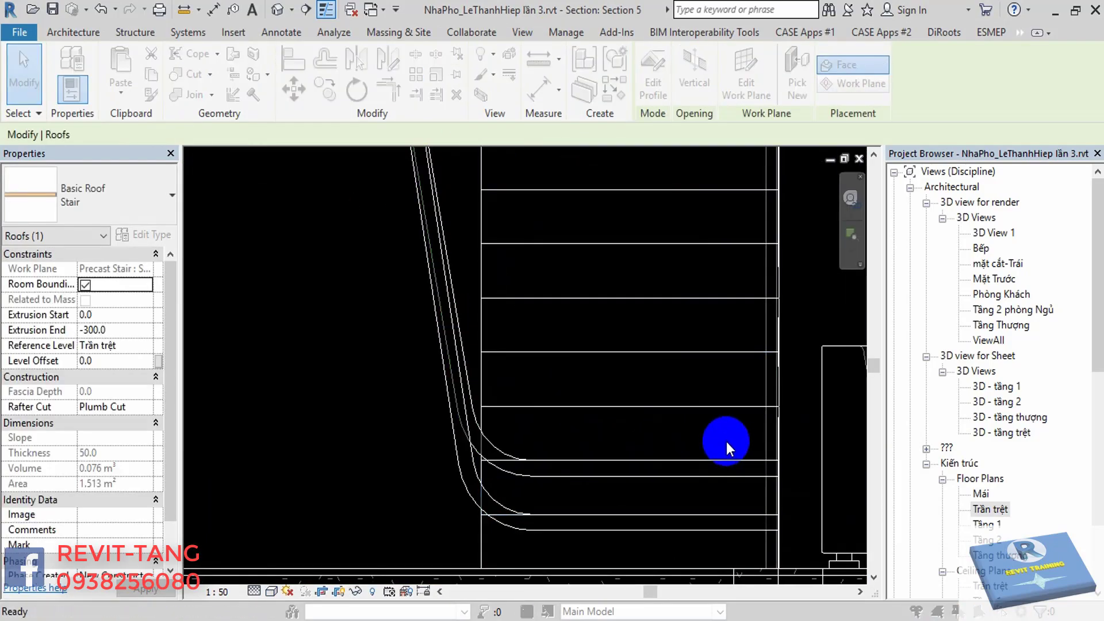
{"action": "double_click", "coordinate": [724, 440]}
{"action": "left_click", "coordinate": [479, 428]}
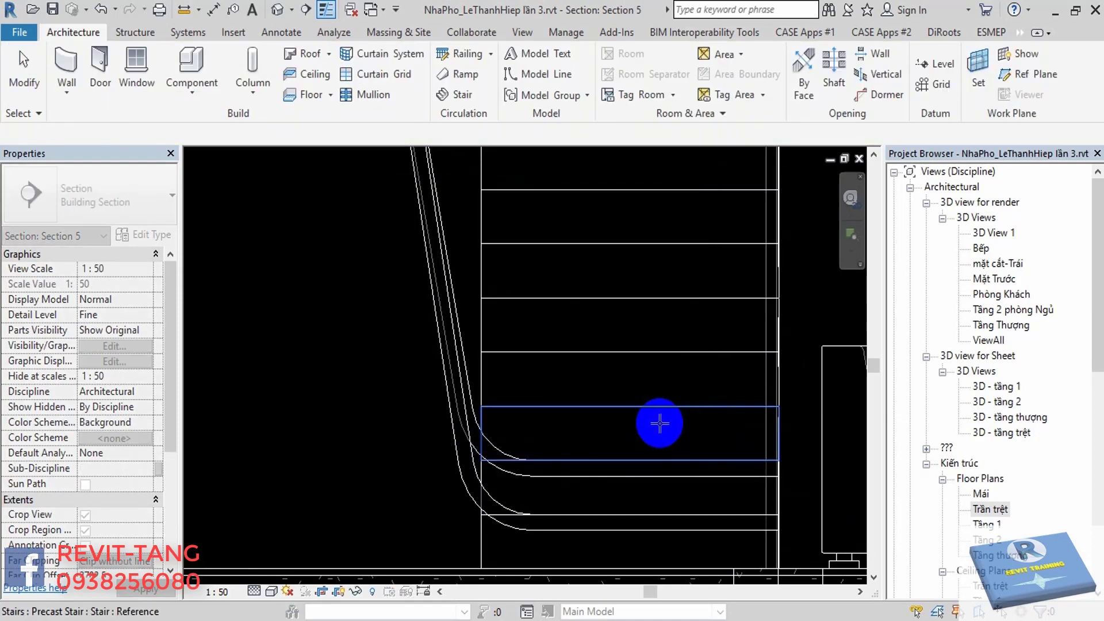
{"action": "left_click", "coordinate": [659, 423]}
{"action": "left_click", "coordinate": [547, 289]}
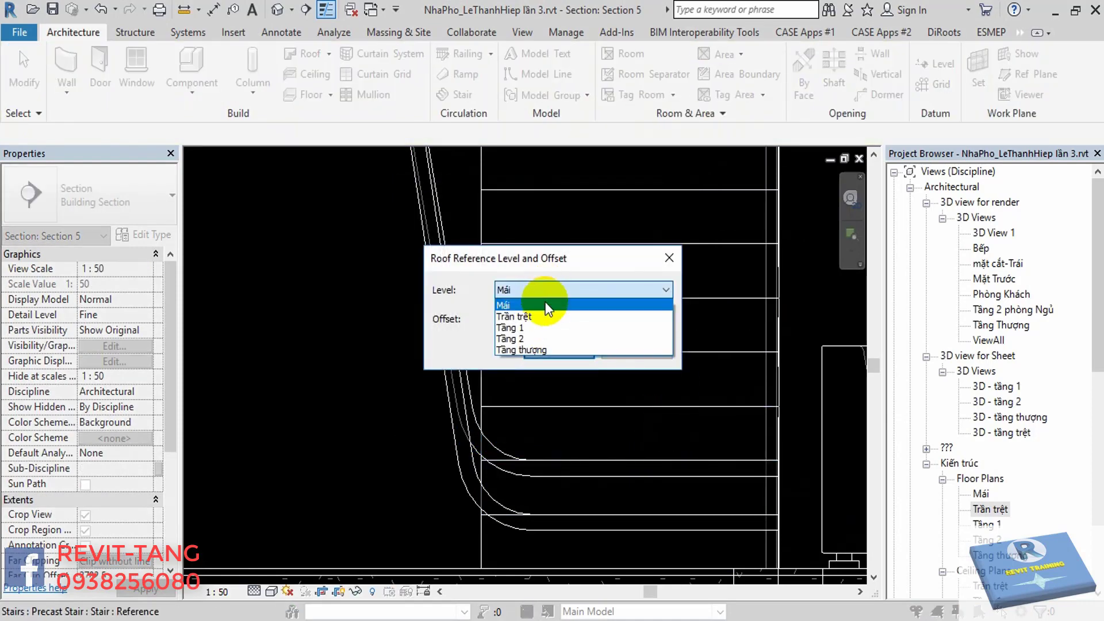
{"action": "left_click", "coordinate": [541, 341]}
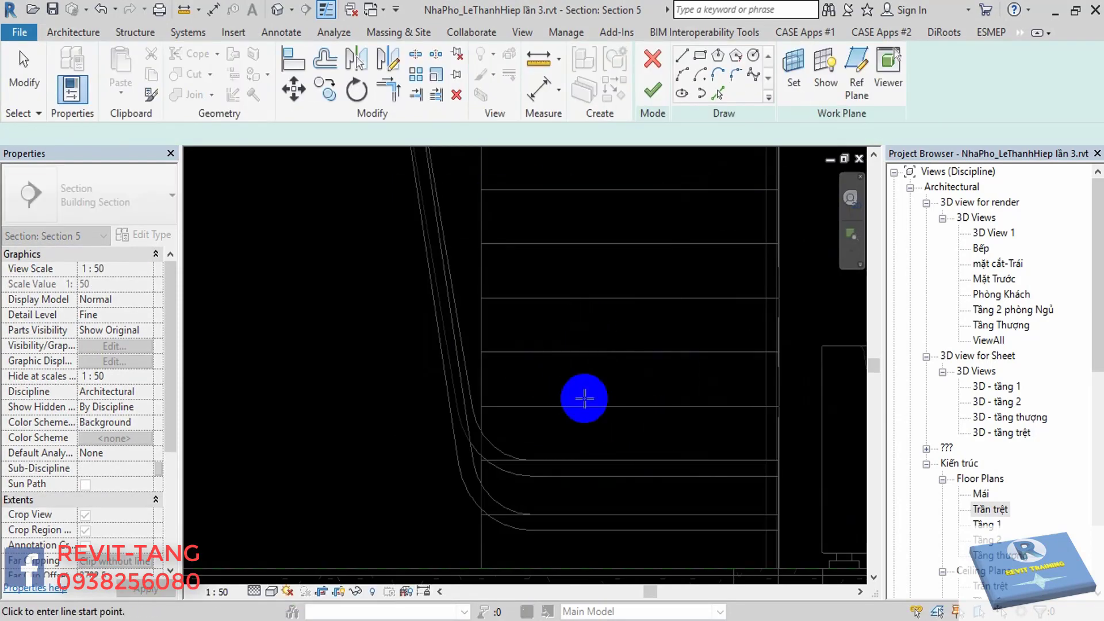
Draw the bottom horizontal profile line along the lowest step.
{"action": "left_click", "coordinate": [733, 388]}
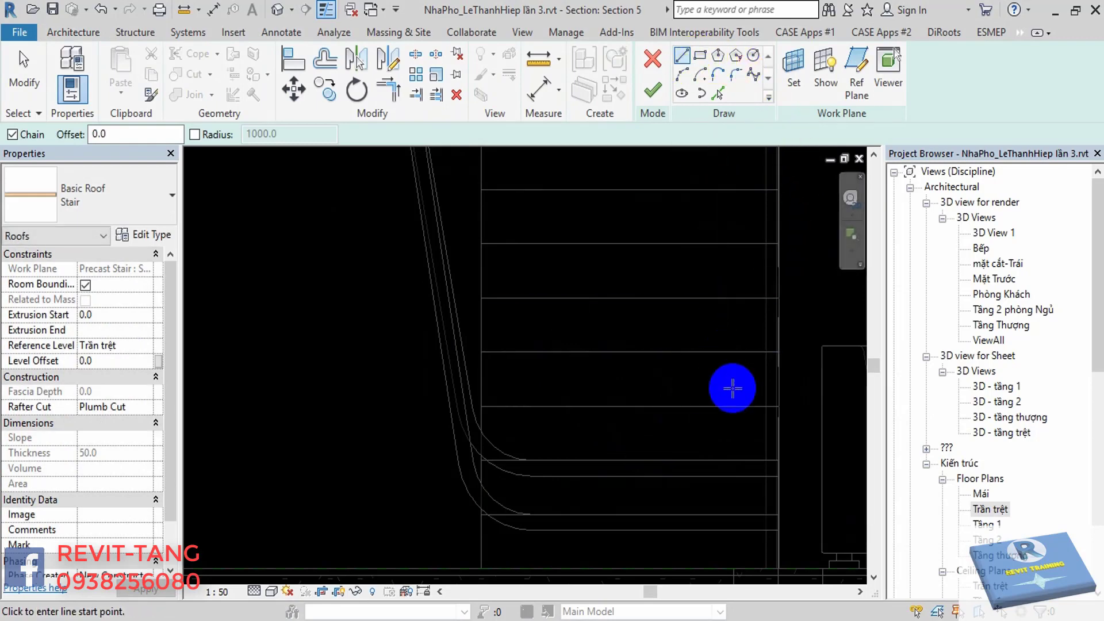
{"action": "left_click", "coordinate": [777, 406]}
{"action": "left_click", "coordinate": [468, 406]}
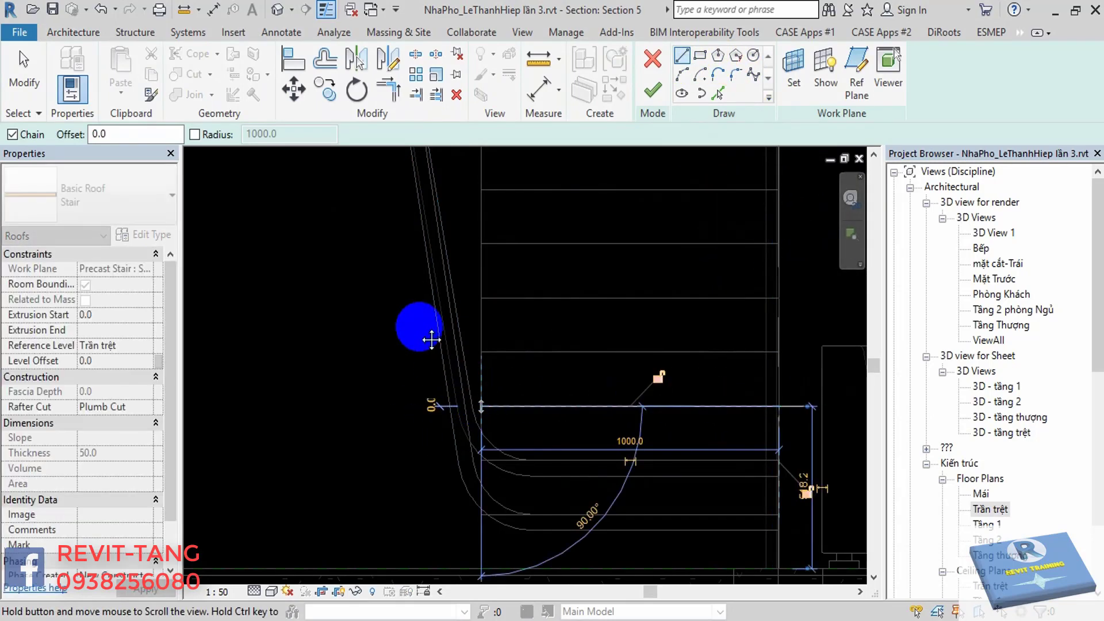
Draw the sloping profile line up to the top of the stair flight.
{"action": "scroll", "coordinate": [437, 339], "scroll_direction": "down", "scroll_amount": 4}
{"action": "middle_click_drag", "start_coordinate": [452, 319], "coordinate": [481, 406]}
{"action": "scroll", "coordinate": [451, 271], "scroll_direction": "up", "scroll_amount": 3}
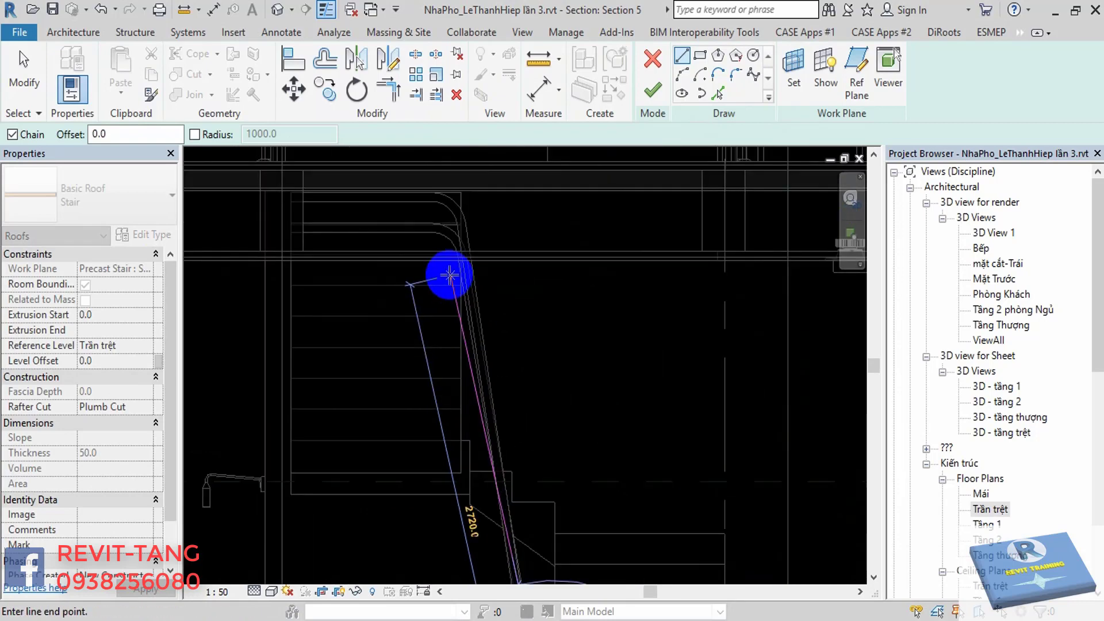
{"action": "scroll", "coordinate": [450, 275], "scroll_direction": "up", "scroll_amount": 2}
{"action": "middle_click_drag", "start_coordinate": [477, 253], "coordinate": [488, 185]}
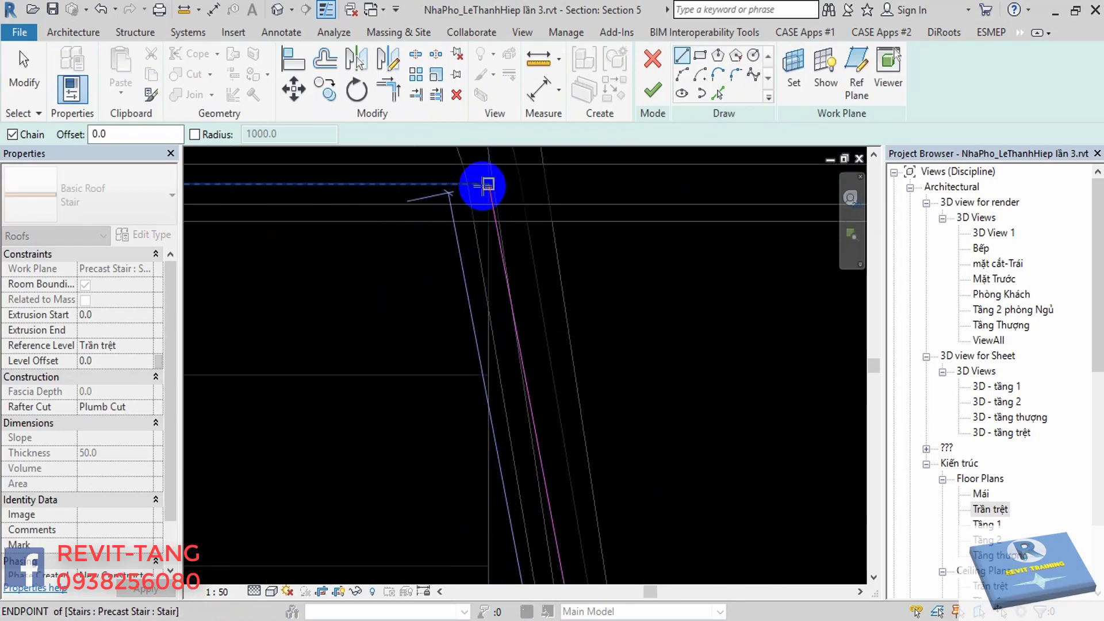
{"action": "left_click", "coordinate": [484, 185]}
{"action": "scroll", "coordinate": [425, 204], "scroll_direction": "down", "scroll_amount": 3}
{"action": "scroll", "coordinate": [503, 259], "scroll_direction": "up", "scroll_amount": 3}
{"action": "scroll", "coordinate": [438, 274], "scroll_direction": "up", "scroll_amount": 2}
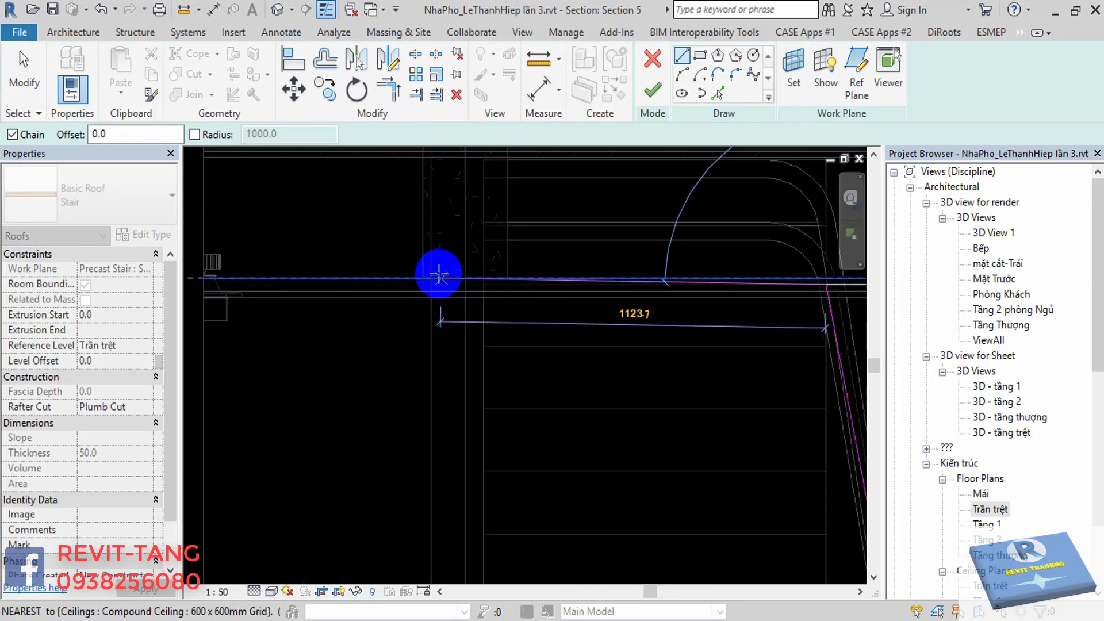
{"action": "scroll", "coordinate": [481, 280], "scroll_direction": "up", "scroll_amount": 1}
{"action": "scroll", "coordinate": [503, 291], "scroll_direction": "up", "scroll_amount": 1}
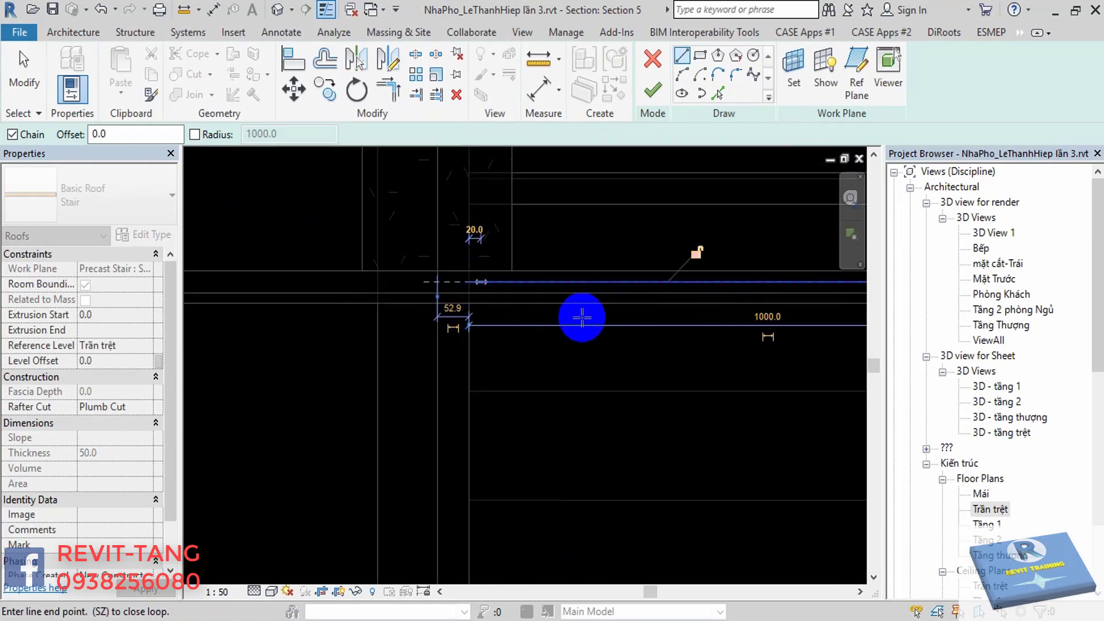
{"action": "scroll", "coordinate": [581, 317], "scroll_direction": "down", "scroll_amount": 3}
Round the top corner of the stair profile with a 200-radius fillet arc.
{"action": "left_click", "coordinate": [736, 78]}
{"action": "scroll", "coordinate": [482, 293], "scroll_direction": "up", "scroll_amount": 2}
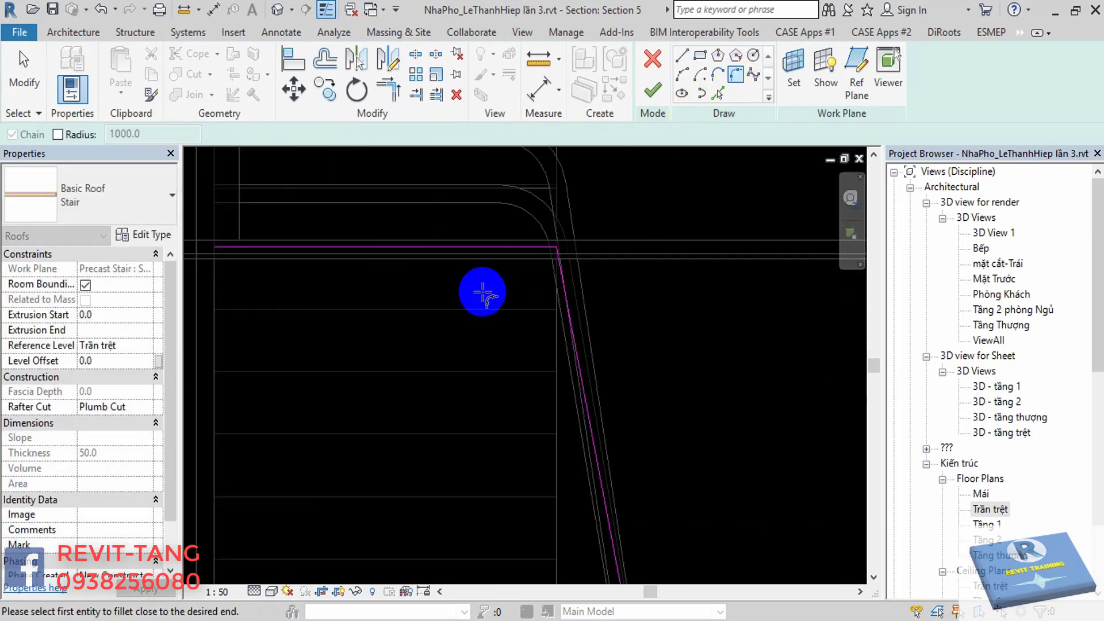
{"action": "left_click", "coordinate": [557, 264]}
{"action": "scroll", "coordinate": [540, 253], "scroll_direction": "up", "scroll_amount": 2}
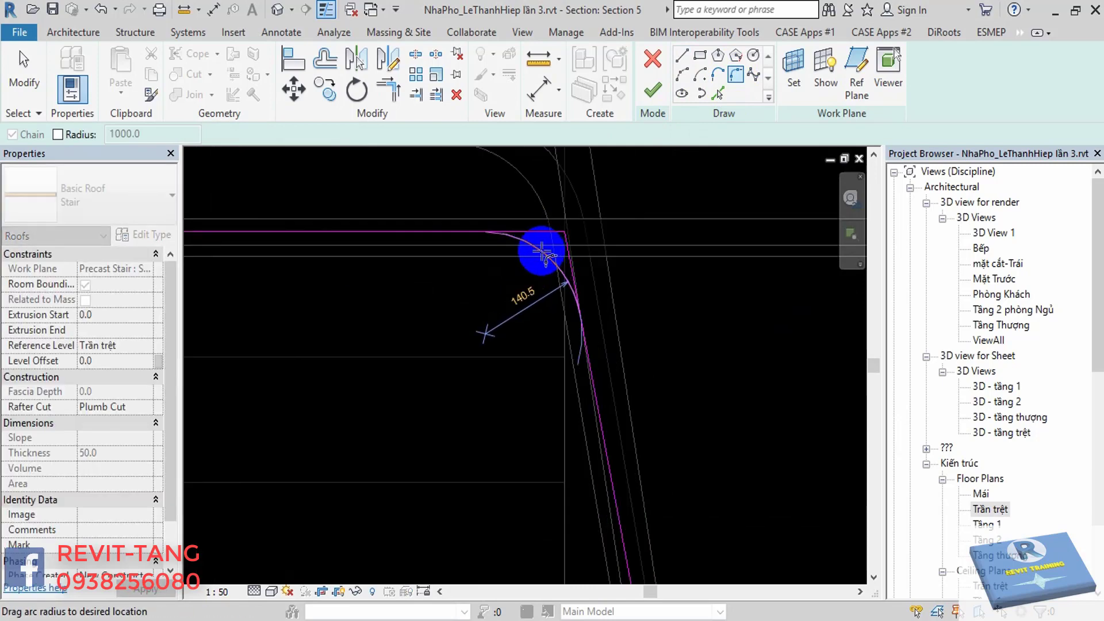
{"action": "left_click", "coordinate": [557, 240]}
{"action": "left_click", "coordinate": [563, 242]}
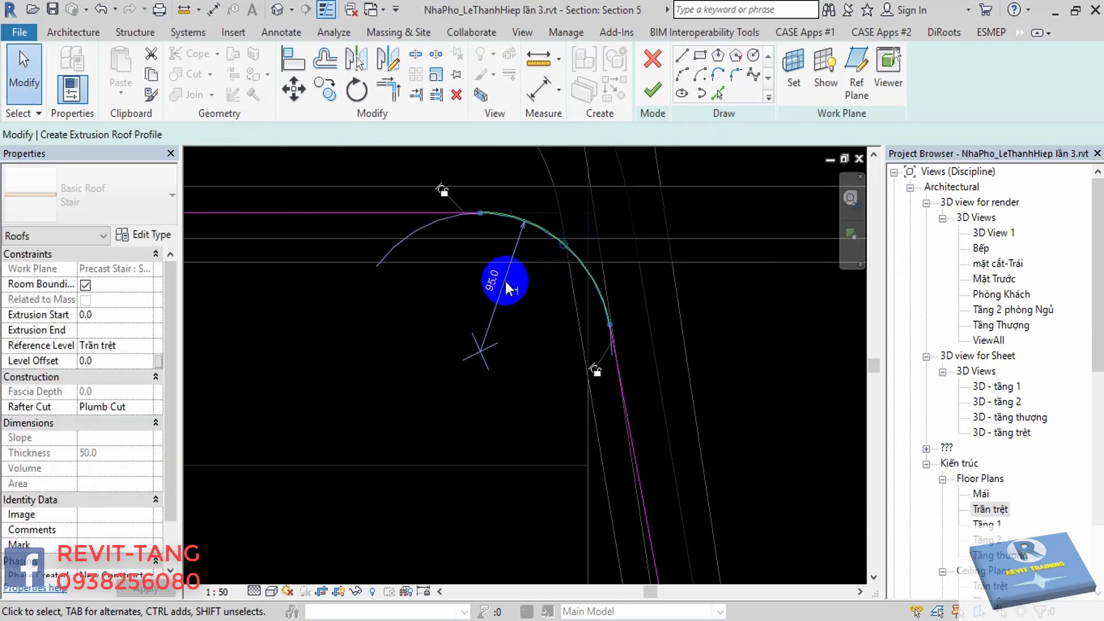
{"action": "left_click", "coordinate": [494, 281]}
{"action": "type", "text": "00"}
{"action": "key", "text": "Return"}
{"action": "scroll", "coordinate": [517, 395], "scroll_direction": "down", "scroll_amount": 2}
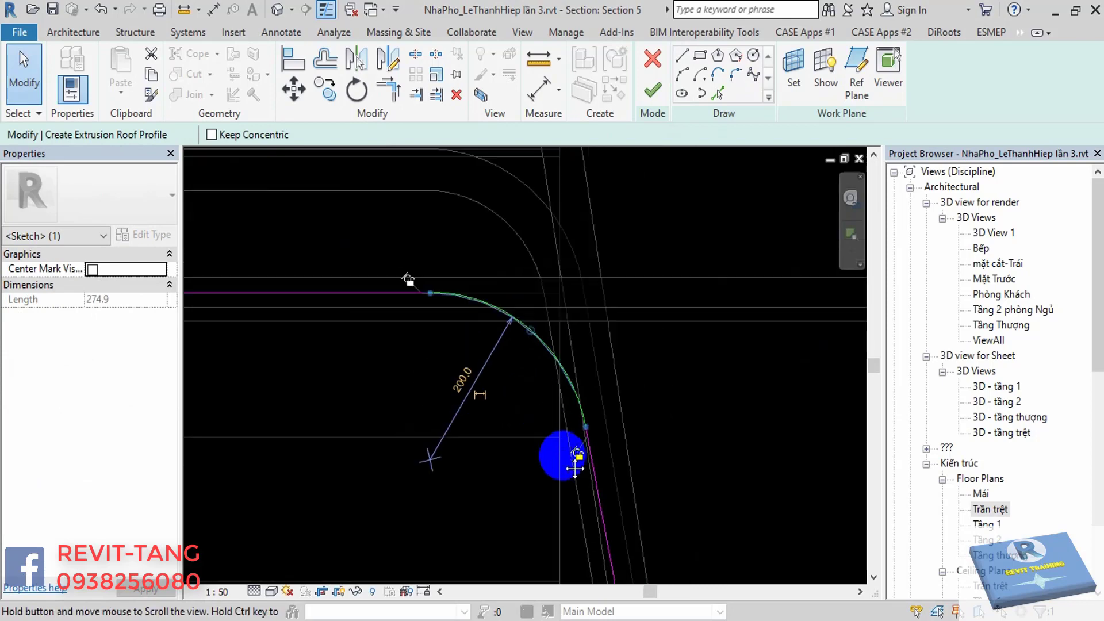
{"action": "mouse_move", "coordinate": [493, 382]}
{"action": "middle_mouse_down"}
{"action": "mouse_move", "coordinate": [639, 520]}
{"action": "mouse_move", "coordinate": [598, 388]}
{"action": "middle_mouse_up"}
{"action": "key", "text": "Escape"}
Round the profile's bottom bend with a second fillet arc.
{"action": "left_click", "coordinate": [733, 80]}
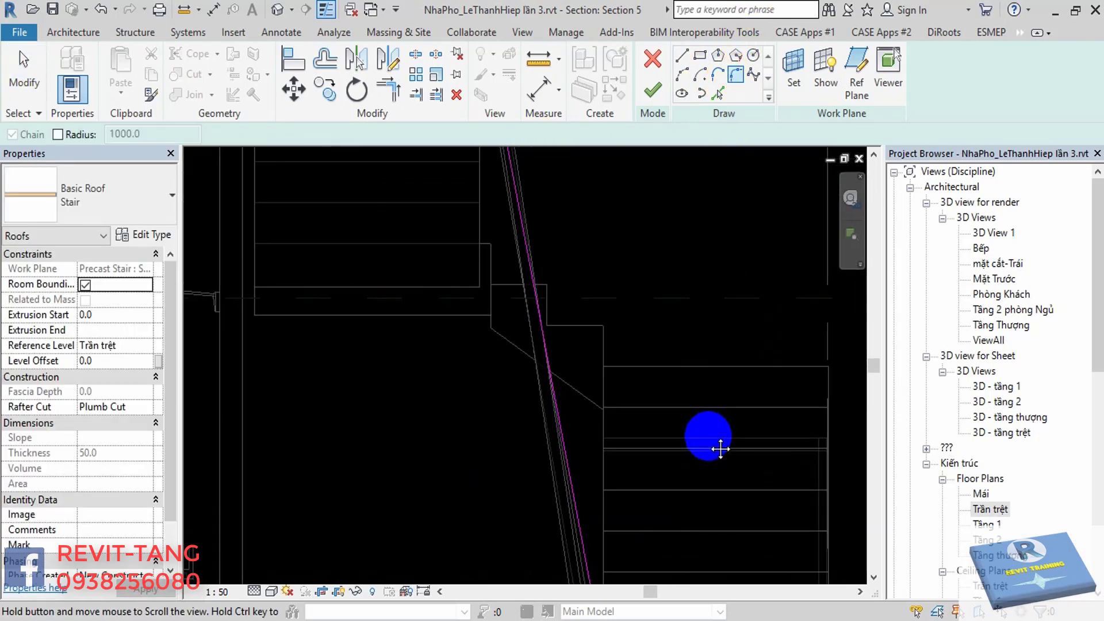
{"action": "middle_click_drag", "start_coordinate": [715, 451], "coordinate": [583, 469]}
{"action": "scroll", "coordinate": [557, 432], "scroll_direction": "up", "scroll_amount": 2}
{"action": "left_click", "coordinate": [544, 411]}
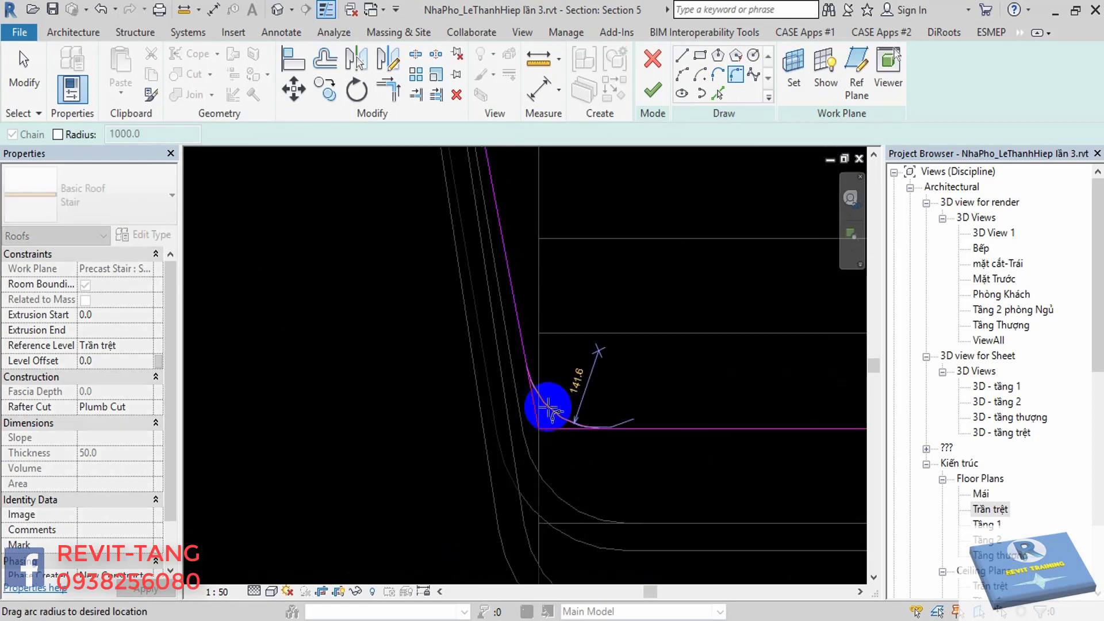
{"action": "left_click", "coordinate": [563, 413]}
{"action": "left_click", "coordinate": [585, 383]}
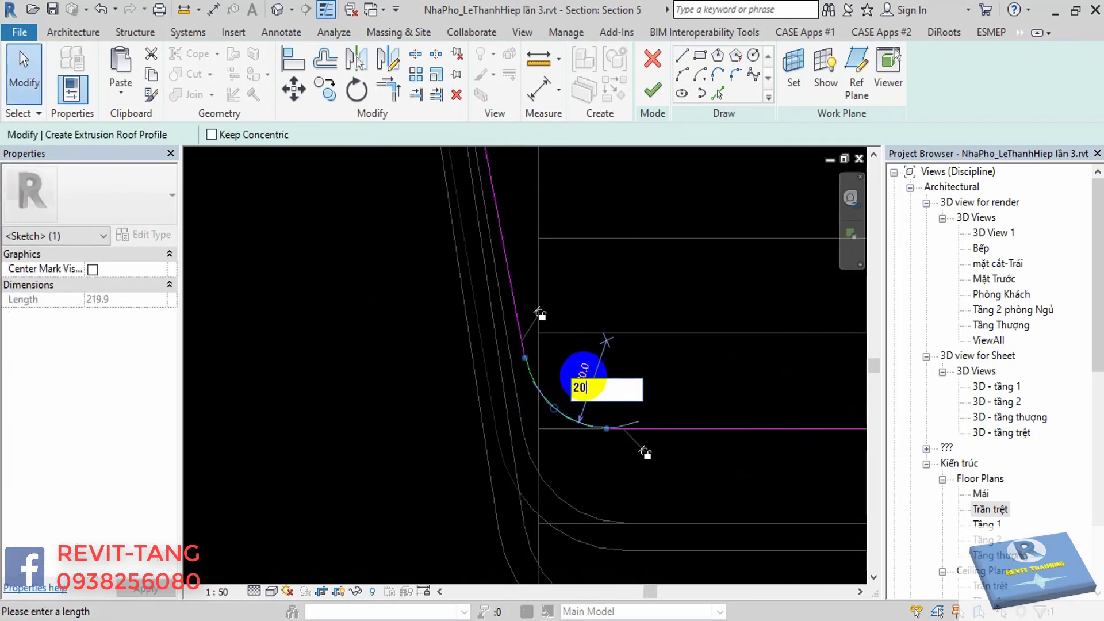
{"action": "left_click", "coordinate": [665, 330]}
Finish the extrusion roof sketch and view both floors of the stair.
{"action": "scroll", "coordinate": [663, 381], "scroll_direction": "down", "scroll_amount": 3}
{"action": "middle_click_drag", "start_coordinate": [662, 382], "coordinate": [685, 358]}
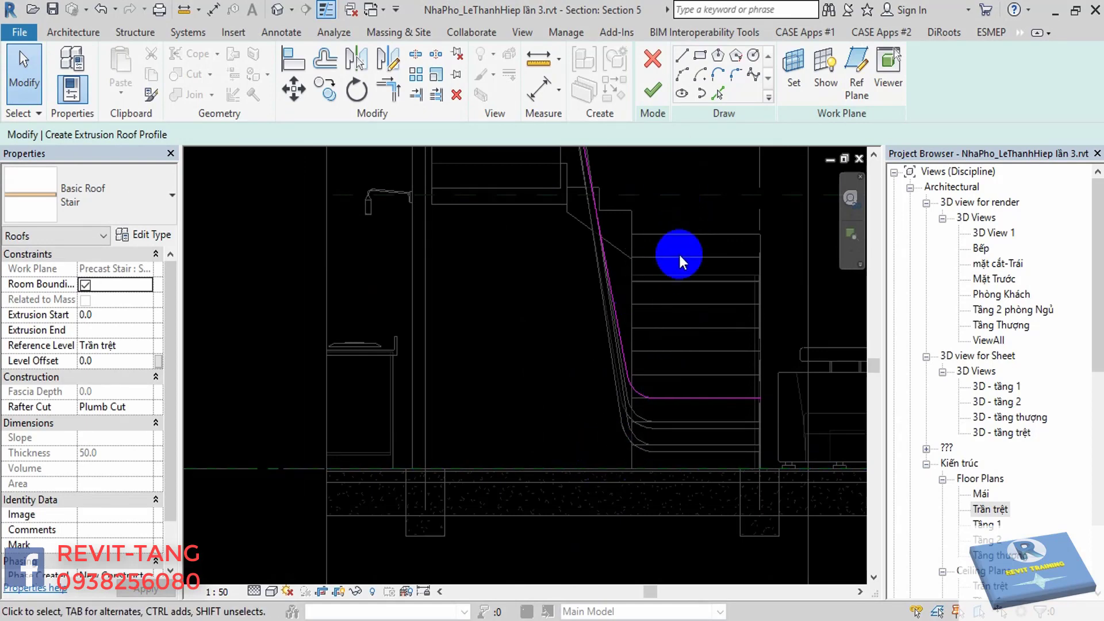
{"action": "scroll", "coordinate": [678, 254], "scroll_direction": "up", "scroll_amount": 1, "text": "ctrl"}
{"action": "left_click", "coordinate": [652, 91]}
{"action": "scroll", "coordinate": [491, 425], "scroll_direction": "down", "scroll_amount": 4}
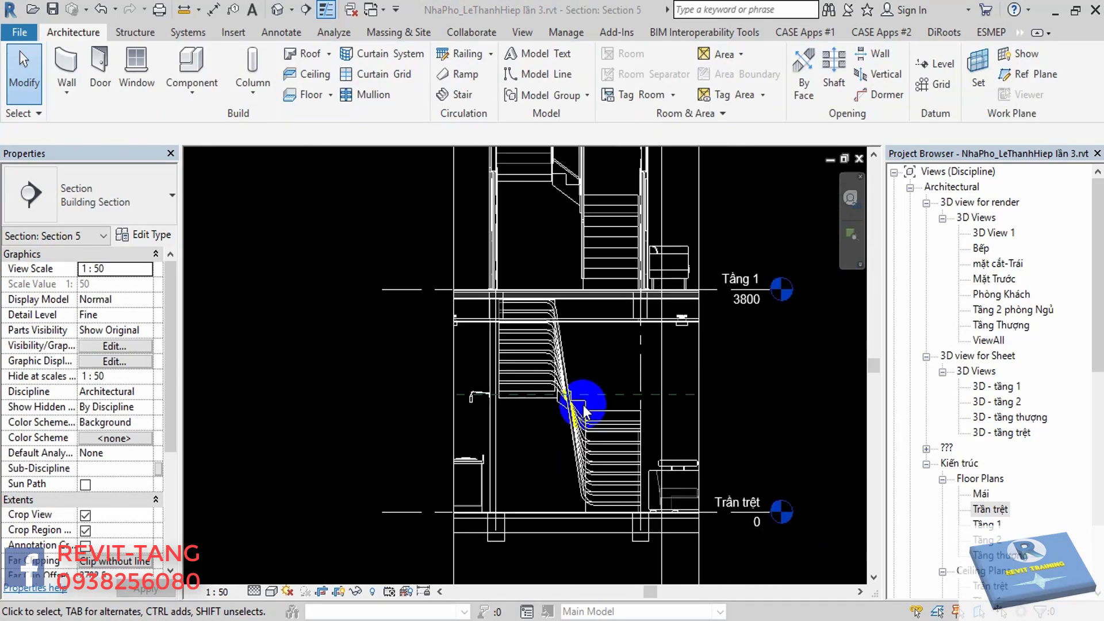
{"action": "middle_click_drag", "start_coordinate": [512, 401], "coordinate": [577, 395]}
In the default 3D view, pull the section box top and side in around the stair.
{"action": "left_click", "coordinate": [278, 9]}
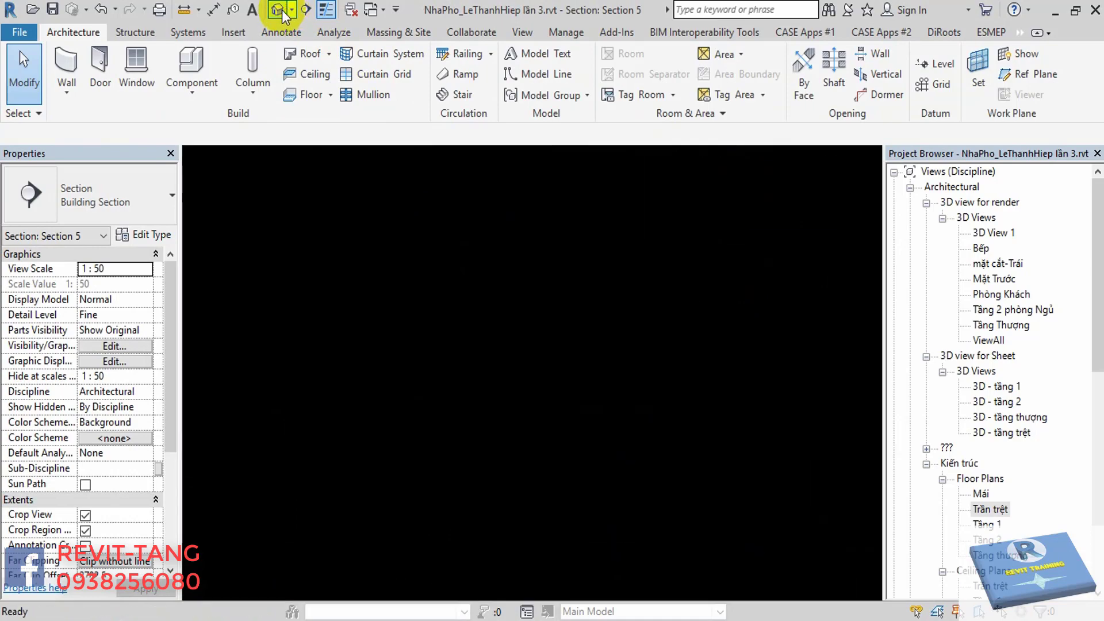
{"action": "scroll", "coordinate": [695, 358], "scroll_direction": "down", "scroll_amount": 3}
{"action": "scroll", "coordinate": [694, 358], "scroll_direction": "down", "scroll_amount": 2}
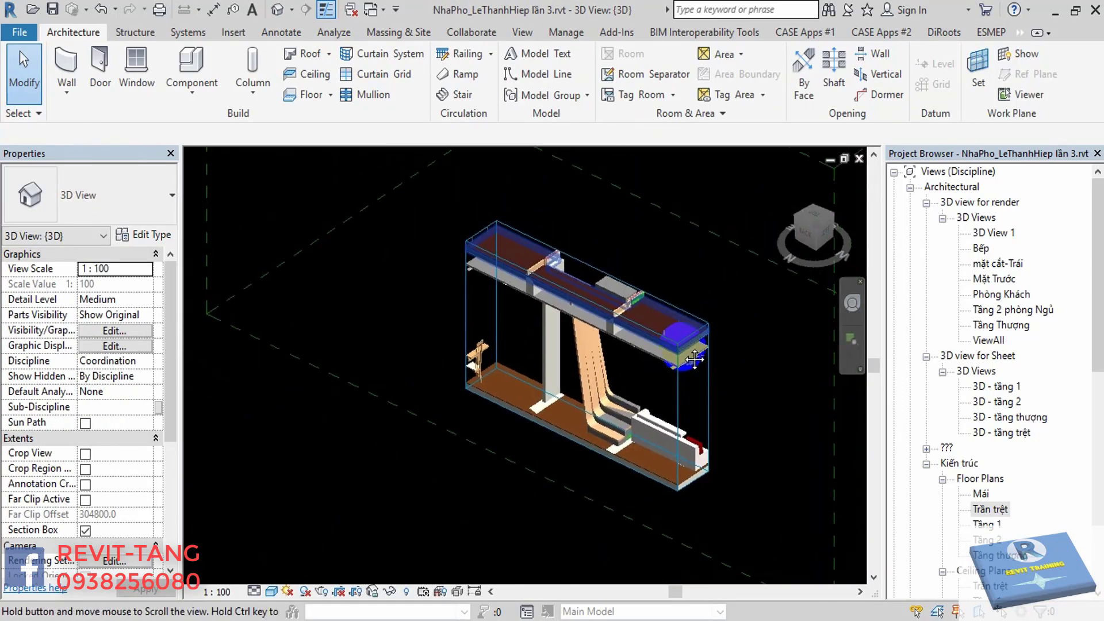
{"action": "left_click", "coordinate": [684, 395]}
{"action": "scroll", "coordinate": [693, 409], "scroll_direction": "up", "scroll_amount": 3}
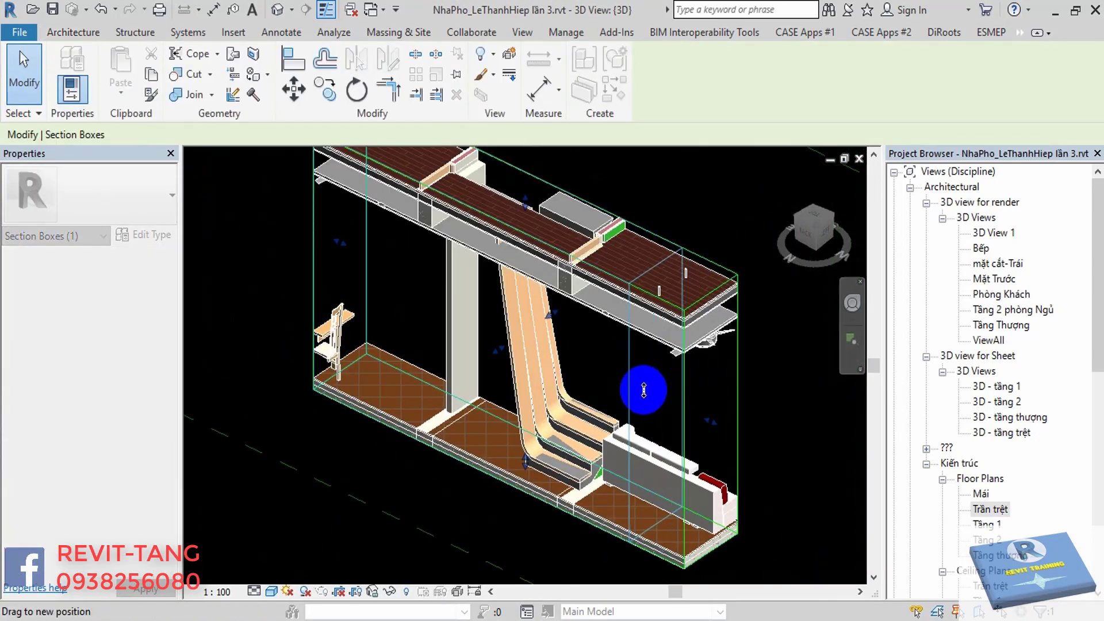
{"action": "middle_click_drag", "start_coordinate": [644, 390], "coordinate": [492, 407]}
{"action": "scroll", "coordinate": [517, 283], "scroll_direction": "down", "scroll_amount": 1}
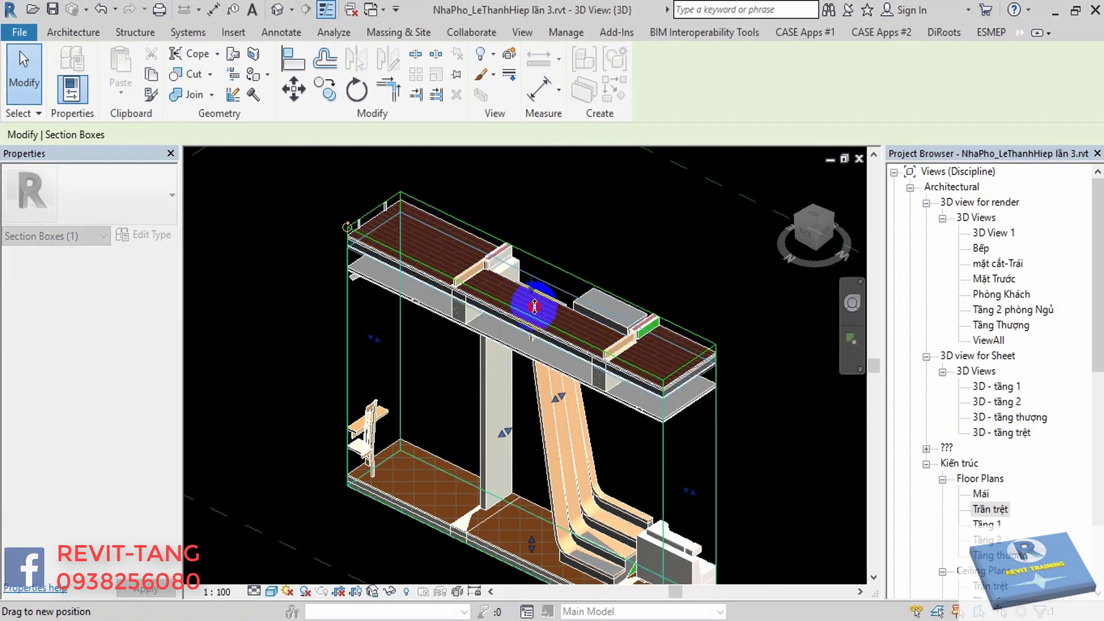
{"action": "left_click_drag", "start_coordinate": [536, 306], "coordinate": [524, 315]}
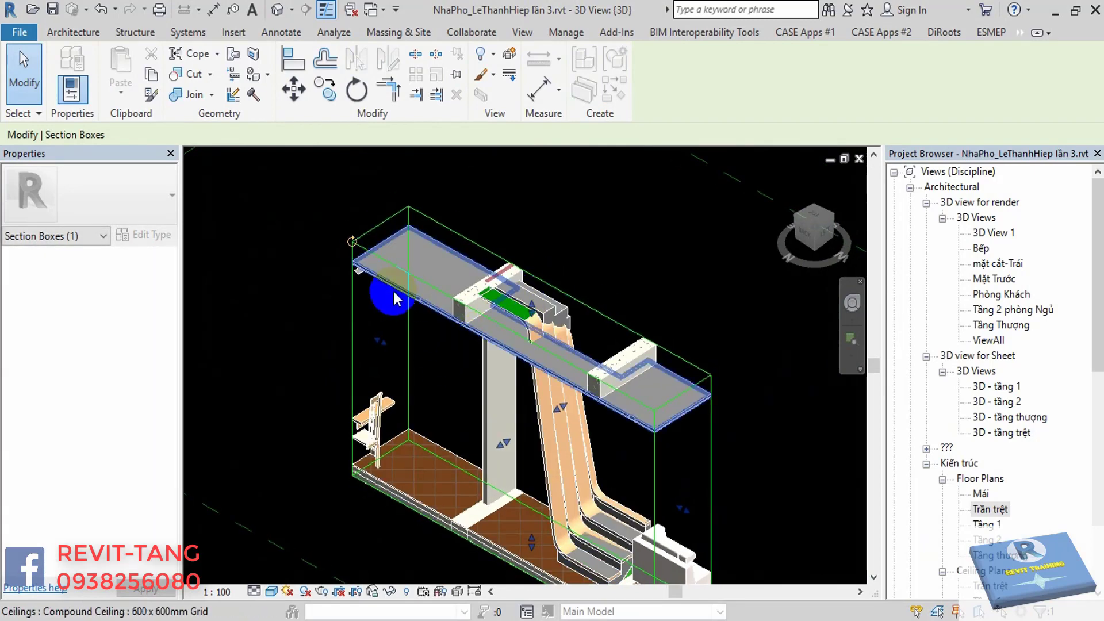
{"action": "left_click_drag", "start_coordinate": [388, 340], "coordinate": [424, 381]}
{"action": "left_click_drag", "start_coordinate": [470, 436], "coordinate": [593, 449]}
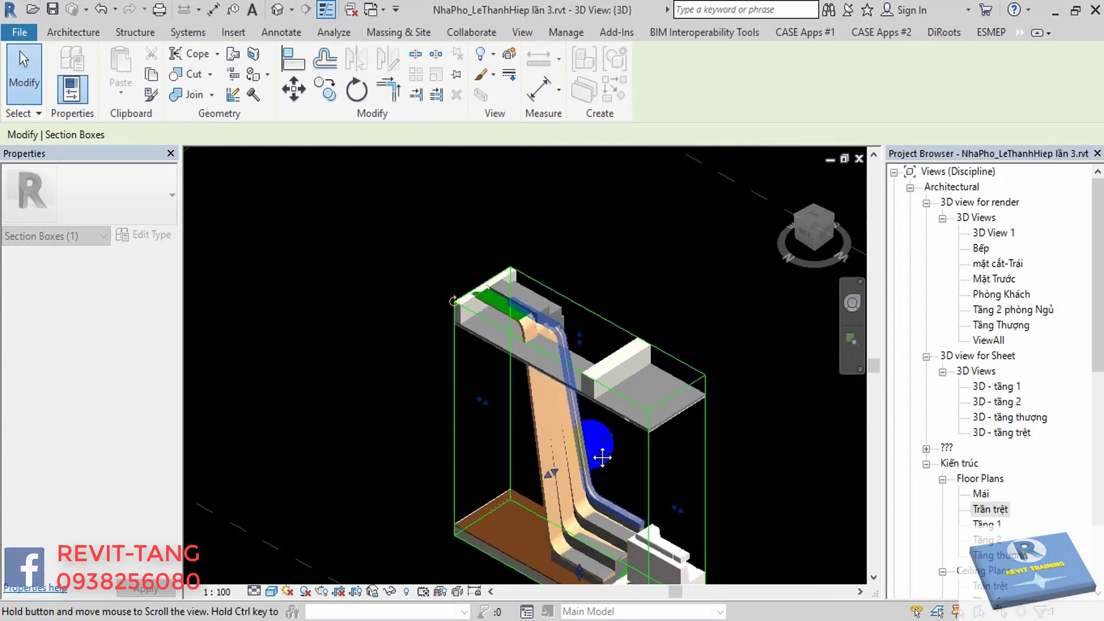
Orbit the boxed model to inspect the stair's new finish layers.
{"action": "mouse_move", "coordinate": [598, 451]}
{"action": "middle_mouse_down", "text": "shift"}
{"action": "mouse_move", "coordinate": [584, 436]}
{"action": "mouse_move", "coordinate": [719, 362]}
{"action": "mouse_move", "coordinate": [763, 468]}
{"action": "mouse_move", "coordinate": [793, 500]}
{"action": "mouse_move", "coordinate": [739, 455]}
{"action": "mouse_move", "coordinate": [648, 322]}
{"action": "mouse_move", "coordinate": [602, 332]}
{"action": "middle_mouse_up", "text": "shift"}
{"action": "scroll", "coordinate": [648, 322], "scroll_direction": "up", "scroll_amount": 5}
{"action": "key", "text": "Escape"}
{"action": "scroll", "coordinate": [660, 362], "scroll_direction": "down", "scroll_amount": 5}
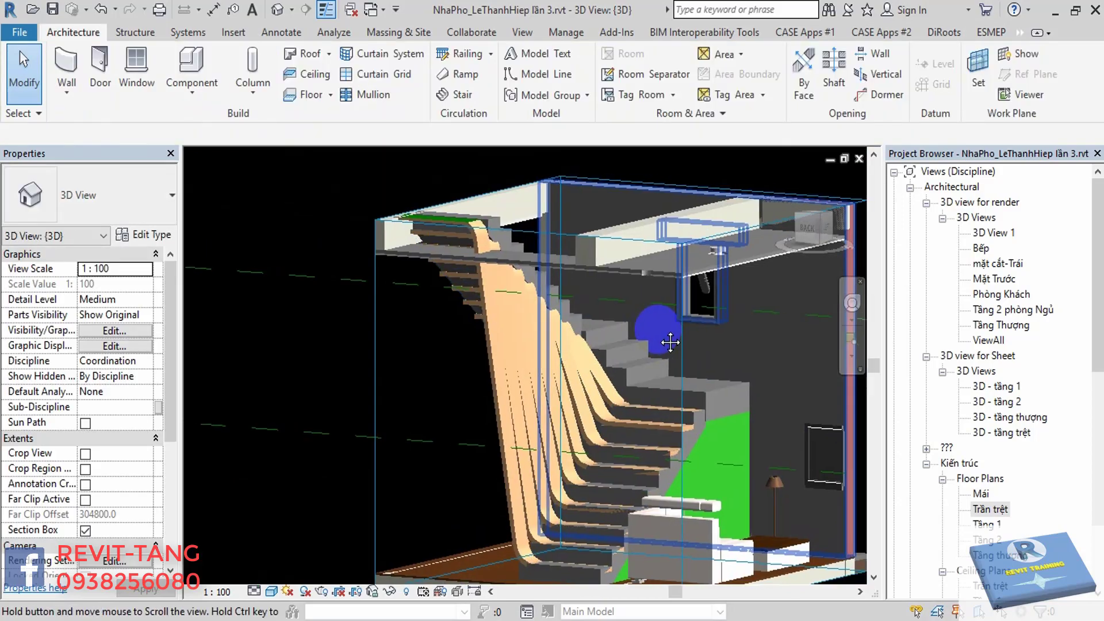
{"action": "mouse_move", "coordinate": [644, 345]}
{"action": "middle_mouse_down", "text": "shift"}
{"action": "mouse_move", "coordinate": [631, 334]}
{"action": "mouse_move", "coordinate": [657, 389]}
{"action": "middle_mouse_up", "text": "shift"}
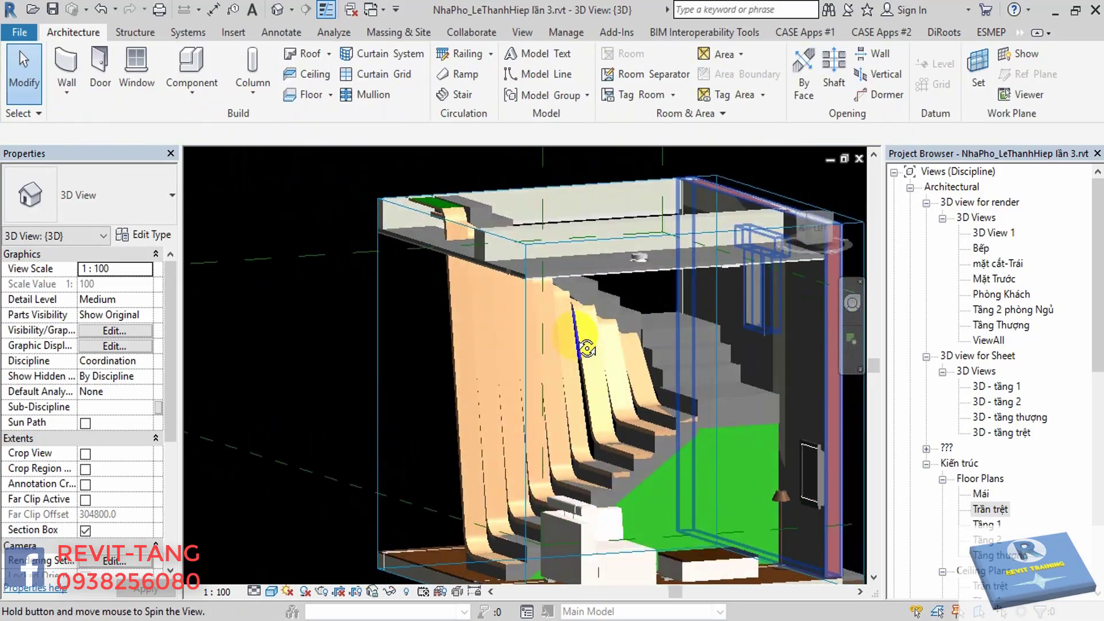
{"action": "scroll", "coordinate": [657, 389], "scroll_direction": "up", "scroll_amount": 5}
Back in Section 5, edit the stair finish roof using the stair face as work plane.
{"action": "key", "text": "ctrl+Tab"}
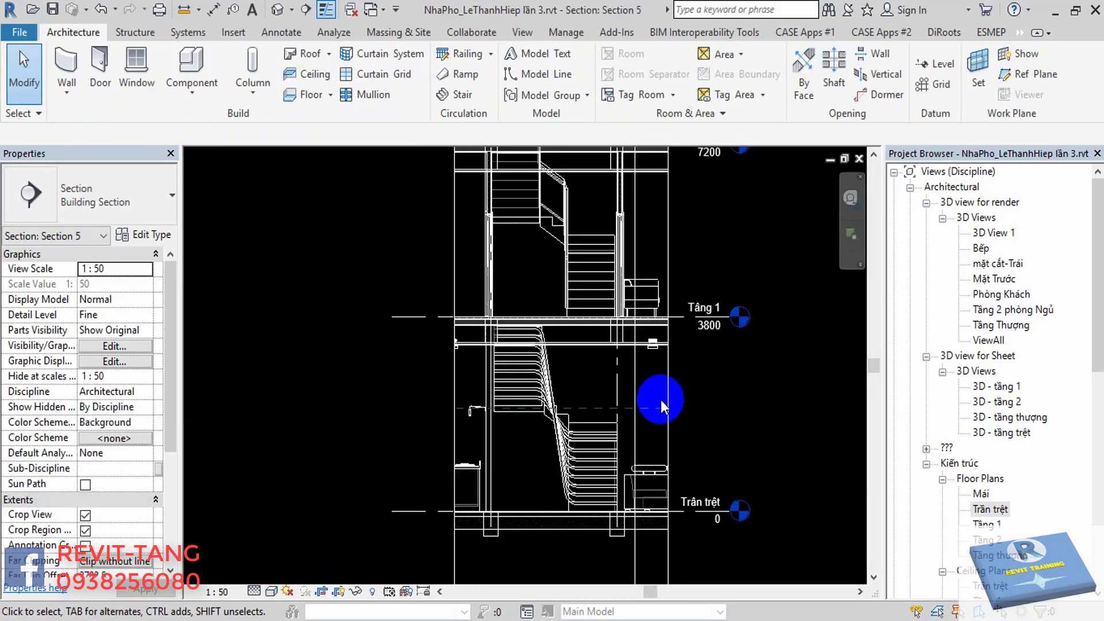
{"action": "scroll", "coordinate": [582, 449], "scroll_direction": "up", "scroll_amount": 2}
{"action": "scroll", "coordinate": [594, 434], "scroll_direction": "up", "scroll_amount": 3}
{"action": "left_click", "coordinate": [587, 416]}
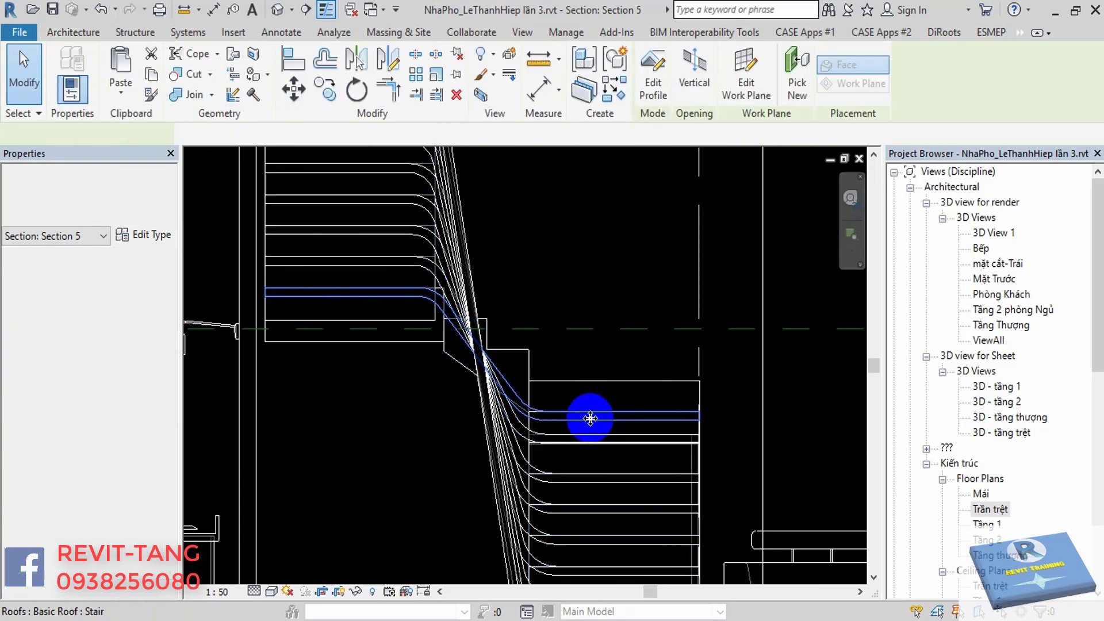
{"action": "double_click", "coordinate": [645, 415]}
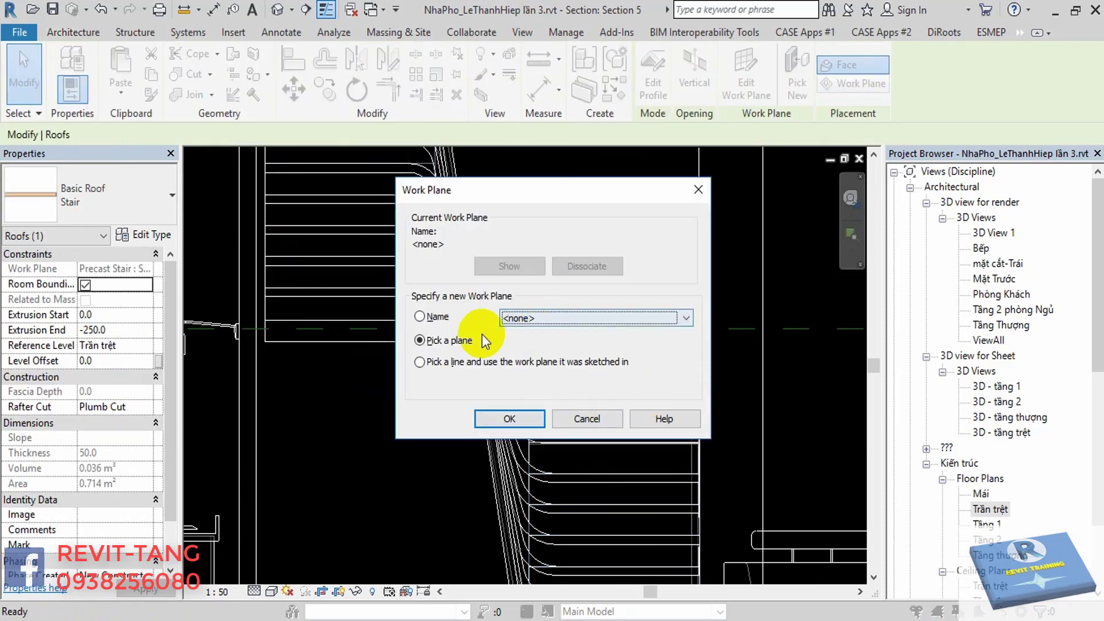
{"action": "left_click", "coordinate": [569, 319]}
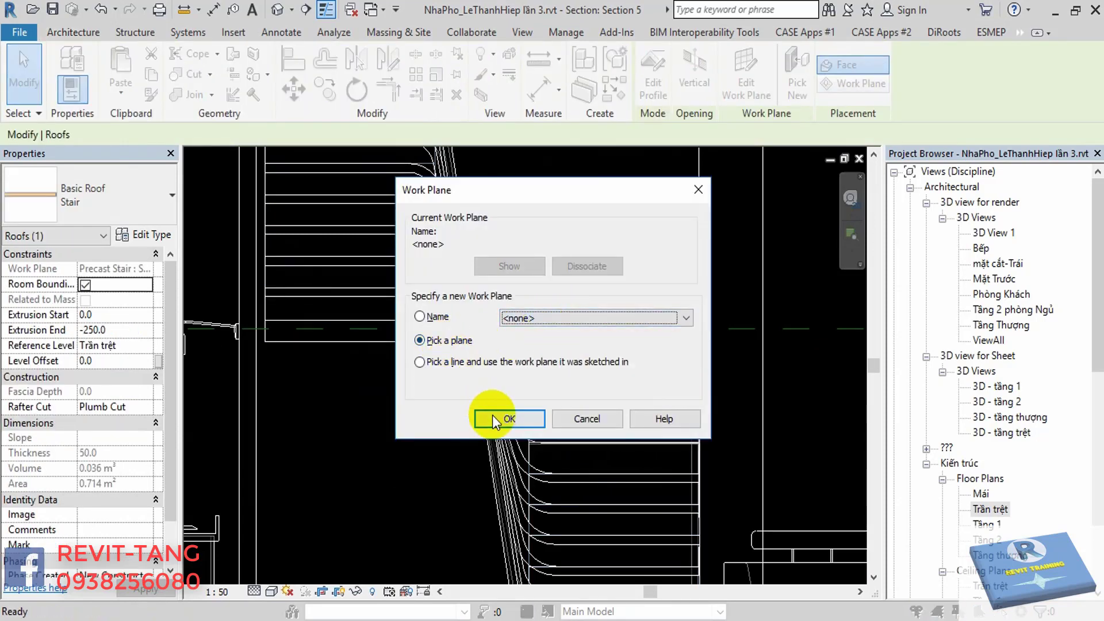
{"action": "left_click", "coordinate": [492, 415]}
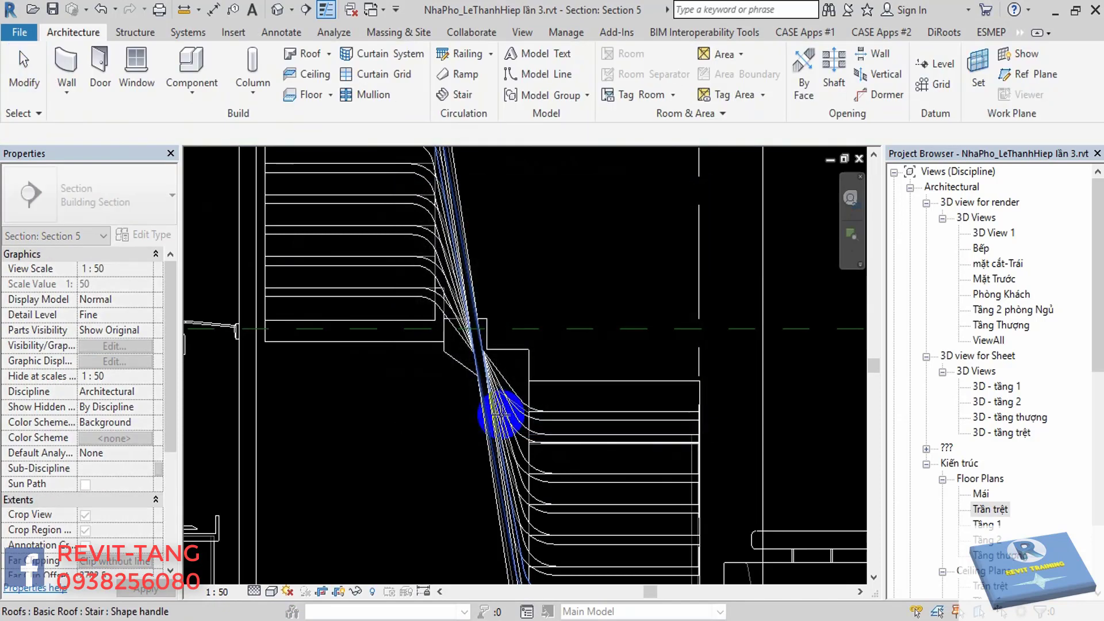
{"action": "left_click", "coordinate": [612, 394]}
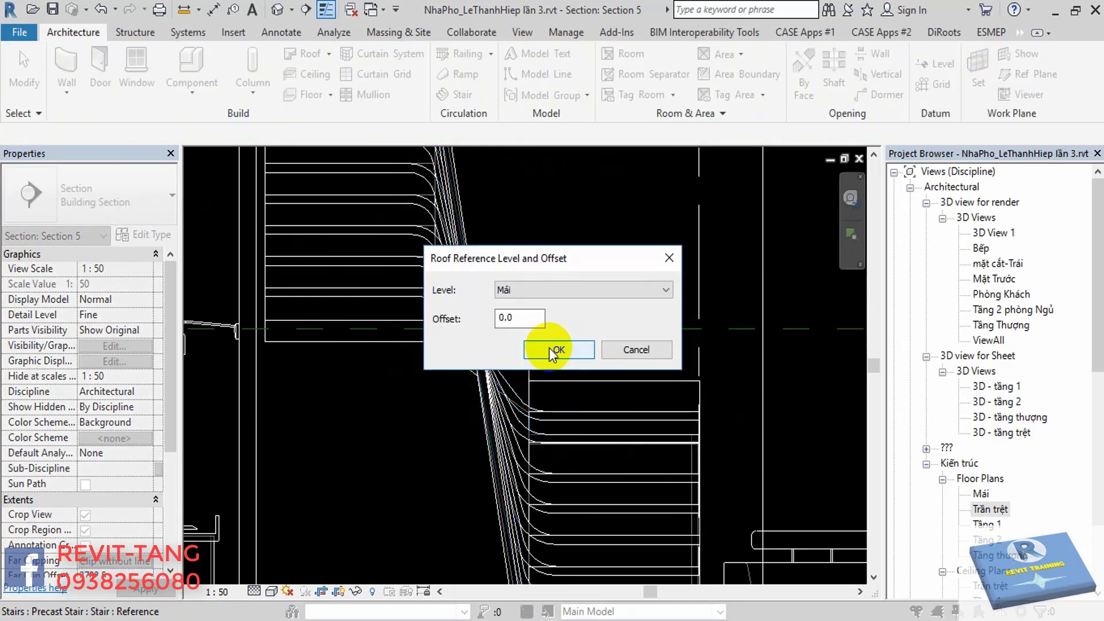
Set the roof's reference level to Trần trệt and start its profile sketch.
{"action": "left_click", "coordinate": [555, 292]}
{"action": "left_click", "coordinate": [546, 291]}
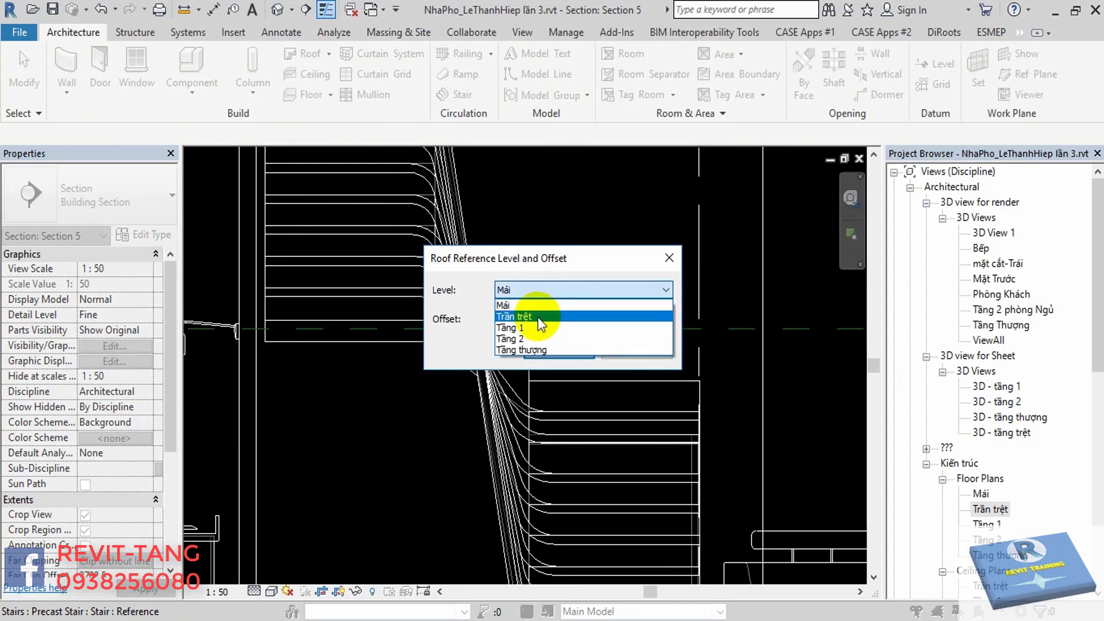
{"action": "left_click", "coordinate": [537, 316]}
{"action": "left_click", "coordinate": [572, 352]}
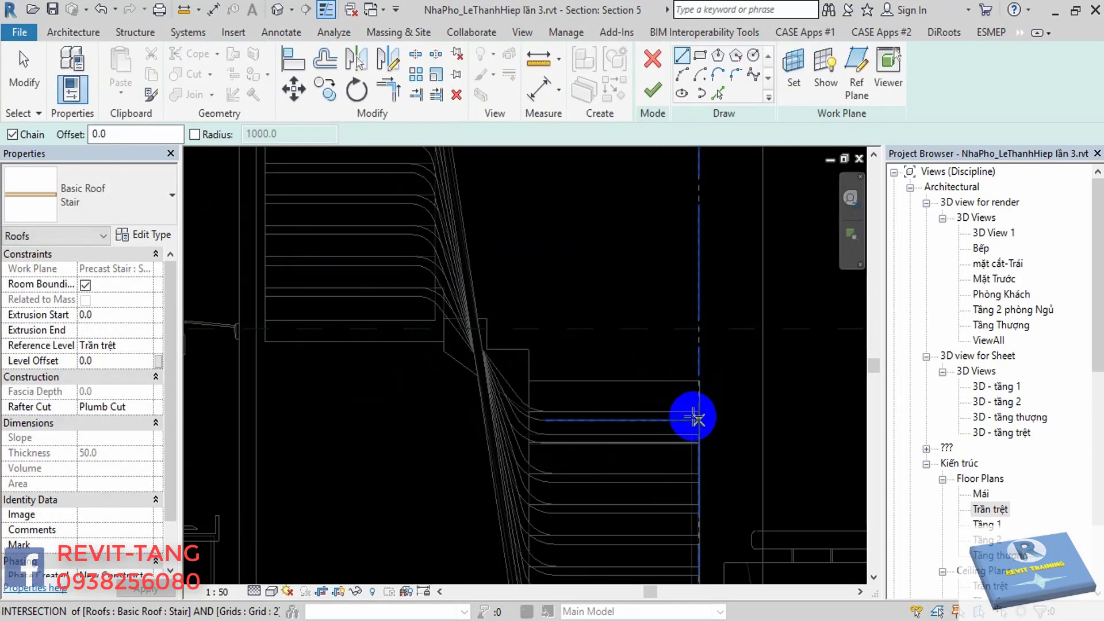
Draw the profile lines from the landing down the slope to the stair base.
{"action": "scroll", "coordinate": [694, 405], "scroll_direction": "up", "scroll_amount": 2}
{"action": "left_click", "coordinate": [703, 368]}
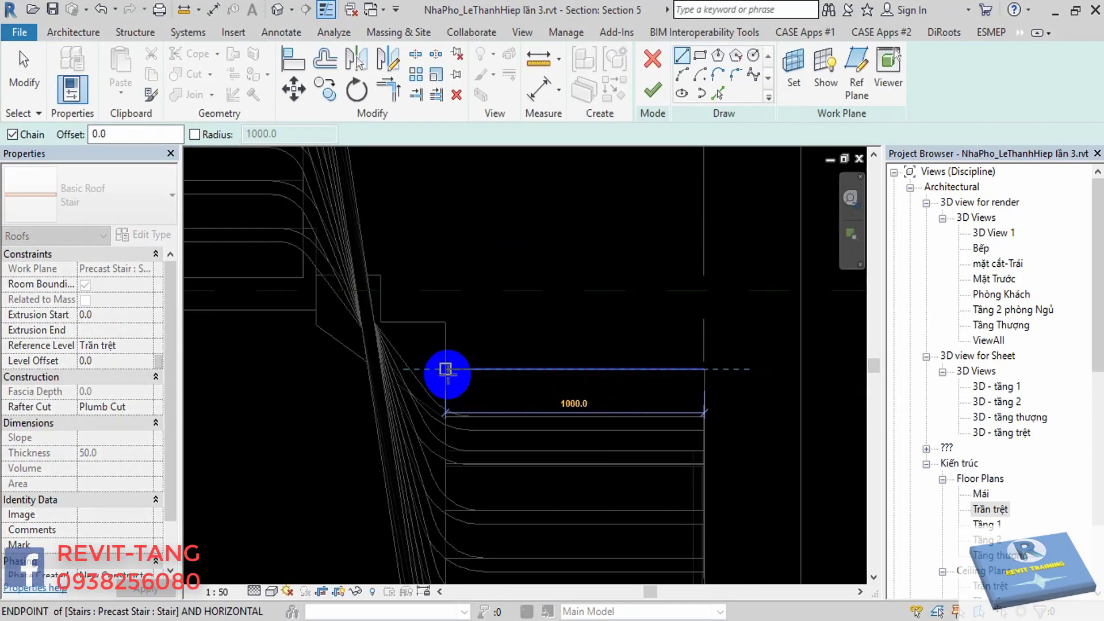
{"action": "middle_click_drag", "start_coordinate": [442, 372], "coordinate": [501, 441]}
{"action": "scroll", "coordinate": [486, 418], "scroll_direction": "up", "scroll_amount": 1}
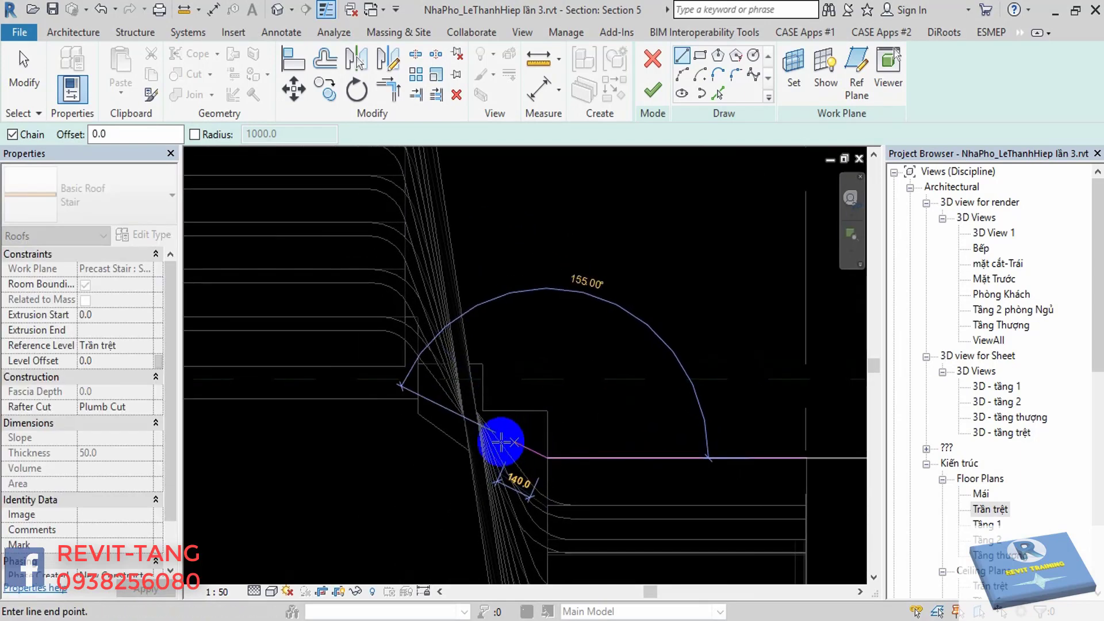
{"action": "scroll", "coordinate": [389, 382], "scroll_direction": "up", "scroll_amount": 2}
{"action": "mouse_move", "coordinate": [414, 394]}
{"action": "middle_mouse_down"}
{"action": "mouse_move", "coordinate": [534, 407]}
{"action": "mouse_move", "coordinate": [414, 398]}
{"action": "middle_mouse_up"}
{"action": "left_click", "coordinate": [534, 407]}
{"action": "scroll", "coordinate": [536, 388], "scroll_direction": "down", "scroll_amount": 1}
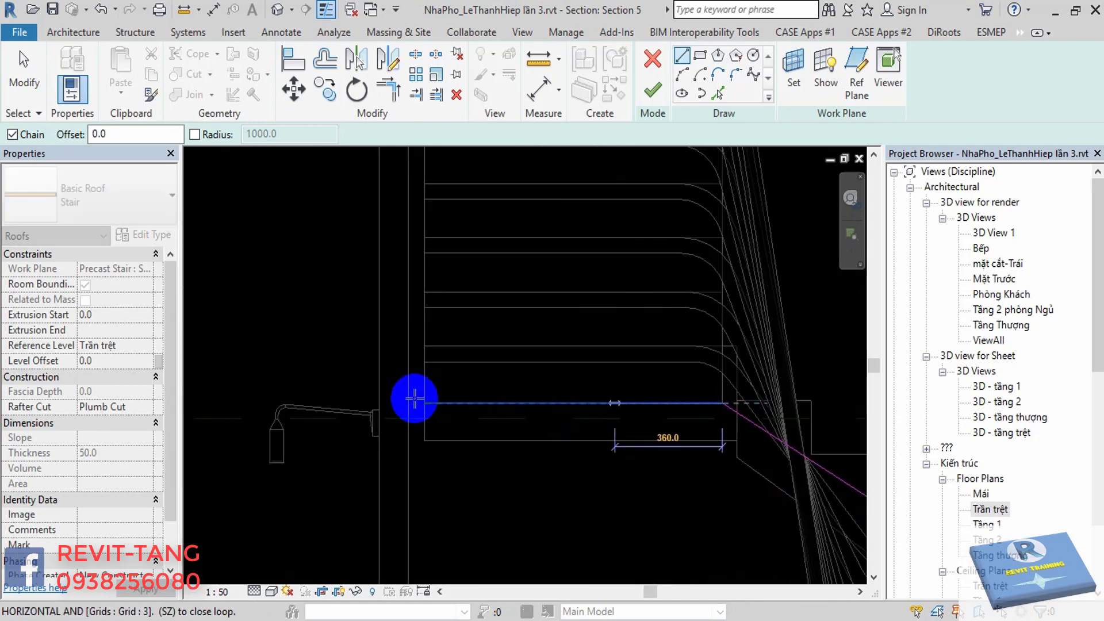
{"action": "middle_click_drag", "start_coordinate": [642, 404], "coordinate": [431, 270]}
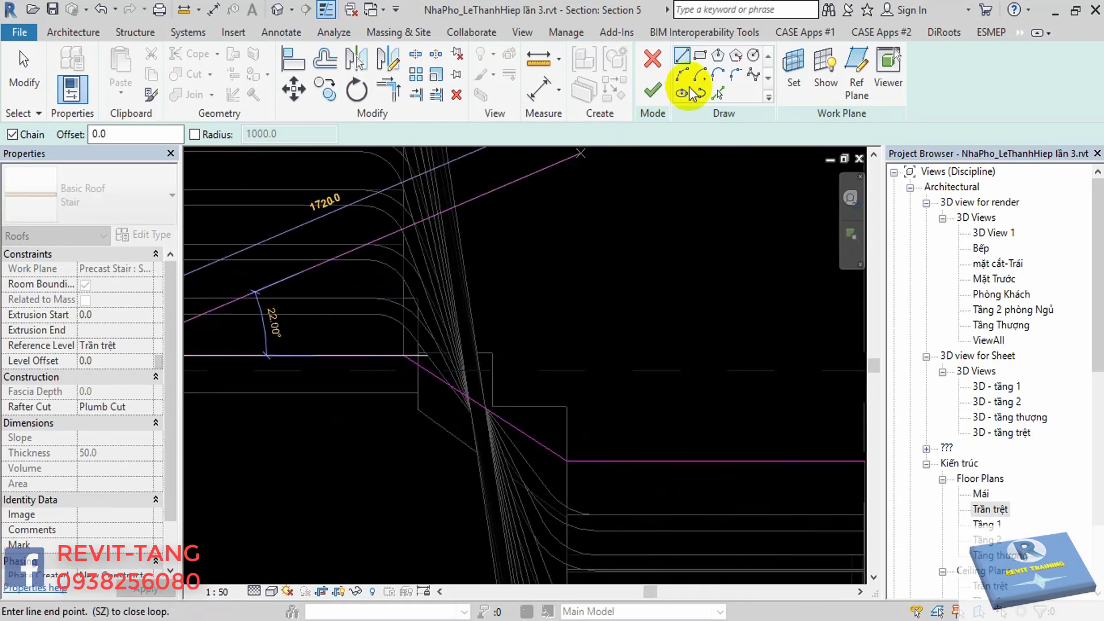
Round the lower bend between the sloped and flat lines with a 200-radius fillet arc.
{"action": "left_click", "coordinate": [736, 74]}
{"action": "scroll", "coordinate": [535, 508], "scroll_direction": "up", "scroll_amount": 1}
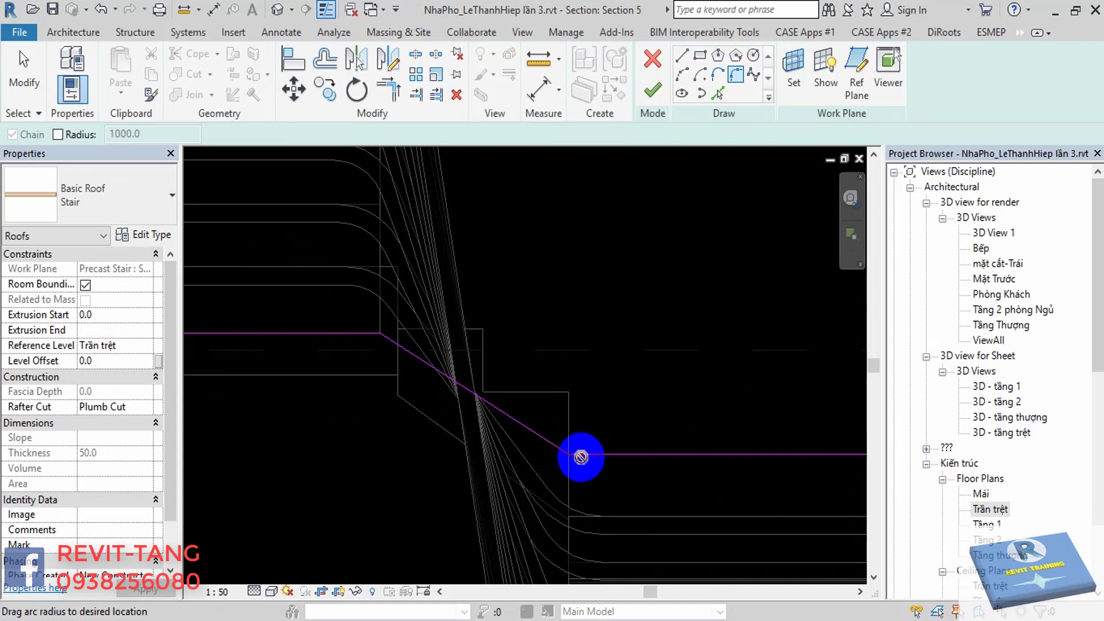
{"action": "scroll", "coordinate": [581, 454], "scroll_direction": "up", "scroll_amount": 2}
{"action": "left_click", "coordinate": [582, 446]}
{"action": "left_click", "coordinate": [598, 176]}
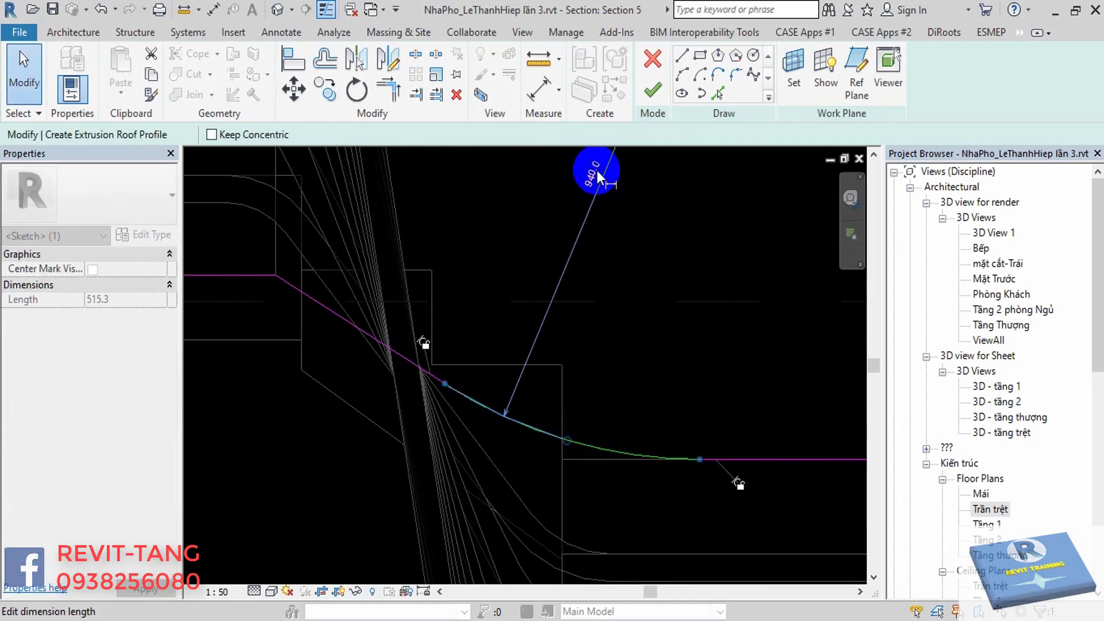
{"action": "type", "text": "200"}
{"action": "key", "text": "Return"}
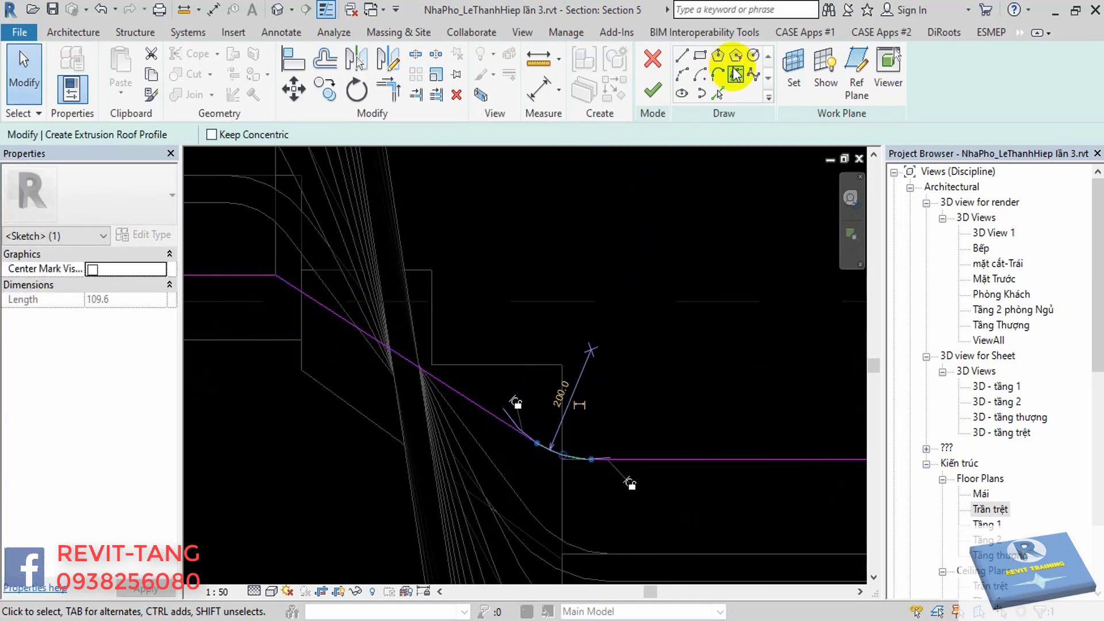
Round the upper bend with another fillet arc and finish the roof profile.
{"action": "left_click", "coordinate": [735, 74]}
{"action": "left_click", "coordinate": [281, 294]}
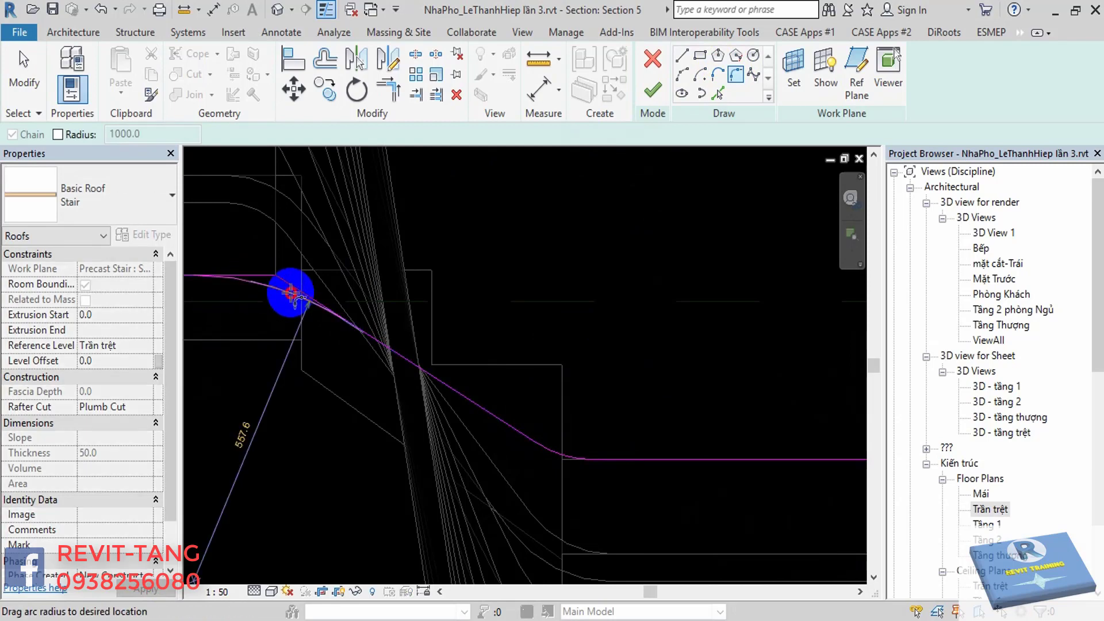
{"action": "key", "text": "Escape"}
{"action": "middle_click_drag", "start_coordinate": [223, 386], "coordinate": [309, 390]}
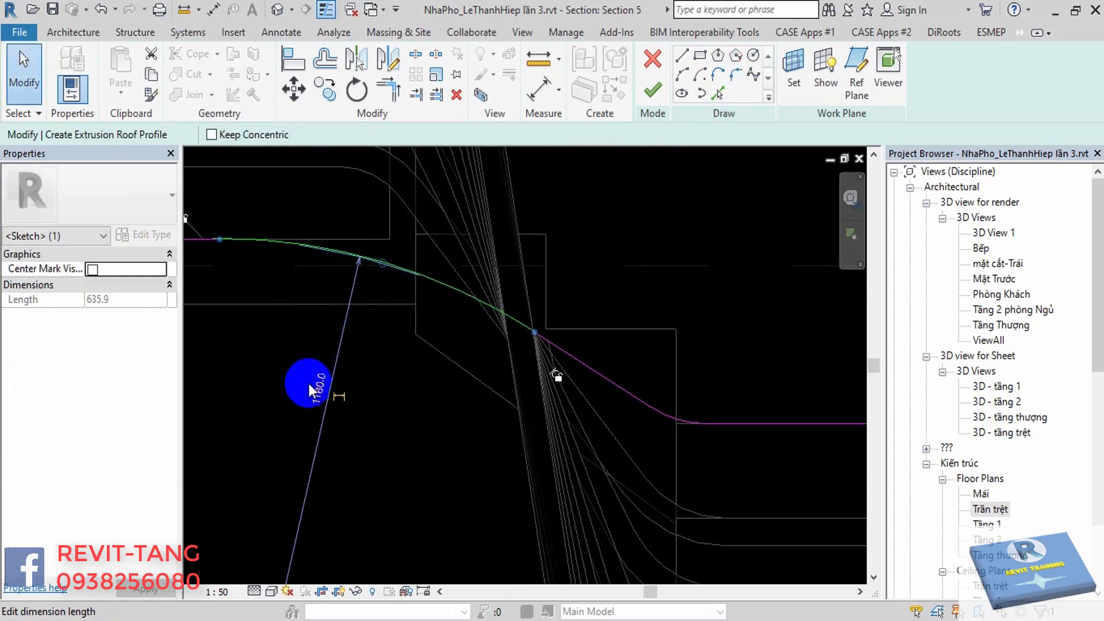
{"action": "type", "text": "200"}
{"action": "key", "text": "Return"}
{"action": "left_click", "coordinate": [653, 90]}
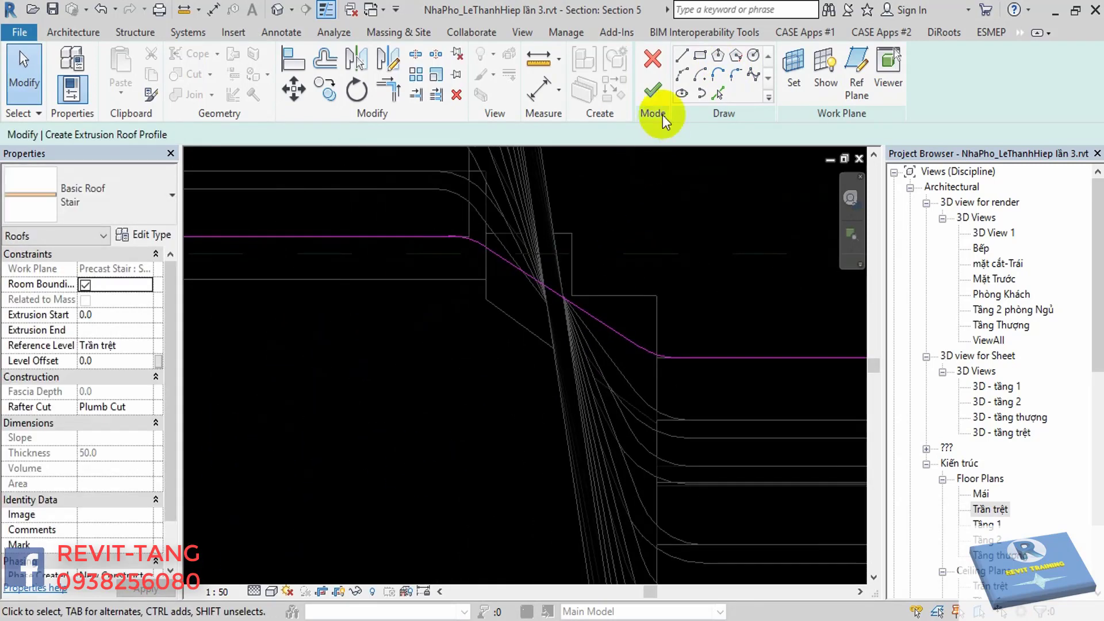
Review the new roof in section, then orbit the default 3D view and select it.
{"action": "scroll", "coordinate": [622, 326], "scroll_direction": "down", "scroll_amount": 1}
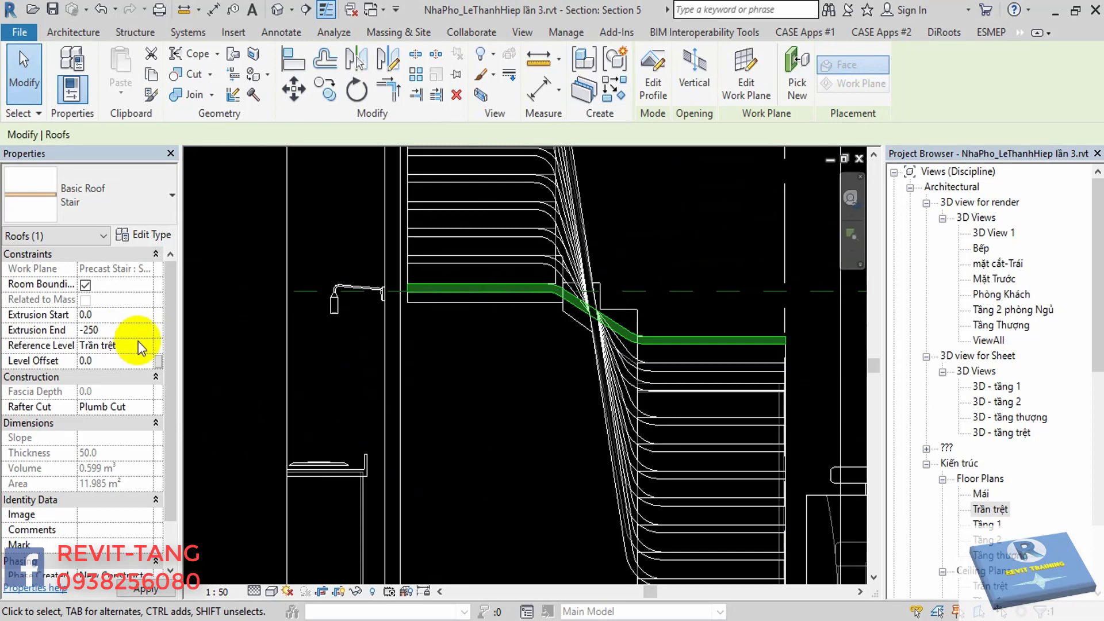
{"action": "left_click", "coordinate": [476, 344]}
{"action": "scroll", "coordinate": [655, 367], "scroll_direction": "up", "scroll_amount": 3}
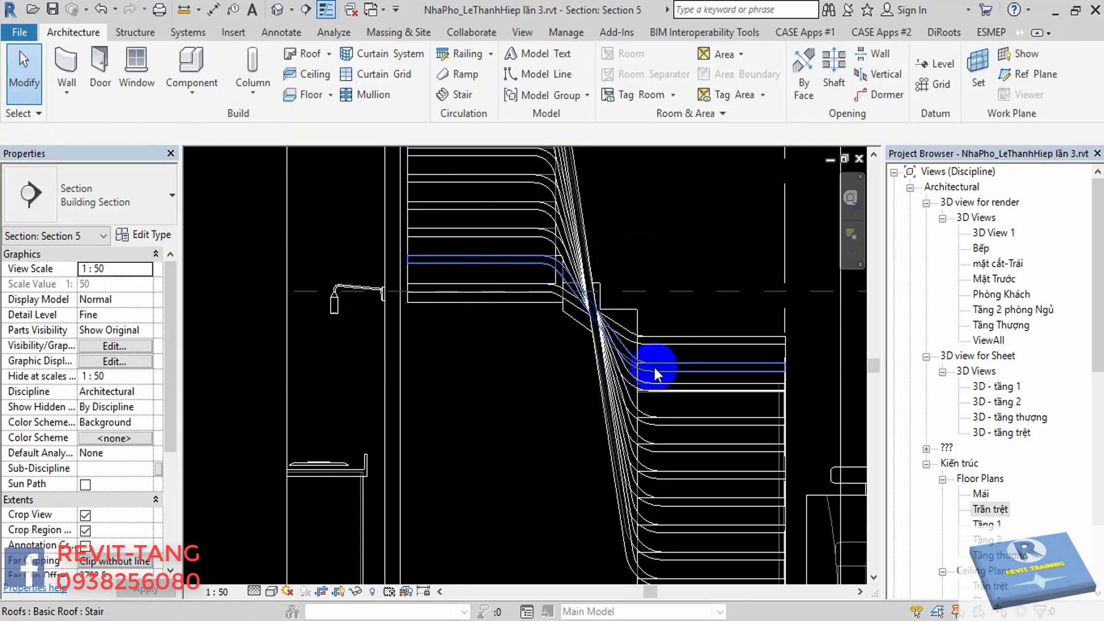
{"action": "mouse_move", "coordinate": [654, 368]}
{"action": "middle_mouse_down"}
{"action": "mouse_move", "coordinate": [686, 362]}
{"action": "mouse_move", "coordinate": [595, 371]}
{"action": "middle_mouse_up"}
{"action": "scroll", "coordinate": [596, 372], "scroll_direction": "down", "scroll_amount": 1}
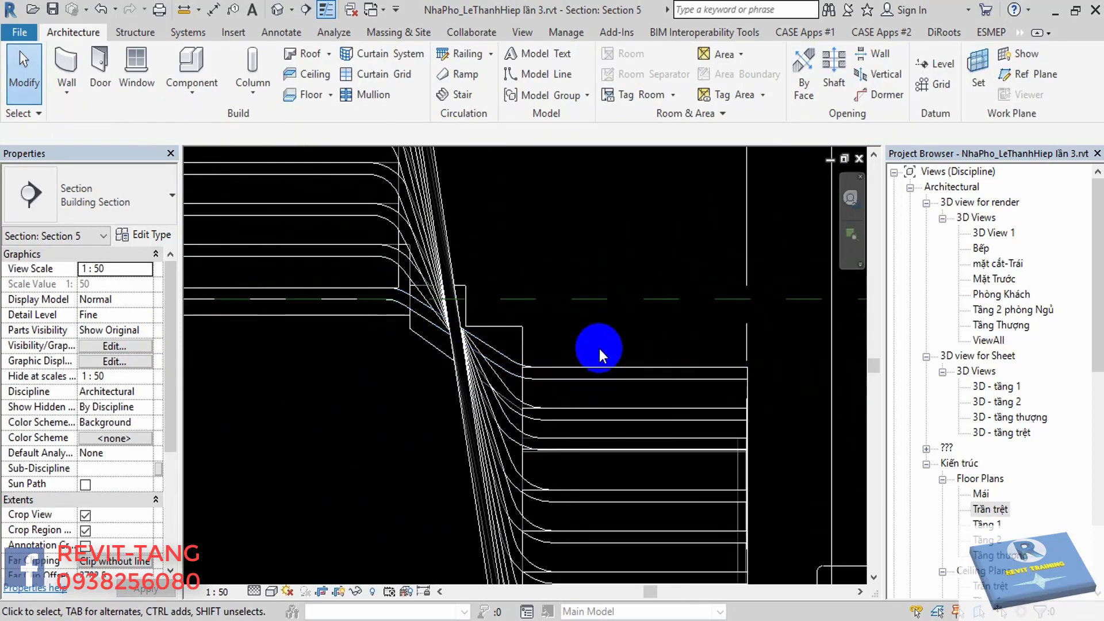
{"action": "left_click", "coordinate": [278, 11]}
{"action": "mouse_move", "coordinate": [509, 346]}
{"action": "middle_mouse_down", "text": "shift"}
{"action": "mouse_move", "coordinate": [714, 419]}
{"action": "mouse_move", "coordinate": [774, 470]}
{"action": "mouse_move", "coordinate": [748, 460]}
{"action": "mouse_move", "coordinate": [764, 451]}
{"action": "mouse_move", "coordinate": [685, 416]}
{"action": "mouse_move", "coordinate": [684, 433]}
{"action": "mouse_move", "coordinate": [690, 409]}
{"action": "mouse_move", "coordinate": [592, 424]}
{"action": "mouse_move", "coordinate": [727, 428]}
{"action": "mouse_move", "coordinate": [793, 345]}
{"action": "middle_mouse_up", "text": "shift"}
{"action": "left_click", "coordinate": [690, 420]}
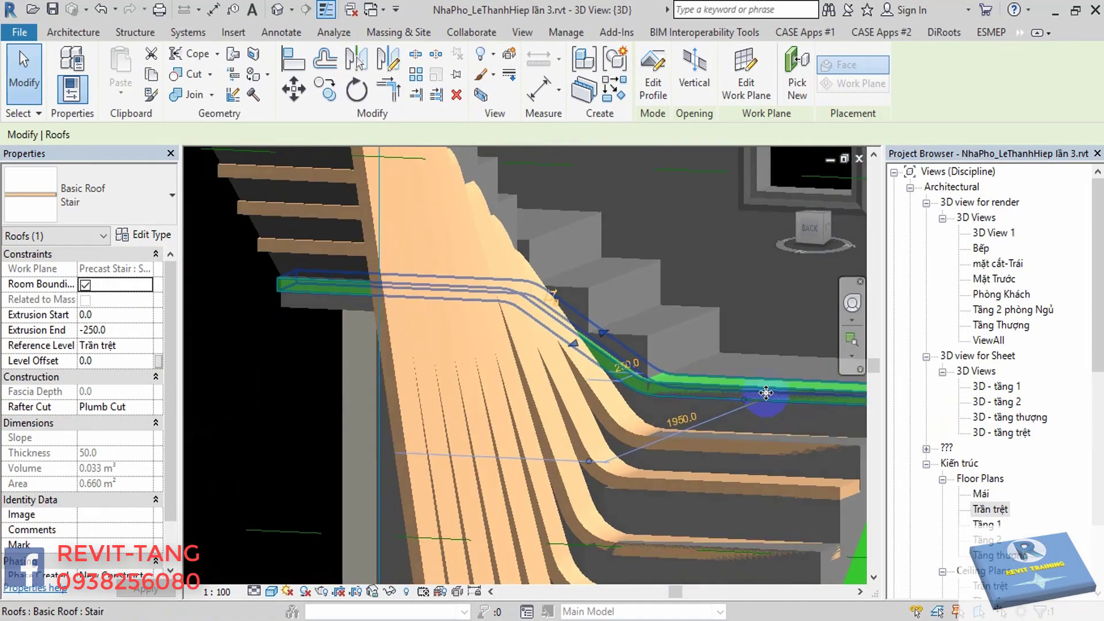
Reopen the stair roof profile from the back view and delete the small lower fillet arc.
{"action": "left_click", "coordinate": [795, 263]}
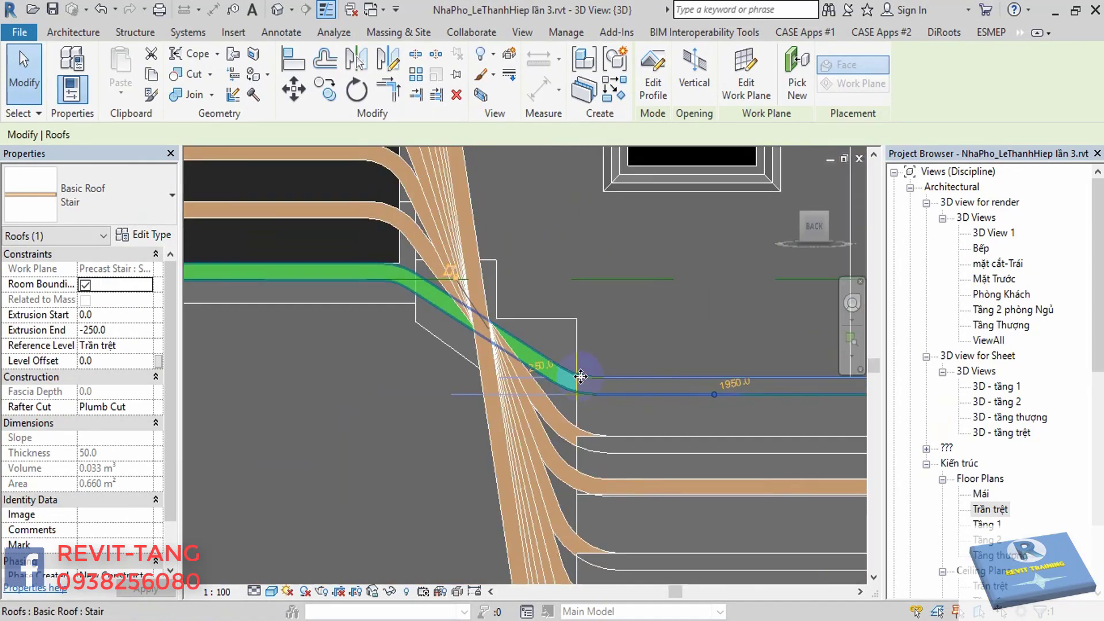
{"action": "double_click", "coordinate": [581, 377]}
{"action": "left_click", "coordinate": [586, 382]}
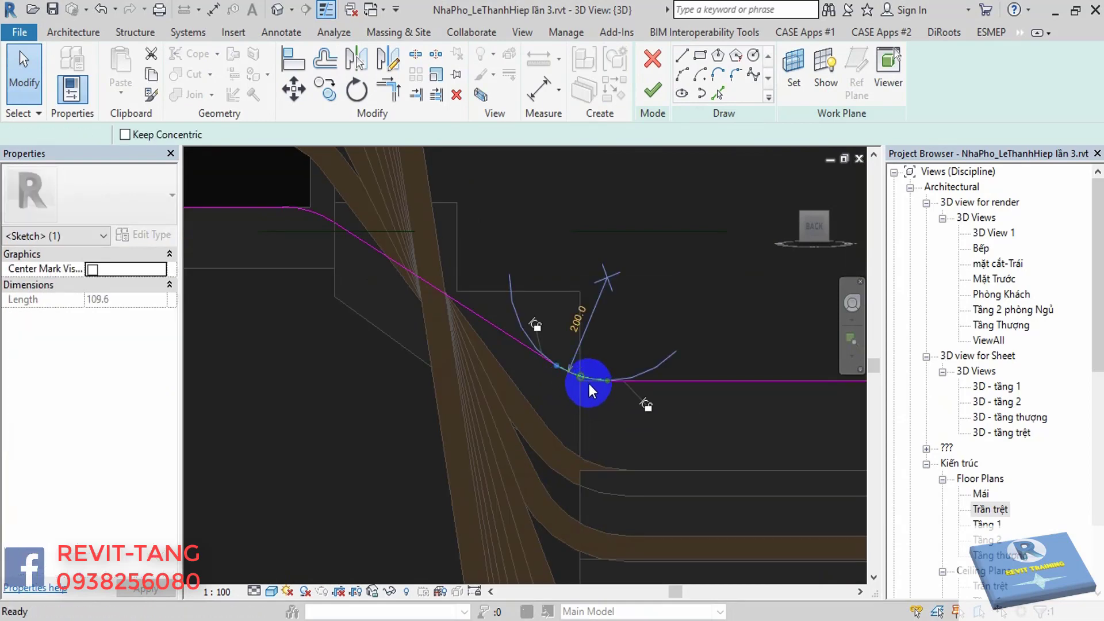
{"action": "key", "text": "Delete"}
Redraw the stepped profile with straight vertical and horizontal line segments up to the upper profile line.
{"action": "left_click", "coordinate": [681, 56]}
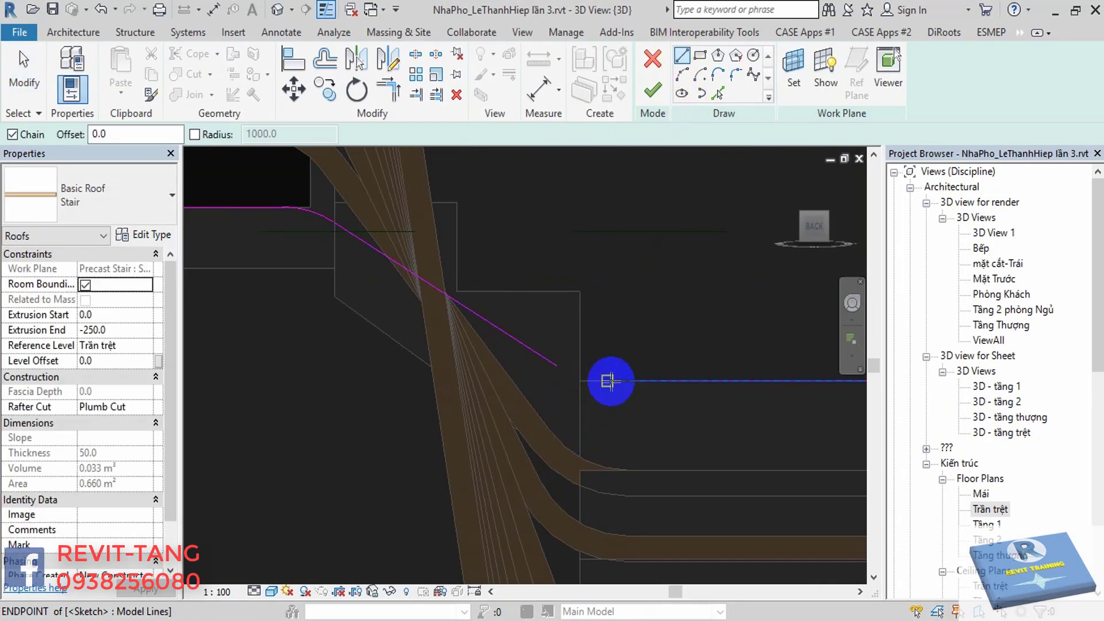
{"action": "left_click", "coordinate": [581, 380]}
{"action": "left_click", "coordinate": [578, 290]}
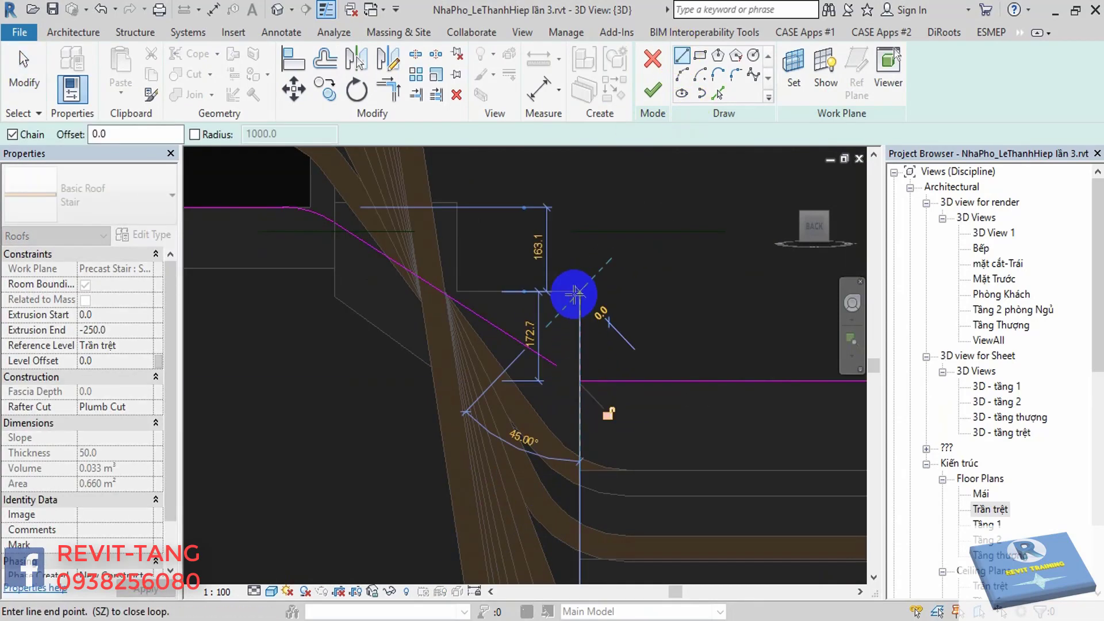
{"action": "left_click", "coordinate": [457, 291]}
{"action": "middle_click_drag", "start_coordinate": [454, 212], "coordinate": [521, 303]}
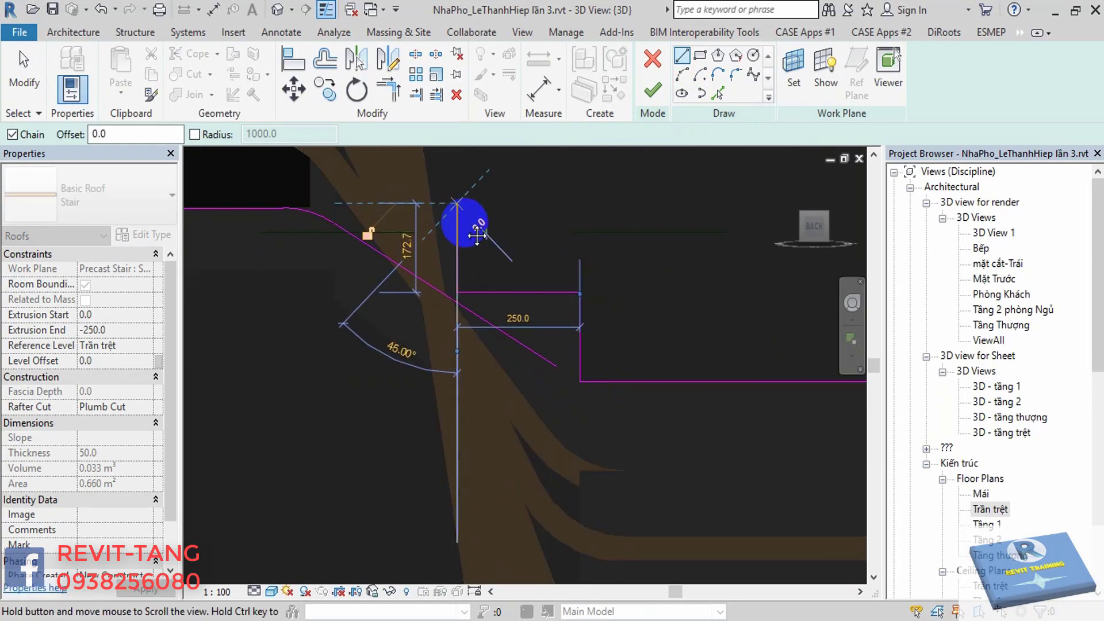
{"action": "left_click", "coordinate": [521, 303]}
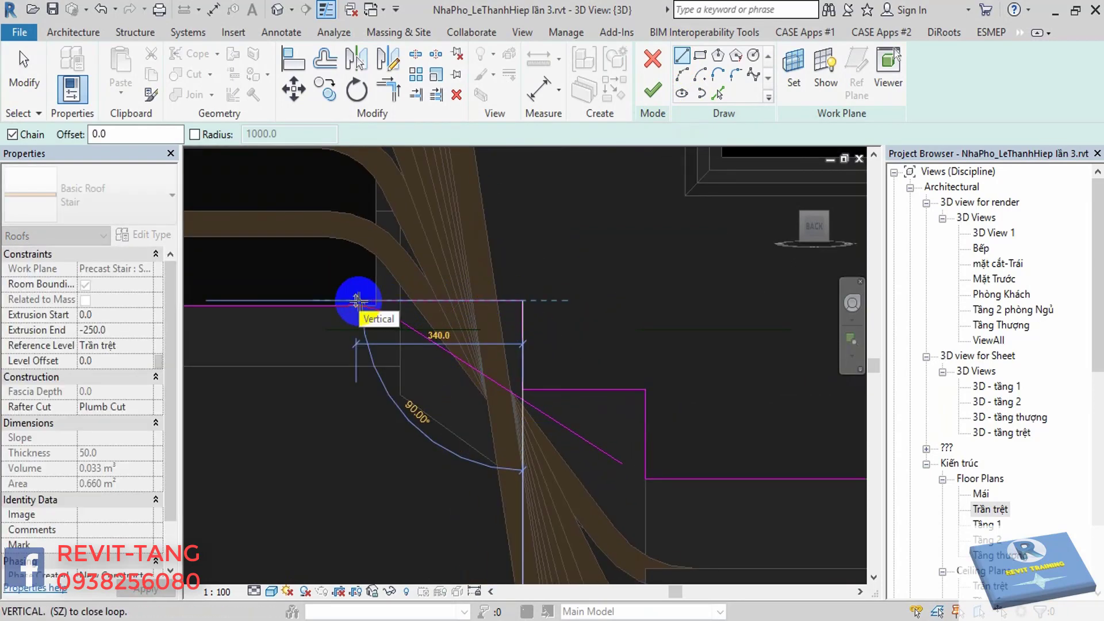
{"action": "left_click", "coordinate": [357, 300]}
{"action": "middle_click_drag", "start_coordinate": [386, 343], "coordinate": [609, 388]}
{"action": "scroll", "coordinate": [663, 351], "scroll_direction": "up", "scroll_amount": 2}
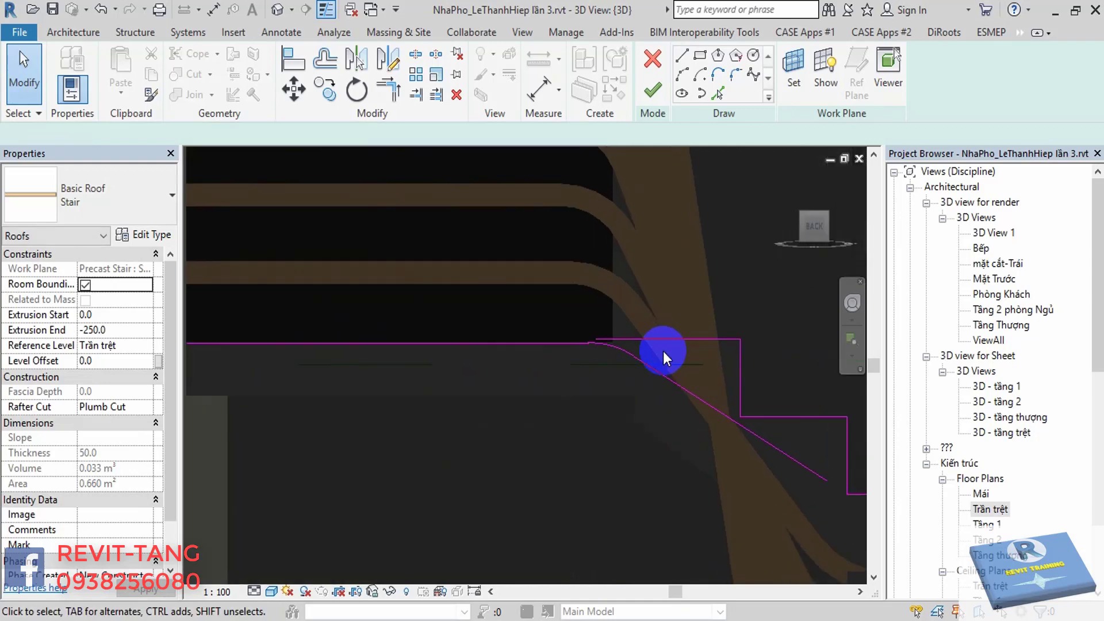
{"action": "key", "text": "Escape"}
{"action": "key", "text": "Escape"}
Delete the upper fillet arc from the profile sketch.
{"action": "left_click", "coordinate": [598, 350]}
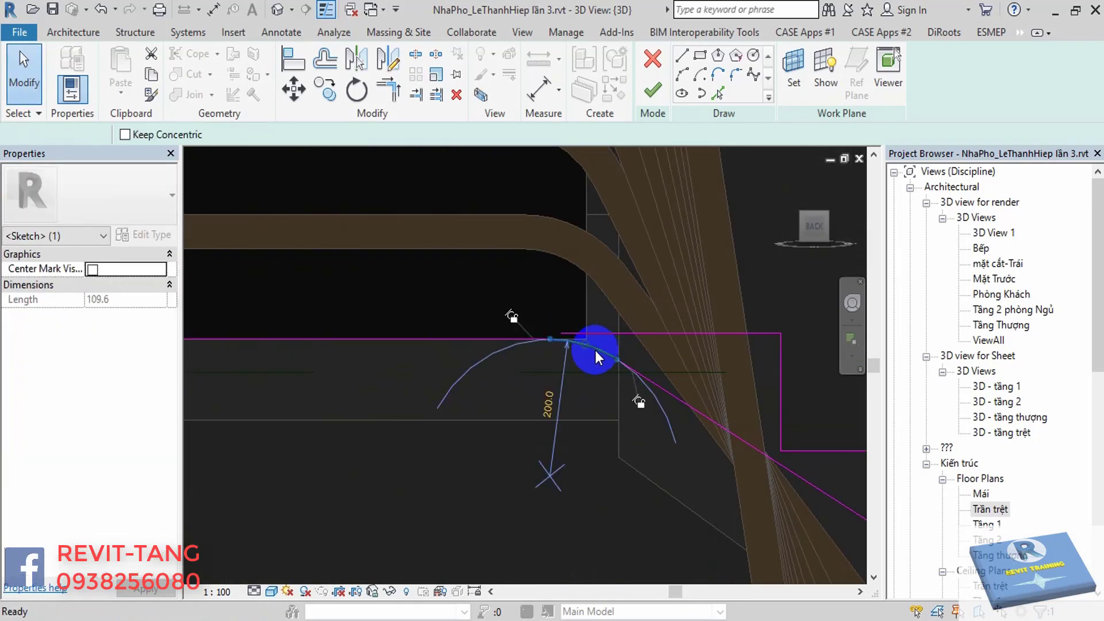
{"action": "key", "text": "Delete"}
{"action": "scroll", "coordinate": [633, 368], "scroll_direction": "down", "scroll_amount": 2}
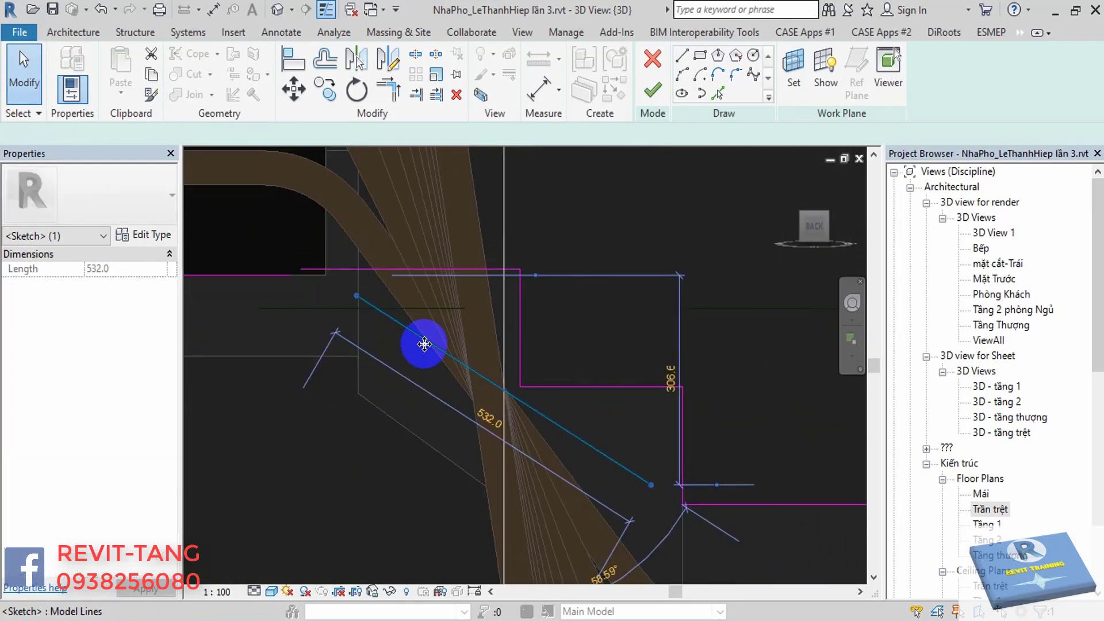
{"action": "scroll", "coordinate": [418, 357], "scroll_direction": "up", "scroll_amount": 2}
{"action": "scroll", "coordinate": [399, 363], "scroll_direction": "up", "scroll_amount": 2}
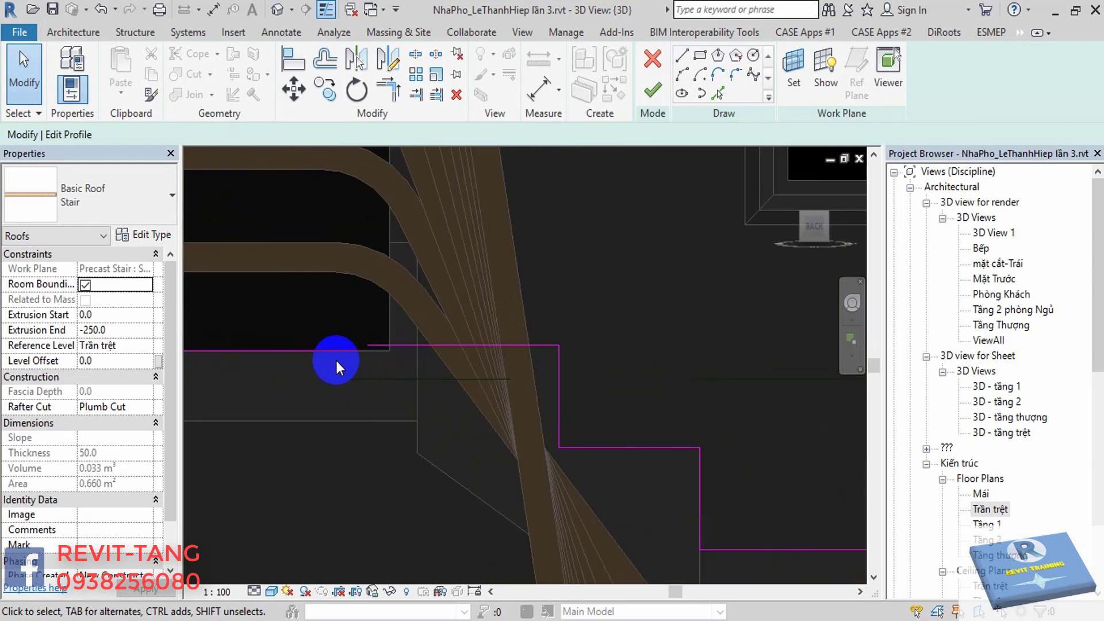
Try aligning sketch lines to the profile's top line with the AL command, then cancel.
{"action": "key", "text": "a"}
{"action": "key", "text": "l"}
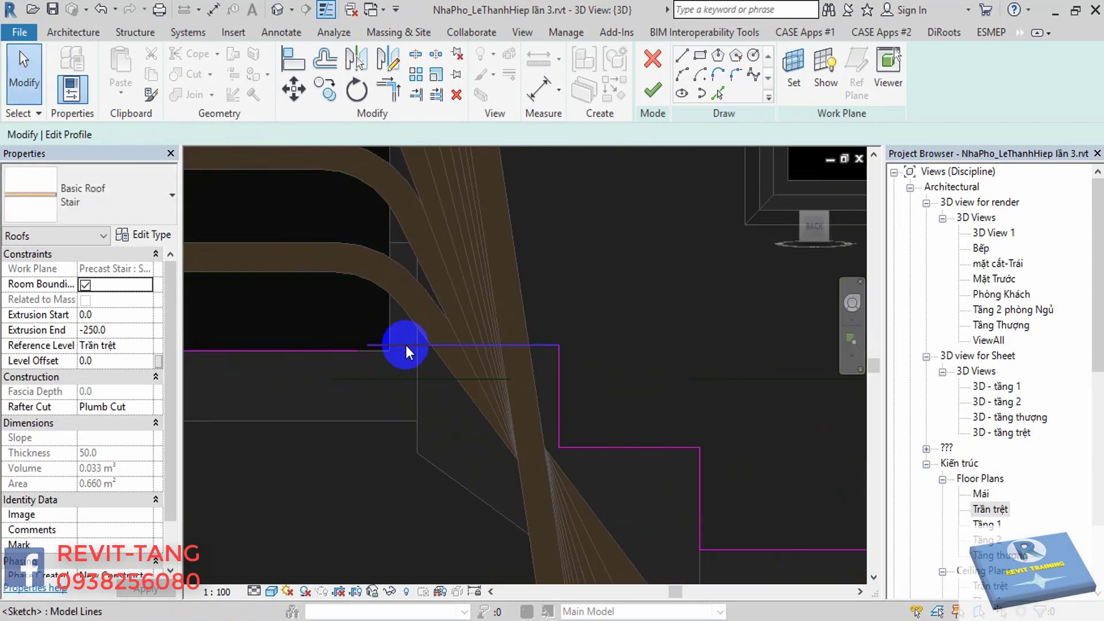
{"action": "scroll", "coordinate": [405, 345], "scroll_direction": "up", "scroll_amount": 2}
{"action": "left_click", "coordinate": [391, 351]}
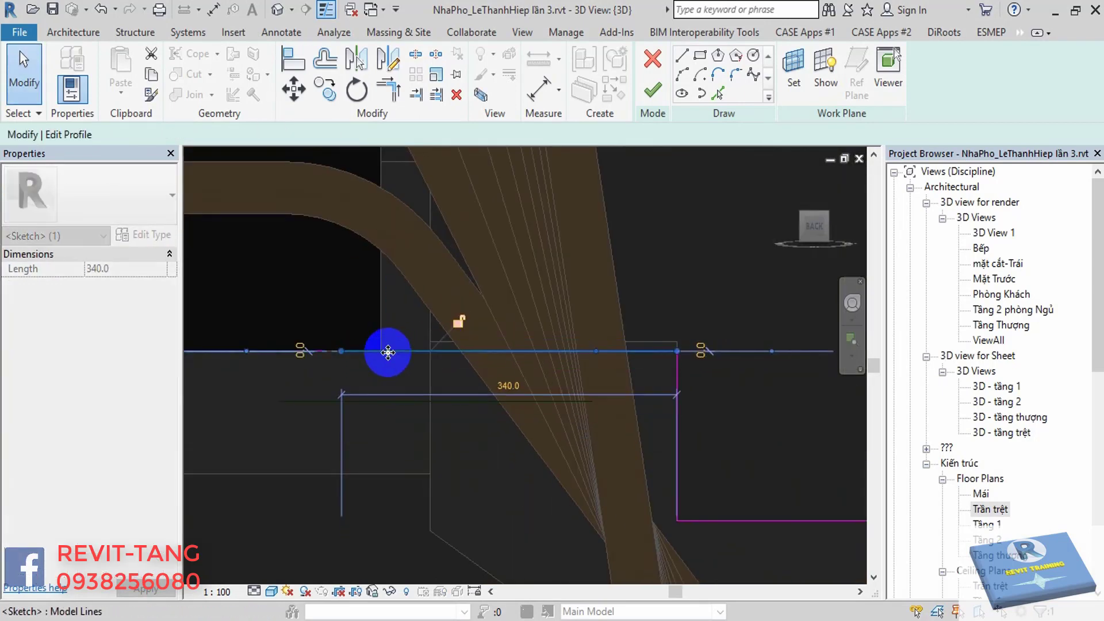
{"action": "key", "text": "Escape"}
{"action": "key", "text": "a"}
{"action": "key", "text": "l"}
{"action": "scroll", "coordinate": [367, 364], "scroll_direction": "down", "scroll_amount": 2}
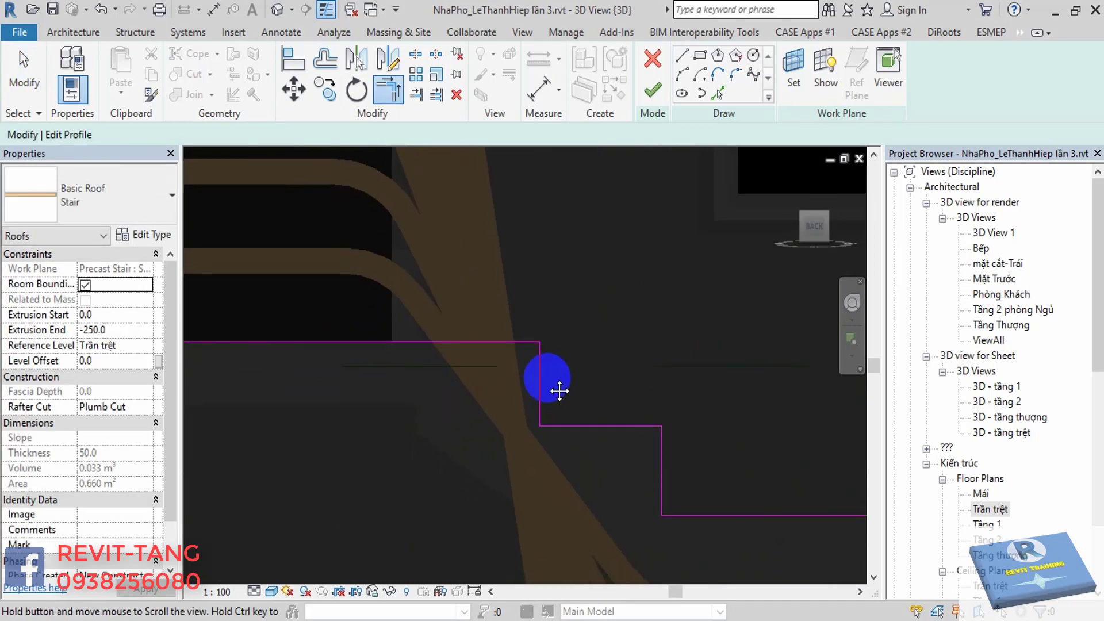
{"action": "middle_click_drag", "start_coordinate": [546, 382], "coordinate": [633, 389]}
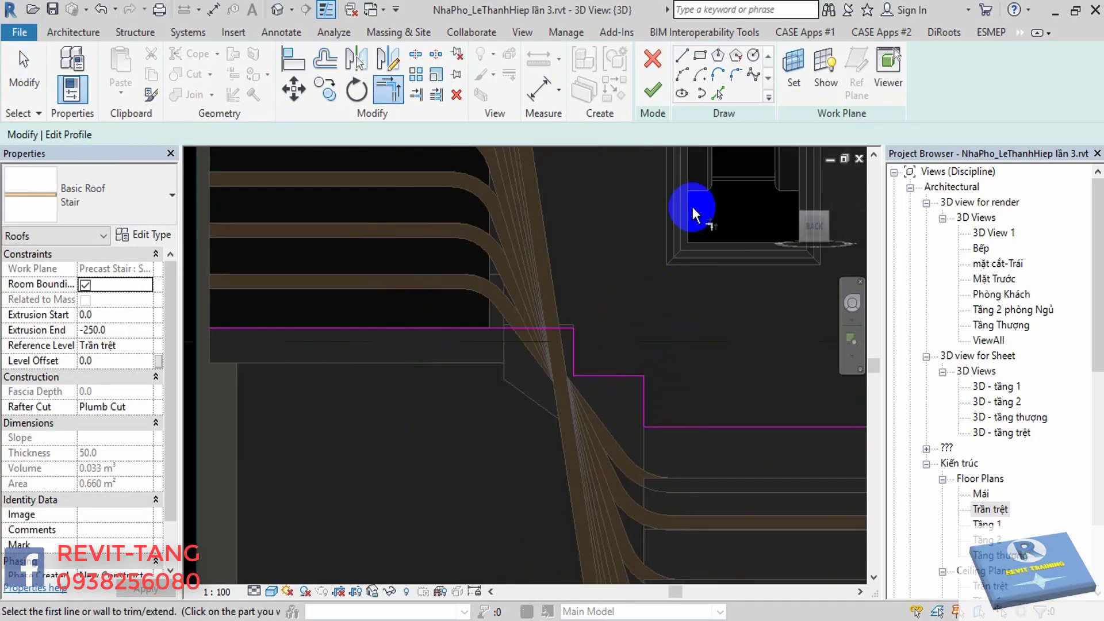
{"action": "scroll", "coordinate": [692, 207], "scroll_direction": "up", "scroll_amount": 2}
Round the profile's upper corner with a fillet arc of radius 250.
{"action": "left_click", "coordinate": [719, 74]}
{"action": "left_click", "coordinate": [735, 73]}
{"action": "scroll", "coordinate": [562, 400], "scroll_direction": "up", "scroll_amount": 4}
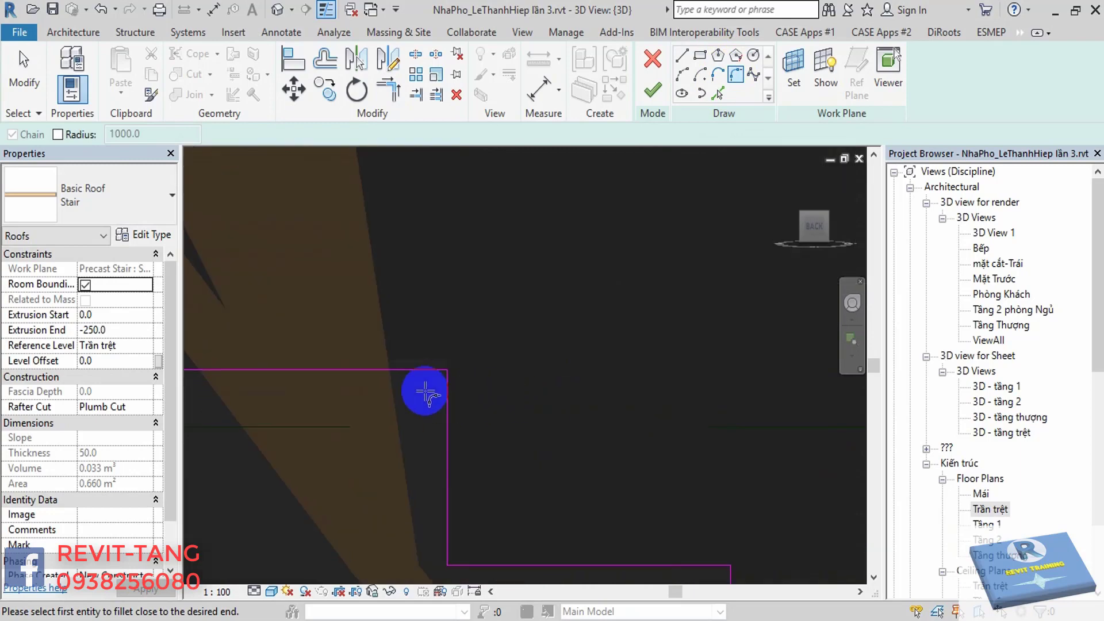
{"action": "scroll", "coordinate": [445, 378], "scroll_direction": "down", "scroll_amount": 3}
{"action": "middle_click_drag", "start_coordinate": [445, 377], "coordinate": [601, 375]}
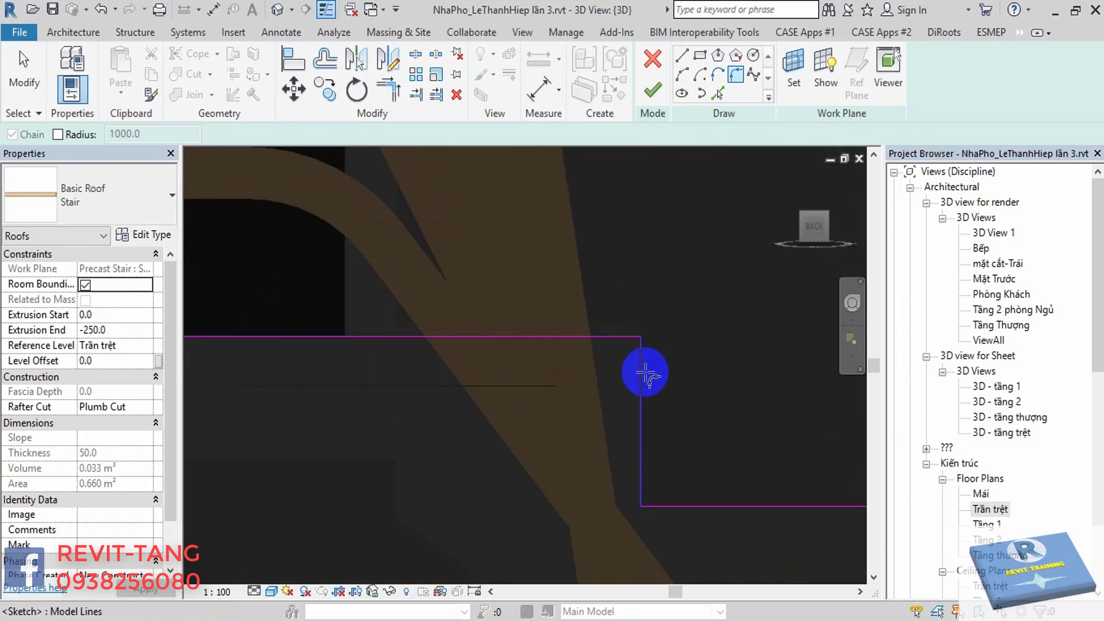
{"action": "scroll", "coordinate": [614, 343], "scroll_direction": "up", "scroll_amount": 2}
{"action": "left_click", "coordinate": [639, 348]}
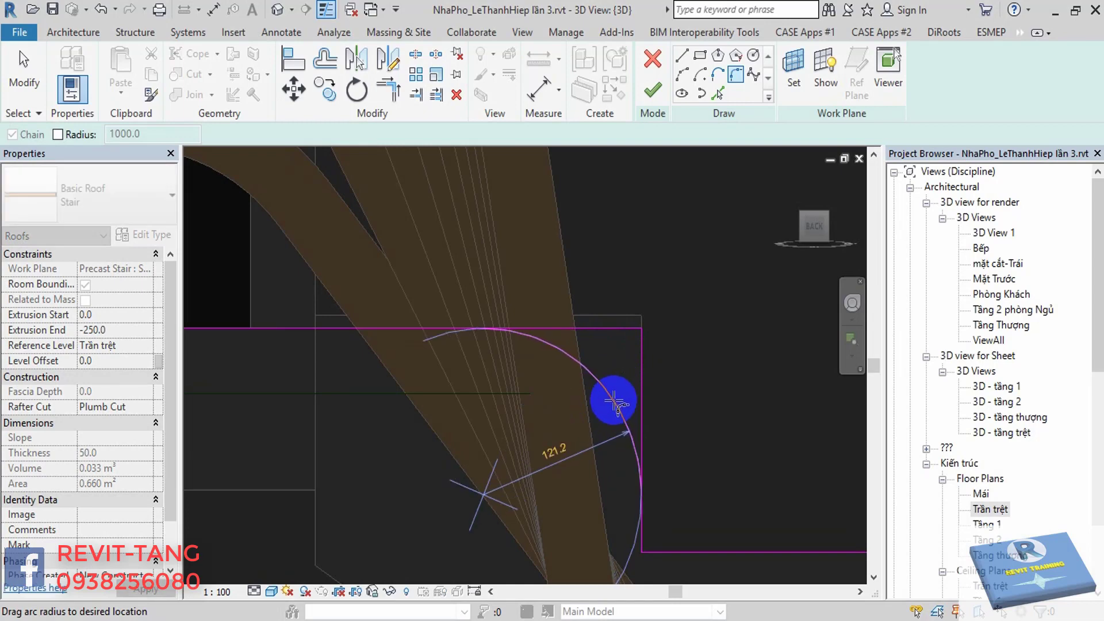
{"action": "left_click", "coordinate": [614, 401]}
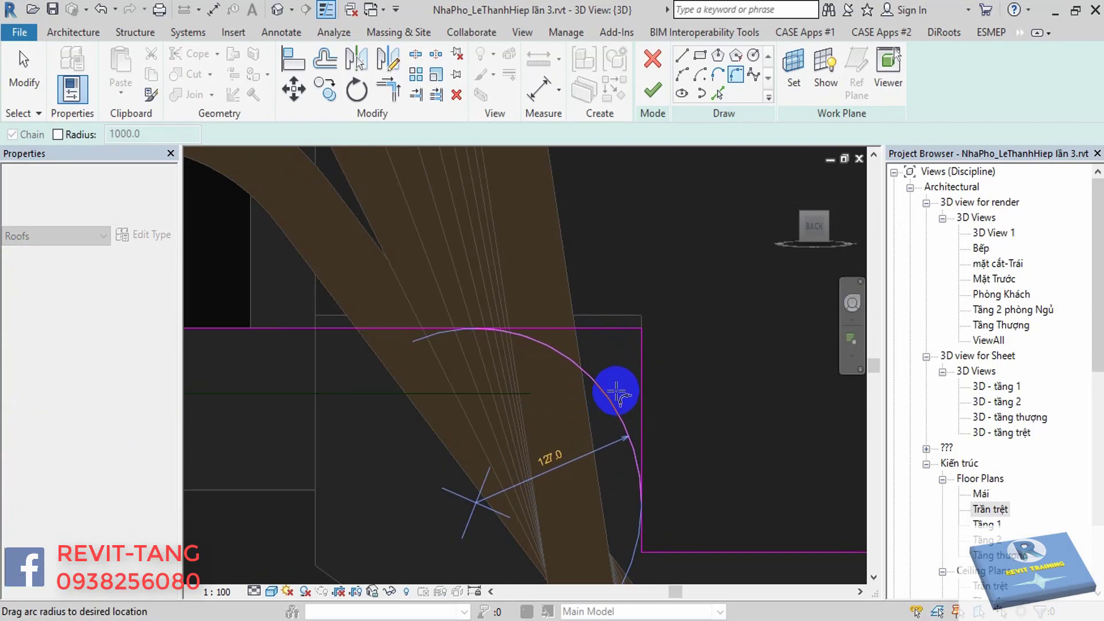
{"action": "key", "text": "Escape"}
{"action": "left_click", "coordinate": [537, 405]}
{"action": "type", "text": "2"}
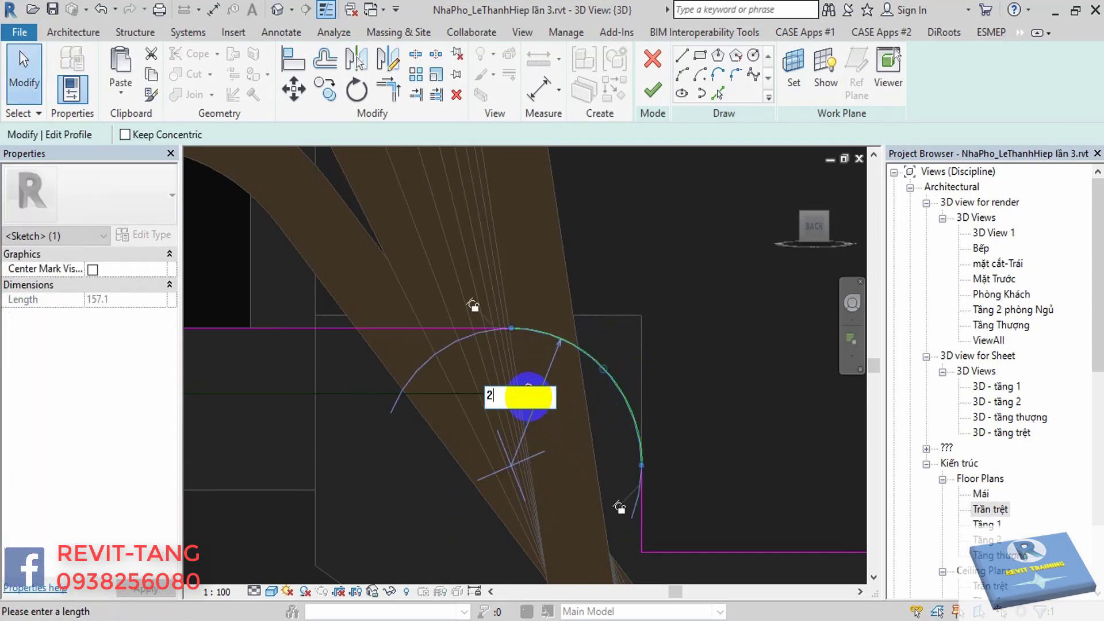
{"action": "type", "text": "50"}
{"action": "key", "text": "Return"}
Reduce the rounded corner arc's radius by entering 2.
{"action": "scroll", "coordinate": [703, 358], "scroll_direction": "up", "scroll_amount": 2}
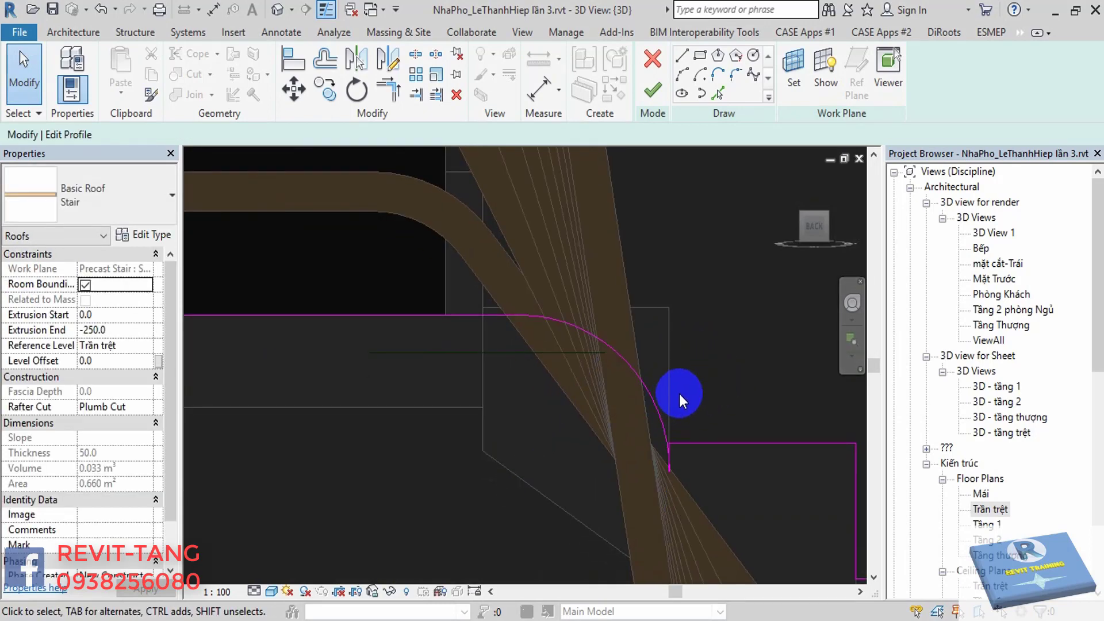
{"action": "scroll", "coordinate": [678, 392], "scroll_direction": "down", "scroll_amount": 1}
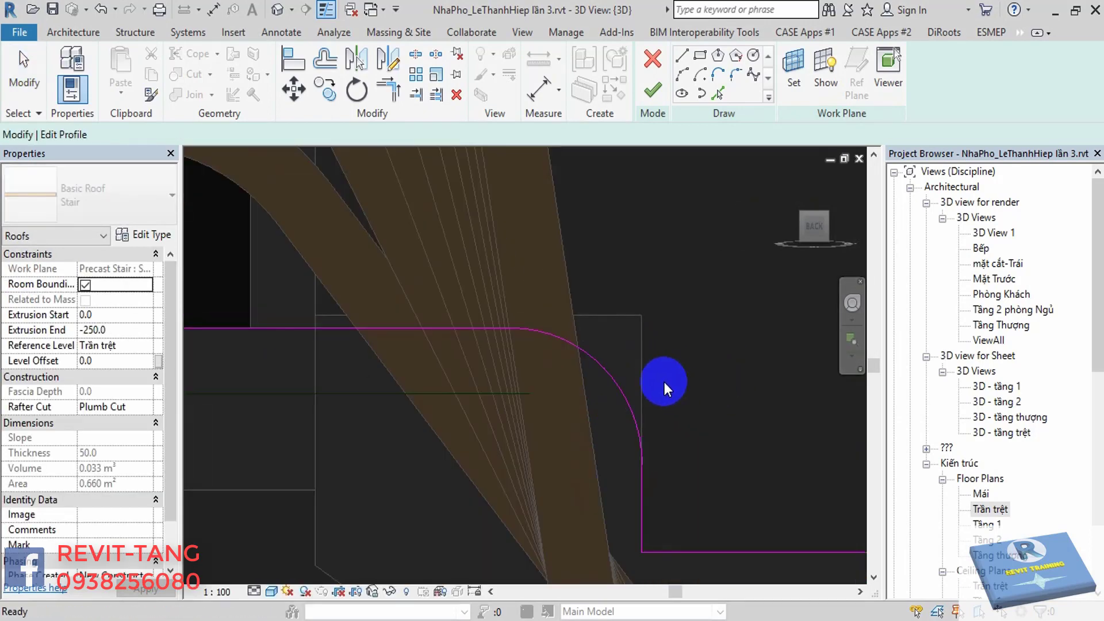
{"action": "left_click", "coordinate": [625, 396]}
{"action": "left_click", "coordinate": [525, 387]}
{"action": "type", "text": "2"}
{"action": "key", "text": "Return"}
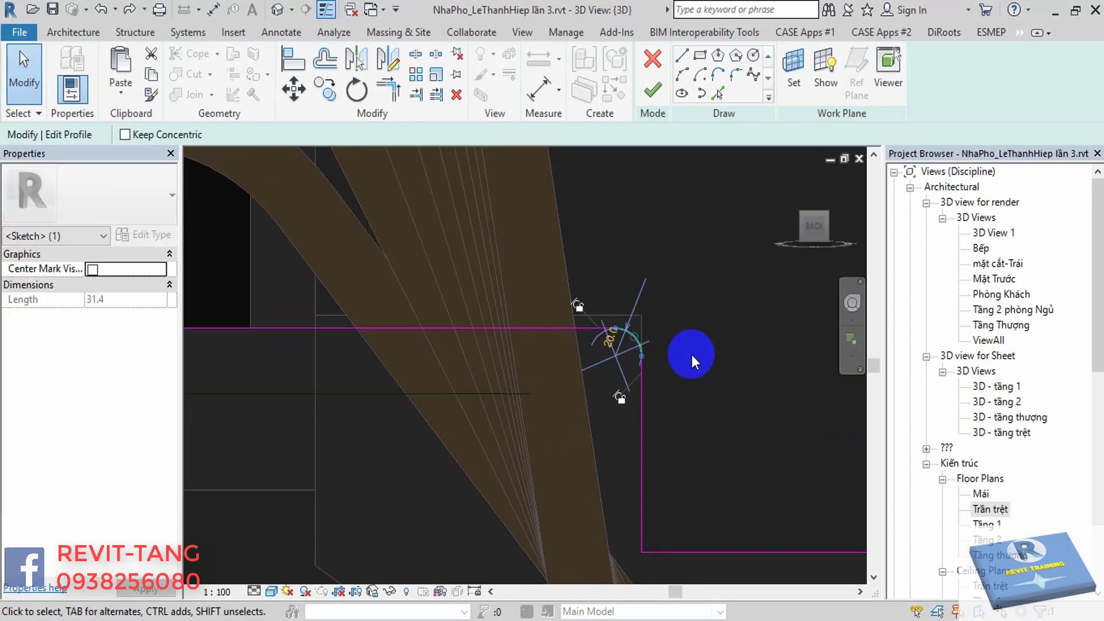
{"action": "left_click", "coordinate": [695, 352]}
{"action": "scroll", "coordinate": [667, 333], "scroll_direction": "up", "scroll_amount": 2}
Fillet the step corner with a 50 radius arc.
{"action": "middle_click_drag", "start_coordinate": [640, 316], "coordinate": [665, 377]}
{"action": "scroll", "coordinate": [658, 351], "scroll_direction": "down", "scroll_amount": 1}
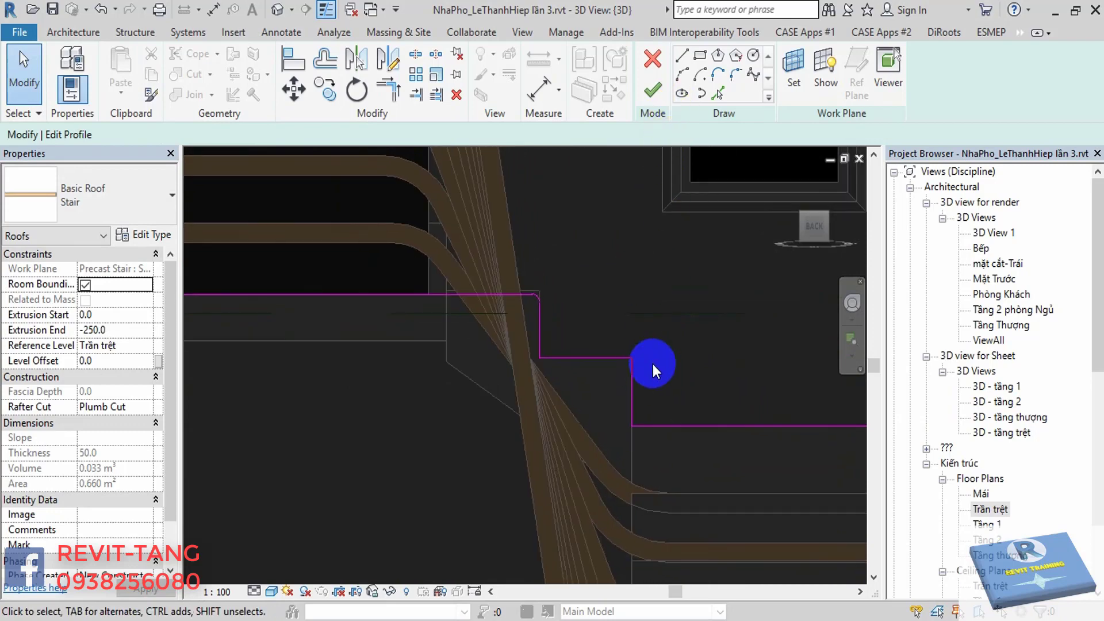
{"action": "left_click", "coordinate": [736, 73]}
{"action": "scroll", "coordinate": [693, 362], "scroll_direction": "up", "scroll_amount": 3}
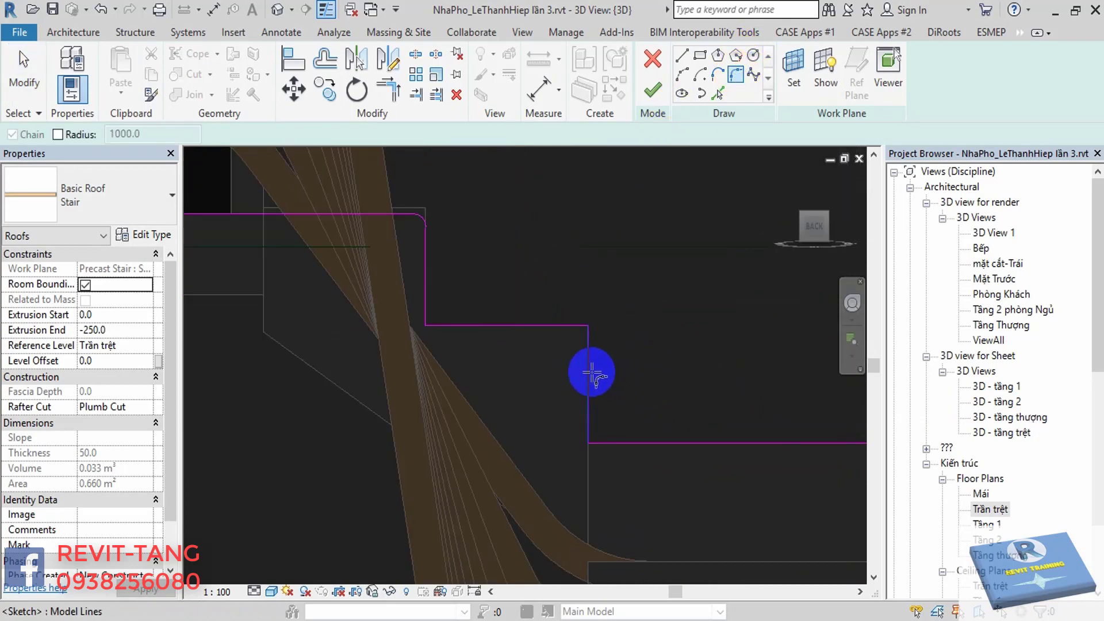
{"action": "scroll", "coordinate": [574, 341], "scroll_direction": "up", "scroll_amount": 1}
{"action": "left_click", "coordinate": [577, 349]}
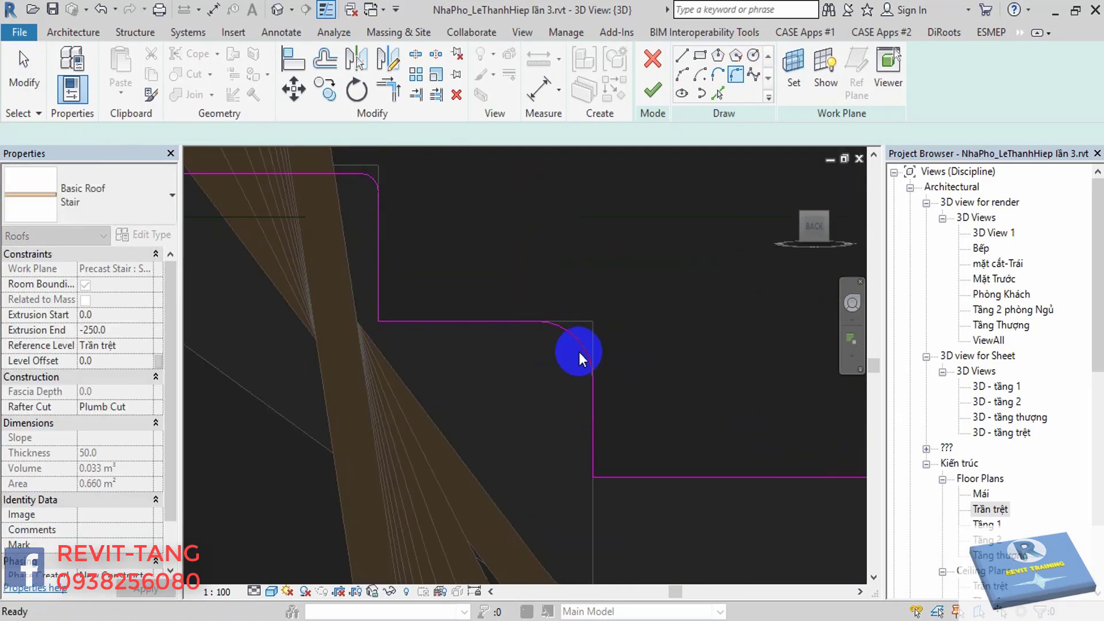
{"action": "left_click", "coordinate": [542, 356]}
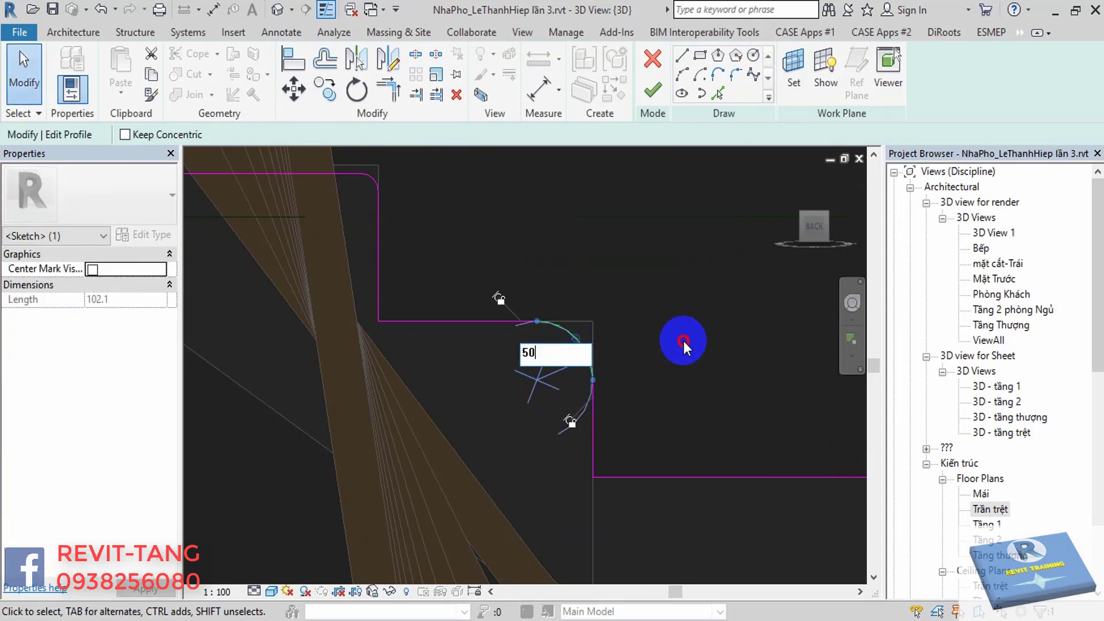
{"action": "key", "text": "Escape"}
Confirm the radius of the small arc at the profile's upper corner and zoom out to the whole profile.
{"action": "middle_click_drag", "start_coordinate": [359, 179], "coordinate": [435, 242]}
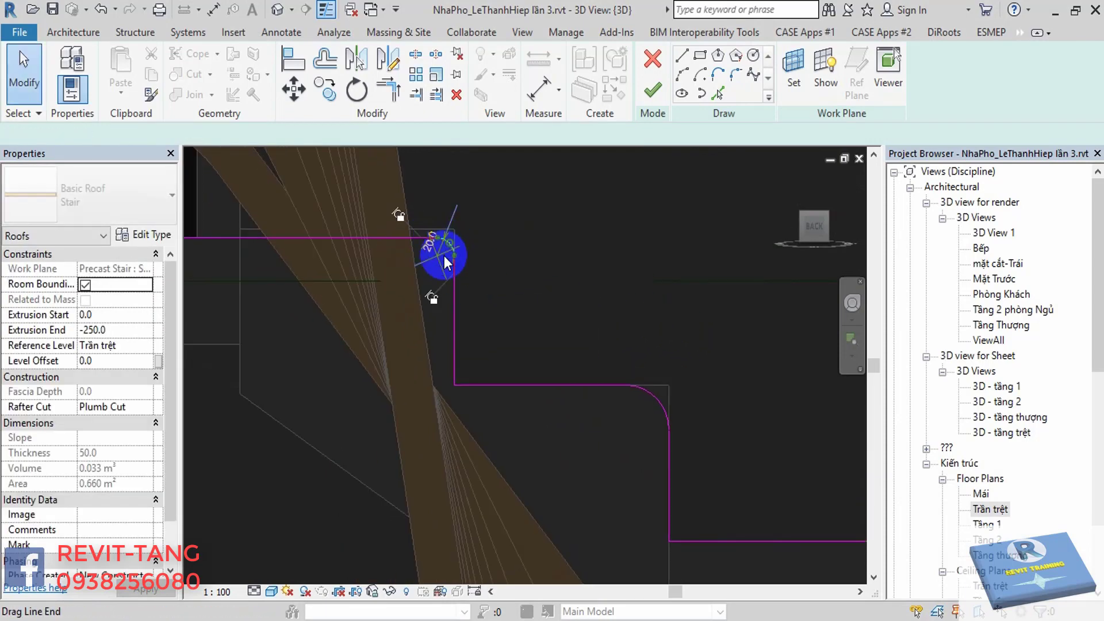
{"action": "left_click", "coordinate": [438, 253]}
{"action": "scroll", "coordinate": [435, 248], "scroll_direction": "up", "scroll_amount": 1}
{"action": "left_click", "coordinate": [435, 247]}
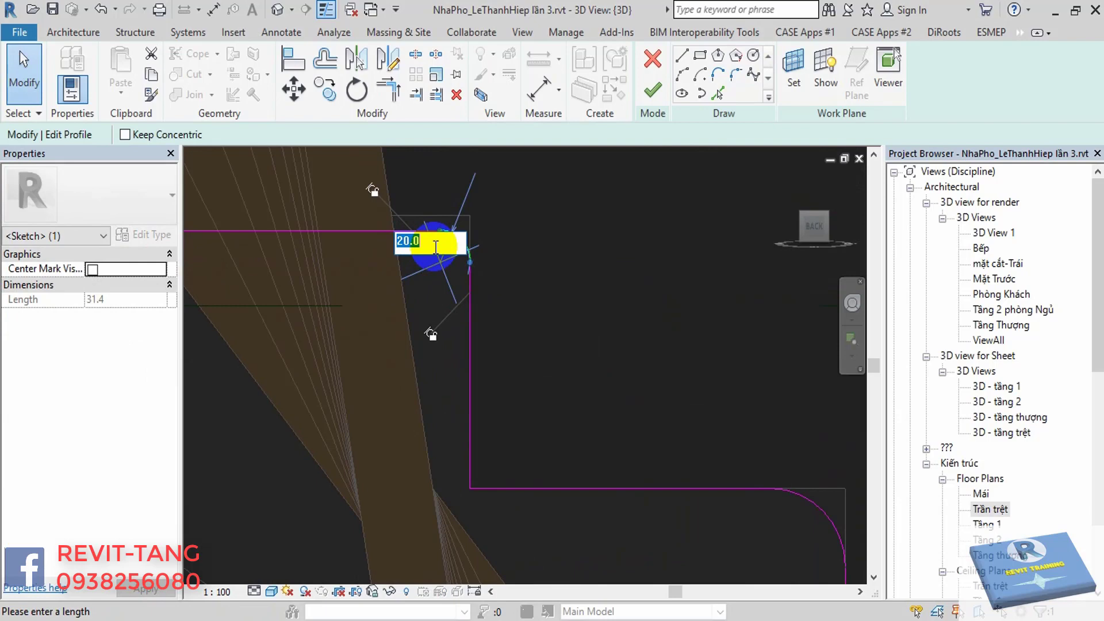
{"action": "key", "text": "Return"}
{"action": "scroll", "coordinate": [611, 251], "scroll_direction": "down", "scroll_amount": 2}
{"action": "scroll", "coordinate": [643, 294], "scroll_direction": "up", "scroll_amount": 2}
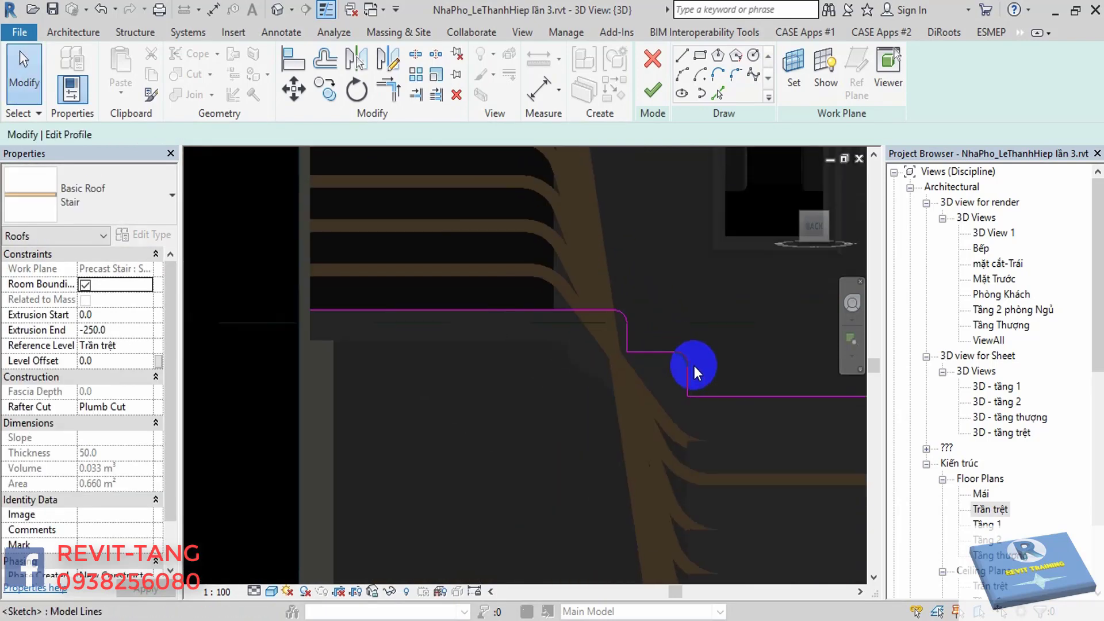
{"action": "middle_click_drag", "start_coordinate": [654, 370], "coordinate": [695, 354]}
{"action": "scroll", "coordinate": [695, 355], "scroll_direction": "down", "scroll_amount": 2}
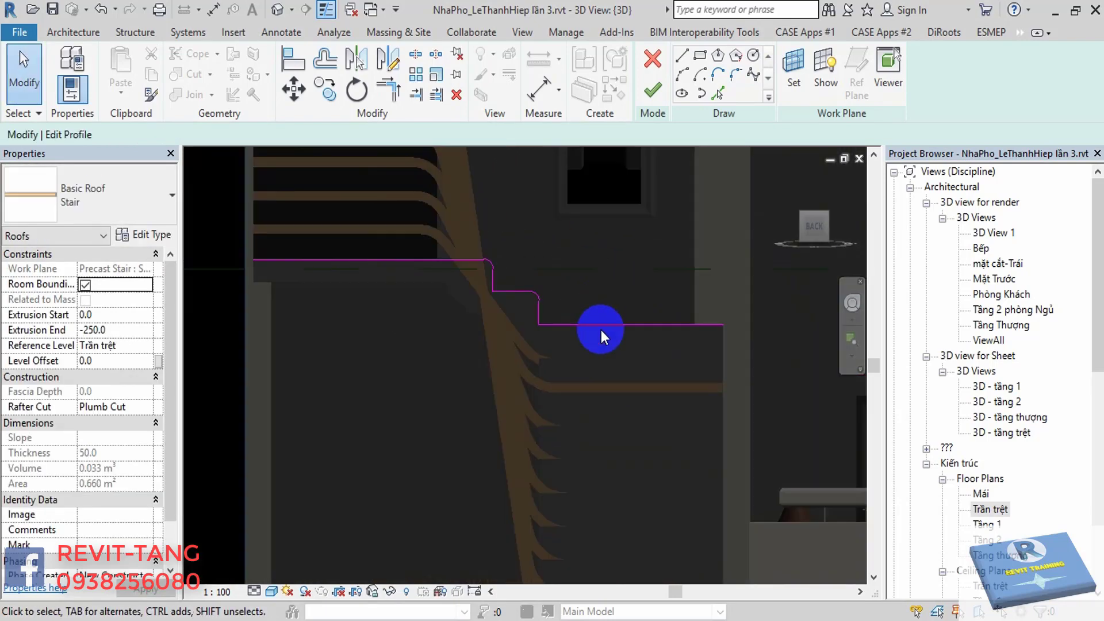
{"action": "scroll", "coordinate": [601, 330], "scroll_direction": "down", "scroll_amount": 2}
Finish the sketch, dismiss the Can't make Extrusion error, and select the profile sketch chain.
{"action": "left_click", "coordinate": [652, 96]}
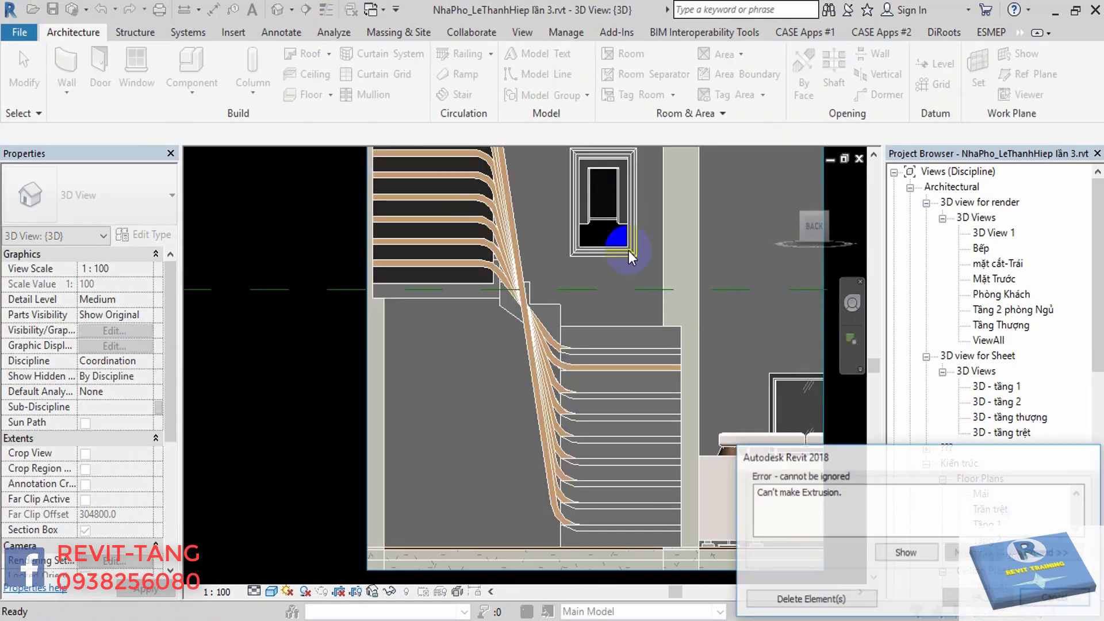
{"action": "key", "text": "Escape"}
{"action": "scroll", "coordinate": [486, 265], "scroll_direction": "up", "scroll_amount": 1}
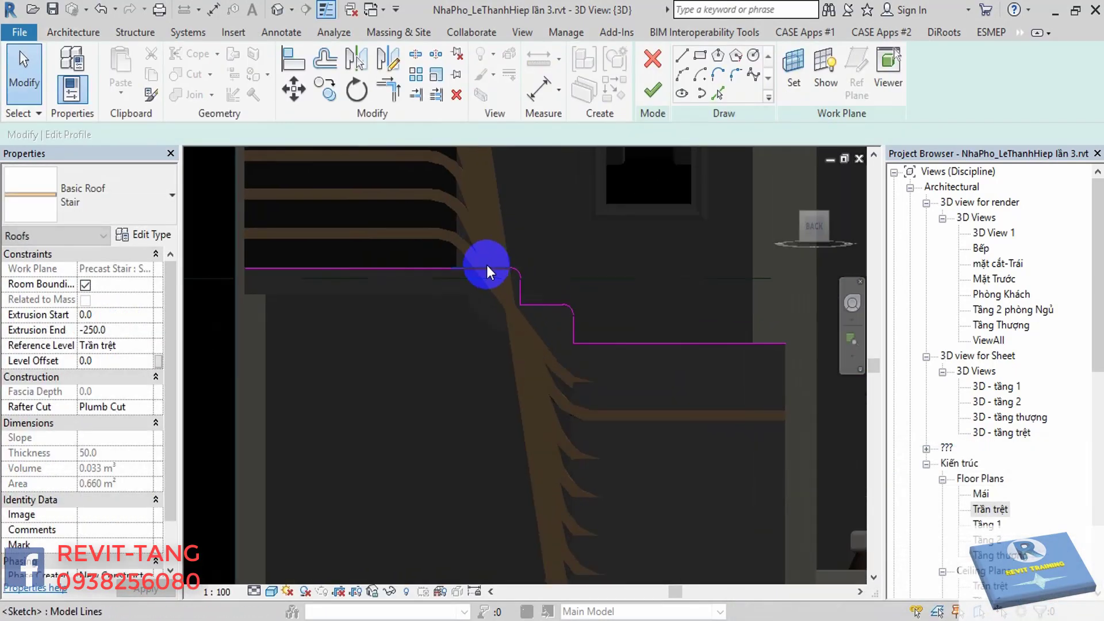
{"action": "scroll", "coordinate": [529, 292], "scroll_direction": "up", "scroll_amount": 3}
{"action": "left_click", "coordinate": [482, 305]}
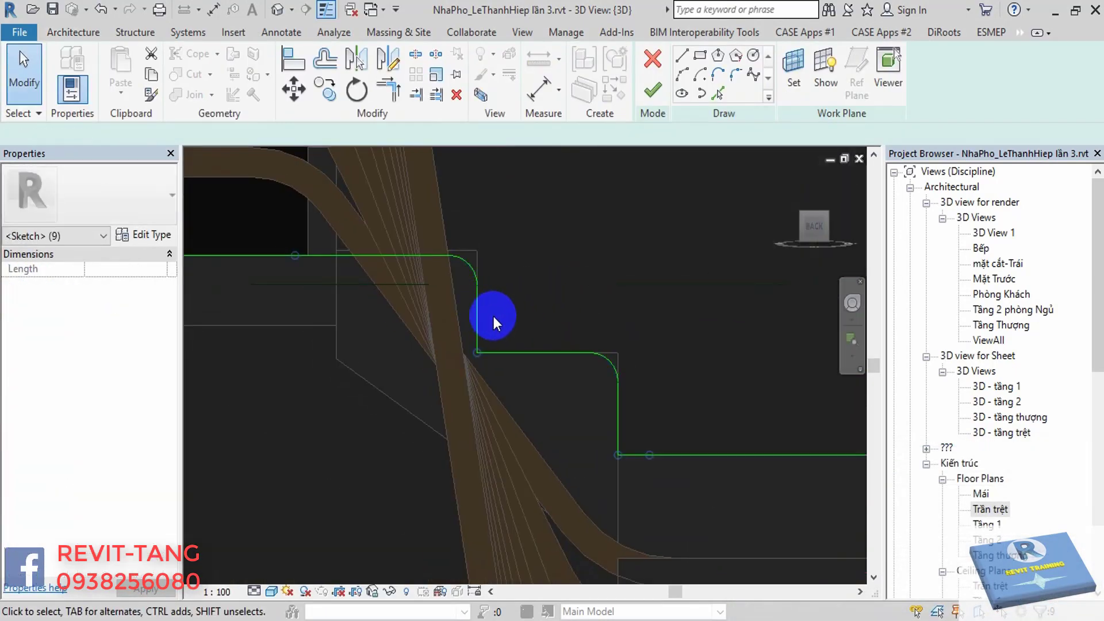
{"action": "scroll", "coordinate": [517, 356], "scroll_direction": "down", "scroll_amount": 4}
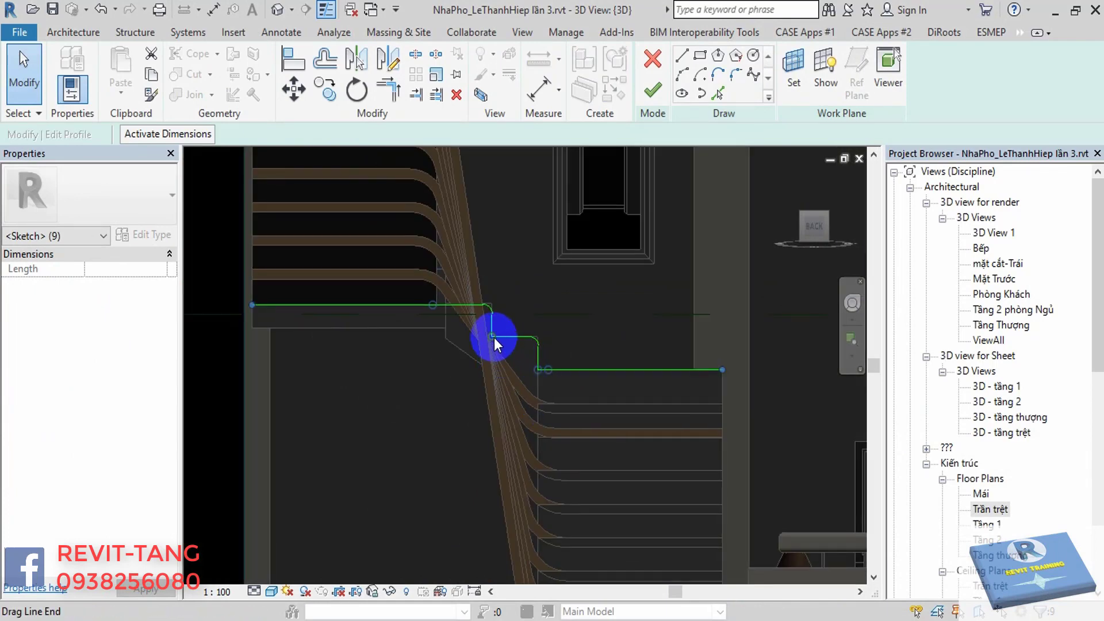
{"action": "scroll", "coordinate": [494, 337], "scroll_direction": "up", "scroll_amount": 2}
Fillet one profile corner and confirm the new arc's radius.
{"action": "left_click", "coordinate": [752, 78]}
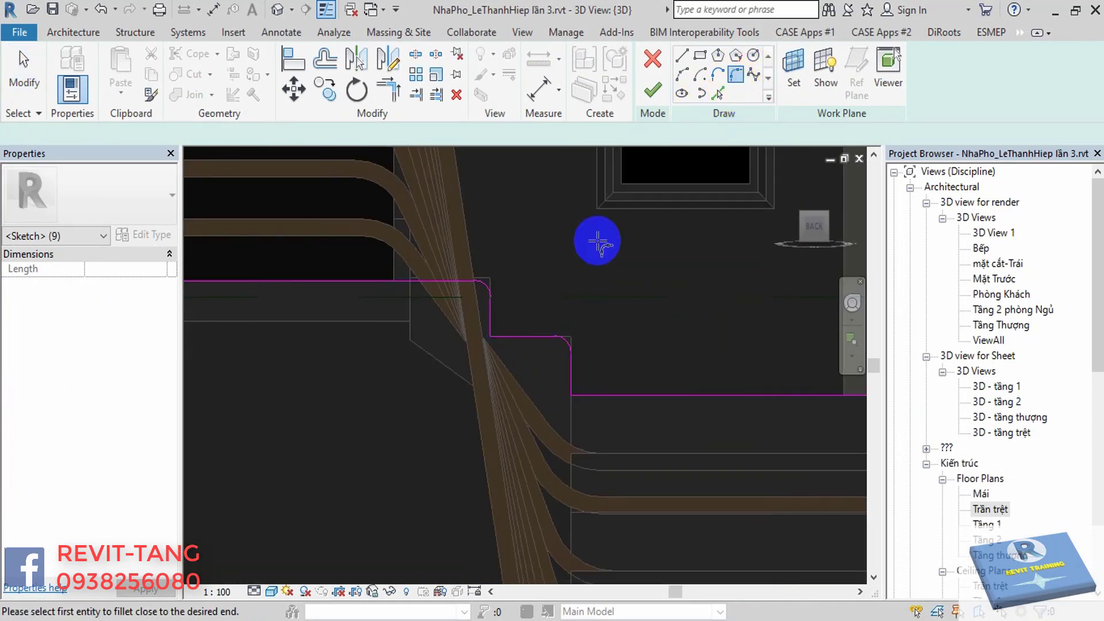
{"action": "scroll", "coordinate": [558, 313], "scroll_direction": "up", "scroll_amount": 3}
{"action": "left_click", "coordinate": [457, 345]}
{"action": "scroll", "coordinate": [446, 335], "scroll_direction": "up", "scroll_amount": 2}
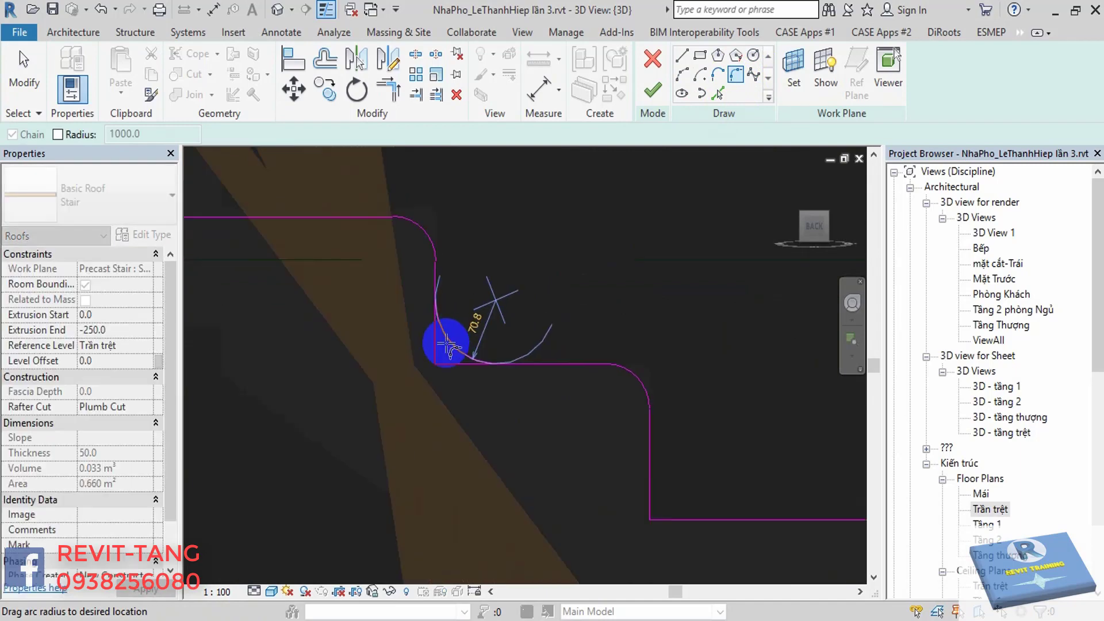
{"action": "left_click", "coordinate": [451, 339]}
{"action": "key", "text": "Escape"}
{"action": "left_click", "coordinate": [452, 353]}
{"action": "scroll", "coordinate": [460, 344], "scroll_direction": "up", "scroll_amount": 2}
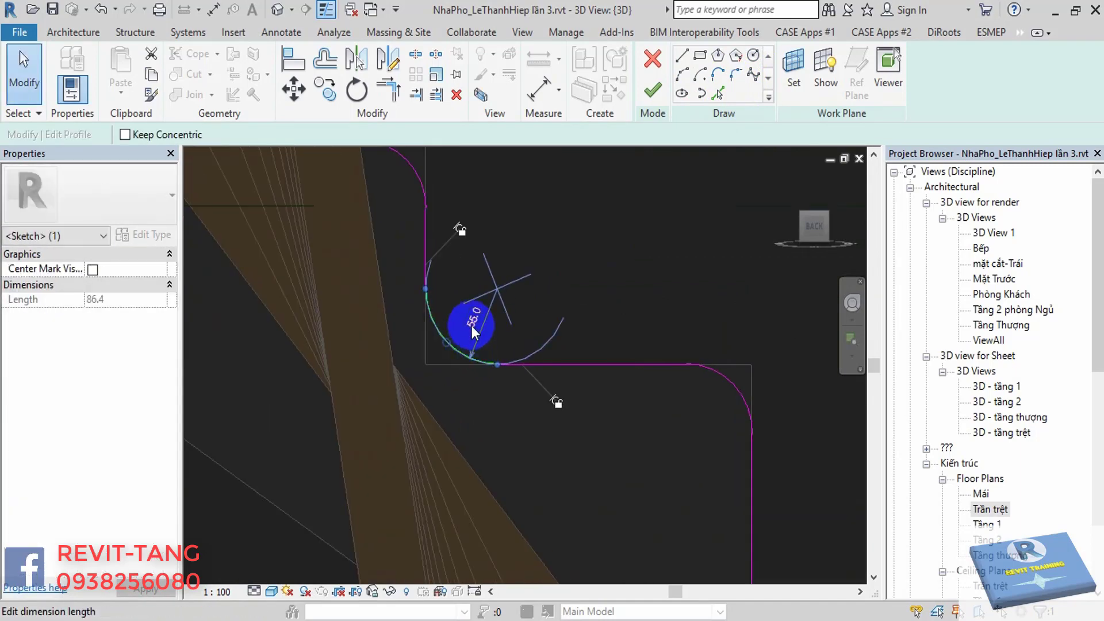
{"action": "type", "text": "2"}
{"action": "key", "text": "Return"}
Give the next corner's fillet and the lower-right fillet smaller radii.
{"action": "middle_click_drag", "start_coordinate": [628, 258], "coordinate": [618, 415]}
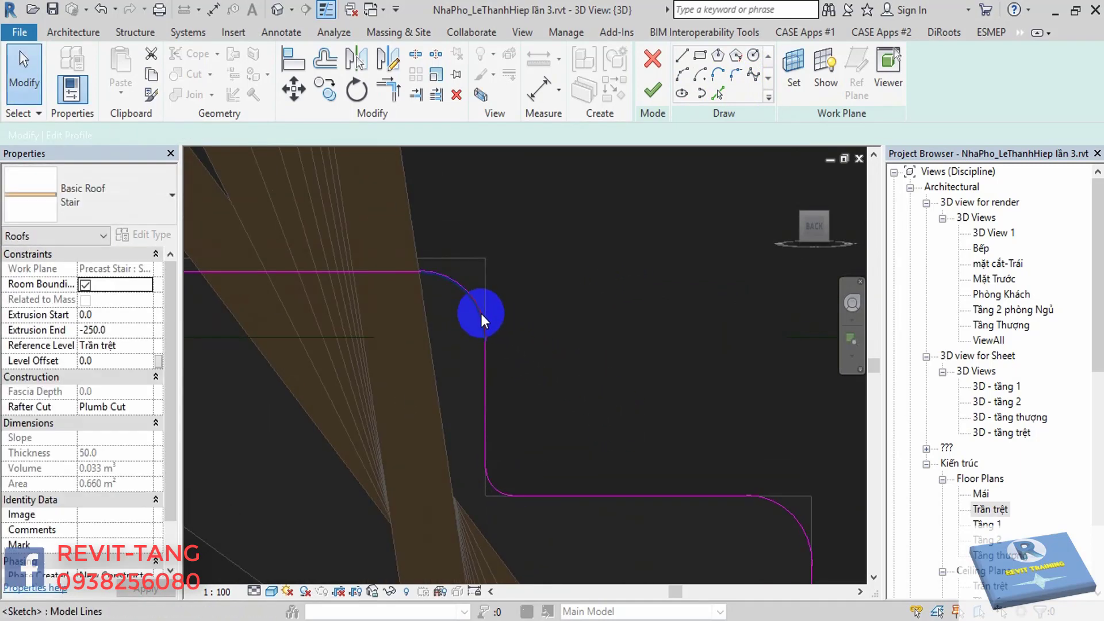
{"action": "left_click", "coordinate": [464, 308]}
{"action": "key", "text": "Return"}
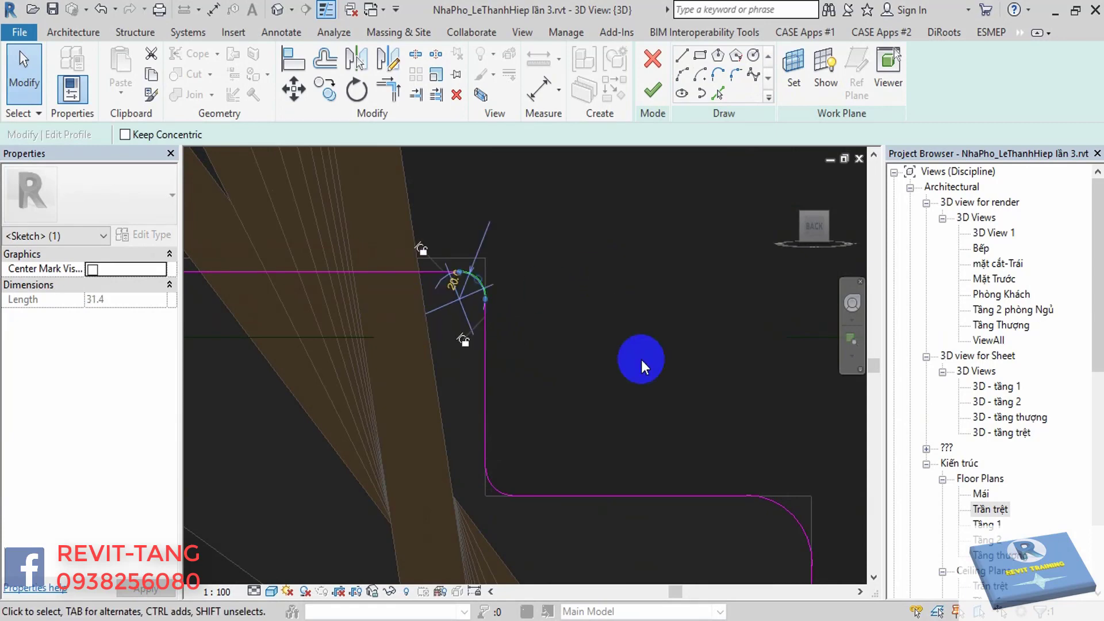
{"action": "middle_click_drag", "start_coordinate": [641, 363], "coordinate": [603, 273]}
{"action": "left_click", "coordinate": [751, 432]}
{"action": "type", "text": "2"}
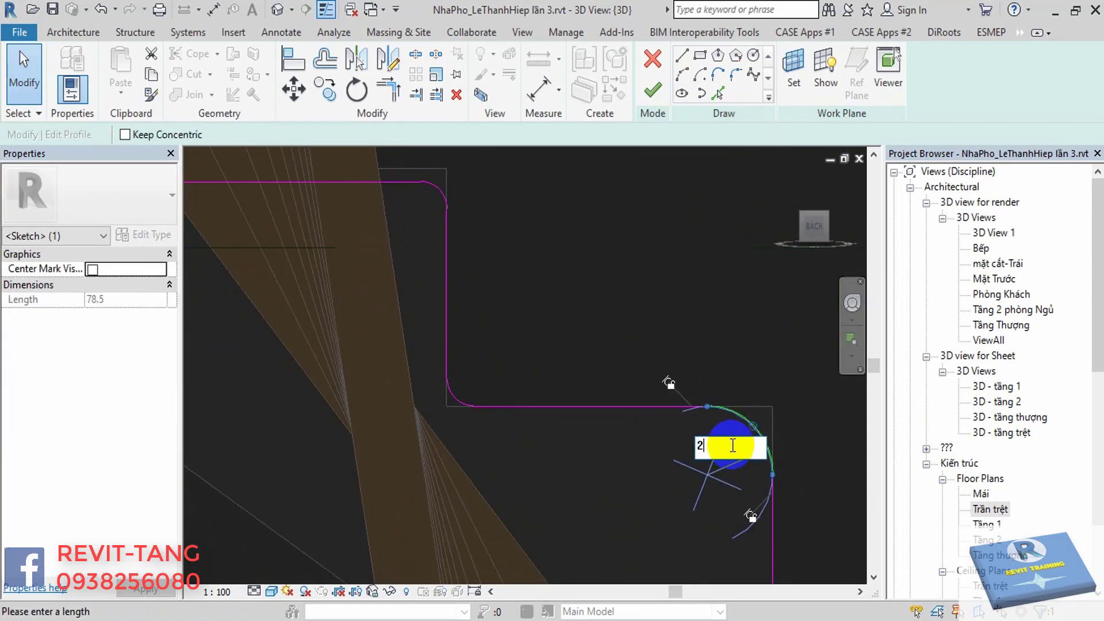
{"action": "key", "text": "Return"}
Fillet another profile corner between its two lines and edit the arc's radius.
{"action": "middle_click_drag", "start_coordinate": [778, 378], "coordinate": [690, 444]}
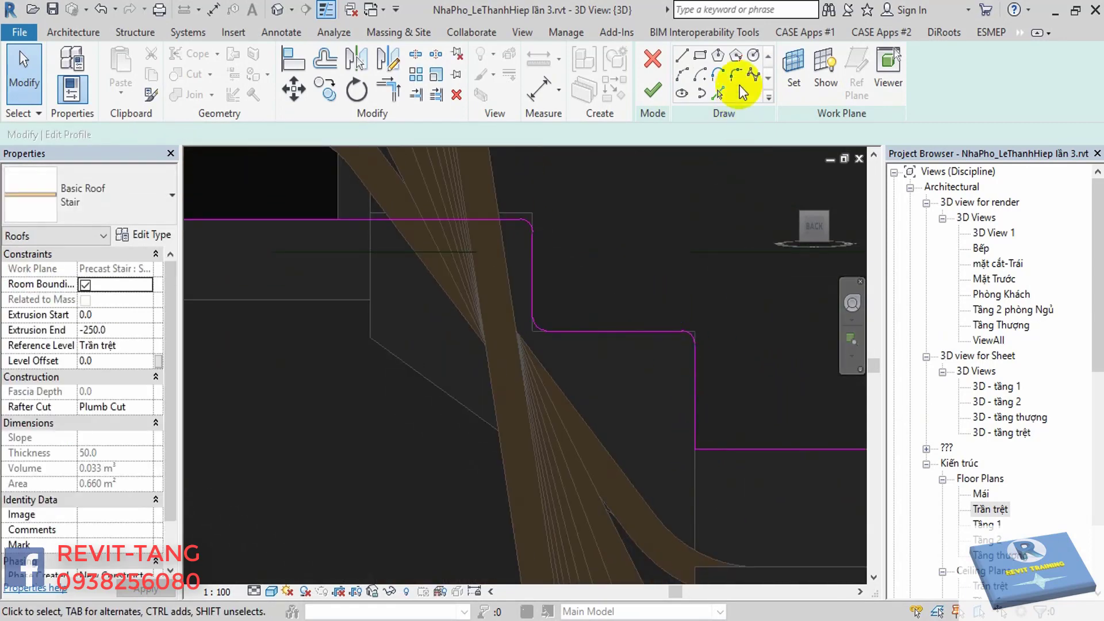
{"action": "left_click", "coordinate": [736, 74]}
{"action": "scroll", "coordinate": [758, 477], "scroll_direction": "up", "scroll_amount": 2}
{"action": "left_click", "coordinate": [649, 416]}
{"action": "left_click", "coordinate": [670, 433]}
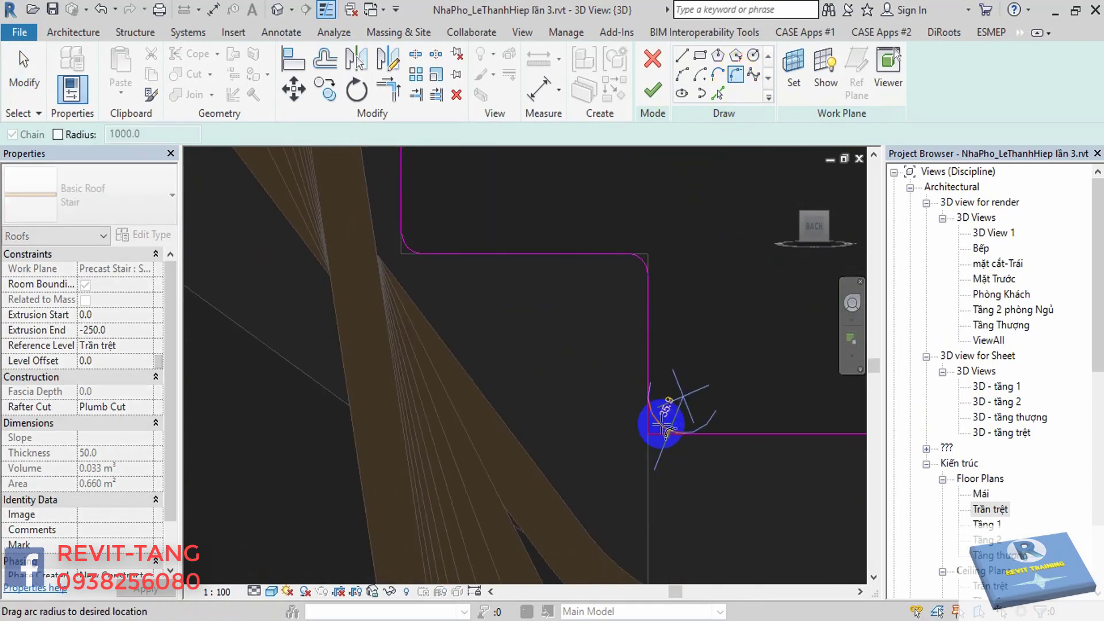
{"action": "scroll", "coordinate": [664, 425], "scroll_direction": "up", "scroll_amount": 1}
{"action": "key", "text": "Escape"}
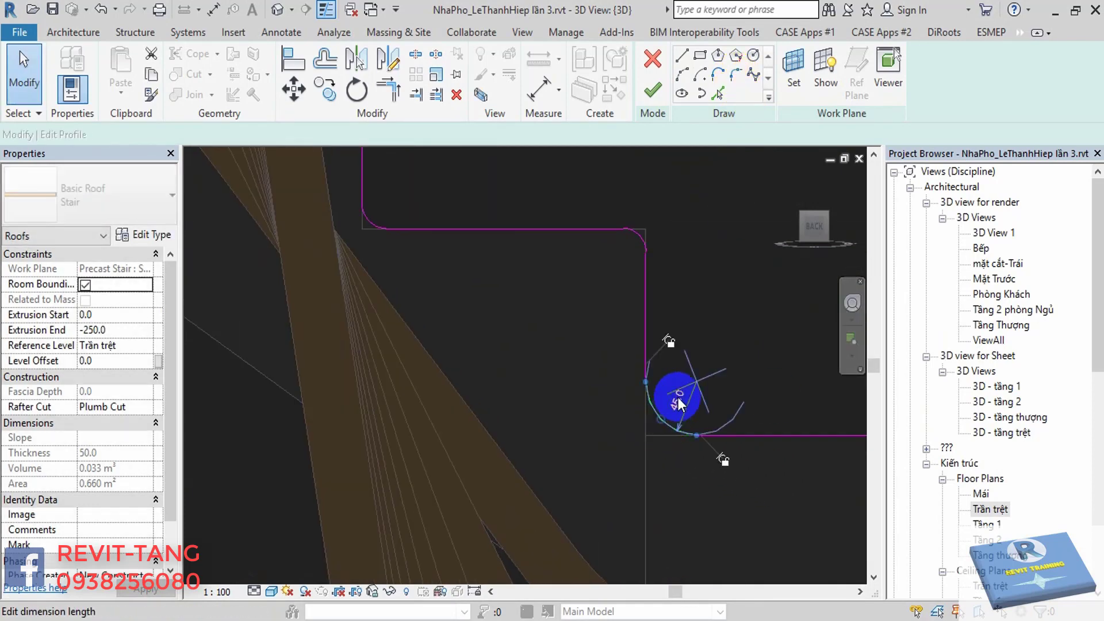
{"action": "left_click", "coordinate": [678, 404]}
{"action": "left_click", "coordinate": [756, 357]}
Set the extrusion end to 1000 and retry finishing the profile, dismissing the error again.
{"action": "left_click", "coordinate": [652, 89]}
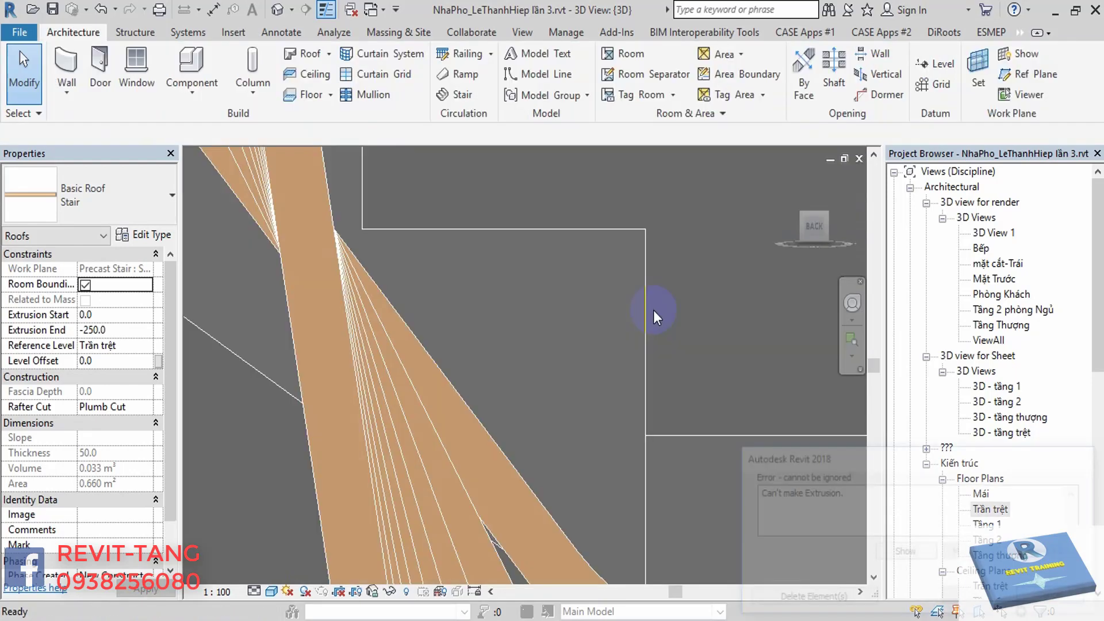
{"action": "key", "text": "Escape"}
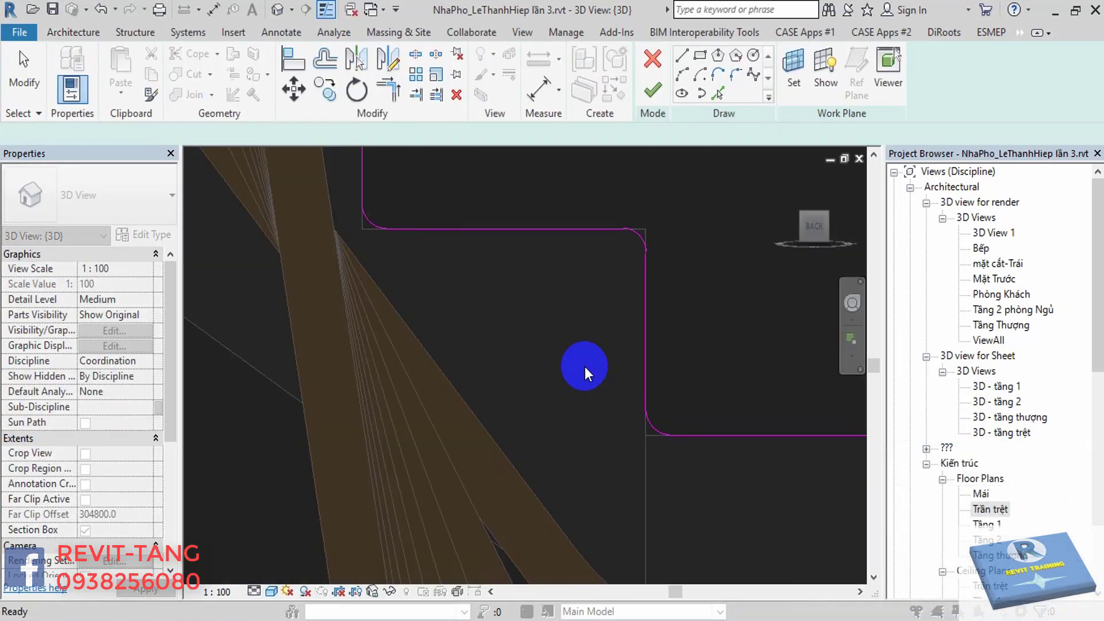
{"action": "mouse_move", "coordinate": [585, 367]}
{"action": "middle_mouse_down", "text": "shift"}
{"action": "mouse_move", "coordinate": [476, 409]}
{"action": "mouse_move", "coordinate": [402, 406]}
{"action": "middle_mouse_up", "text": "shift"}
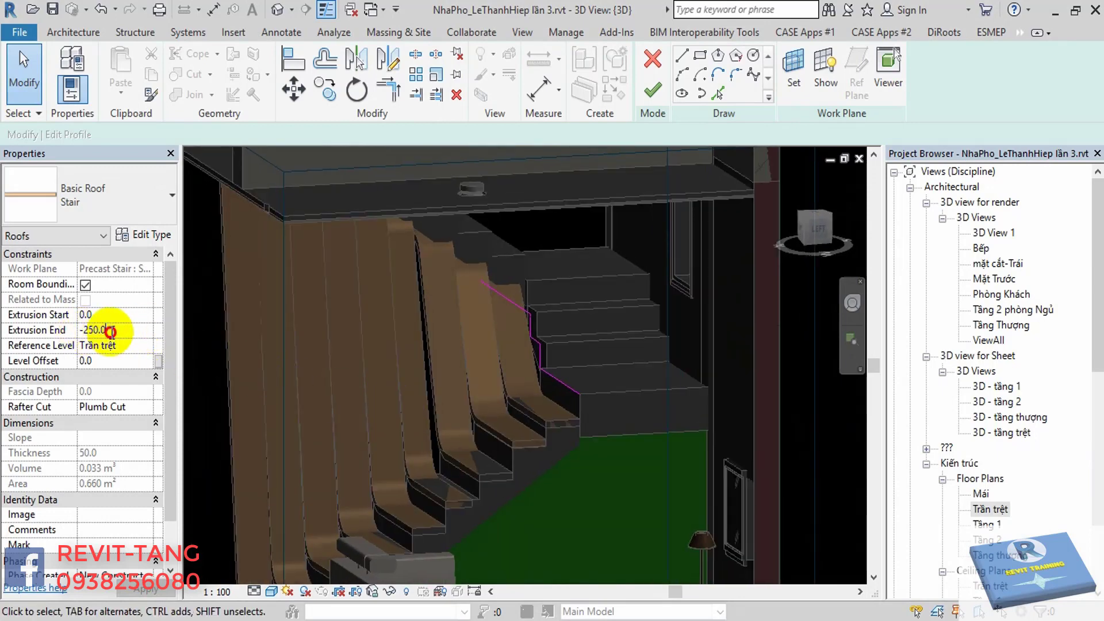
{"action": "type", "text": "00"}
{"action": "left_click", "coordinate": [678, 384]}
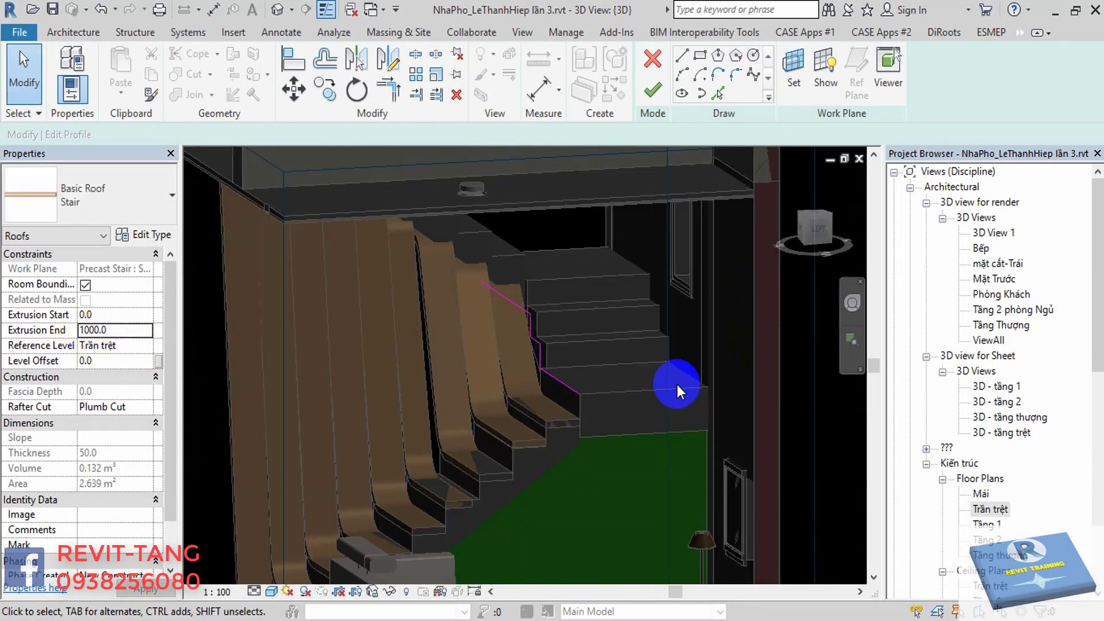
{"action": "left_click", "coordinate": [656, 93]}
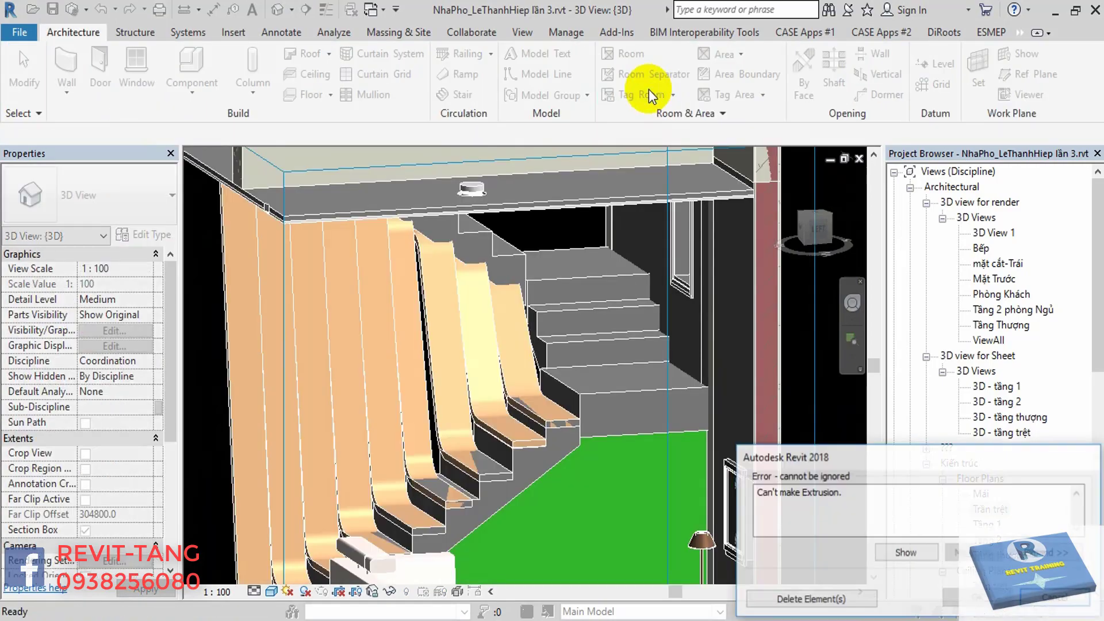
{"action": "left_click", "coordinate": [811, 599]}
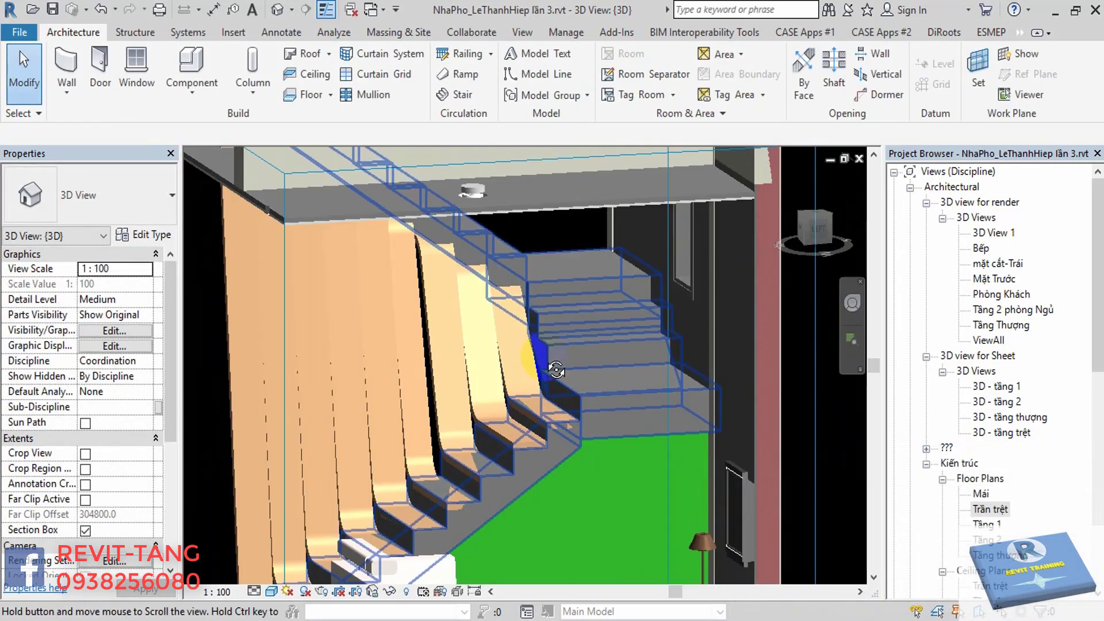
Orbit around the stair, open the finish roof's profile for editing, and zoom into the sketch.
{"action": "mouse_move", "coordinate": [556, 369]}
{"action": "middle_mouse_down", "text": "shift"}
{"action": "mouse_move", "coordinate": [670, 367]}
{"action": "mouse_move", "coordinate": [511, 387]}
{"action": "middle_mouse_up", "text": "shift"}
{"action": "double_click", "coordinate": [647, 405]}
{"action": "scroll", "coordinate": [657, 381], "scroll_direction": "up", "scroll_amount": 3}
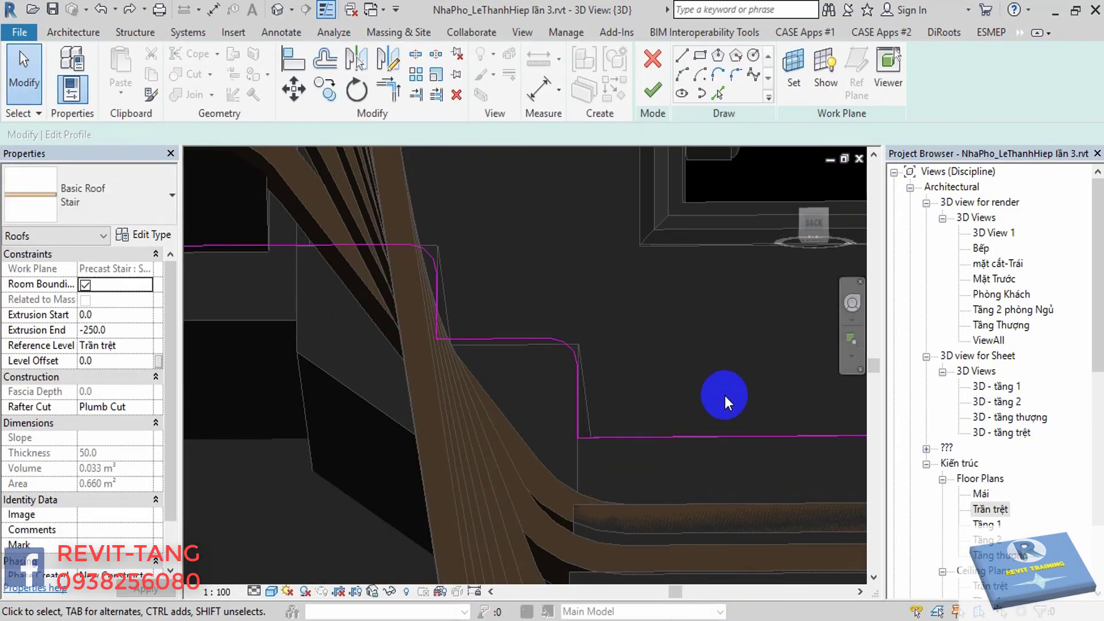
{"action": "mouse_move", "coordinate": [725, 396]}
{"action": "middle_mouse_down", "text": "shift"}
{"action": "mouse_move", "coordinate": [714, 456]}
{"action": "mouse_move", "coordinate": [744, 374]}
{"action": "middle_mouse_up", "text": "shift"}
{"action": "scroll", "coordinate": [744, 370], "scroll_direction": "up", "scroll_amount": 2}
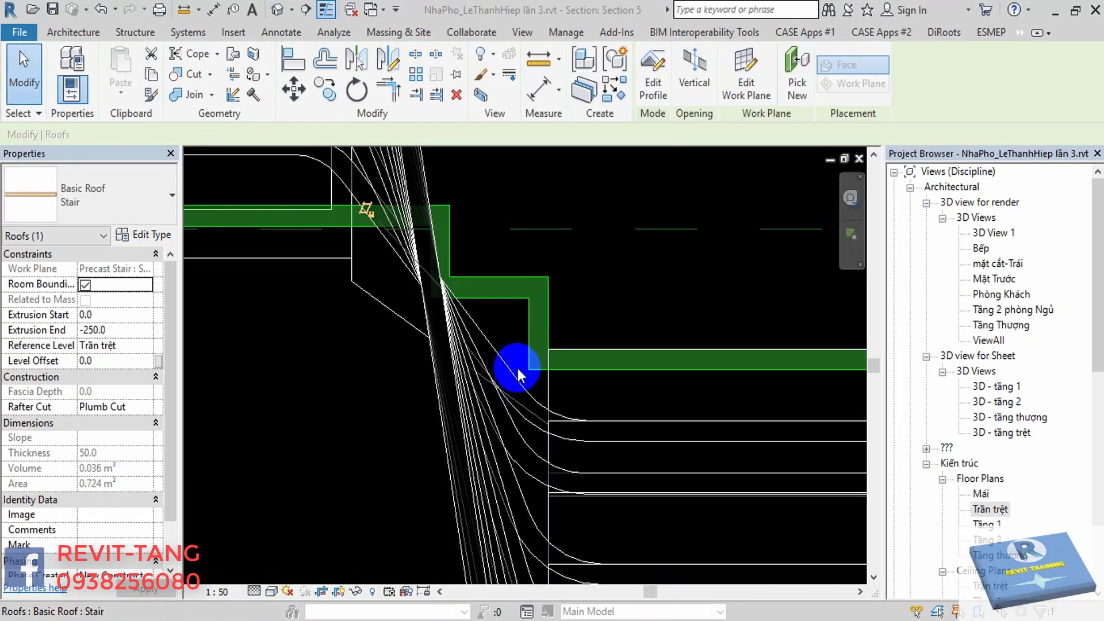
Open the Stair roof profile sketch and fillet the first step corner.
{"action": "double_click", "coordinate": [546, 313]}
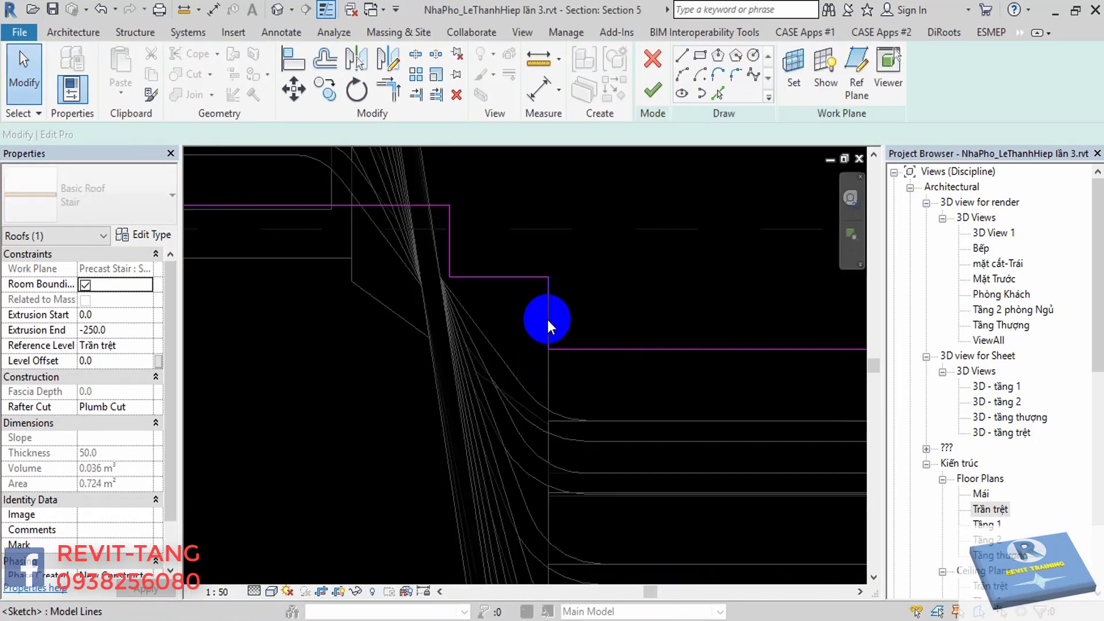
{"action": "middle_click_drag", "start_coordinate": [547, 318], "coordinate": [562, 310]}
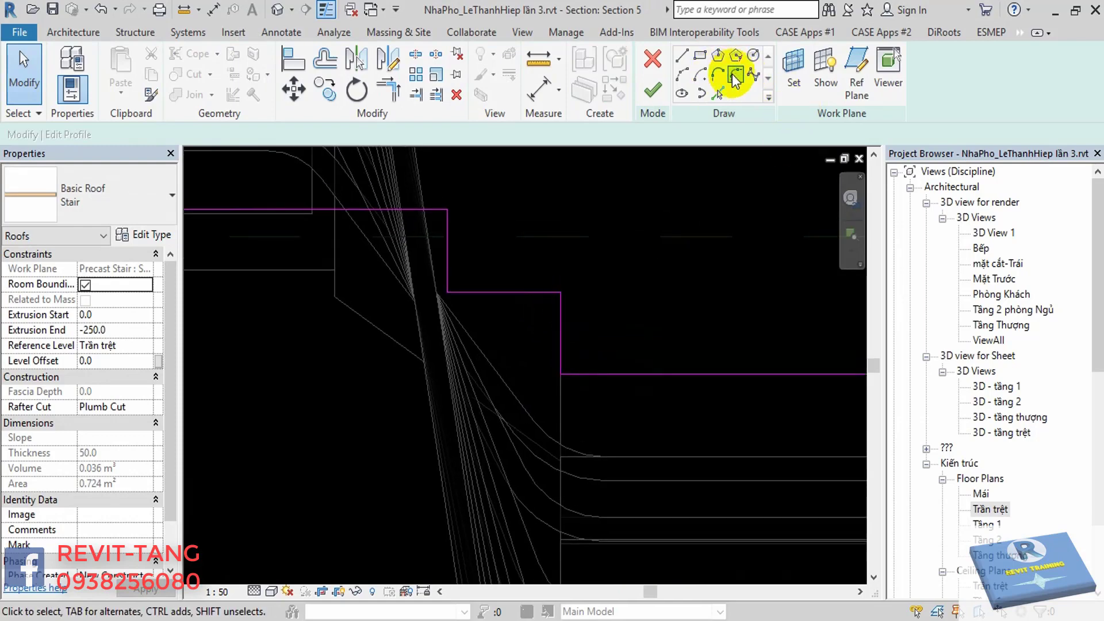
{"action": "left_click", "coordinate": [734, 74]}
{"action": "scroll", "coordinate": [580, 276], "scroll_direction": "up", "scroll_amount": 2}
{"action": "left_click", "coordinate": [539, 302]}
{"action": "left_click", "coordinate": [551, 315]}
{"action": "type", "text": "2"}
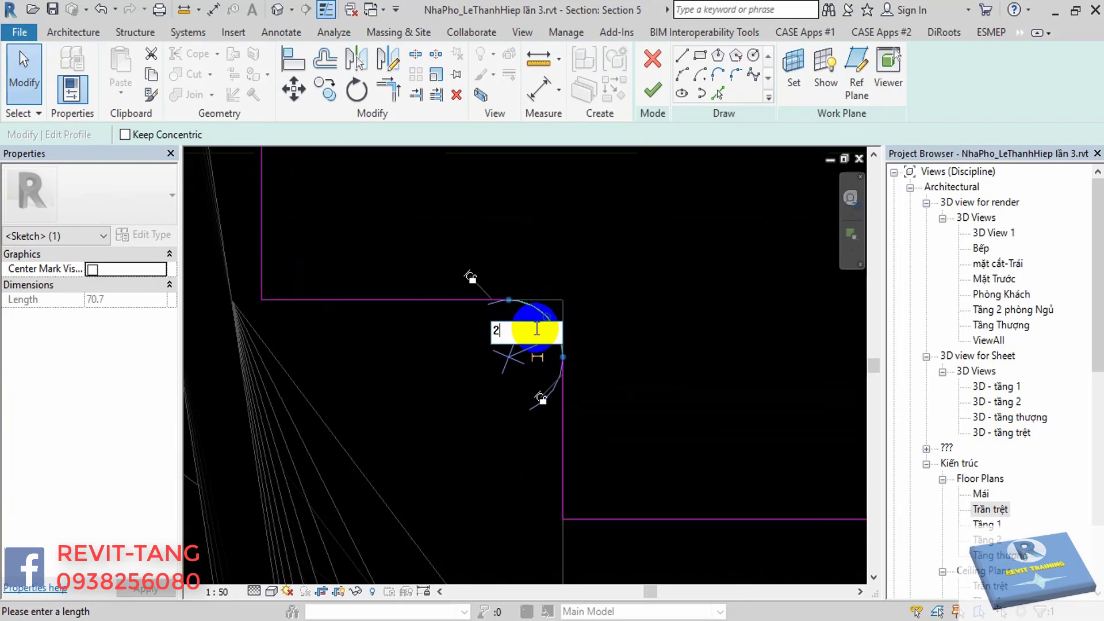
{"action": "key", "text": "Return"}
{"action": "scroll", "coordinate": [649, 272], "scroll_direction": "up", "scroll_amount": 2}
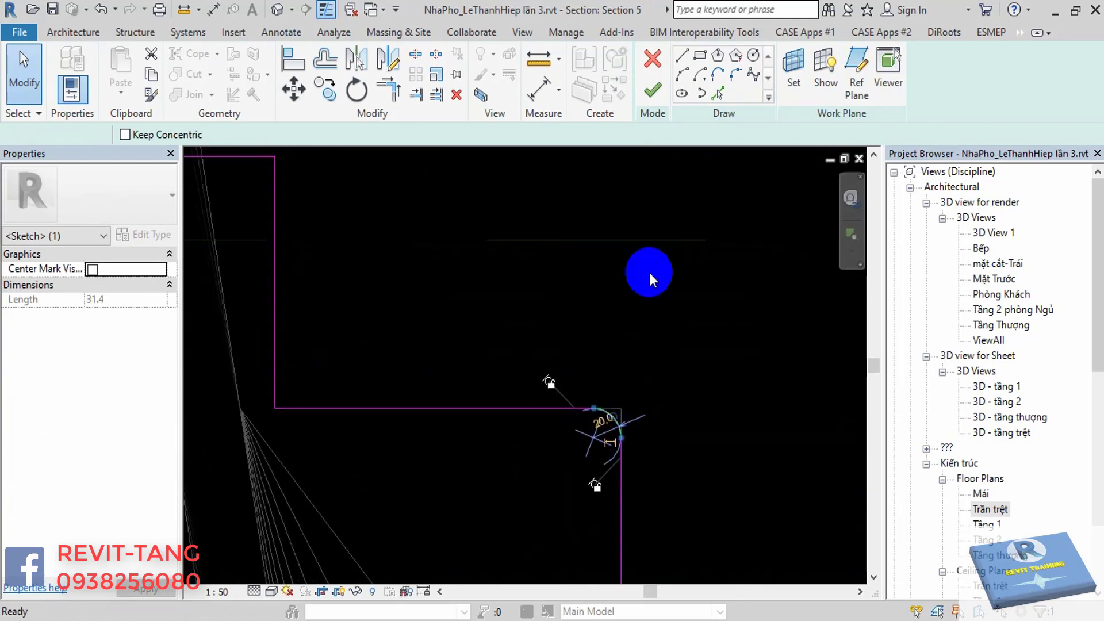
Add a fillet arc at the next profile corner and start setting its radius.
{"action": "left_click", "coordinate": [725, 75]}
{"action": "middle_click_drag", "start_coordinate": [298, 227], "coordinate": [391, 307]}
{"action": "left_click", "coordinate": [358, 246]}
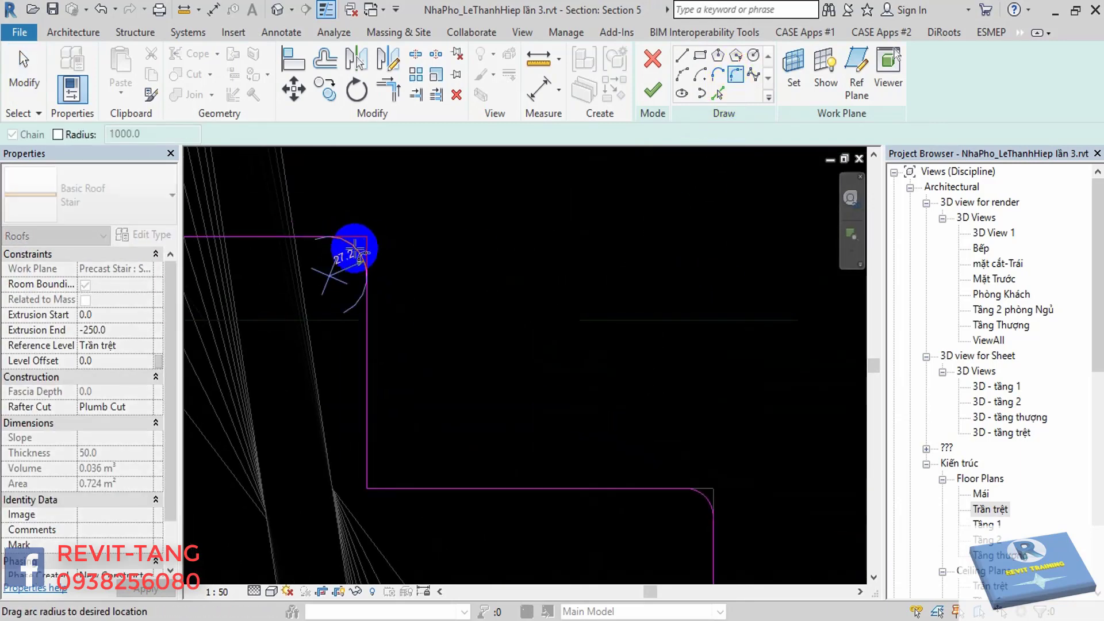
{"action": "scroll", "coordinate": [354, 257], "scroll_direction": "up", "scroll_amount": 1}
{"action": "left_click", "coordinate": [352, 270]}
{"action": "left_click", "coordinate": [314, 258]}
{"action": "type", "text": "2"}
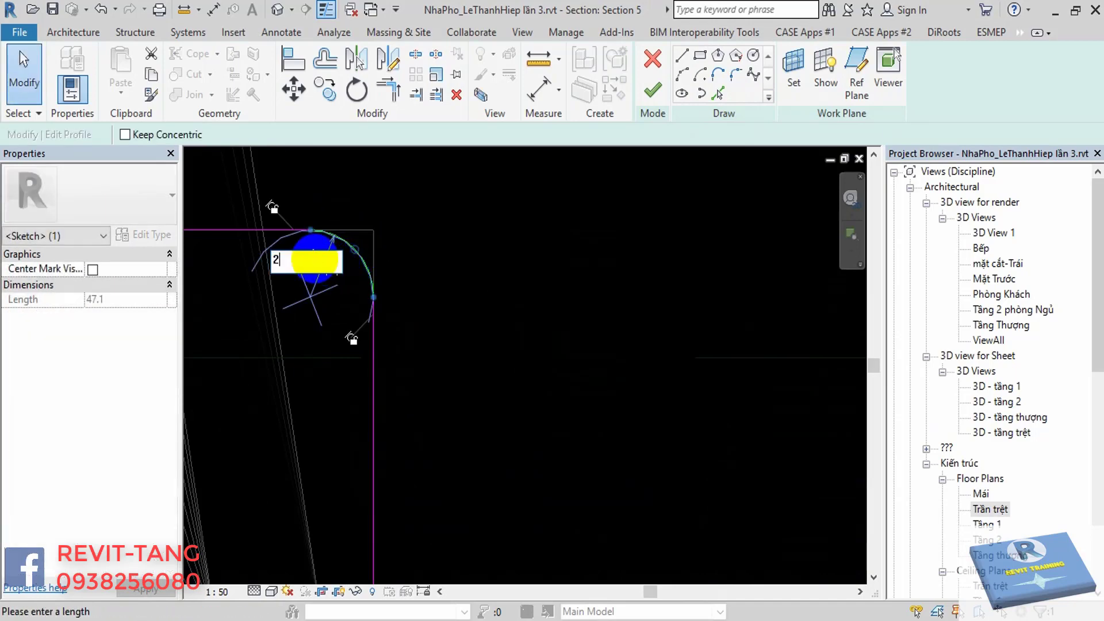
{"action": "scroll", "coordinate": [483, 299], "scroll_direction": "down", "scroll_amount": 3}
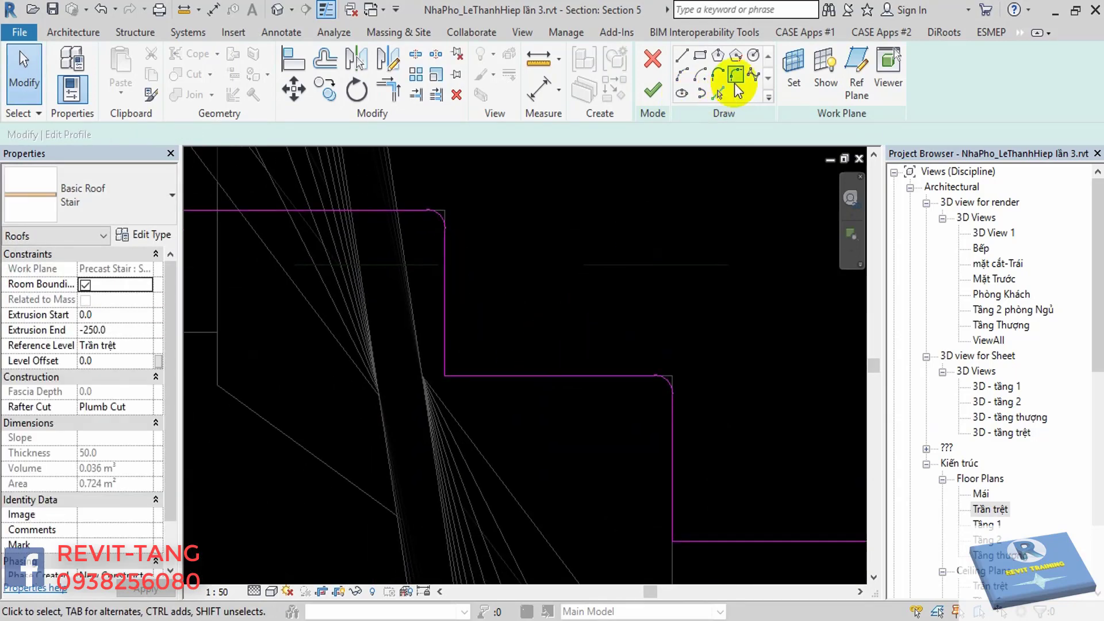
Fillet another step corner with a radius of 20.
{"action": "scroll", "coordinate": [448, 365], "scroll_direction": "up", "scroll_amount": 1}
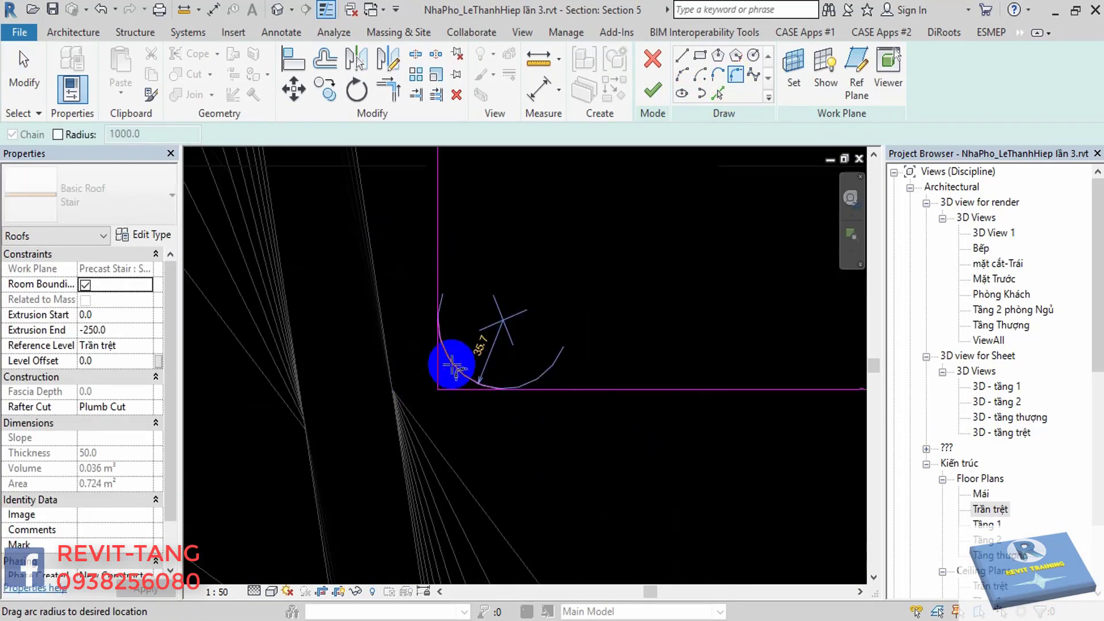
{"action": "left_click", "coordinate": [461, 375]}
{"action": "left_click", "coordinate": [477, 353]}
{"action": "type", "text": "20"}
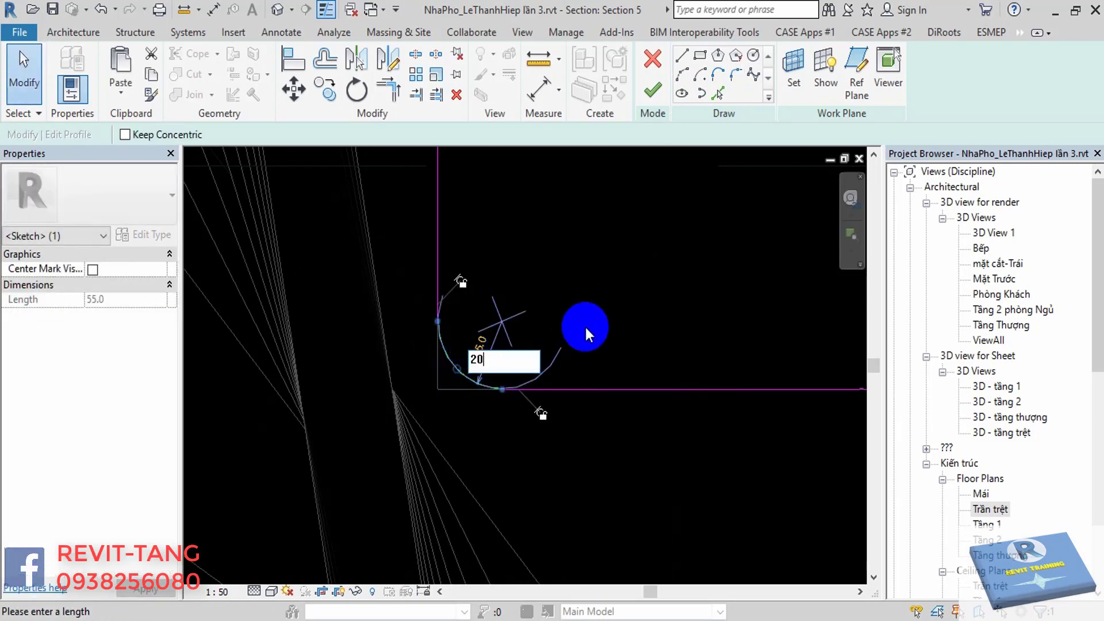
{"action": "key", "text": "Return"}
{"action": "scroll", "coordinate": [677, 380], "scroll_direction": "down", "scroll_amount": 2}
{"action": "key", "text": "Escape"}
Fillet the lower profile corner, then reopen its oversized 200.0 radius for correction.
{"action": "scroll", "coordinate": [702, 207], "scroll_direction": "up", "scroll_amount": 2}
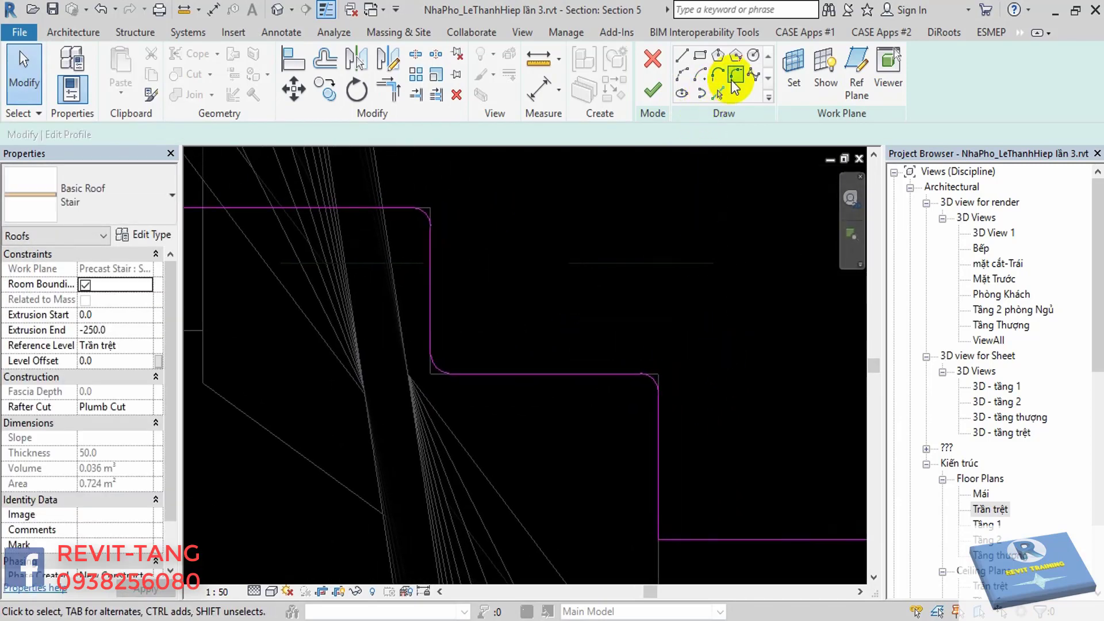
{"action": "middle_click_drag", "start_coordinate": [715, 453], "coordinate": [645, 264]}
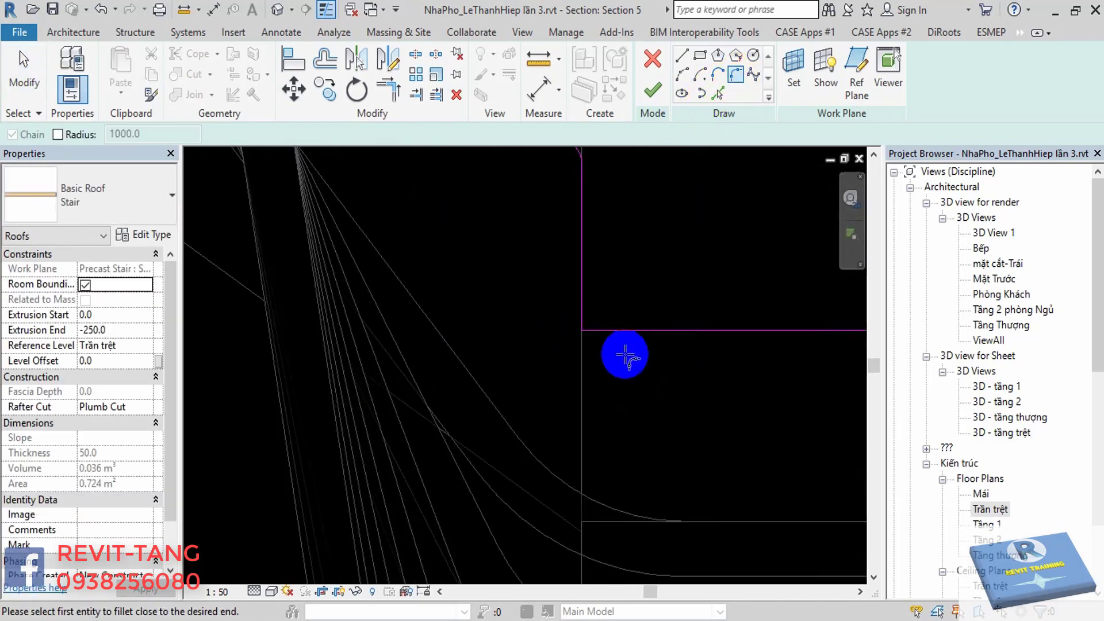
{"action": "left_click", "coordinate": [585, 316]}
{"action": "left_click", "coordinate": [601, 327]}
{"action": "left_click", "coordinate": [629, 286]}
{"action": "type", "text": "200"}
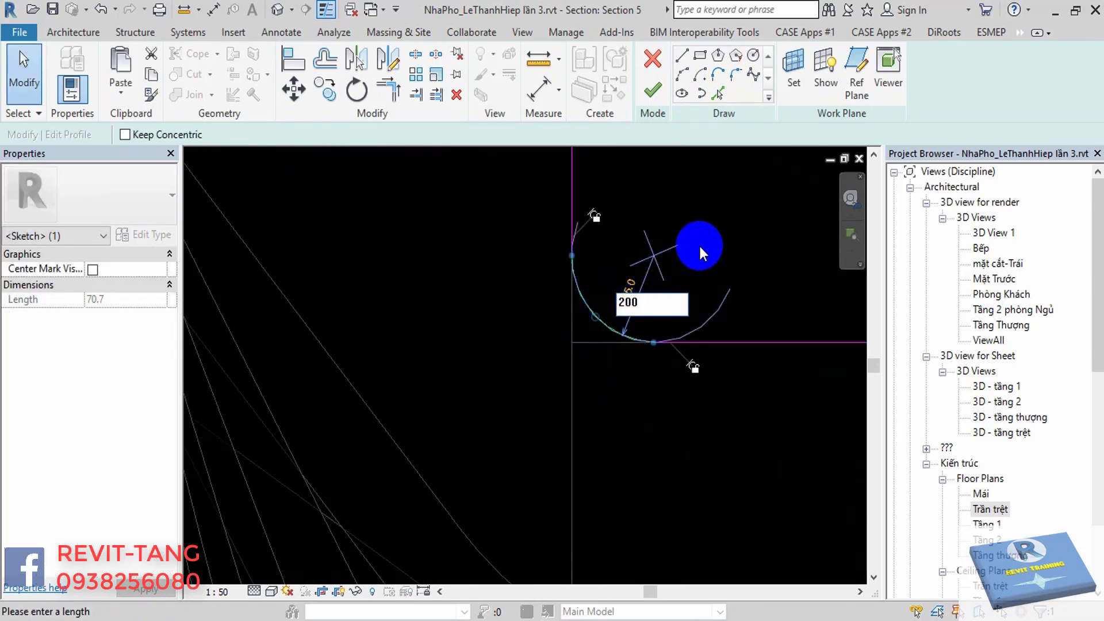
{"action": "key", "text": "Return"}
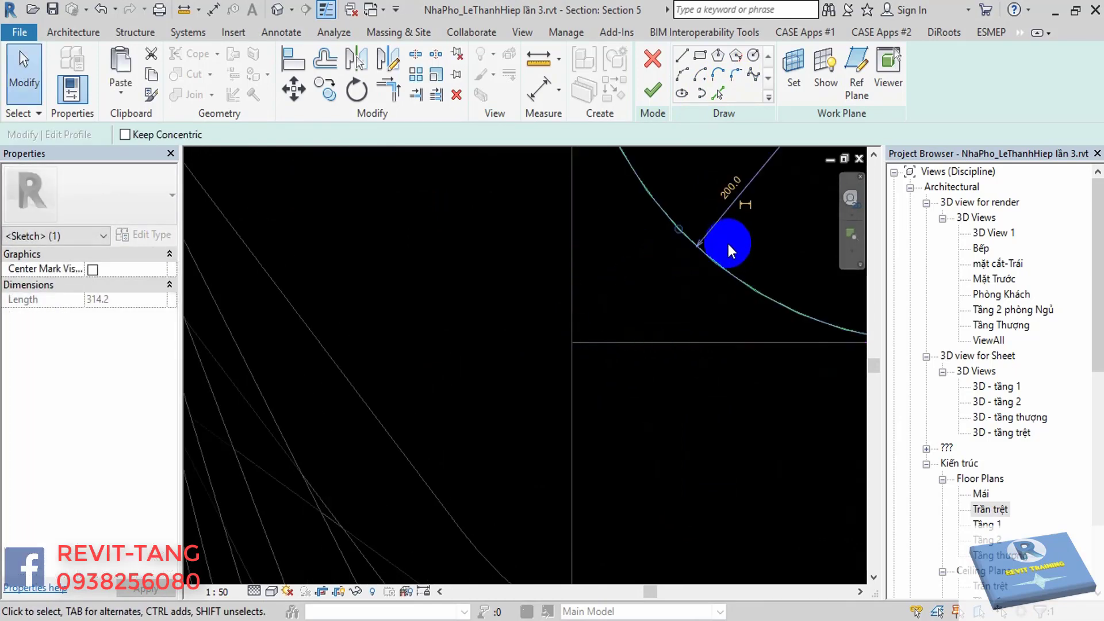
{"action": "mouse_move", "coordinate": [728, 243]}
{"action": "middle_mouse_down"}
{"action": "mouse_move", "coordinate": [697, 362]}
{"action": "mouse_move", "coordinate": [616, 444]}
{"action": "middle_mouse_up"}
{"action": "scroll", "coordinate": [599, 454], "scroll_direction": "up", "scroll_amount": 1}
{"action": "left_click", "coordinate": [598, 451]}
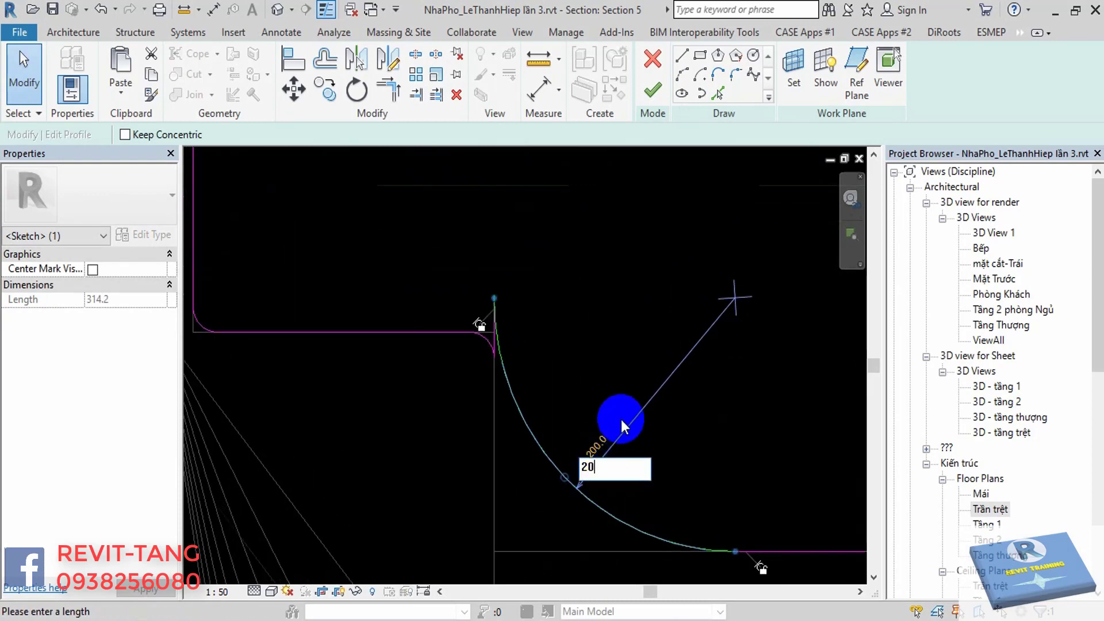
{"action": "scroll", "coordinate": [593, 377], "scroll_direction": "down", "scroll_amount": 3}
{"action": "middle_click_drag", "start_coordinate": [595, 383], "coordinate": [611, 476]}
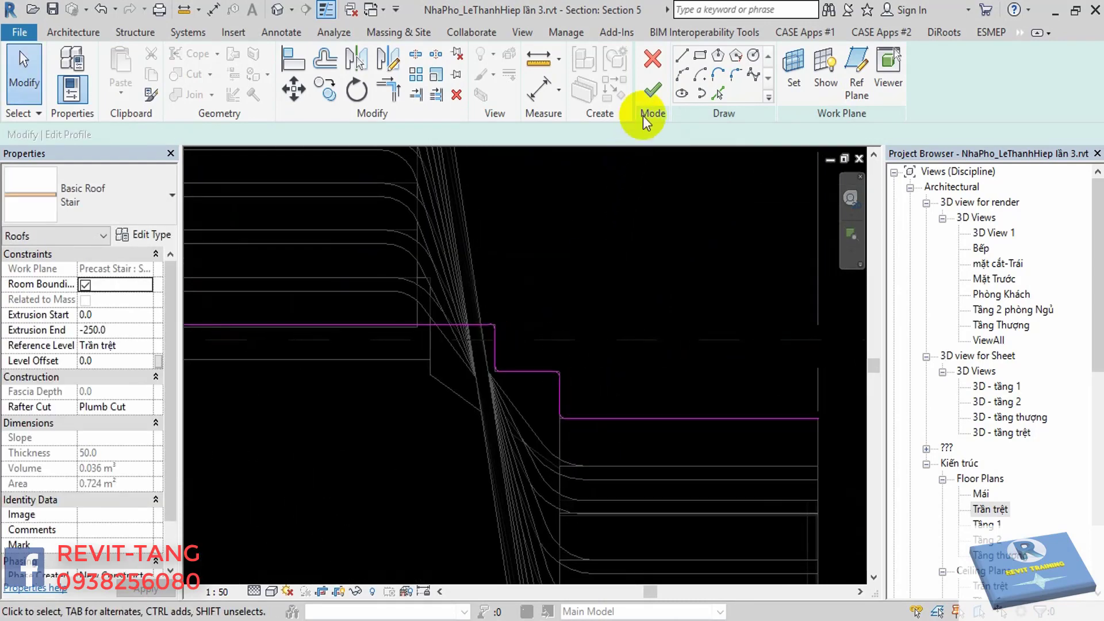
Try finishing the roof edit and dismiss the Can't make Extrusion error.
{"action": "left_click", "coordinate": [653, 89]}
{"action": "key", "text": "Escape"}
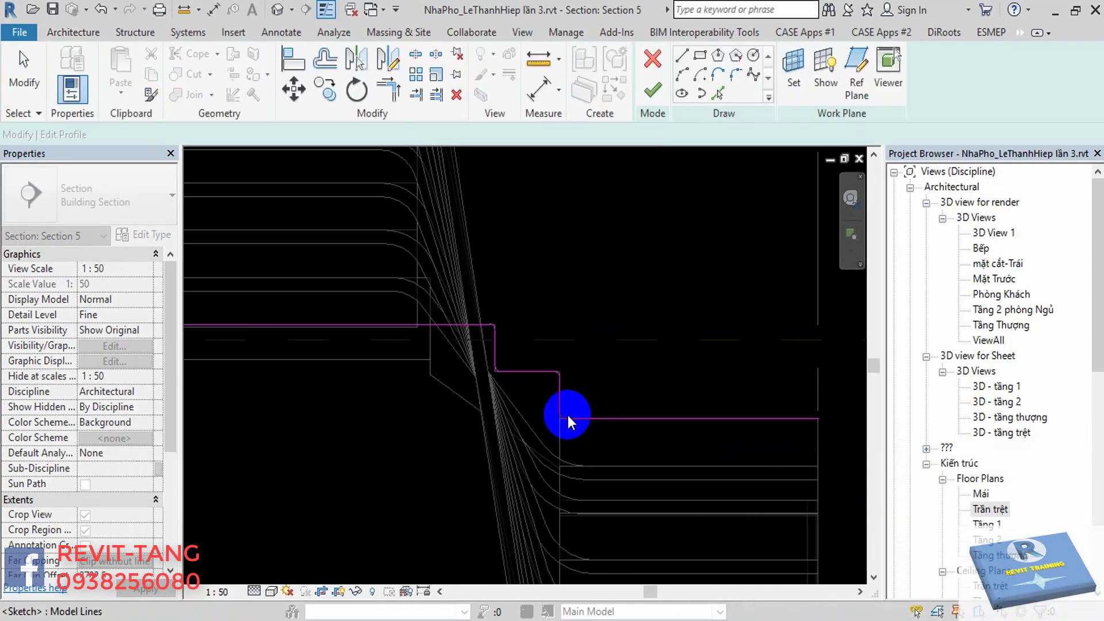
{"action": "scroll", "coordinate": [564, 415], "scroll_direction": "up", "scroll_amount": 2}
{"action": "scroll", "coordinate": [556, 412], "scroll_direction": "up", "scroll_amount": 2}
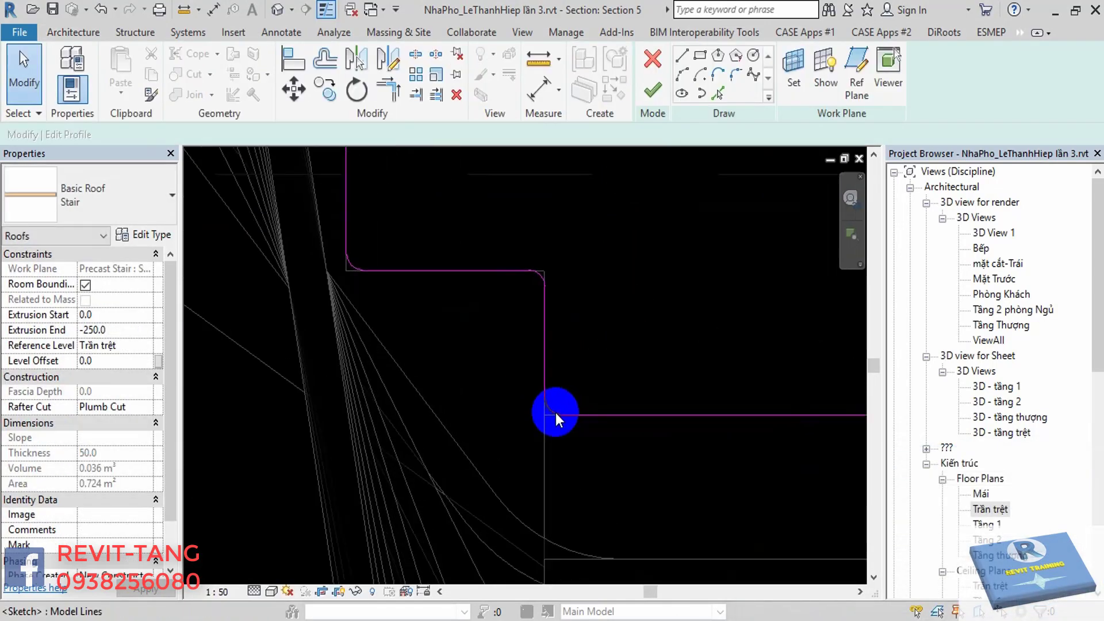
{"action": "scroll", "coordinate": [555, 412], "scroll_direction": "up", "scroll_amount": 2}
Select the corner fillet arcs and enlarge the 20-radius arc.
{"action": "left_click", "coordinate": [550, 409]}
{"action": "scroll", "coordinate": [550, 403], "scroll_direction": "up", "scroll_amount": 2}
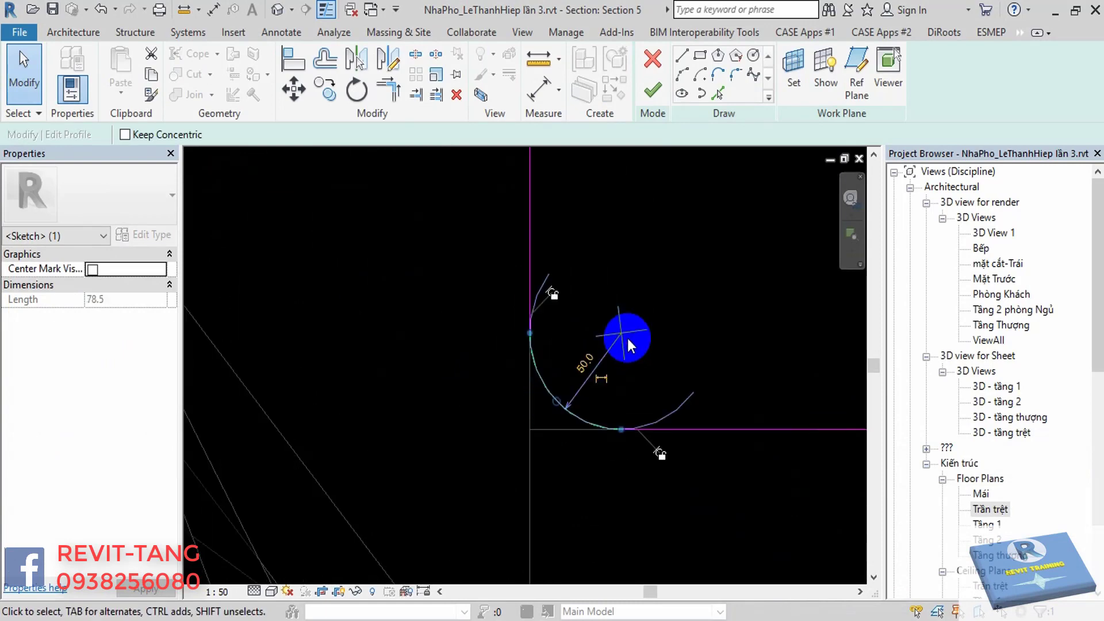
{"action": "scroll", "coordinate": [626, 338], "scroll_direction": "down", "scroll_amount": 3}
{"action": "scroll", "coordinate": [563, 311], "scroll_direction": "up", "scroll_amount": 3}
{"action": "left_click", "coordinate": [568, 325]}
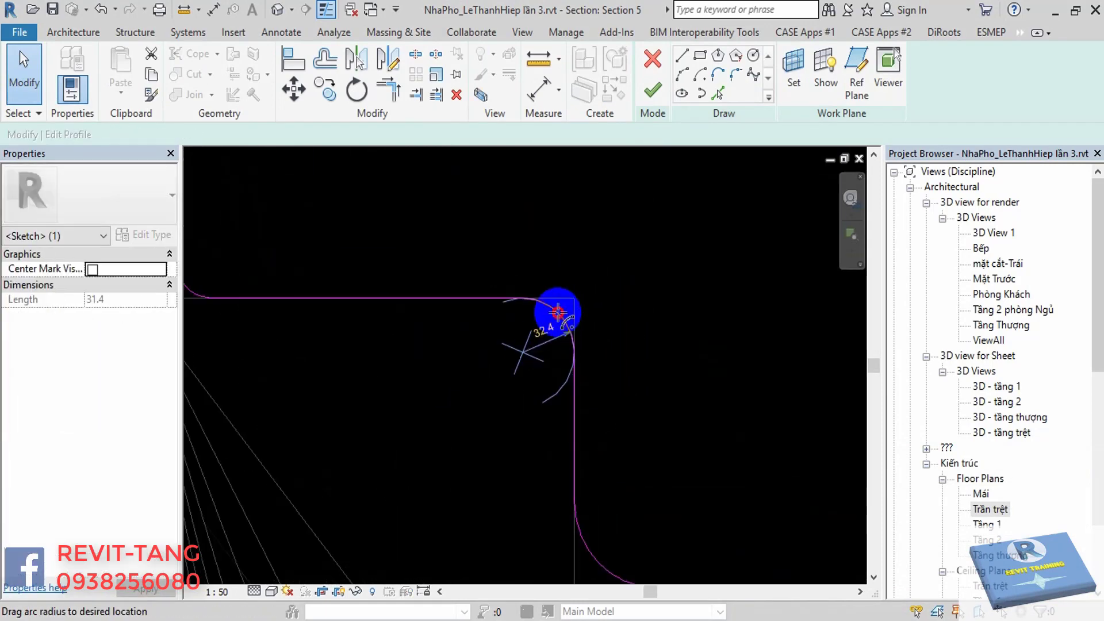
{"action": "left_click_drag", "start_coordinate": [557, 311], "coordinate": [560, 317]}
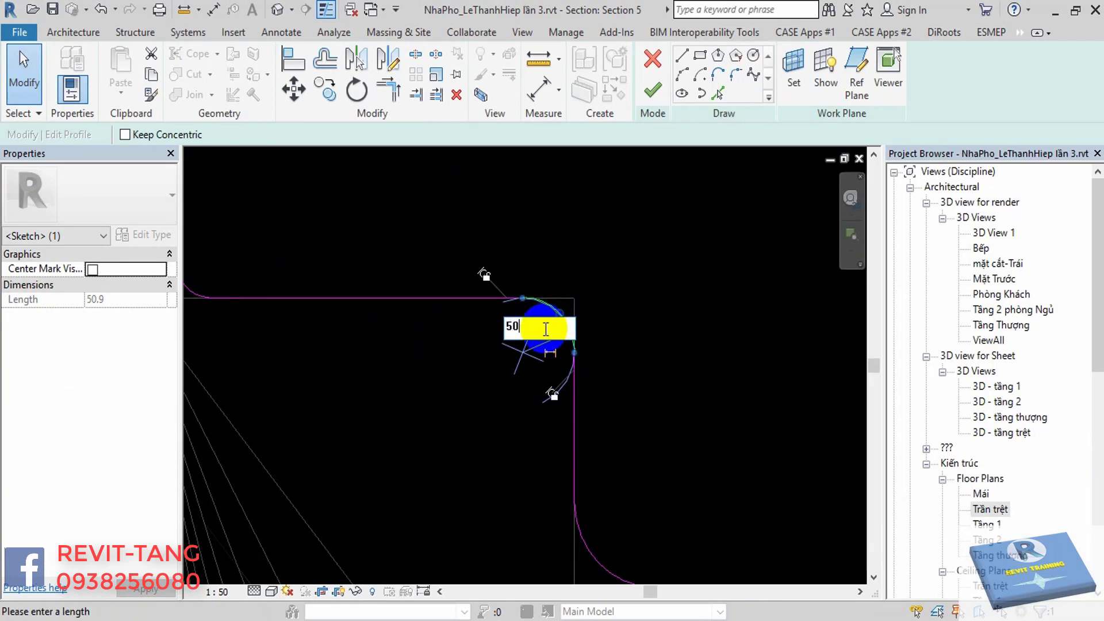
{"action": "scroll", "coordinate": [534, 357], "scroll_direction": "down", "scroll_amount": 2}
{"action": "left_click", "coordinate": [378, 330]}
Change the left corner arc's radius to 50 and select another arc's 20.0 radius.
{"action": "scroll", "coordinate": [378, 330], "scroll_direction": "up", "scroll_amount": 1}
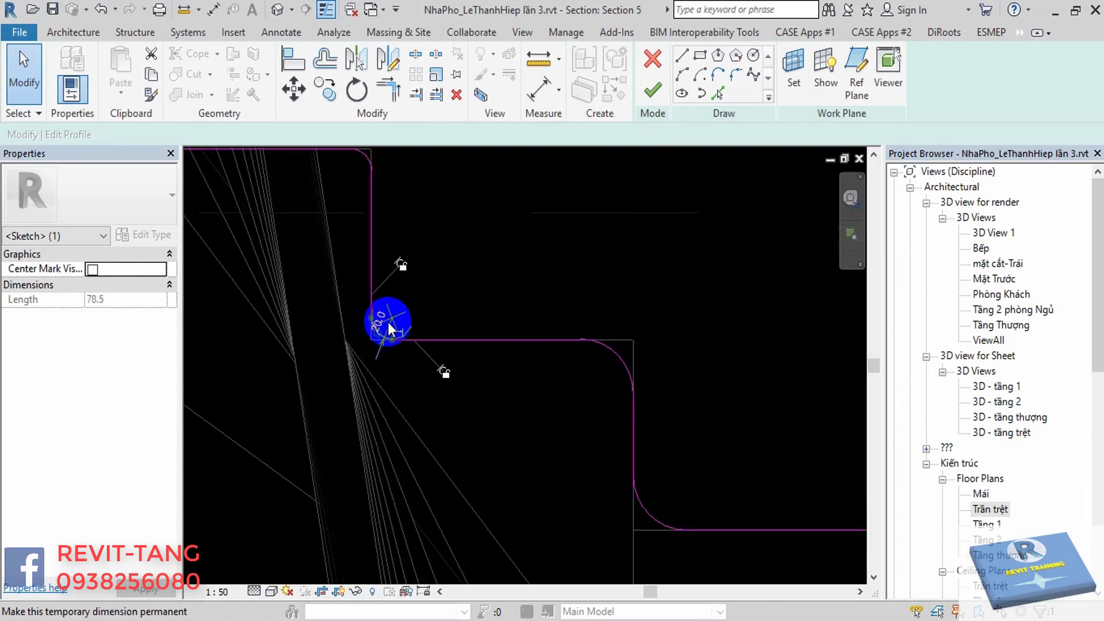
{"action": "left_click", "coordinate": [378, 322]}
{"action": "scroll", "coordinate": [381, 341], "scroll_direction": "up", "scroll_amount": 1}
{"action": "left_click", "coordinate": [381, 333]}
{"action": "left_click", "coordinate": [384, 340]}
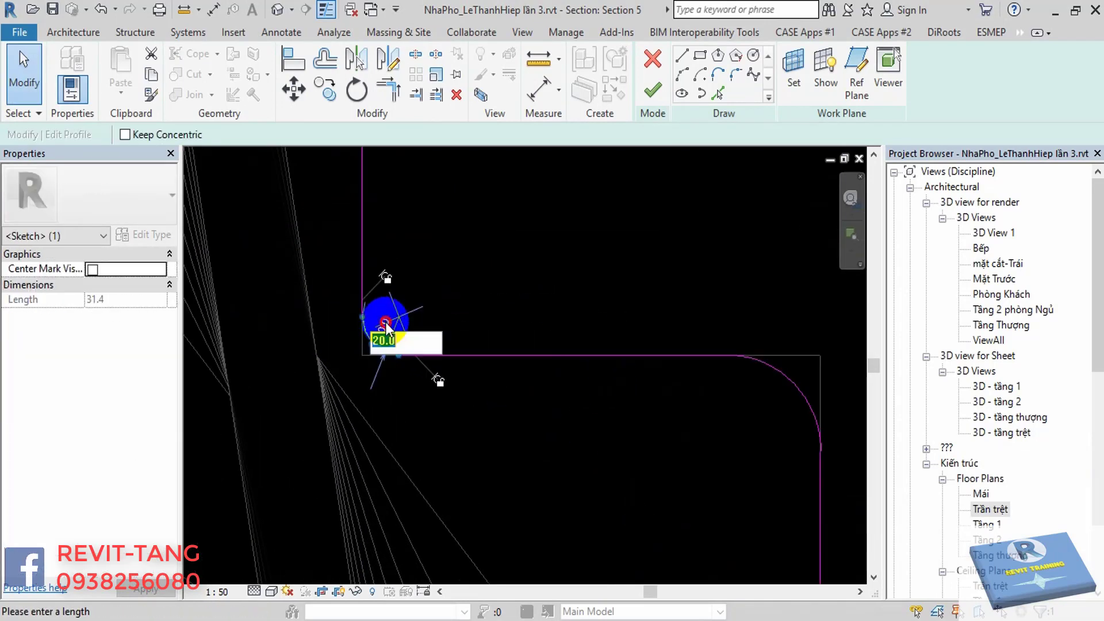
{"action": "key", "text": "Return"}
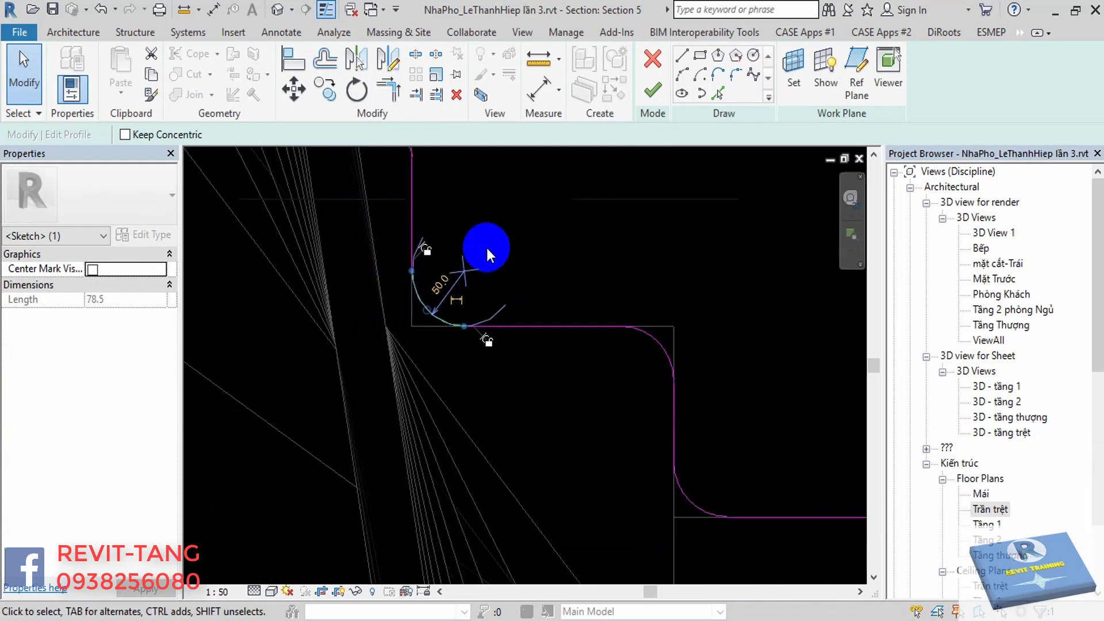
{"action": "middle_click_drag", "start_coordinate": [486, 247], "coordinate": [456, 315]}
{"action": "left_click", "coordinate": [423, 290]}
{"action": "scroll", "coordinate": [395, 295], "scroll_direction": "up", "scroll_amount": 1}
{"action": "left_click", "coordinate": [396, 289]}
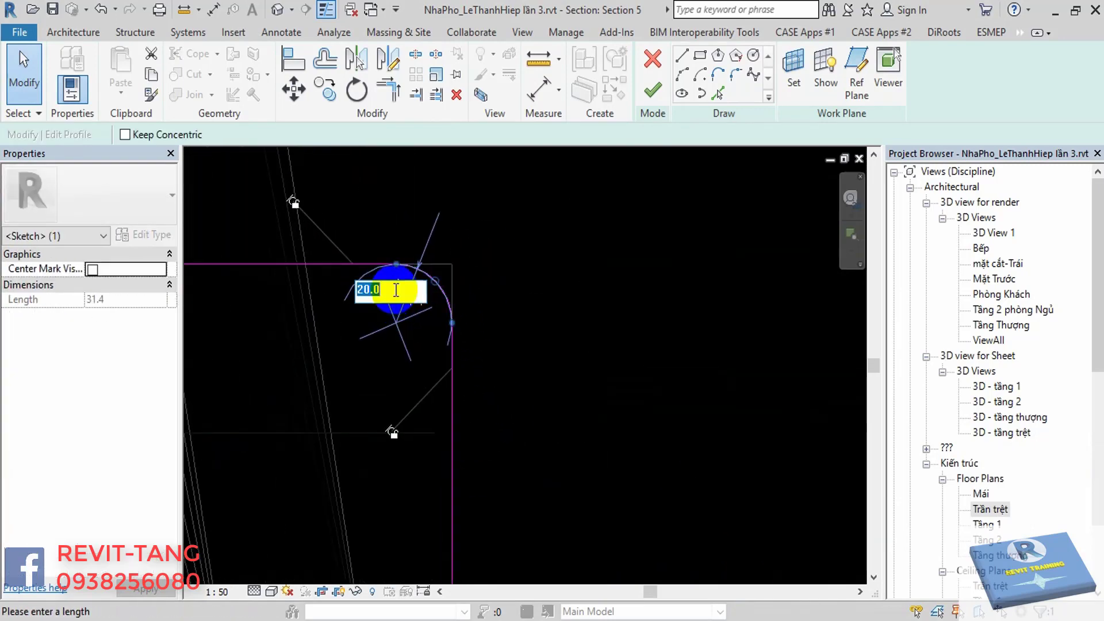
Attempt to finish the roof profile edit and close the resulting extrusion error.
{"action": "left_click", "coordinate": [654, 99]}
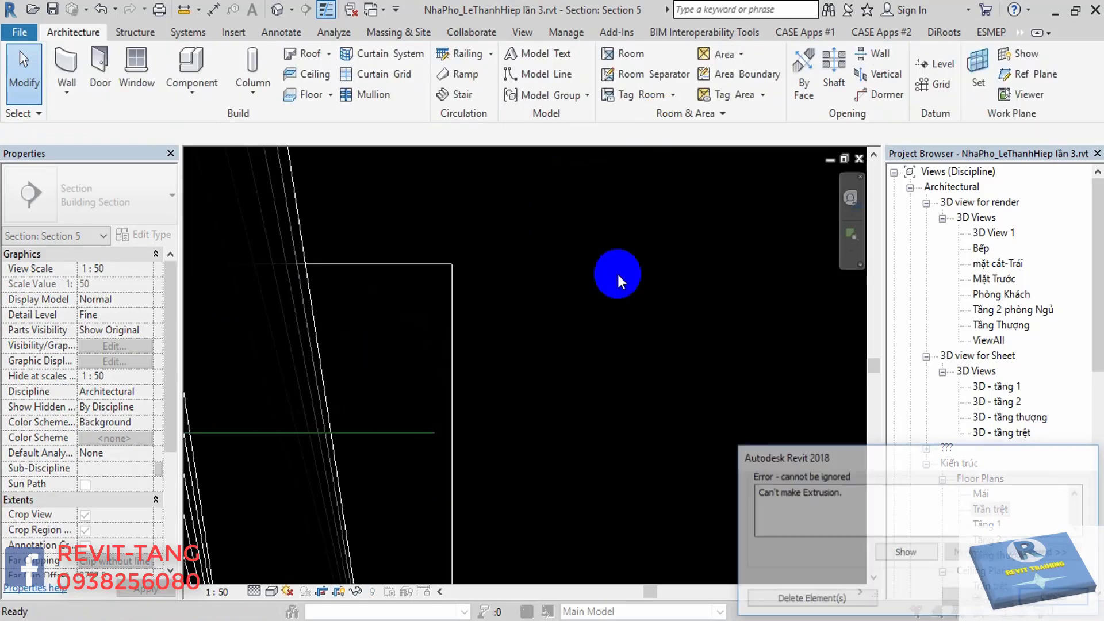
{"action": "mouse_move", "coordinate": [616, 270]}
{"action": "middle_mouse_down"}
{"action": "mouse_move", "coordinate": [581, 370]}
{"action": "mouse_move", "coordinate": [549, 320]}
{"action": "mouse_move", "coordinate": [584, 403]}
{"action": "middle_mouse_up"}
{"action": "scroll", "coordinate": [584, 402], "scroll_direction": "down", "scroll_amount": 3}
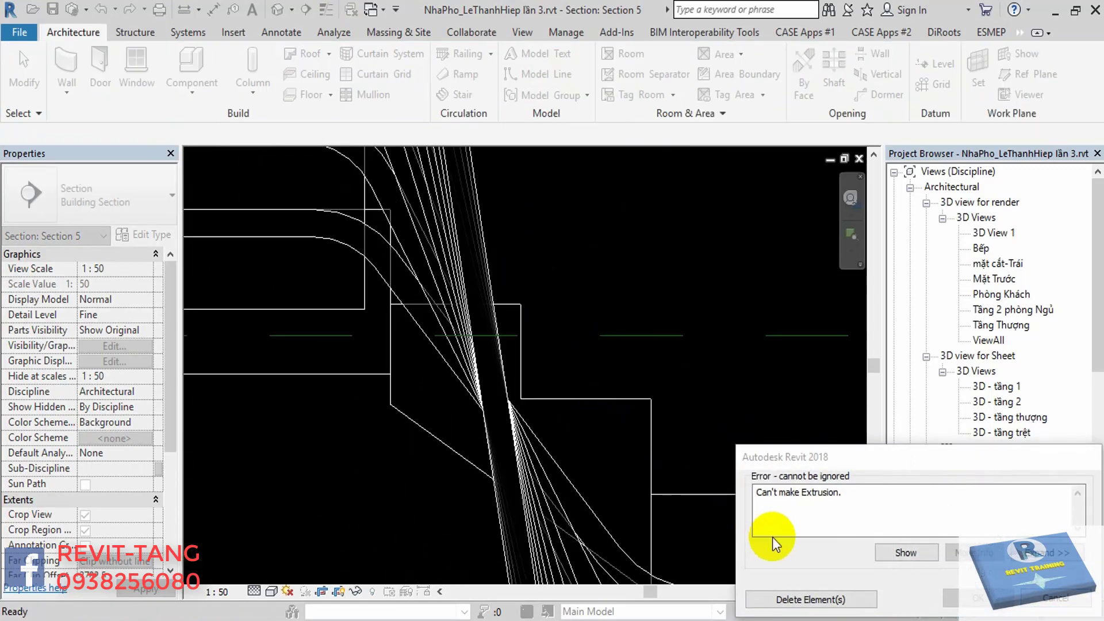
{"action": "mouse_move", "coordinate": [642, 476]}
{"action": "middle_mouse_down"}
{"action": "mouse_move", "coordinate": [637, 454]}
{"action": "mouse_move", "coordinate": [621, 457]}
{"action": "middle_mouse_up"}
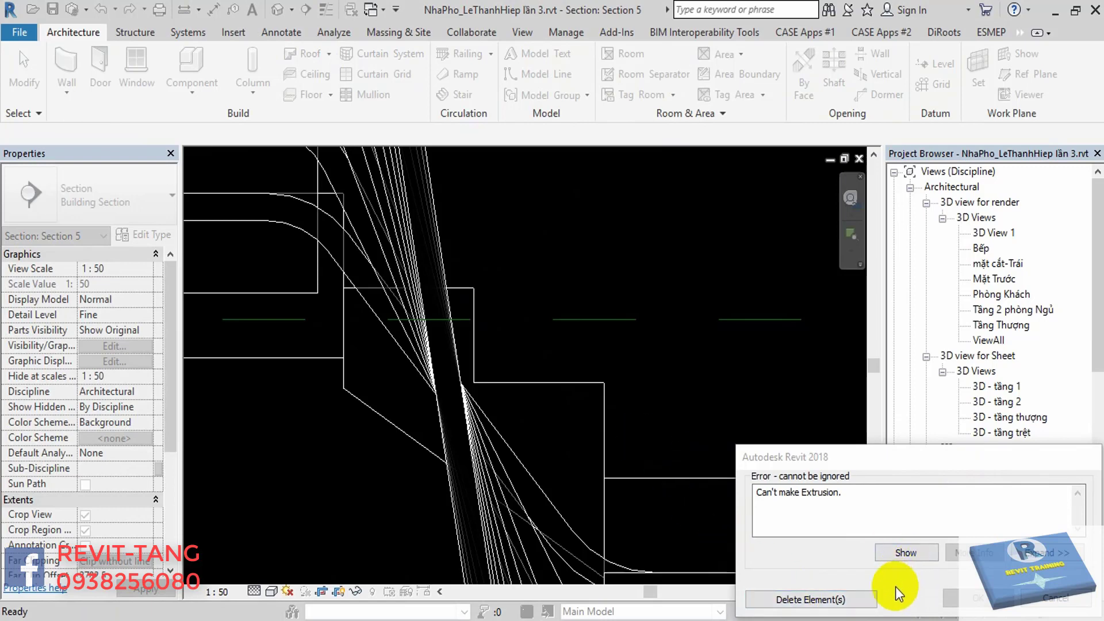
{"action": "left_click", "coordinate": [1049, 598]}
Delete the four corner fillet arcs and finish the stair finish profile with square steps.
{"action": "mouse_move", "coordinate": [629, 353]}
{"action": "middle_mouse_down"}
{"action": "mouse_move", "coordinate": [574, 287]}
{"action": "mouse_move", "coordinate": [571, 294]}
{"action": "middle_mouse_up"}
{"action": "left_click_drag", "start_coordinate": [487, 233], "coordinate": [520, 281]}
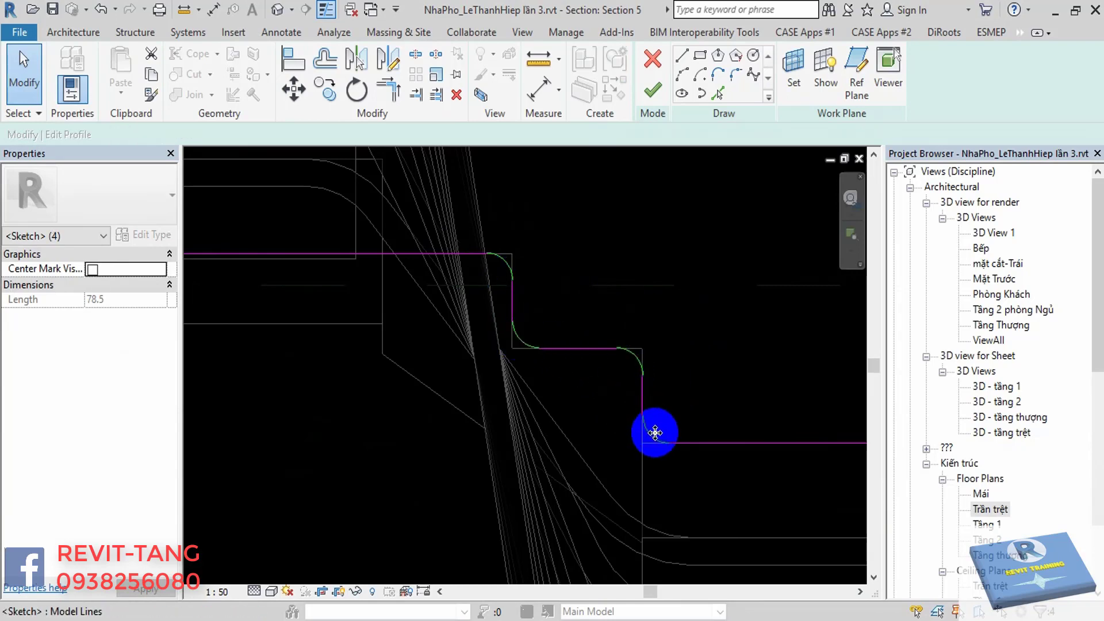
{"action": "key", "text": "Delete"}
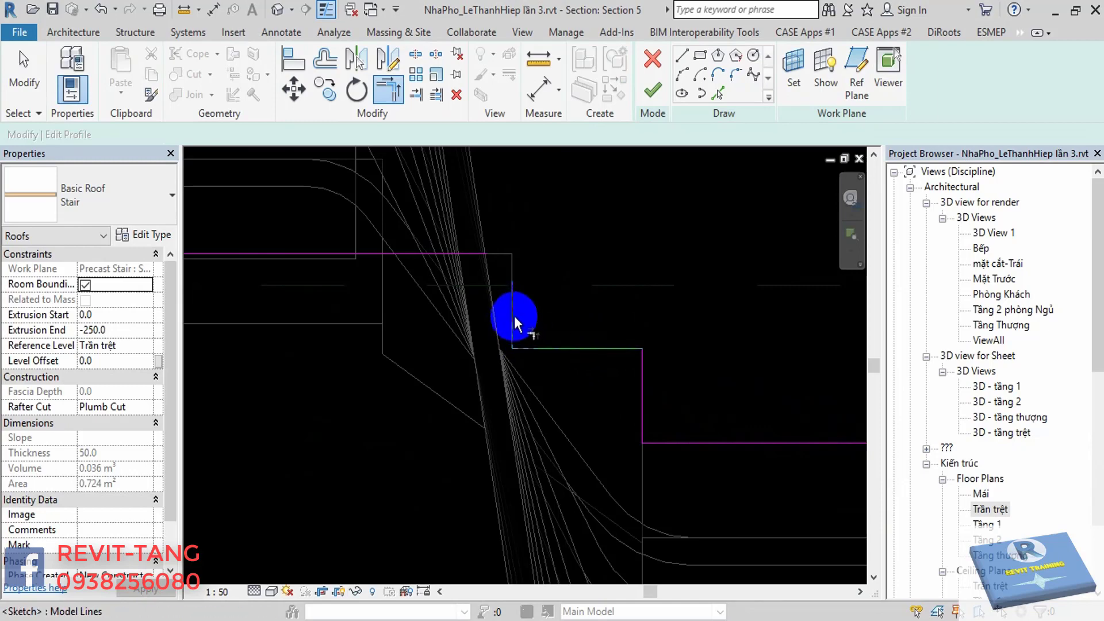
{"action": "scroll", "coordinate": [544, 249], "scroll_direction": "down", "scroll_amount": 3}
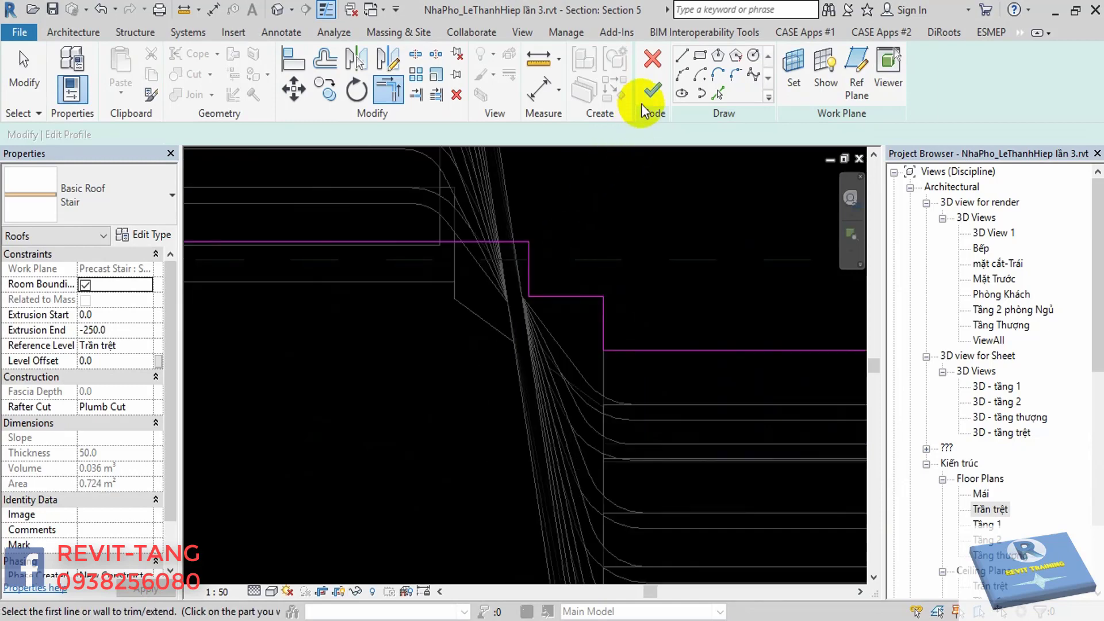
{"action": "left_click", "coordinate": [651, 90]}
{"action": "middle_click_drag", "start_coordinate": [624, 339], "coordinate": [691, 358]}
Switch to the 3D view without saving and orbit to see the stair roof finish.
{"action": "scroll", "coordinate": [574, 350], "scroll_direction": "up", "scroll_amount": 2}
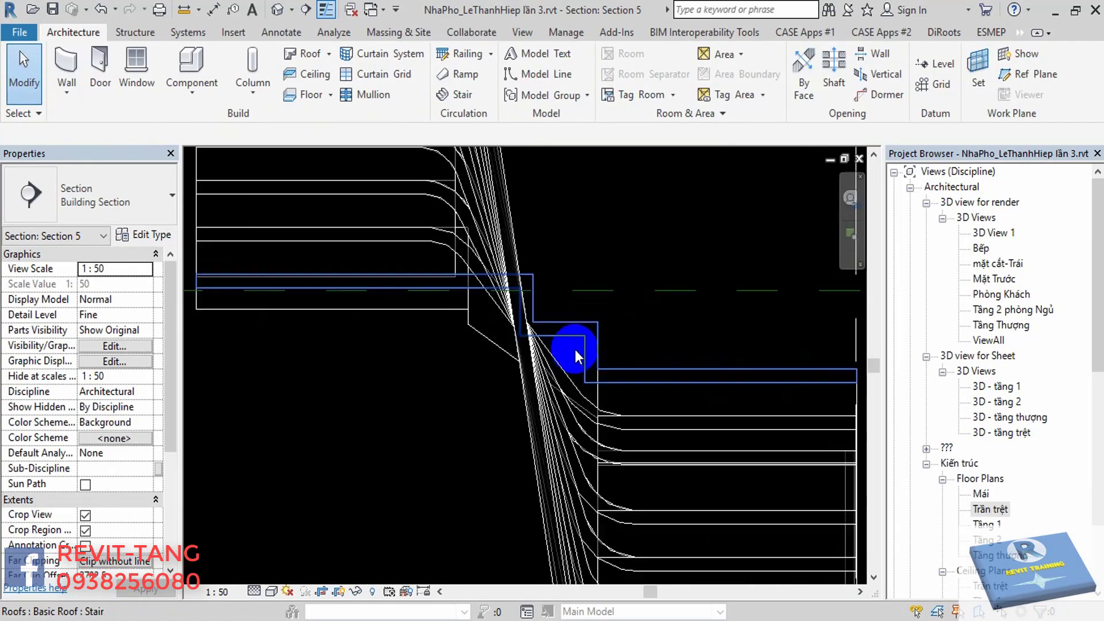
{"action": "scroll", "coordinate": [618, 343], "scroll_direction": "up", "scroll_amount": 2}
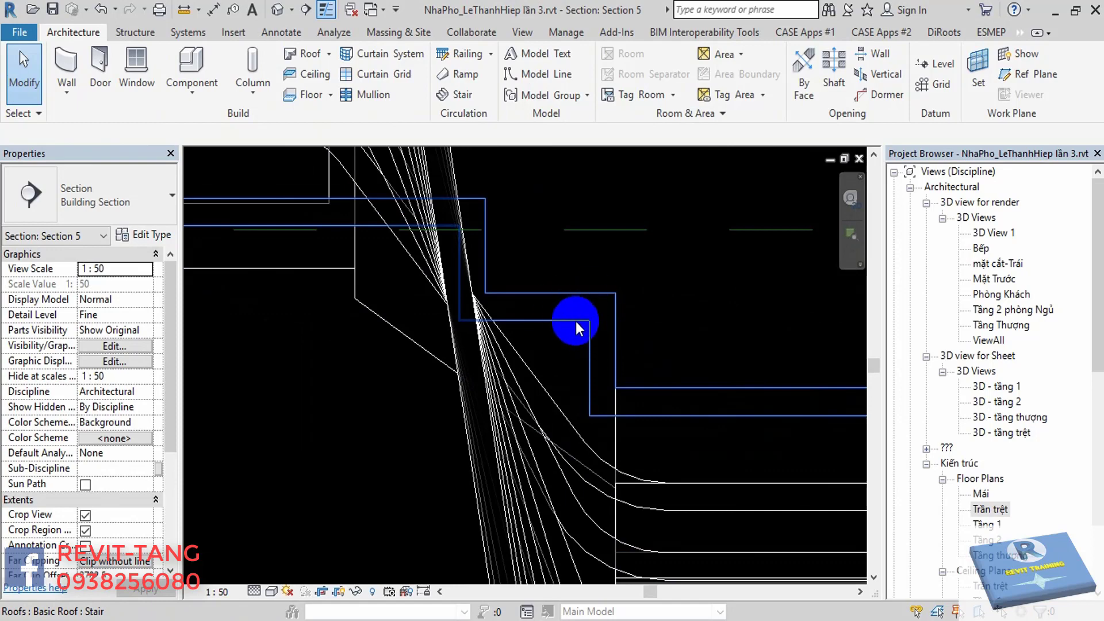
{"action": "scroll", "coordinate": [589, 318], "scroll_direction": "down", "scroll_amount": 3}
{"action": "scroll", "coordinate": [592, 336], "scroll_direction": "down", "scroll_amount": 2}
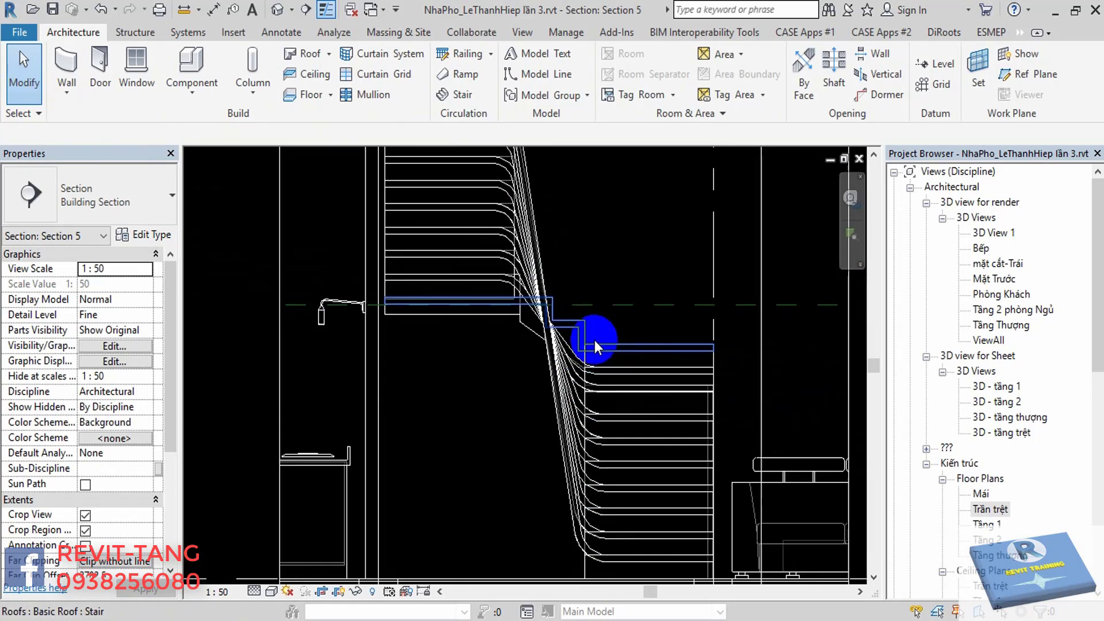
{"action": "left_click", "coordinate": [295, 11]}
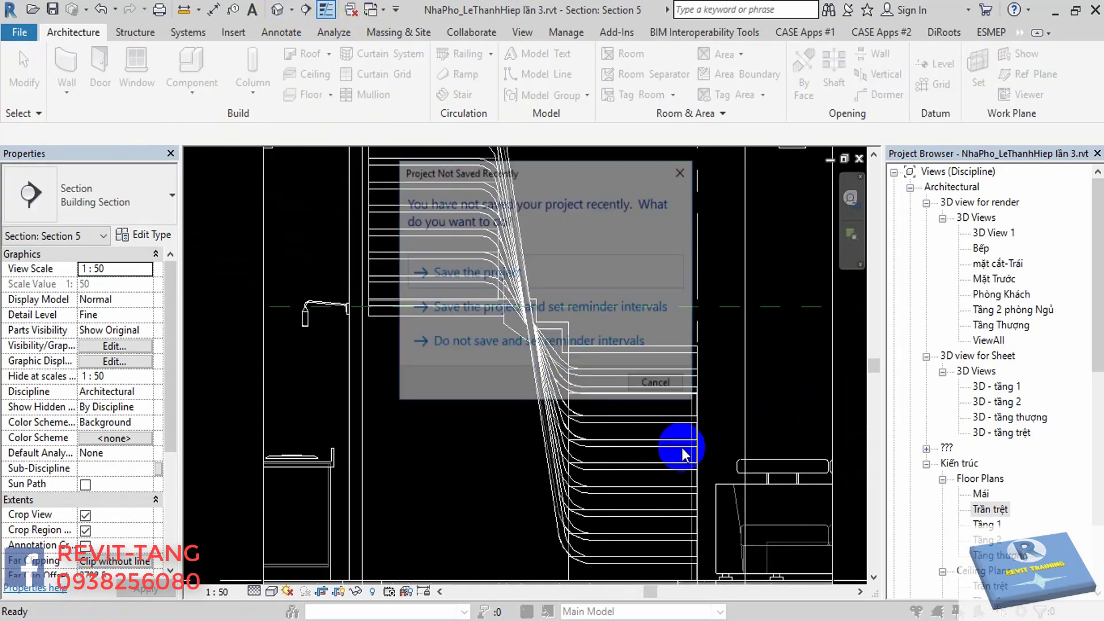
{"action": "left_click", "coordinate": [678, 386]}
{"action": "middle_click_drag", "start_coordinate": [728, 368], "coordinate": [608, 369], "text": "shift"}
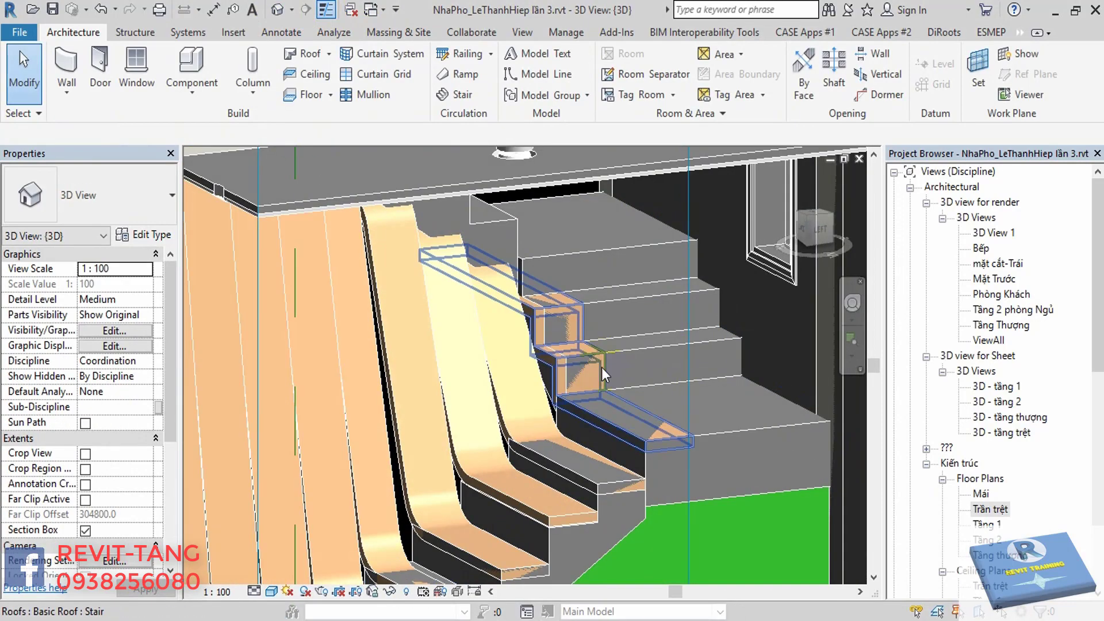
{"action": "left_click", "coordinate": [602, 372]}
{"action": "key", "text": "Escape"}
Inspect the precast stair from a steep top-down angle.
{"action": "middle_click_drag", "start_coordinate": [858, 426], "coordinate": [586, 467]}
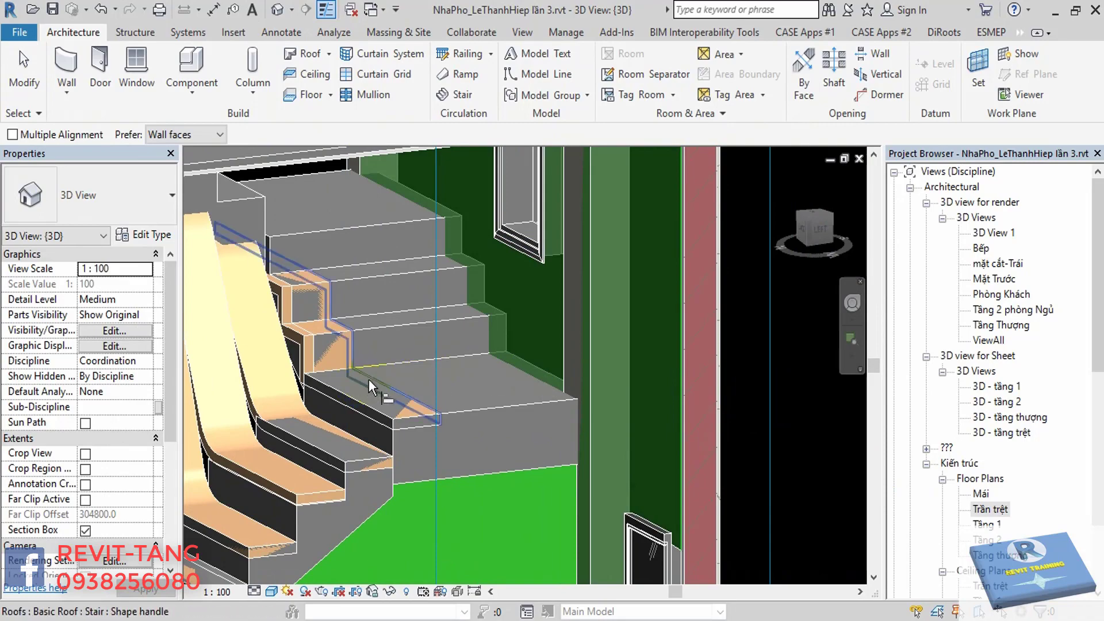
{"action": "mouse_move", "coordinate": [383, 378]}
{"action": "middle_mouse_down", "text": "shift"}
{"action": "mouse_move", "coordinate": [412, 448]}
{"action": "mouse_move", "coordinate": [421, 430]}
{"action": "mouse_move", "coordinate": [528, 457]}
{"action": "mouse_move", "coordinate": [520, 443]}
{"action": "mouse_move", "coordinate": [535, 446]}
{"action": "mouse_move", "coordinate": [517, 517]}
{"action": "mouse_move", "coordinate": [510, 448]}
{"action": "mouse_move", "coordinate": [643, 357]}
{"action": "mouse_move", "coordinate": [645, 409]}
{"action": "mouse_move", "coordinate": [536, 441]}
{"action": "mouse_move", "coordinate": [499, 403]}
{"action": "middle_mouse_up", "text": "shift"}
{"action": "key", "text": "Escape"}
{"action": "left_click", "coordinate": [398, 416]}
{"action": "key", "text": "Escape"}
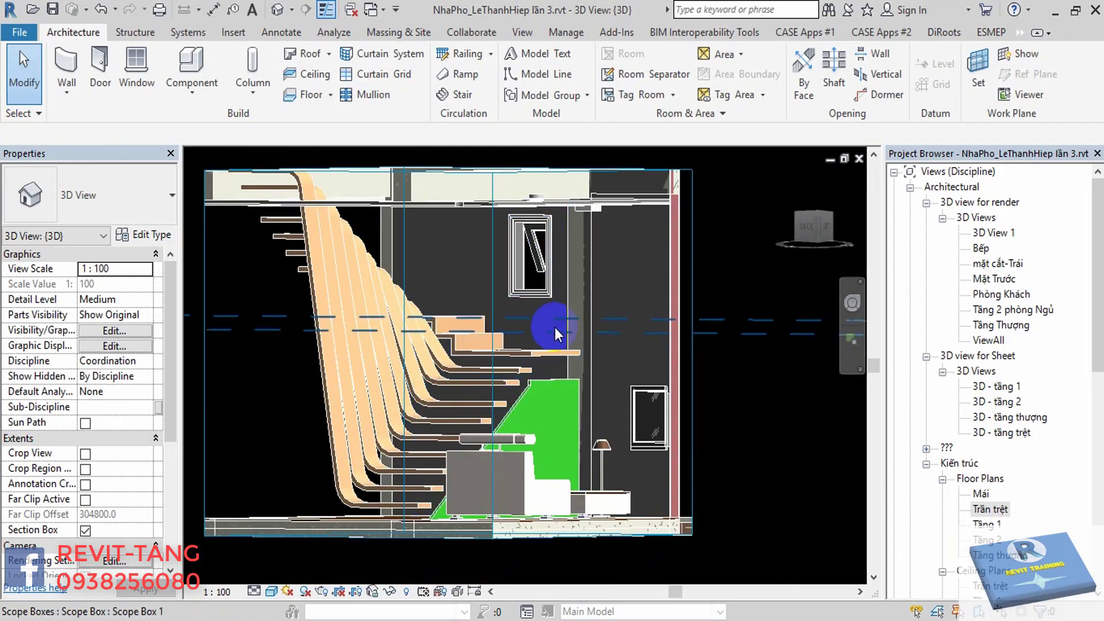
{"action": "mouse_move", "coordinate": [554, 326]}
{"action": "middle_mouse_down", "text": "shift"}
{"action": "mouse_move", "coordinate": [665, 344]}
{"action": "mouse_move", "coordinate": [646, 394]}
{"action": "mouse_move", "coordinate": [581, 474]}
{"action": "mouse_move", "coordinate": [530, 420]}
{"action": "middle_mouse_up", "text": "shift"}
{"action": "scroll", "coordinate": [581, 474], "scroll_direction": "down", "scroll_amount": 3}
{"action": "scroll", "coordinate": [357, 385], "scroll_direction": "up", "scroll_amount": 5}
Orbit to an oblique view of the whole stair and the ceiling above it.
{"action": "middle_click_drag", "start_coordinate": [357, 385], "coordinate": [432, 350]}
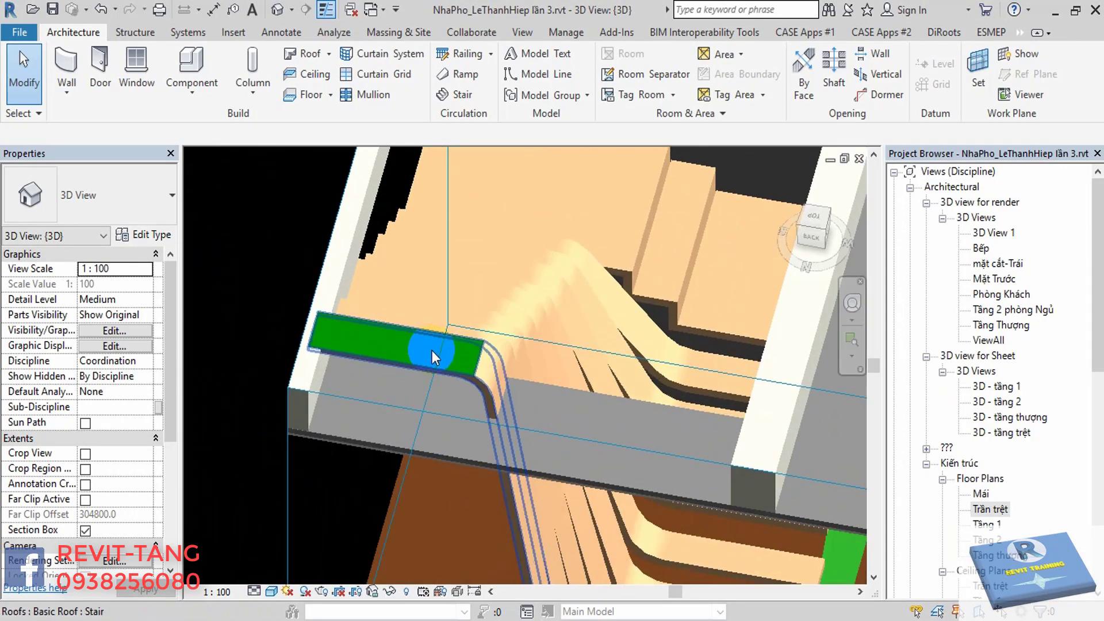
{"action": "scroll", "coordinate": [451, 364], "scroll_direction": "down", "scroll_amount": 3}
{"action": "mouse_move", "coordinate": [540, 422]}
{"action": "middle_mouse_down", "text": "shift"}
{"action": "mouse_move", "coordinate": [573, 388]}
{"action": "mouse_move", "coordinate": [540, 457]}
{"action": "middle_mouse_up", "text": "shift"}
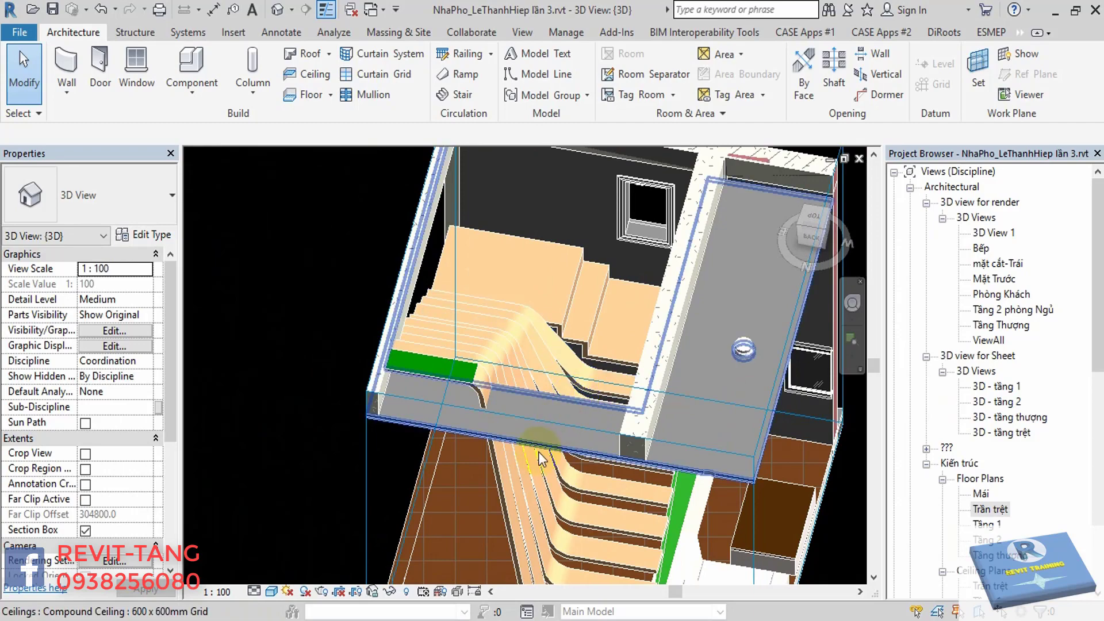
{"action": "left_click", "coordinate": [540, 457]}
{"action": "scroll", "coordinate": [420, 346], "scroll_direction": "down", "scroll_amount": 3}
{"action": "left_click", "coordinate": [375, 443]}
Orbit to look down onto the ceiling above the stair.
{"action": "left_click", "coordinate": [397, 388]}
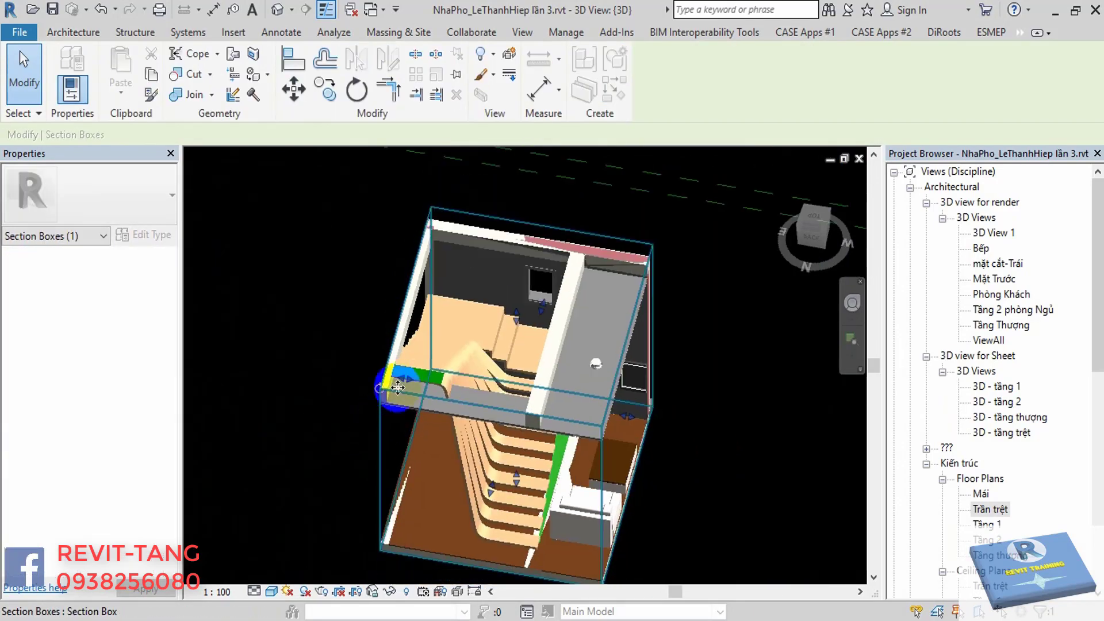
{"action": "mouse_move", "coordinate": [397, 387]}
{"action": "middle_mouse_down", "text": "shift"}
{"action": "mouse_move", "coordinate": [495, 479]}
{"action": "mouse_move", "coordinate": [472, 344]}
{"action": "middle_mouse_up", "text": "shift"}
{"action": "mouse_move", "coordinate": [533, 362]}
{"action": "middle_mouse_down", "text": "shift"}
{"action": "mouse_move", "coordinate": [509, 303]}
{"action": "mouse_move", "coordinate": [596, 376]}
{"action": "mouse_move", "coordinate": [505, 239]}
{"action": "middle_mouse_up", "text": "shift"}
{"action": "left_click", "coordinate": [509, 303]}
{"action": "scroll", "coordinate": [542, 316], "scroll_direction": "up", "scroll_amount": 3}
{"action": "scroll", "coordinate": [506, 299], "scroll_direction": "down", "scroll_amount": 4}
{"action": "left_click", "coordinate": [510, 351]}
{"action": "key", "text": "Escape"}
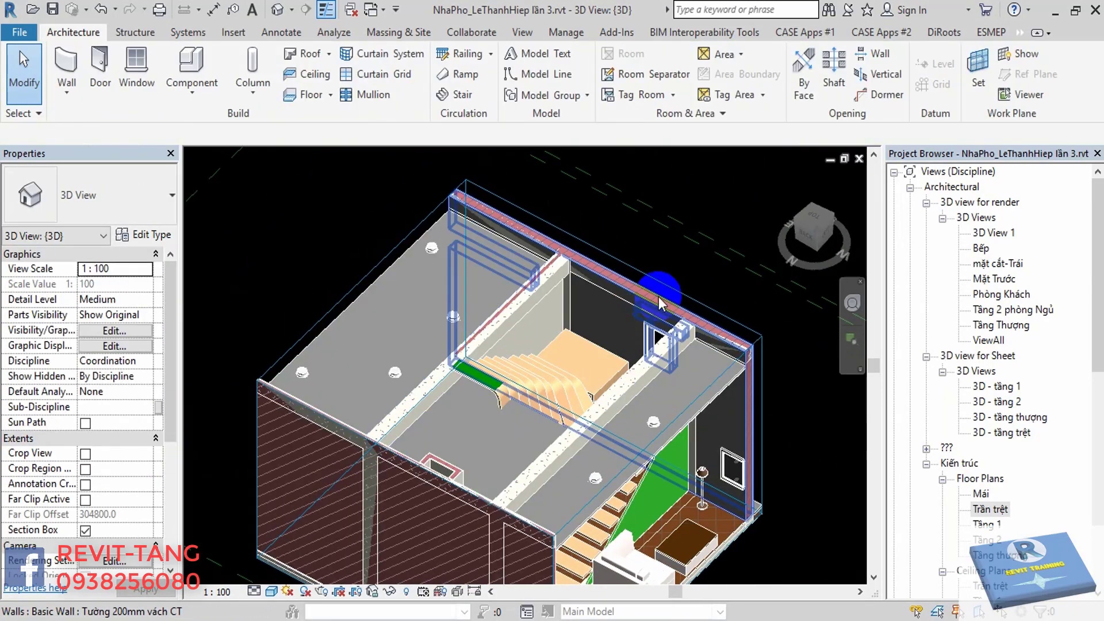
Lower the section box top below the ceiling and select the green wall beside the stair.
{"action": "left_click", "coordinate": [660, 279]}
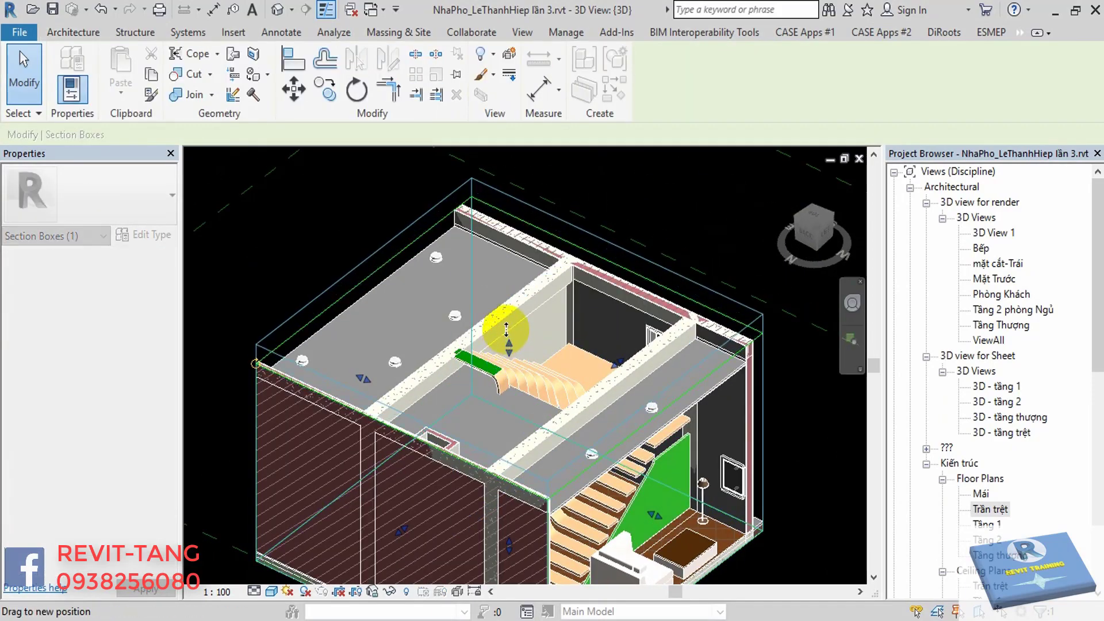
{"action": "left_click_drag", "start_coordinate": [505, 329], "coordinate": [505, 333]}
{"action": "mouse_move", "coordinate": [506, 333]}
{"action": "middle_mouse_down", "text": "shift"}
{"action": "mouse_move", "coordinate": [431, 382]}
{"action": "mouse_move", "coordinate": [266, 322]}
{"action": "mouse_move", "coordinate": [315, 308]}
{"action": "mouse_move", "coordinate": [287, 302]}
{"action": "mouse_move", "coordinate": [340, 365]}
{"action": "middle_mouse_up", "text": "shift"}
{"action": "scroll", "coordinate": [589, 364], "scroll_direction": "up", "scroll_amount": 4}
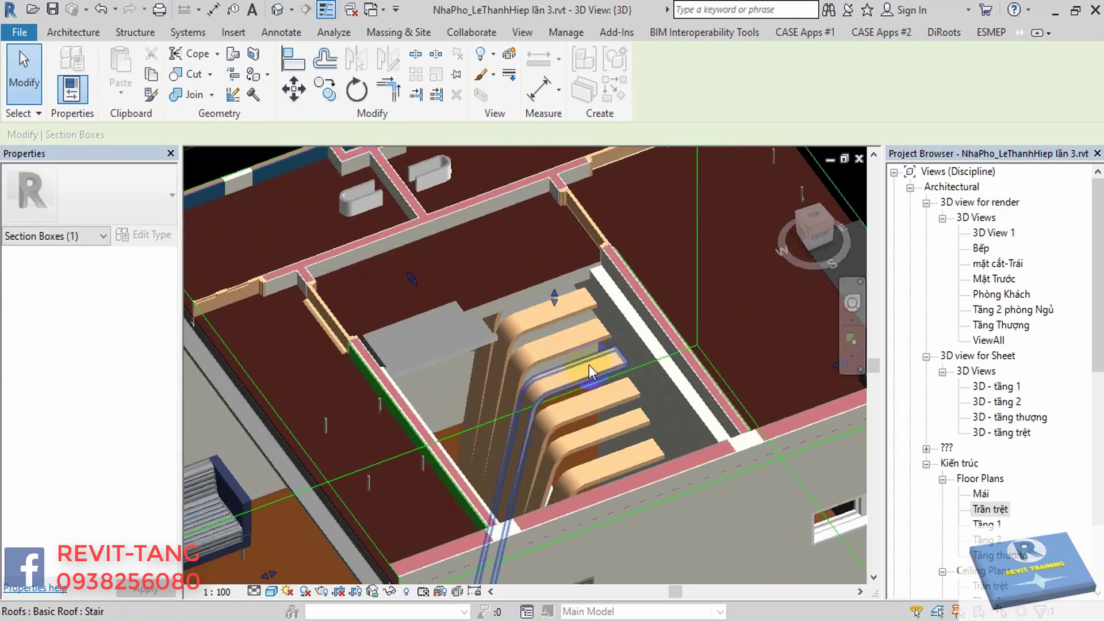
{"action": "mouse_move", "coordinate": [570, 319]}
{"action": "middle_mouse_down", "text": "shift"}
{"action": "mouse_move", "coordinate": [493, 329]}
{"action": "mouse_move", "coordinate": [492, 241]}
{"action": "mouse_move", "coordinate": [542, 321]}
{"action": "mouse_move", "coordinate": [631, 382]}
{"action": "mouse_move", "coordinate": [658, 454]}
{"action": "mouse_move", "coordinate": [726, 443]}
{"action": "mouse_move", "coordinate": [660, 414]}
{"action": "mouse_move", "coordinate": [697, 406]}
{"action": "mouse_move", "coordinate": [598, 178]}
{"action": "mouse_move", "coordinate": [654, 283]}
{"action": "middle_mouse_up", "text": "shift"}
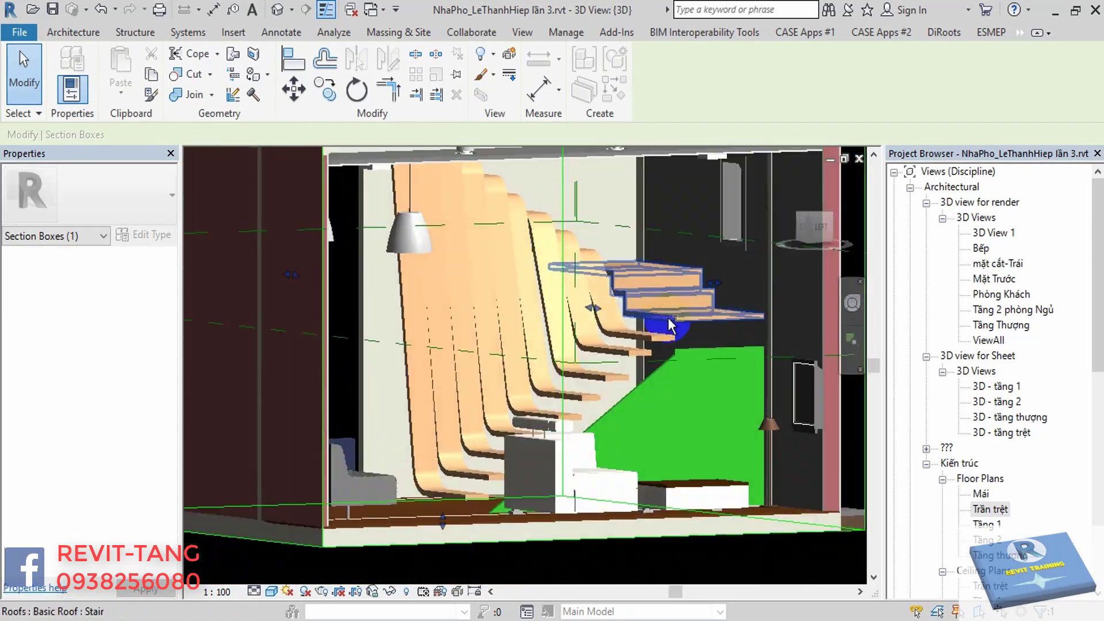
{"action": "left_click", "coordinate": [700, 381]}
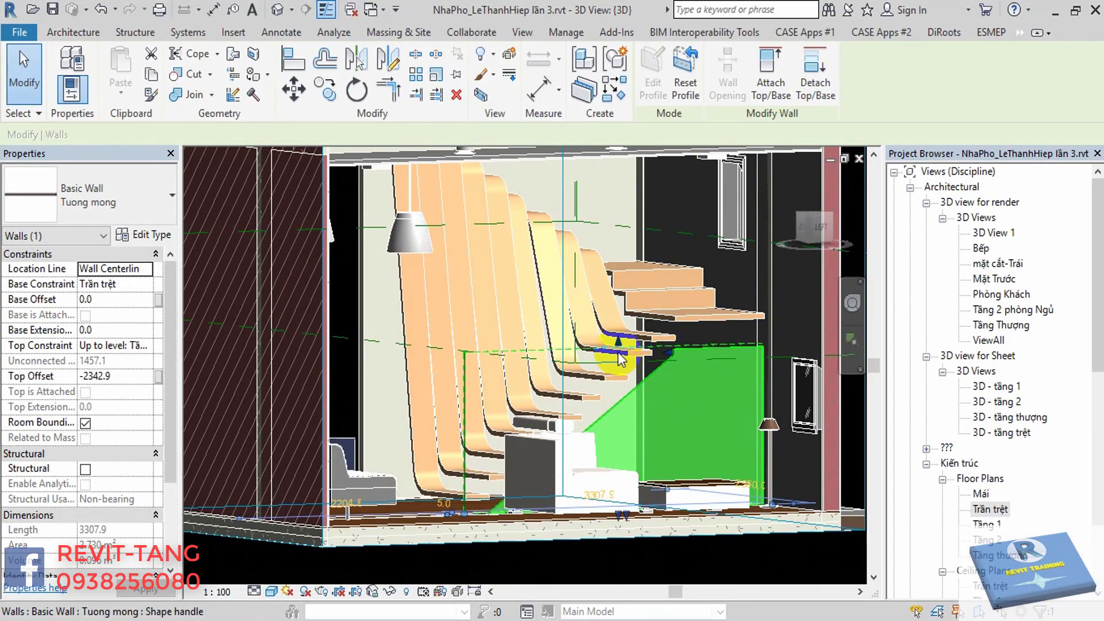
Edit the Tuong mong wall profile from the LEFT view, raising its top edge and moving its vertical edge toward the stair.
{"action": "double_click", "coordinate": [680, 372]}
{"action": "left_click", "coordinate": [661, 376]}
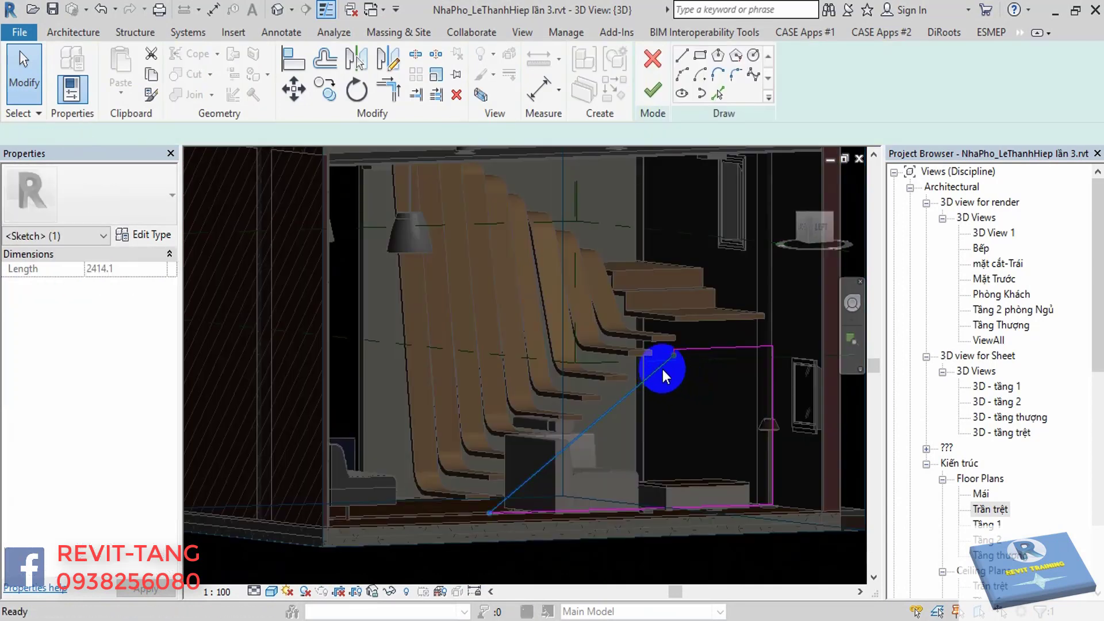
{"action": "left_click", "coordinate": [819, 230]}
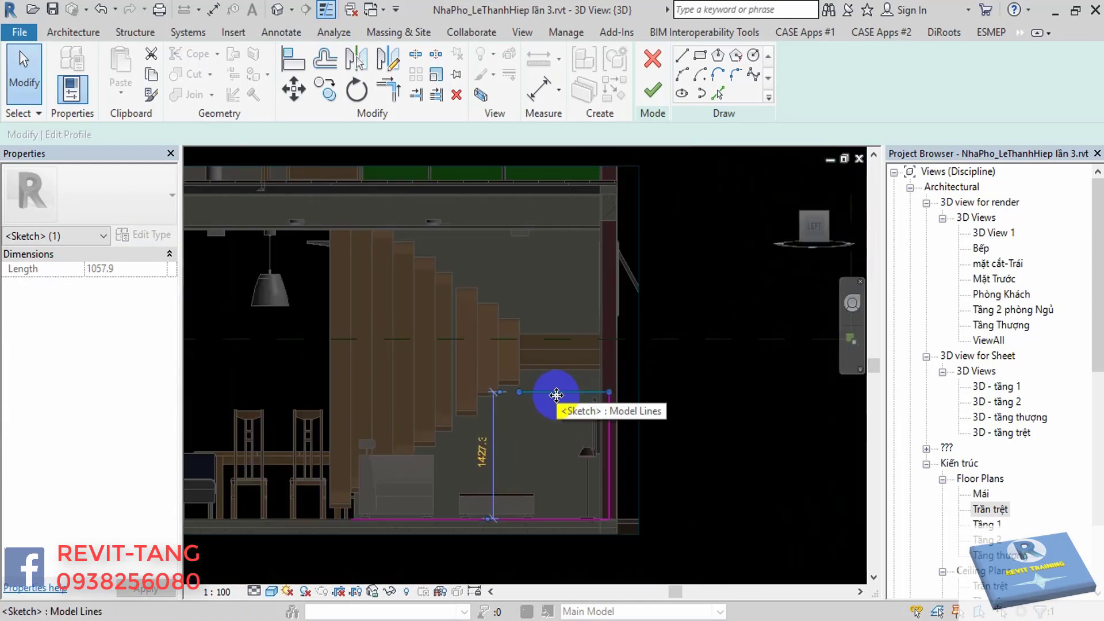
{"action": "left_click_drag", "start_coordinate": [569, 251], "coordinate": [569, 231]}
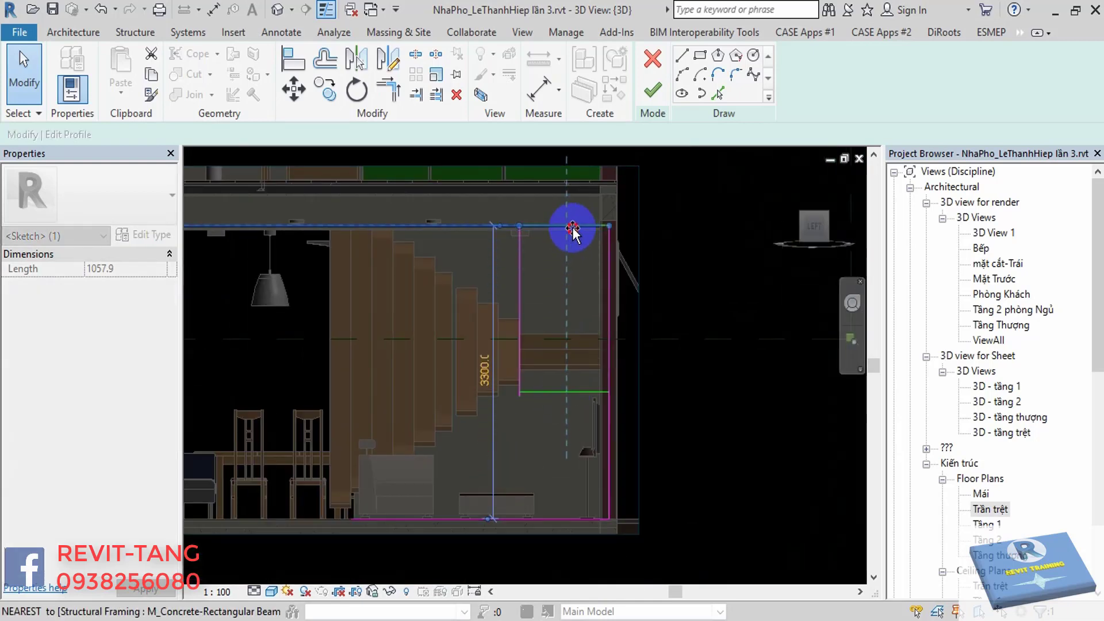
{"action": "left_click_drag", "start_coordinate": [519, 290], "coordinate": [367, 305]}
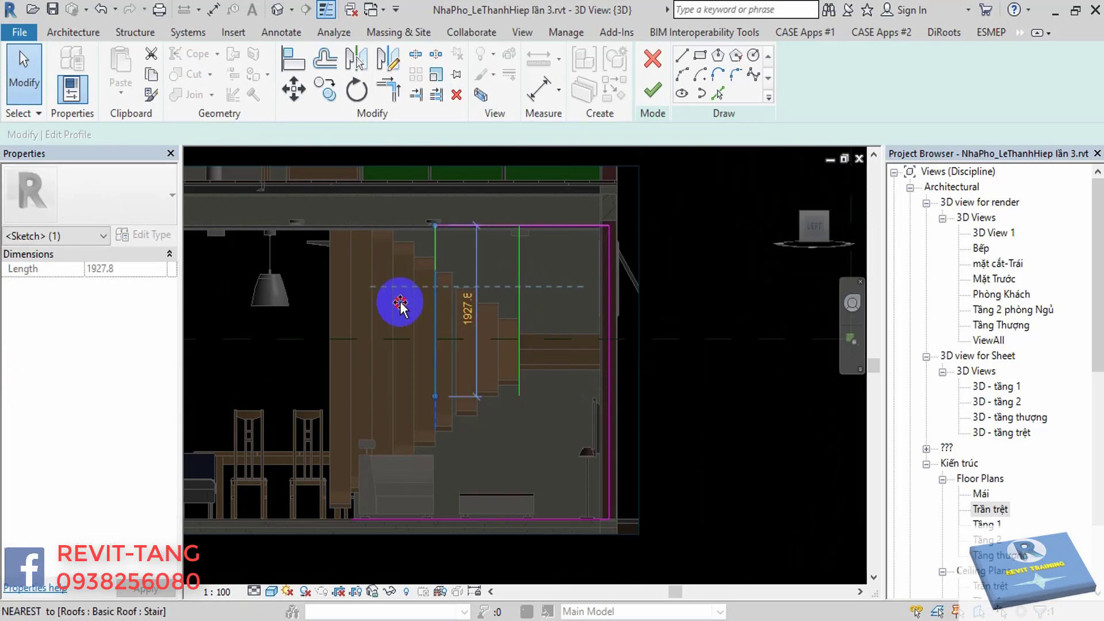
{"action": "key", "text": "Escape"}
Snap the vertical edge onto the stair finish, trim the lines to a corner, and finish the profile.
{"action": "scroll", "coordinate": [357, 535], "scroll_direction": "up", "scroll_amount": 3}
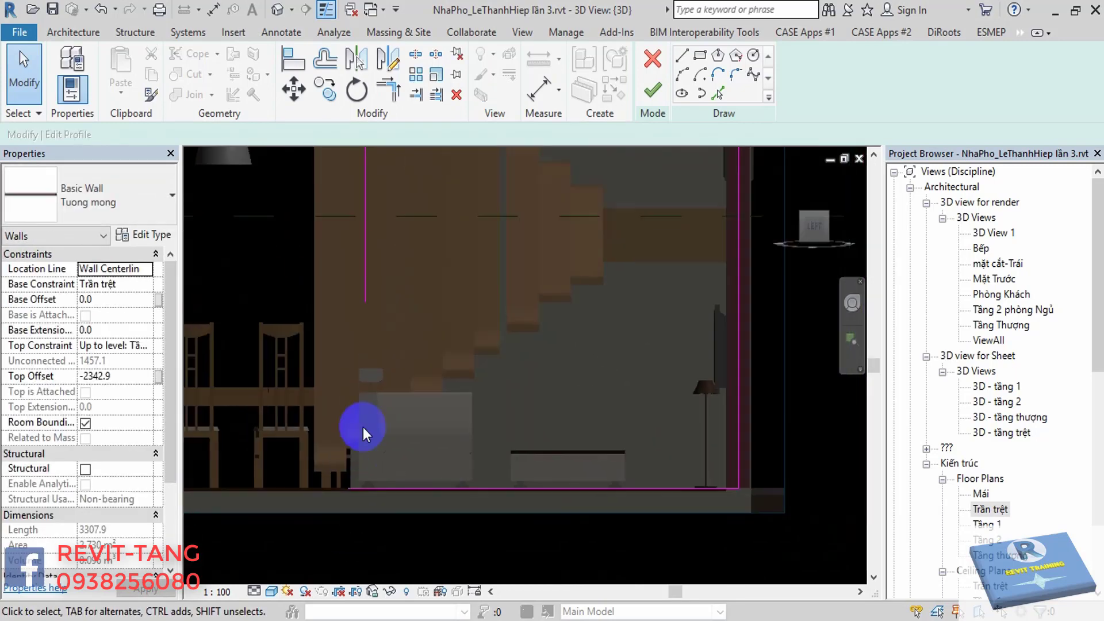
{"action": "left_click", "coordinate": [361, 270]}
{"action": "left_click_drag", "start_coordinate": [333, 257], "coordinate": [314, 258]}
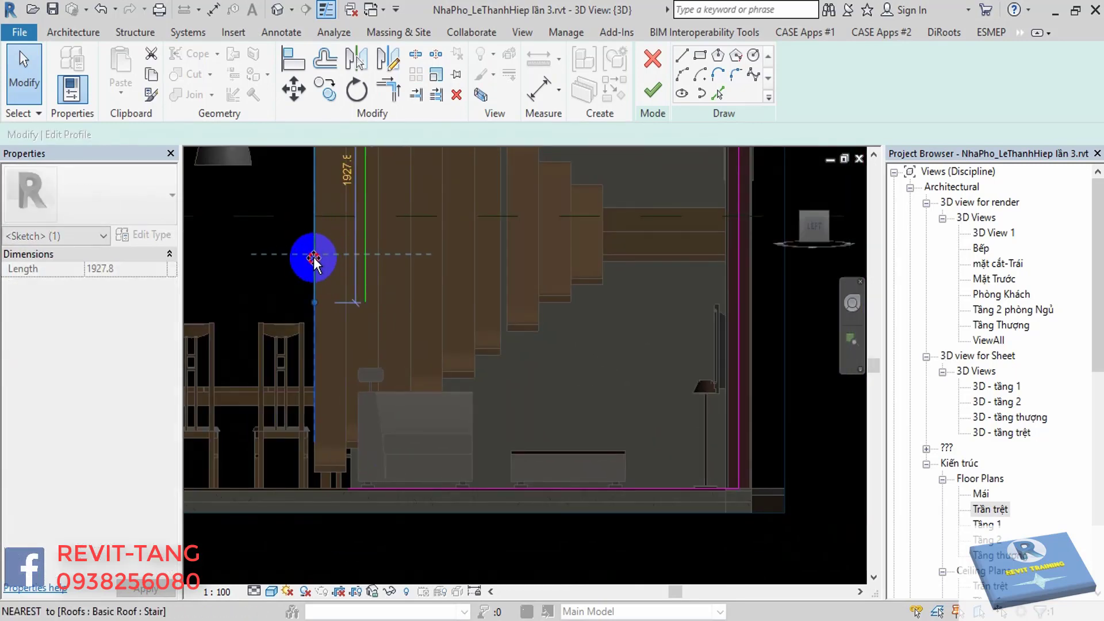
{"action": "key", "text": "Escape"}
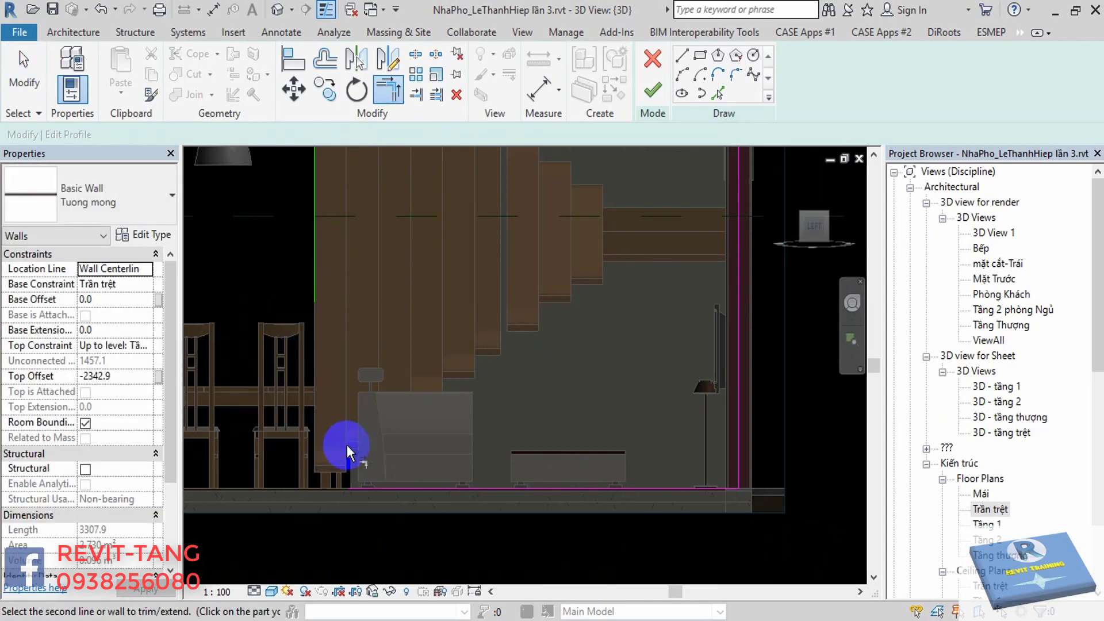
{"action": "left_click", "coordinate": [355, 484]}
{"action": "scroll", "coordinate": [356, 483], "scroll_direction": "down", "scroll_amount": 3}
{"action": "scroll", "coordinate": [357, 475], "scroll_direction": "down", "scroll_amount": 2}
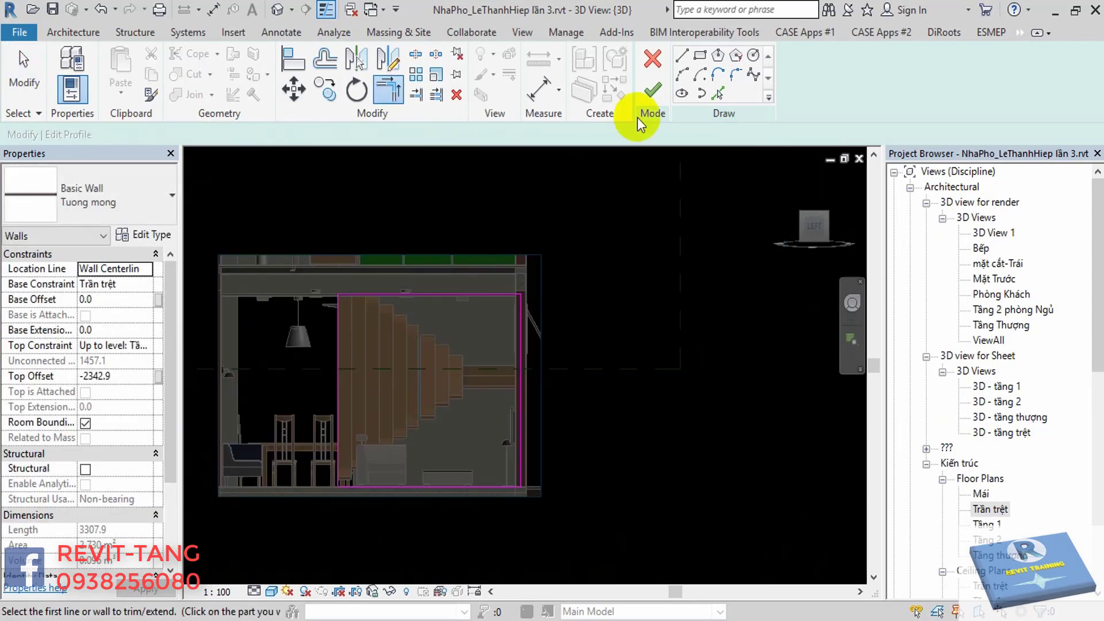
{"action": "left_click", "coordinate": [654, 92]}
{"action": "middle_click_drag", "start_coordinate": [425, 453], "coordinate": [532, 455], "text": "shift"}
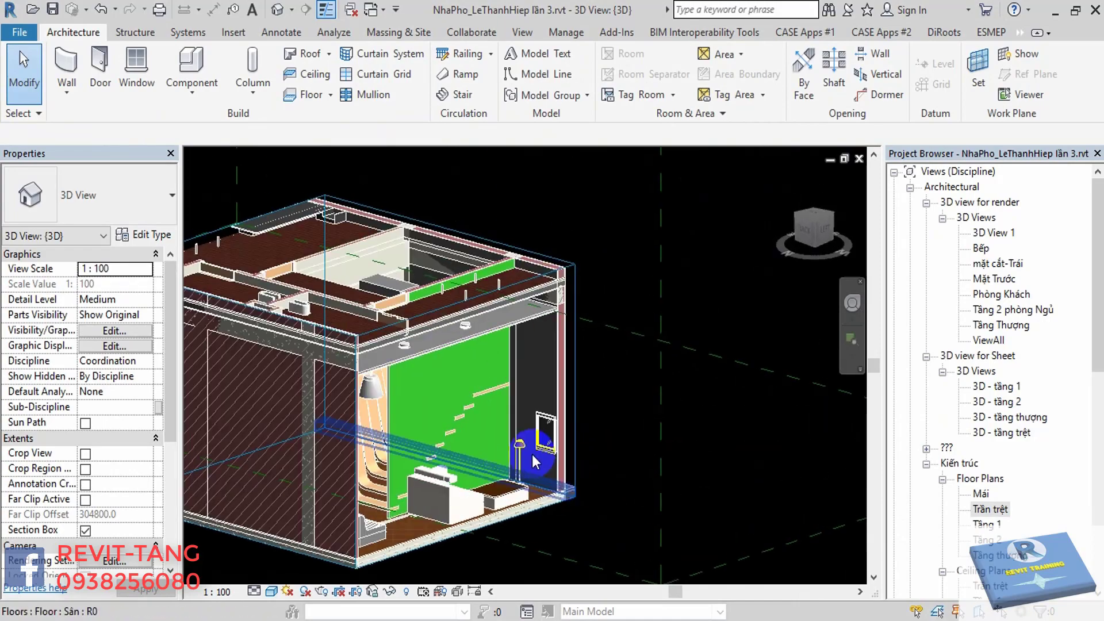
{"action": "scroll", "coordinate": [506, 442], "scroll_direction": "up", "scroll_amount": 3}
{"action": "middle_click_drag", "start_coordinate": [432, 340], "coordinate": [485, 199], "text": "shift"}
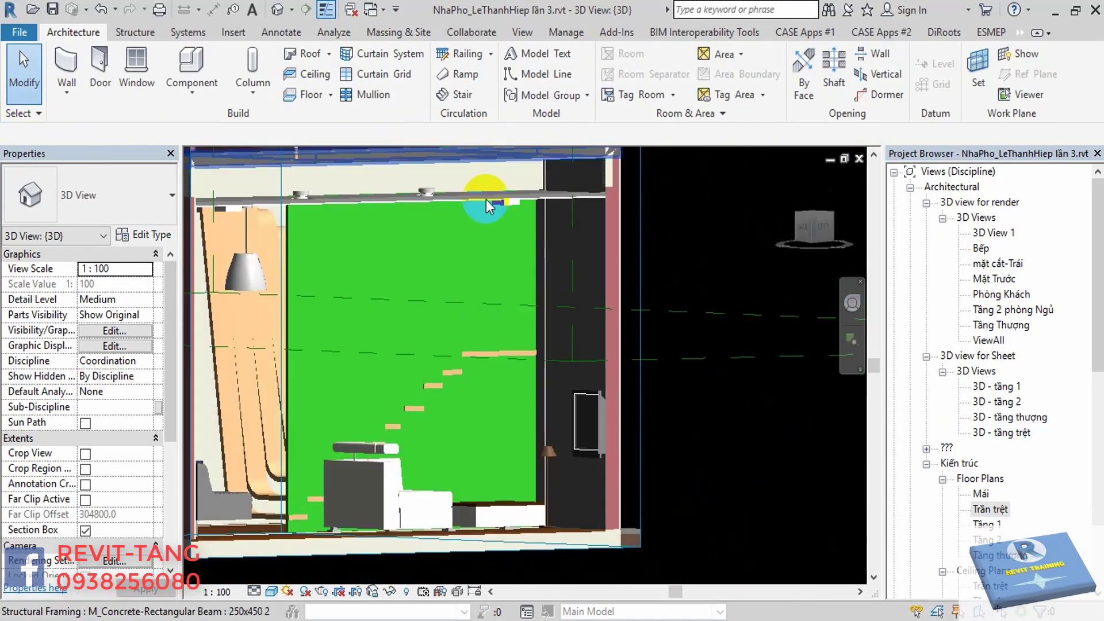
{"action": "left_click", "coordinate": [480, 279]}
{"action": "mouse_move", "coordinate": [481, 279]}
{"action": "middle_mouse_down", "text": "shift"}
{"action": "mouse_move", "coordinate": [438, 405]}
{"action": "mouse_move", "coordinate": [462, 320]}
{"action": "middle_mouse_up", "text": "shift"}
{"action": "key", "text": "Escape"}
{"action": "left_click", "coordinate": [580, 413]}
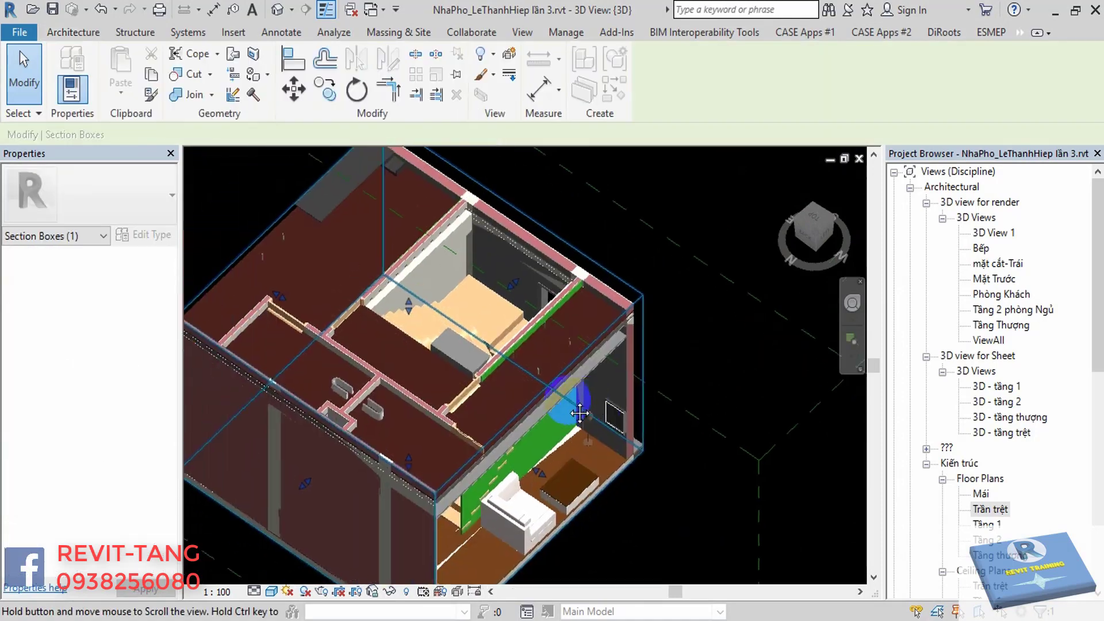
{"action": "middle_click_drag", "start_coordinate": [579, 412], "coordinate": [419, 277], "text": "shift"}
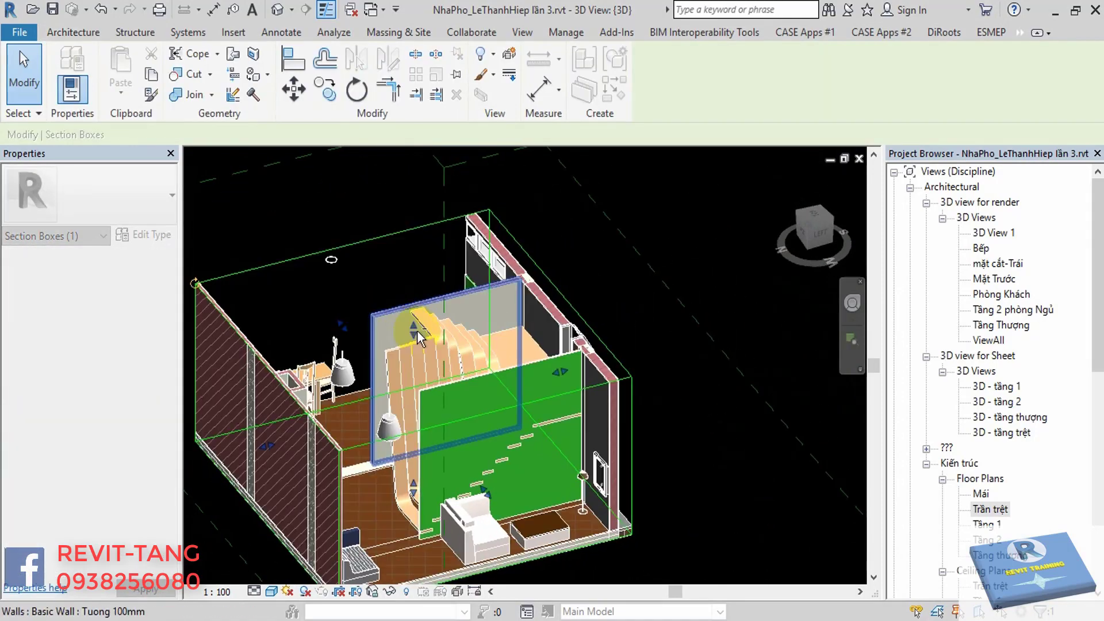
{"action": "middle_click_drag", "start_coordinate": [419, 337], "coordinate": [561, 419], "text": "shift"}
{"action": "left_click", "coordinate": [552, 402]}
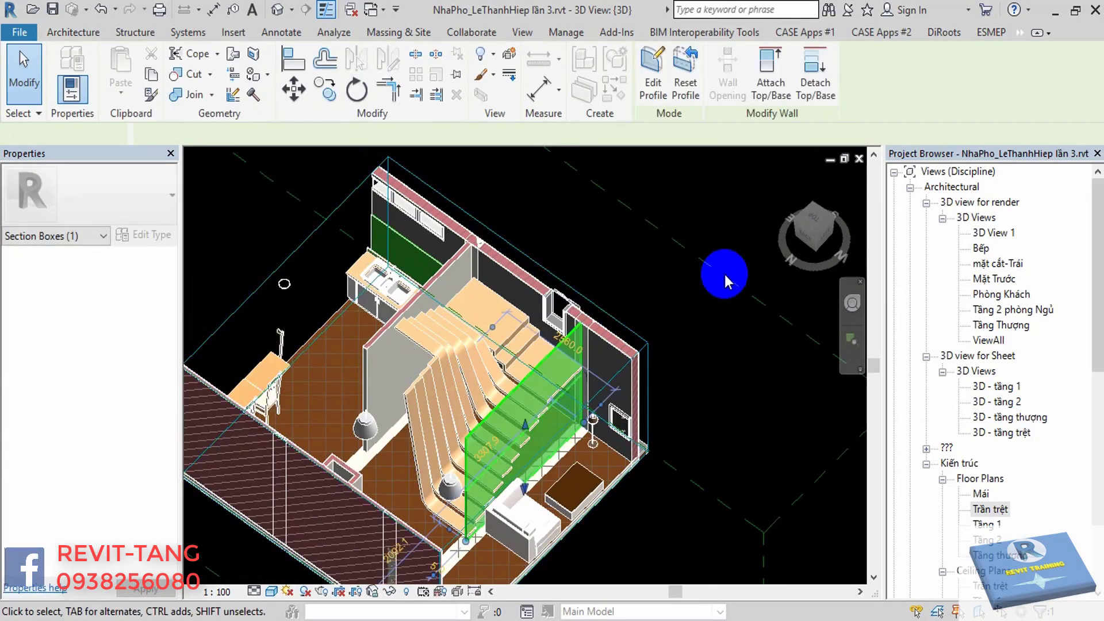
{"action": "left_click", "coordinate": [812, 220]}
{"action": "scroll", "coordinate": [581, 437], "scroll_direction": "up", "scroll_amount": 2}
{"action": "scroll", "coordinate": [577, 430], "scroll_direction": "up", "scroll_amount": 3}
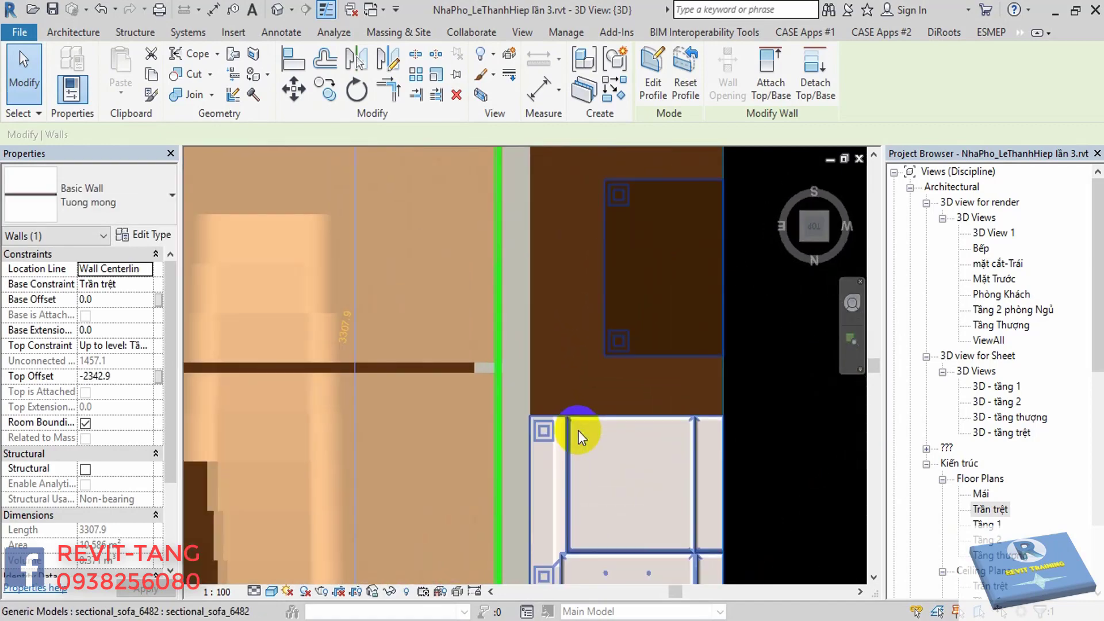
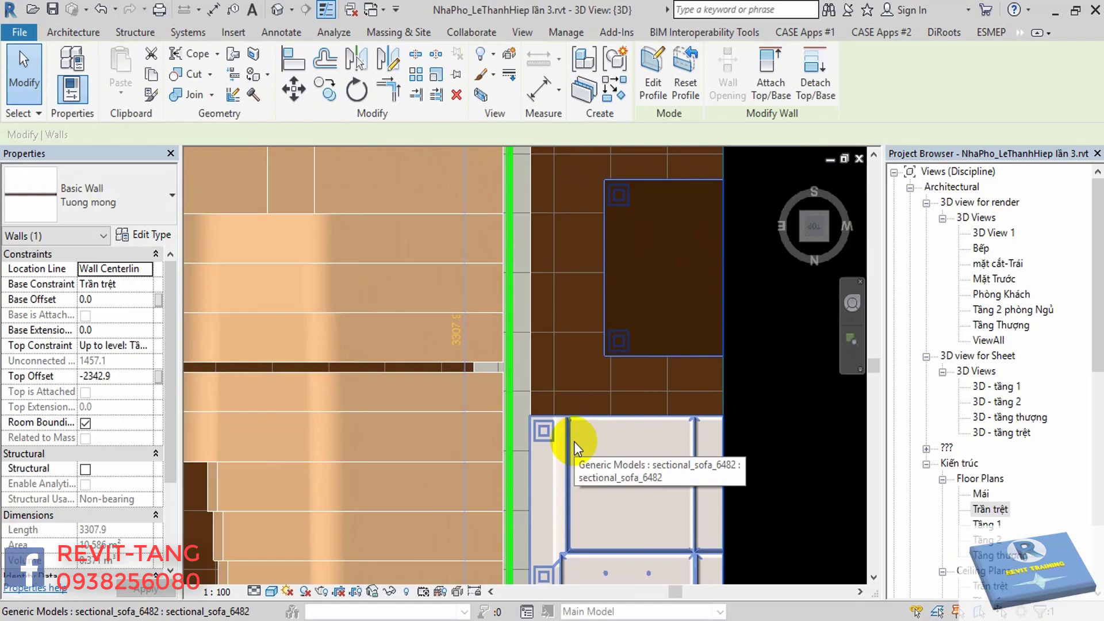
Orbit the 3D view toward the stairs and clear the wall selection.
{"action": "scroll", "coordinate": [505, 362], "scroll_direction": "up", "scroll_amount": 2}
{"action": "scroll", "coordinate": [505, 345], "scroll_direction": "up", "scroll_amount": 2}
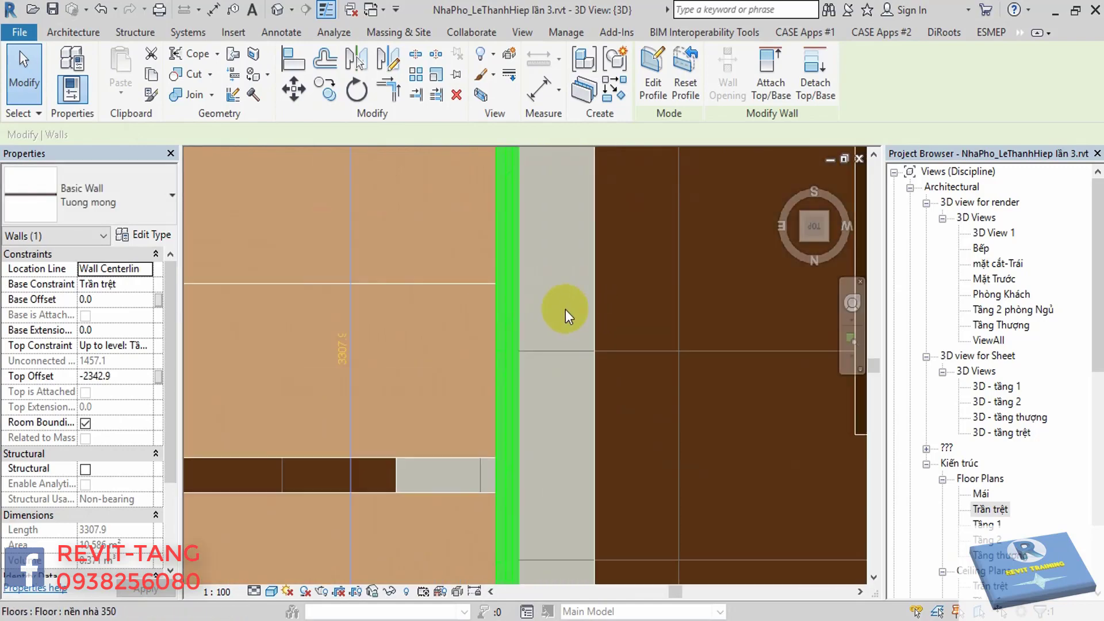
{"action": "scroll", "coordinate": [566, 322], "scroll_direction": "down", "scroll_amount": 3}
{"action": "scroll", "coordinate": [609, 407], "scroll_direction": "down", "scroll_amount": 2}
{"action": "mouse_move", "coordinate": [609, 407]}
{"action": "middle_mouse_down", "text": "shift"}
{"action": "mouse_move", "coordinate": [508, 342]}
{"action": "mouse_move", "coordinate": [489, 353]}
{"action": "middle_mouse_up", "text": "shift"}
{"action": "scroll", "coordinate": [488, 354], "scroll_direction": "down", "scroll_amount": 3}
{"action": "key", "text": "Escape"}
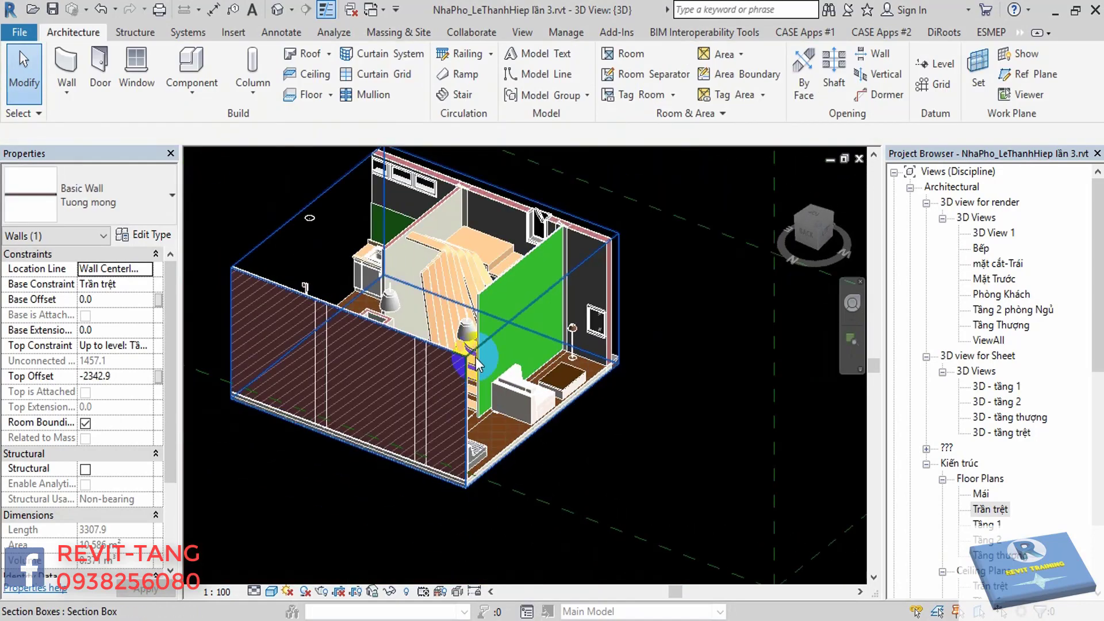
Pull the section box's front and top faces inward to cut away the front wall.
{"action": "left_click", "coordinate": [596, 308]}
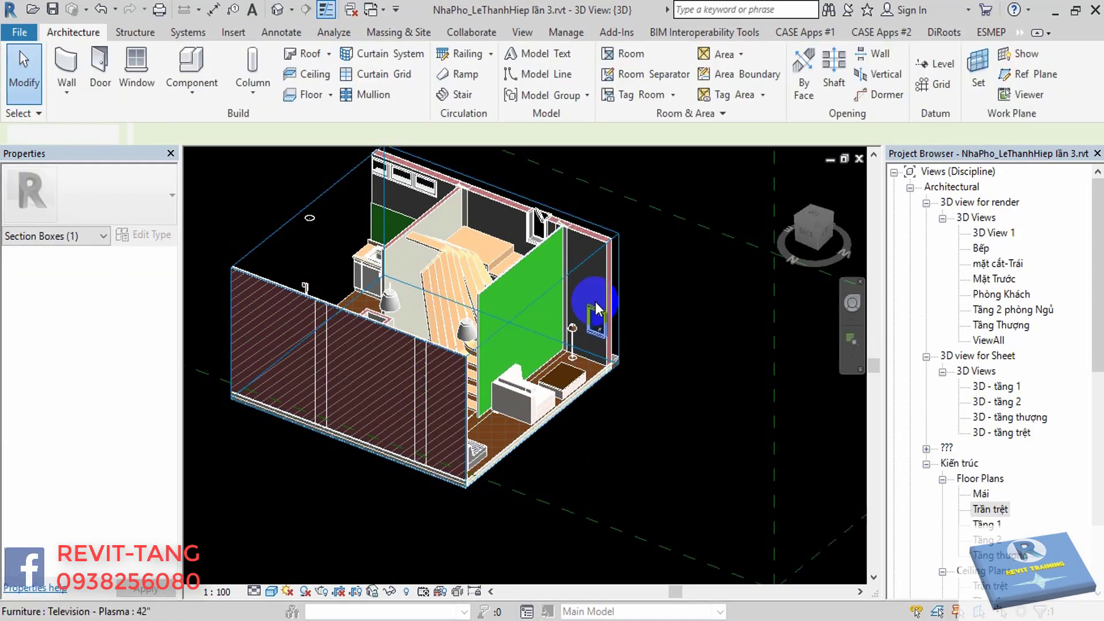
{"action": "middle_click_drag", "start_coordinate": [596, 309], "coordinate": [320, 372], "text": "shift"}
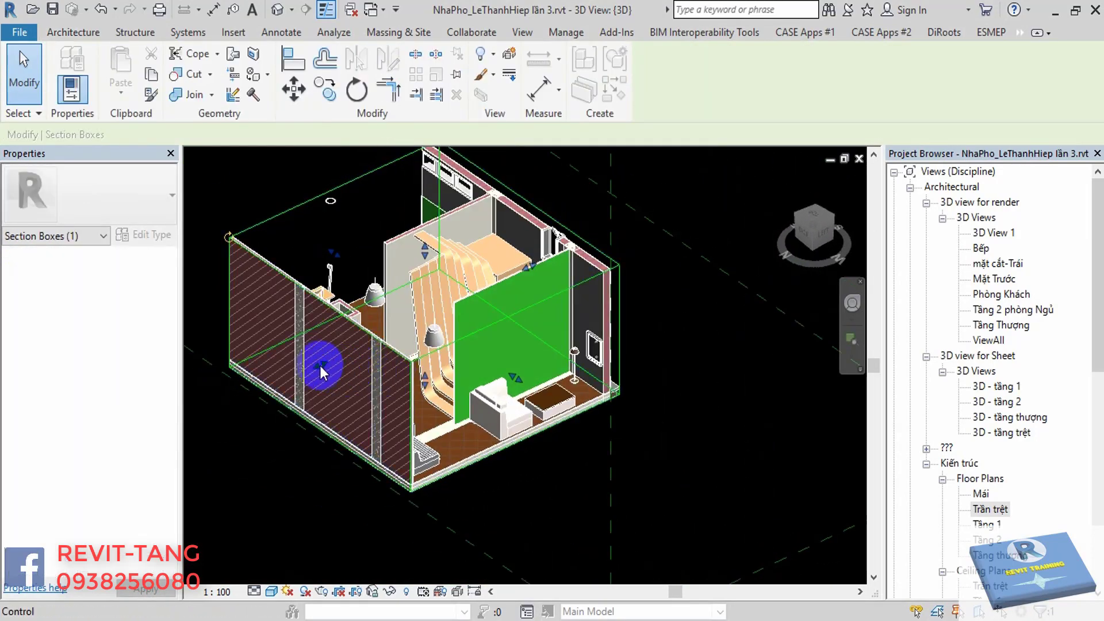
{"action": "left_click_drag", "start_coordinate": [320, 373], "coordinate": [379, 351]}
{"action": "left_click_drag", "start_coordinate": [447, 242], "coordinate": [441, 237]}
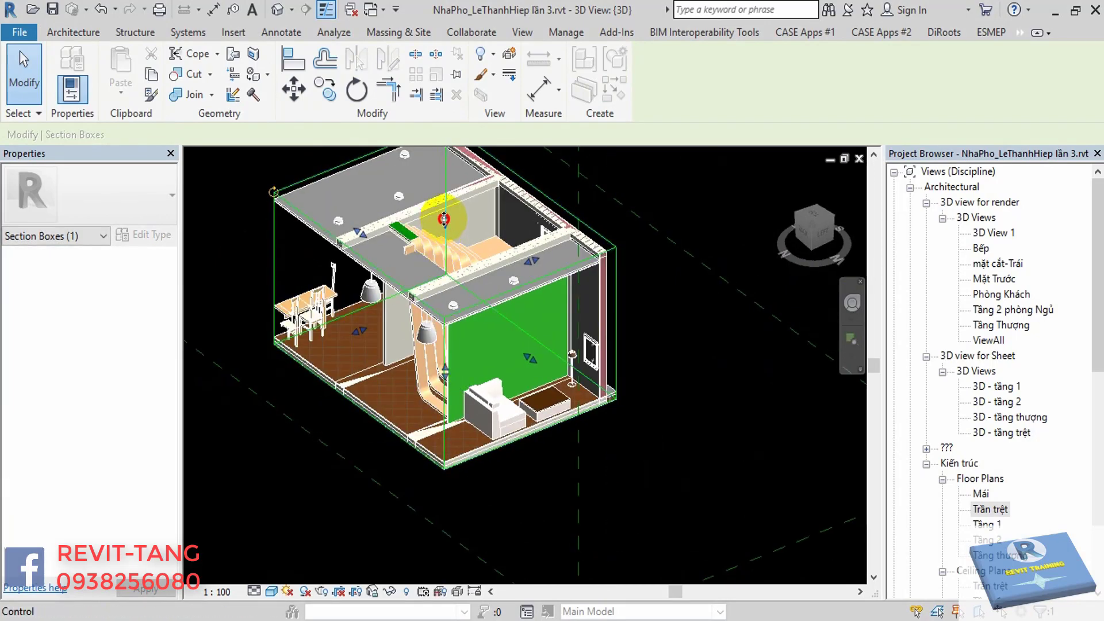
{"action": "mouse_move", "coordinate": [444, 219]}
{"action": "middle_mouse_down", "text": "shift"}
{"action": "mouse_move", "coordinate": [395, 262]}
{"action": "mouse_move", "coordinate": [309, 246]}
{"action": "middle_mouse_up", "text": "shift"}
{"action": "scroll", "coordinate": [401, 246], "scroll_direction": "up", "scroll_amount": 5}
Orbit slightly around the stair opening to get at the ground-floor ceiling.
{"action": "left_click", "coordinate": [389, 253]}
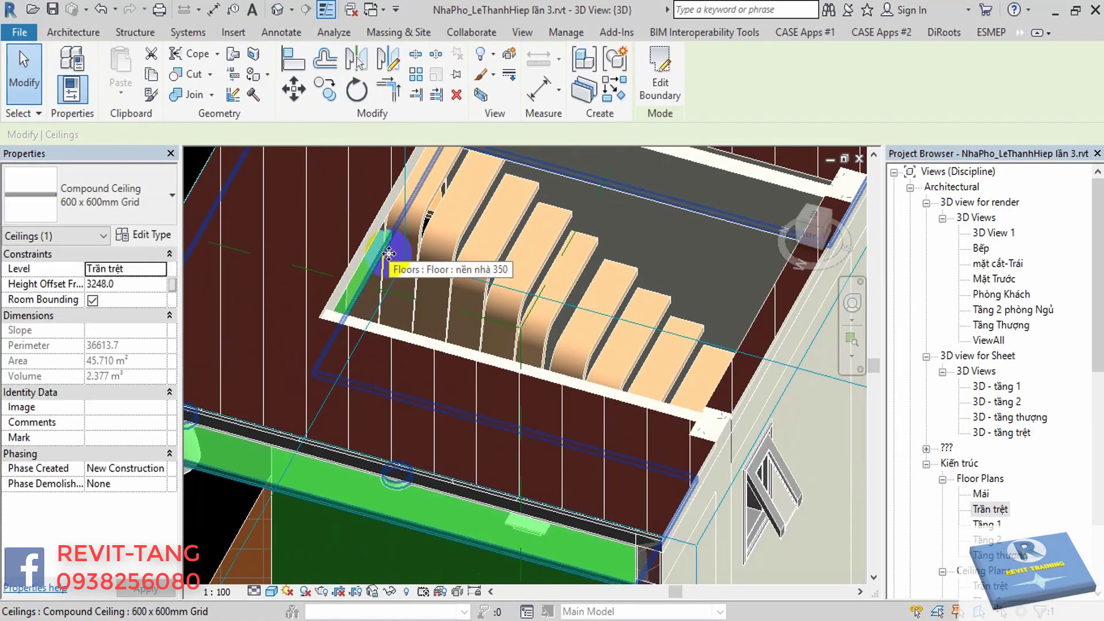
{"action": "scroll", "coordinate": [436, 254], "scroll_direction": "down", "scroll_amount": 5}
{"action": "key", "text": "Escape"}
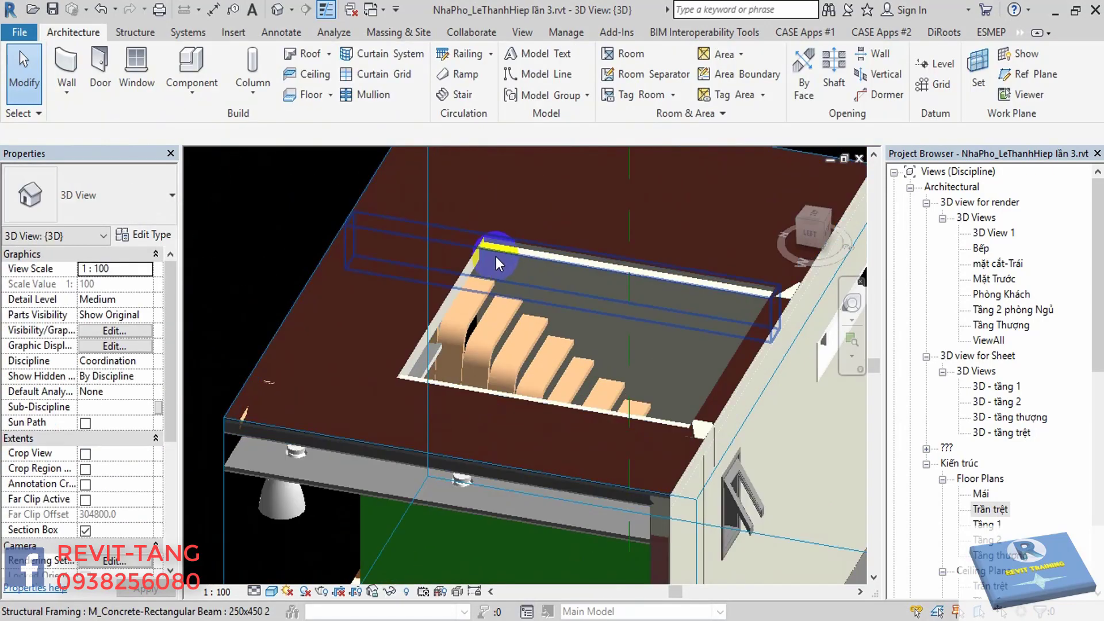
{"action": "scroll", "coordinate": [275, 301], "scroll_direction": "up", "scroll_amount": 3}
{"action": "left_click", "coordinate": [288, 304]}
{"action": "mouse_move", "coordinate": [426, 301]}
{"action": "middle_mouse_down", "text": "shift"}
{"action": "mouse_move", "coordinate": [530, 286]}
{"action": "mouse_move", "coordinate": [561, 300]}
{"action": "mouse_move", "coordinate": [426, 390]}
{"action": "middle_mouse_up", "text": "shift"}
Select the compound ceiling around the stair and zoom into a straight-down top view.
{"action": "left_click", "coordinate": [430, 410]}
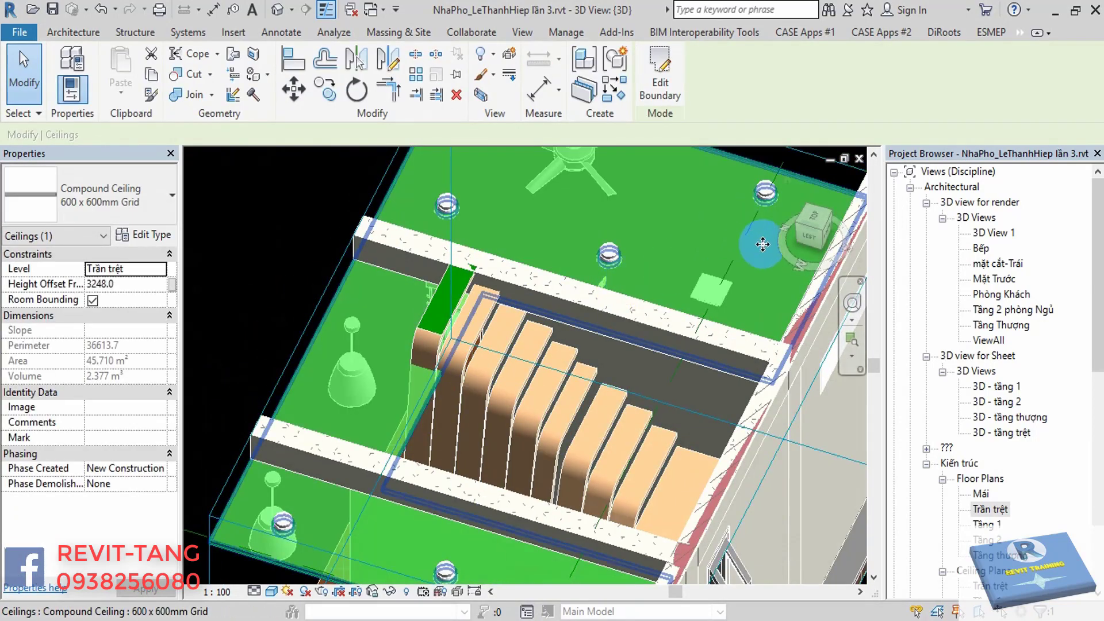
{"action": "left_click", "coordinate": [813, 220]}
{"action": "scroll", "coordinate": [598, 419], "scroll_direction": "up", "scroll_amount": 2}
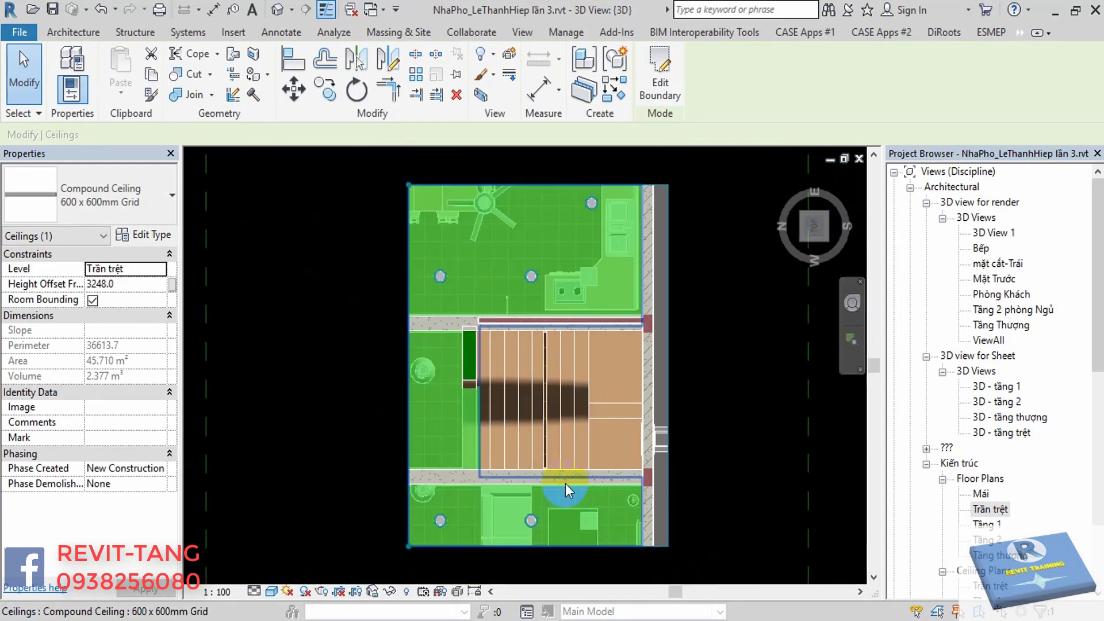
{"action": "scroll", "coordinate": [454, 424], "scroll_direction": "up", "scroll_amount": 3}
{"action": "scroll", "coordinate": [508, 394], "scroll_direction": "up", "scroll_amount": 2}
Move the ceiling's stair-side boundary edge back to the wall face, reducing it to 44.946 m².
{"action": "double_click", "coordinate": [523, 394]}
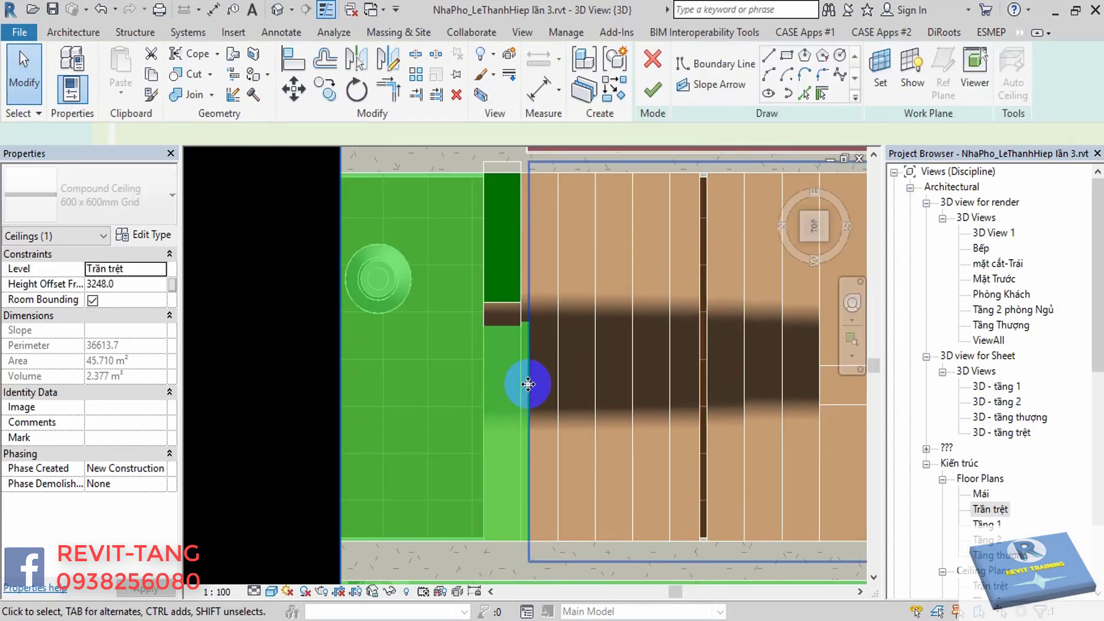
{"action": "left_click", "coordinate": [528, 379]}
{"action": "left_click_drag", "start_coordinate": [527, 371], "coordinate": [482, 368]}
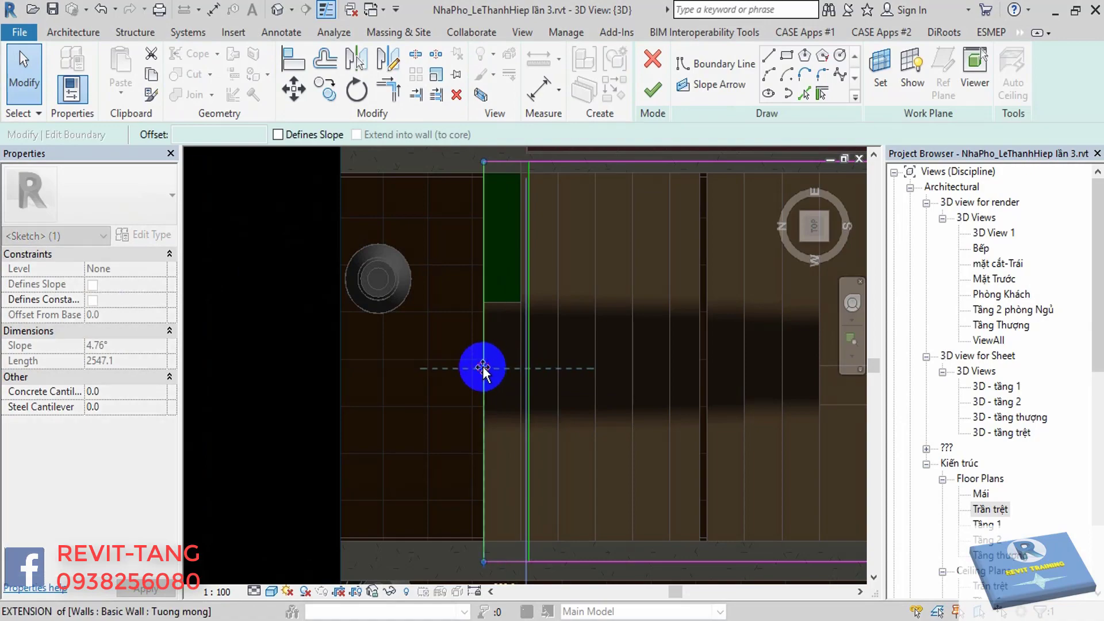
{"action": "left_click", "coordinate": [652, 89]}
{"action": "mouse_move", "coordinate": [571, 312]}
{"action": "middle_mouse_down", "text": "shift"}
{"action": "mouse_move", "coordinate": [574, 340]}
{"action": "mouse_move", "coordinate": [536, 228]}
{"action": "mouse_move", "coordinate": [609, 510]}
{"action": "middle_mouse_up", "text": "shift"}
{"action": "key", "text": "Escape"}
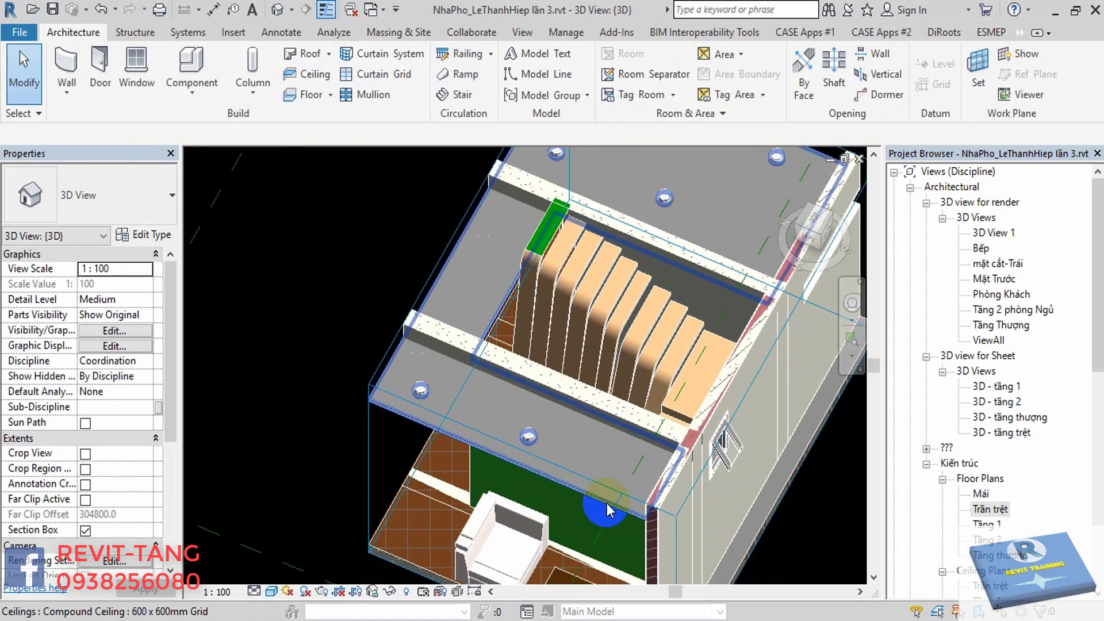
Raise the section box top to include the first-floor slab above the stairs.
{"action": "left_click", "coordinate": [619, 502]}
{"action": "middle_click_drag", "start_coordinate": [619, 501], "coordinate": [647, 293], "text": "shift"}
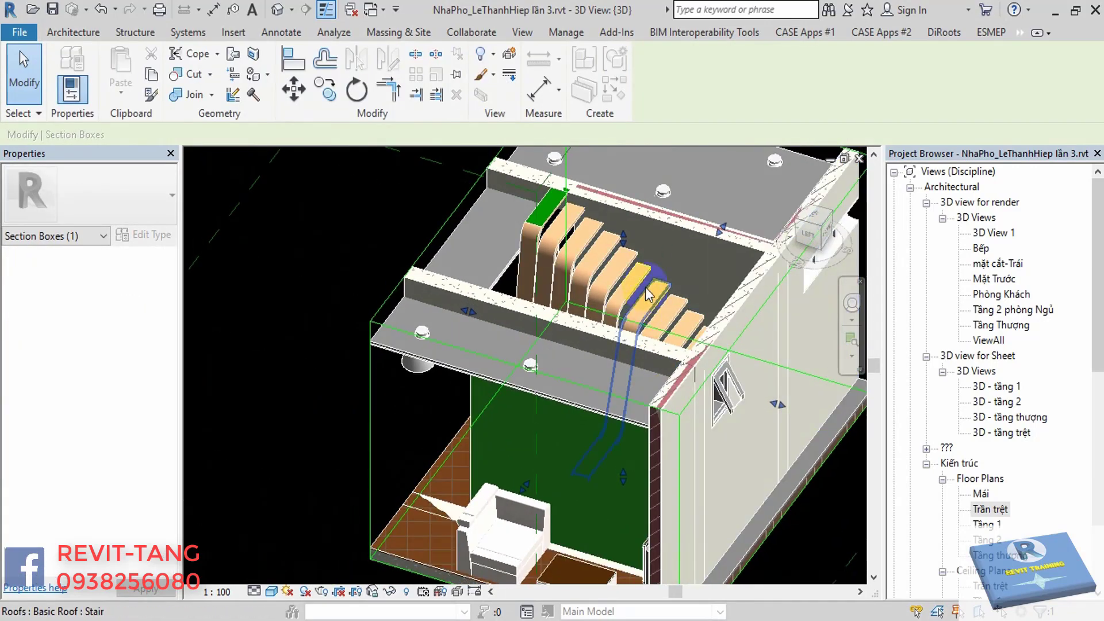
{"action": "left_click_drag", "start_coordinate": [629, 247], "coordinate": [626, 276]}
{"action": "middle_click_drag", "start_coordinate": [626, 276], "coordinate": [566, 242]}
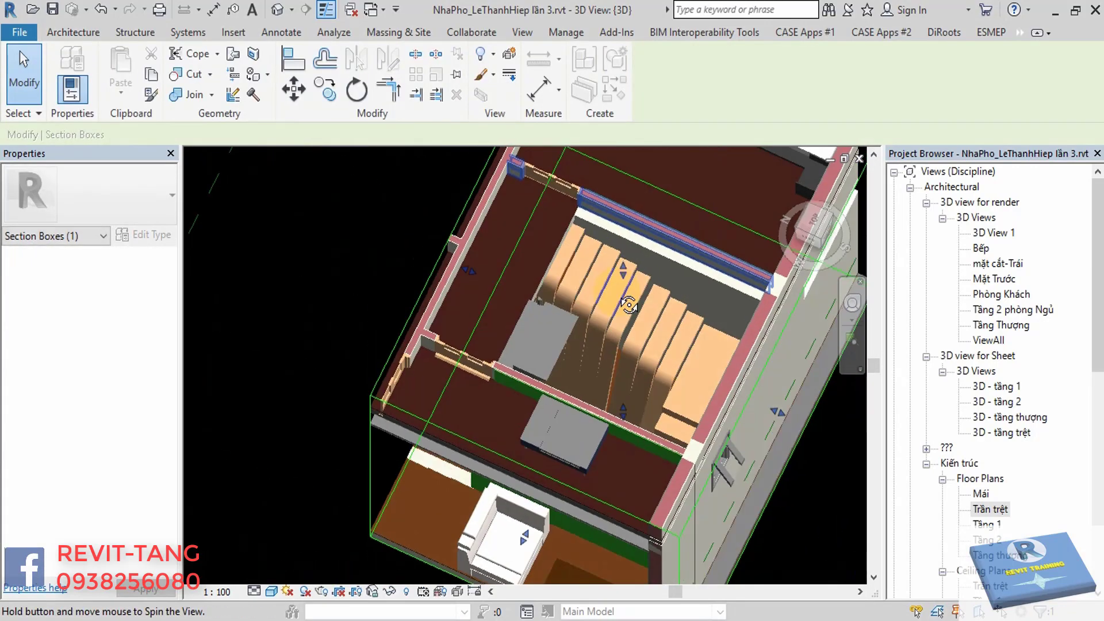
Select the first-floor slab and zoom into a straight-down top view.
{"action": "left_click", "coordinate": [566, 241]}
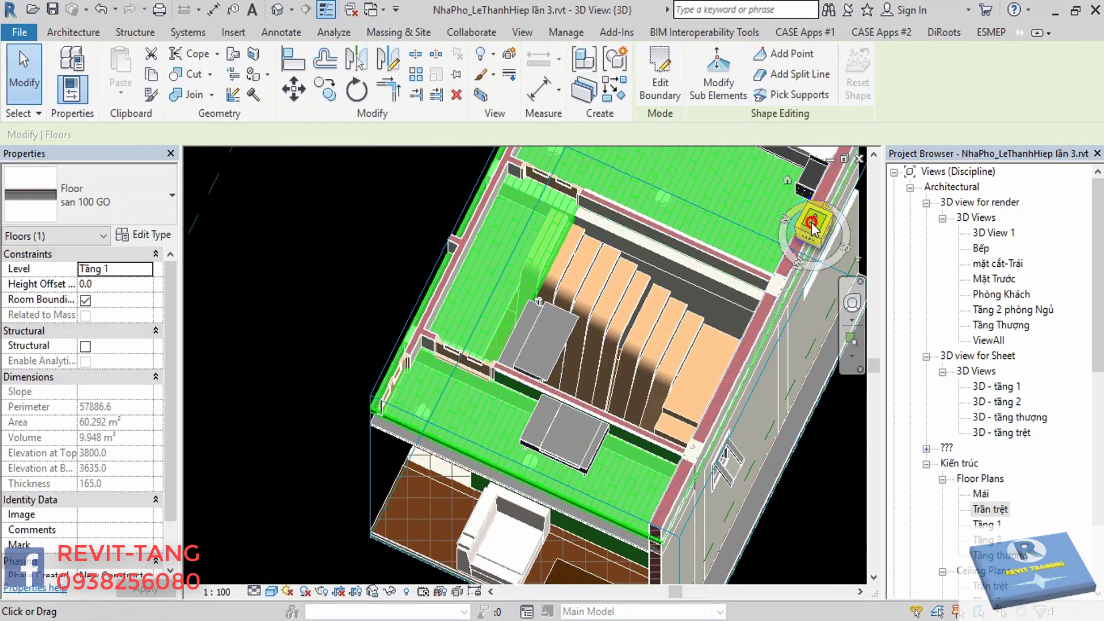
{"action": "left_click", "coordinate": [812, 224]}
{"action": "scroll", "coordinate": [542, 290], "scroll_direction": "up", "scroll_amount": 5}
{"action": "scroll", "coordinate": [632, 294], "scroll_direction": "up", "scroll_amount": 2}
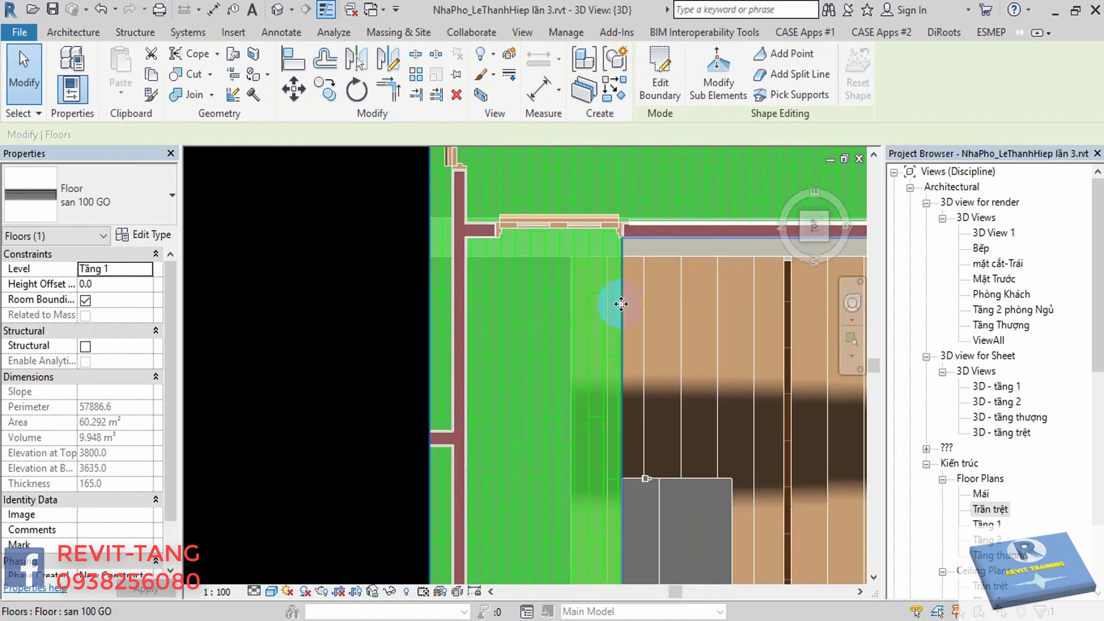
Trim the Tầng 1 slab edge at the stair to 59.377 m² and attach walls below.
{"action": "double_click", "coordinate": [620, 303]}
{"action": "left_click", "coordinate": [621, 300]}
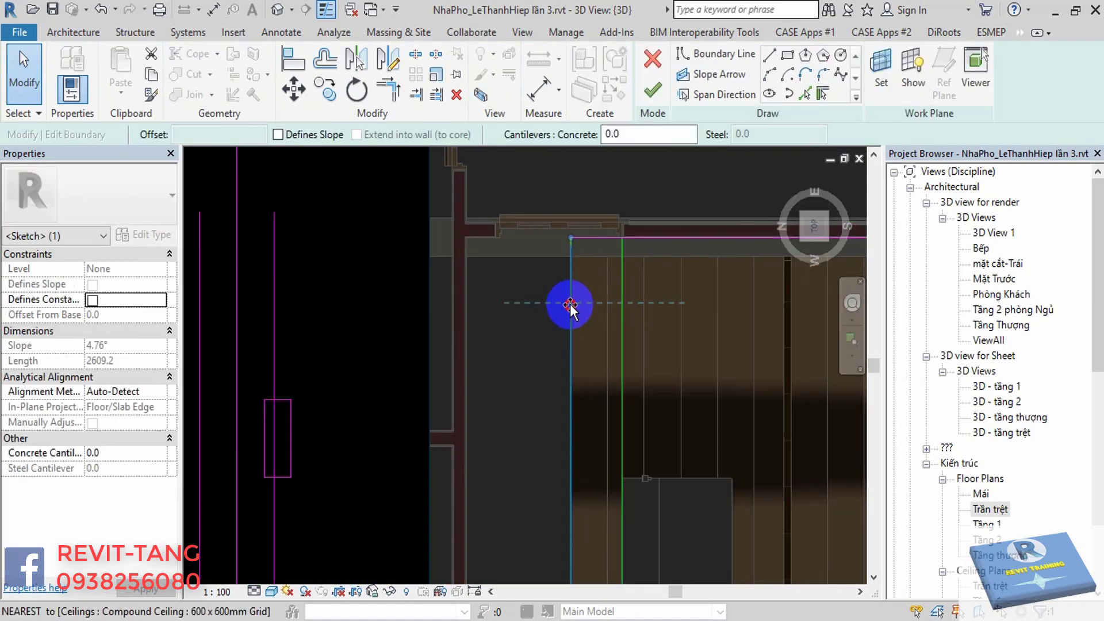
{"action": "left_click", "coordinate": [602, 223]}
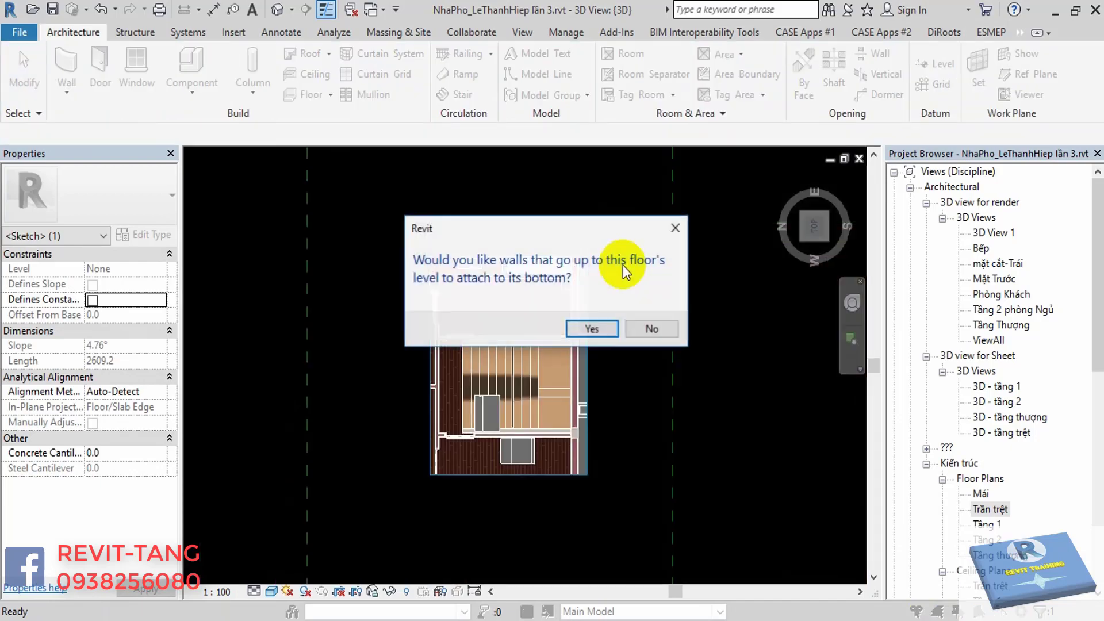
{"action": "left_click", "coordinate": [610, 332]}
{"action": "scroll", "coordinate": [485, 364], "scroll_direction": "up", "scroll_amount": 5}
{"action": "mouse_move", "coordinate": [485, 365]}
{"action": "middle_mouse_down", "text": "shift"}
{"action": "mouse_move", "coordinate": [524, 239]}
{"action": "mouse_move", "coordinate": [520, 275]}
{"action": "mouse_move", "coordinate": [583, 390]}
{"action": "mouse_move", "coordinate": [630, 368]}
{"action": "mouse_move", "coordinate": [657, 318]}
{"action": "middle_mouse_up", "text": "shift"}
Deselect the floor, then zoom and orbit to inspect the stair rising through the void.
{"action": "key", "text": "Escape"}
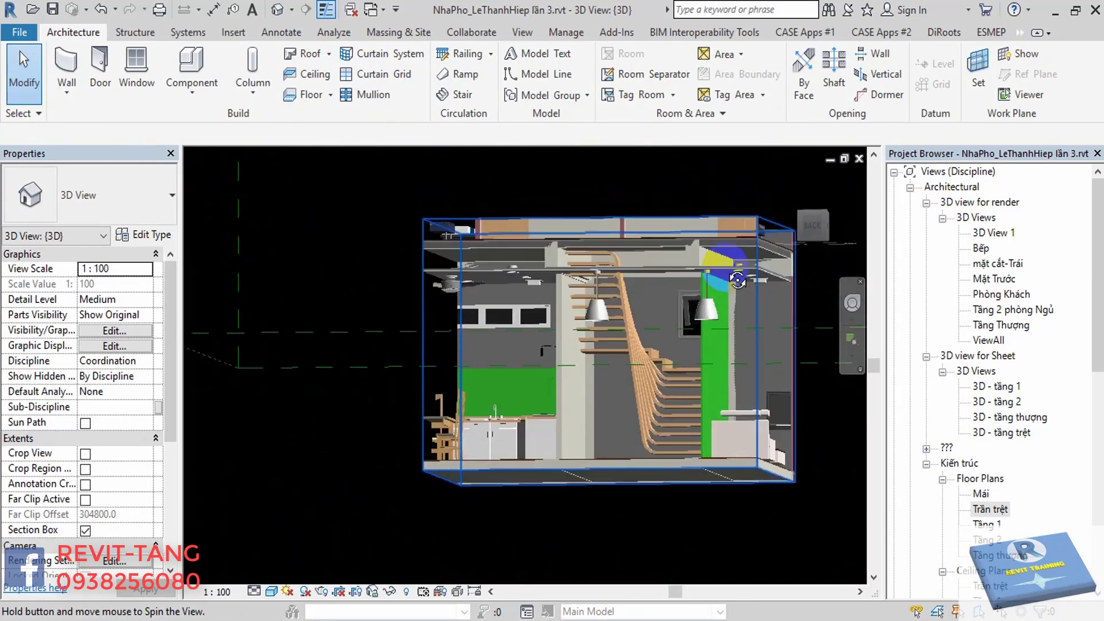
{"action": "scroll", "coordinate": [679, 319], "scroll_direction": "up", "scroll_amount": 5}
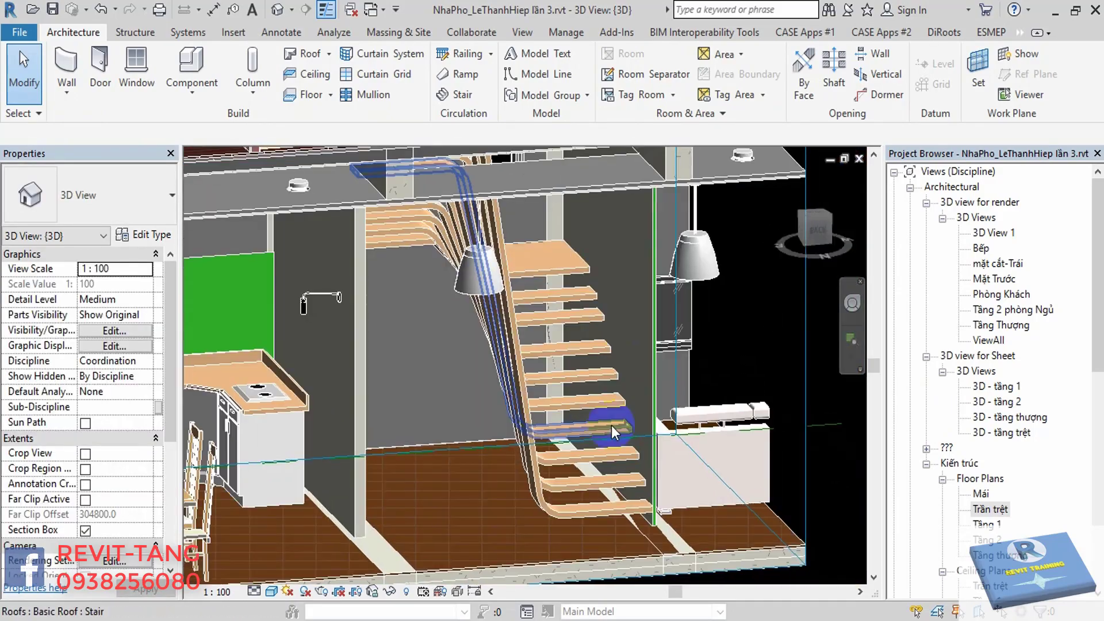
{"action": "mouse_move", "coordinate": [679, 319]}
{"action": "middle_mouse_down", "text": "shift"}
{"action": "mouse_move", "coordinate": [647, 431]}
{"action": "mouse_move", "coordinate": [610, 454]}
{"action": "mouse_move", "coordinate": [668, 352]}
{"action": "mouse_move", "coordinate": [676, 517]}
{"action": "middle_mouse_up", "text": "shift"}
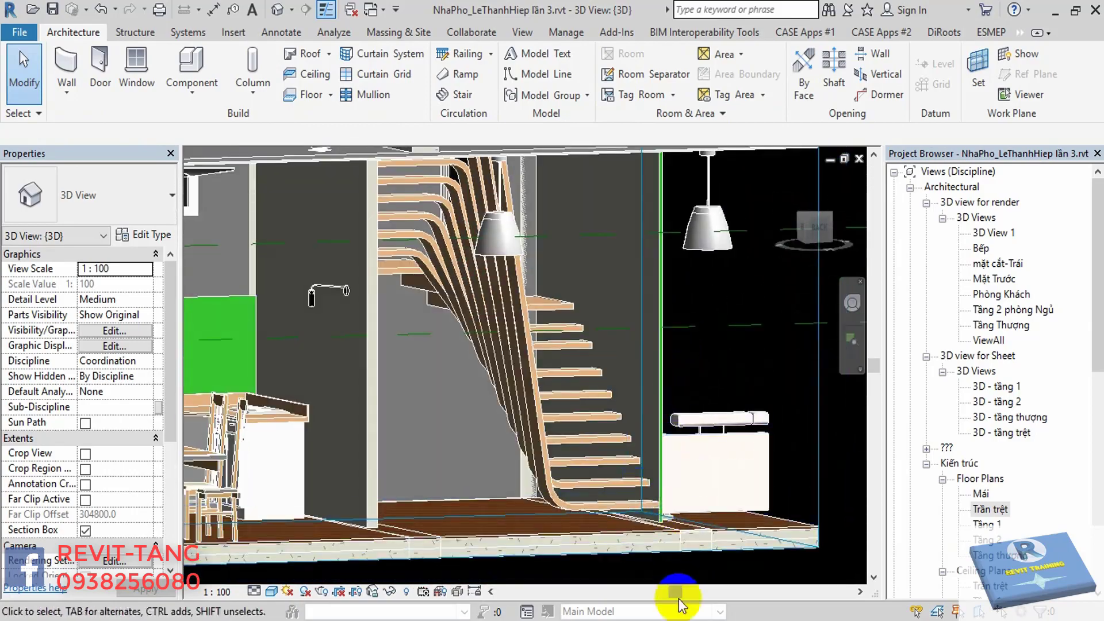